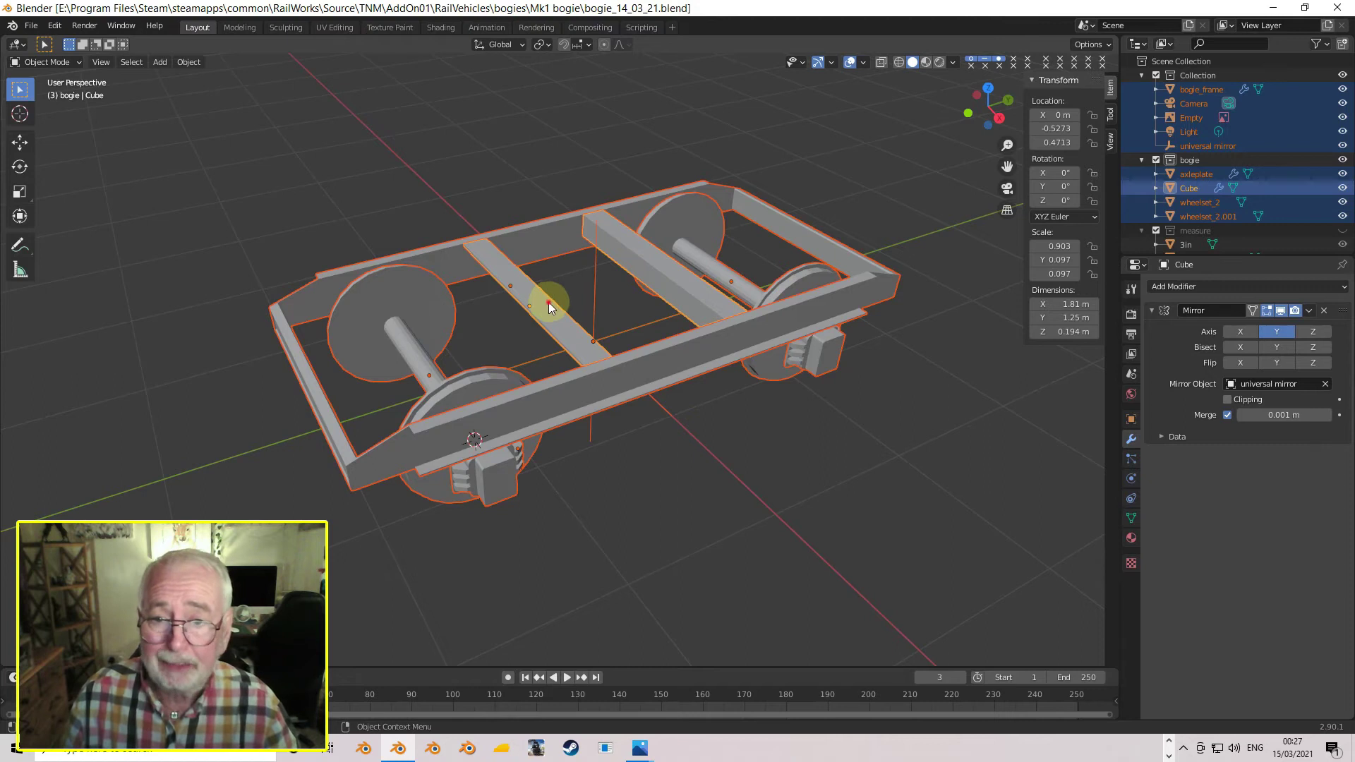
- Apply rotation and scale to the mirrored cross-beam and turn off its Mirror modifier in the viewport and render
left_click(549, 303)
left_click(548, 302)
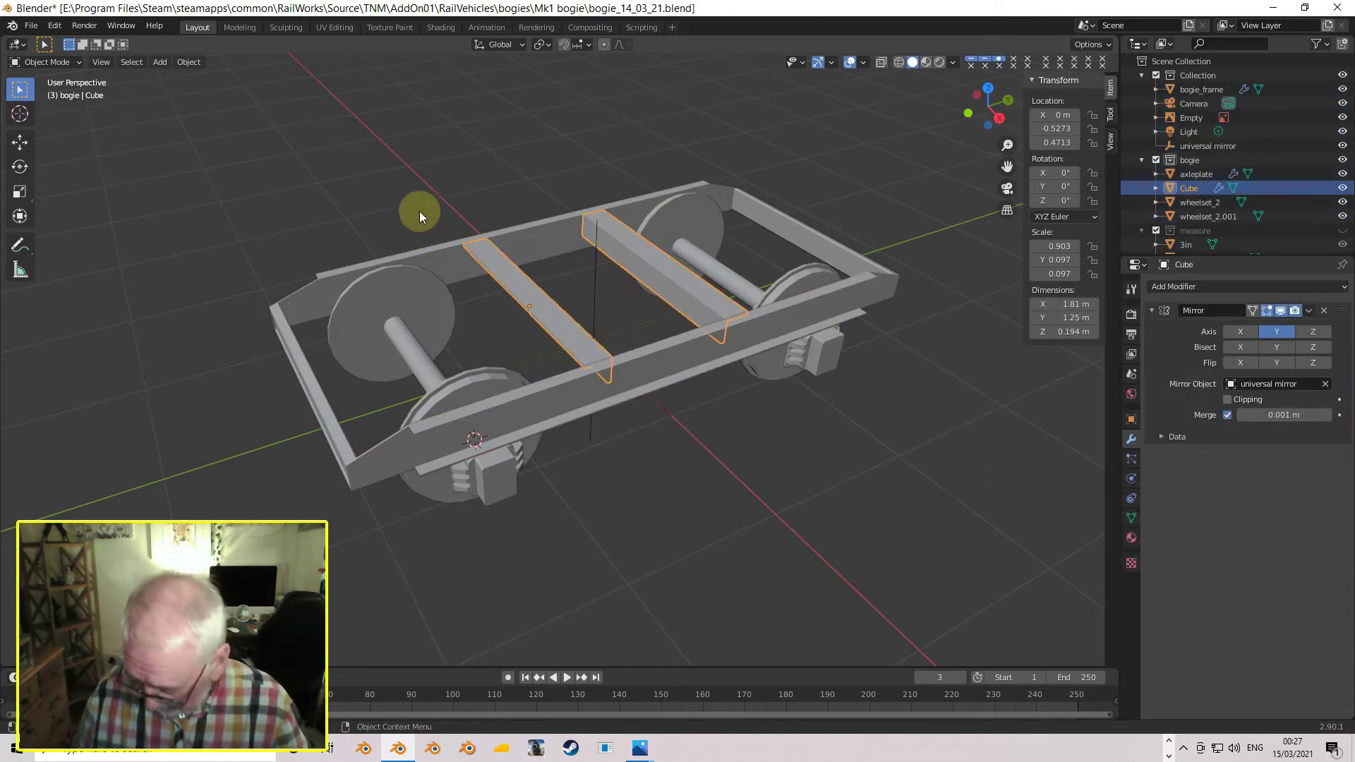
key("ctrl+a")
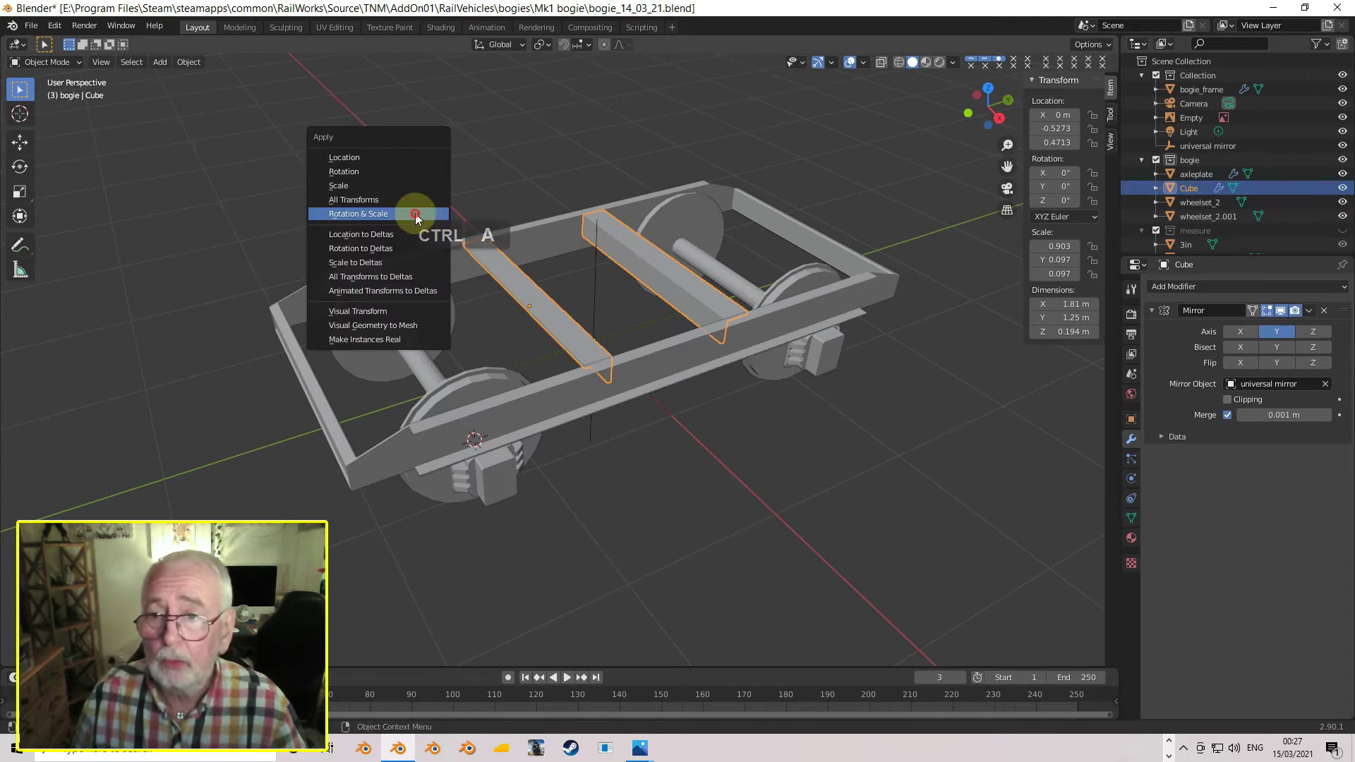
left_click(415, 213)
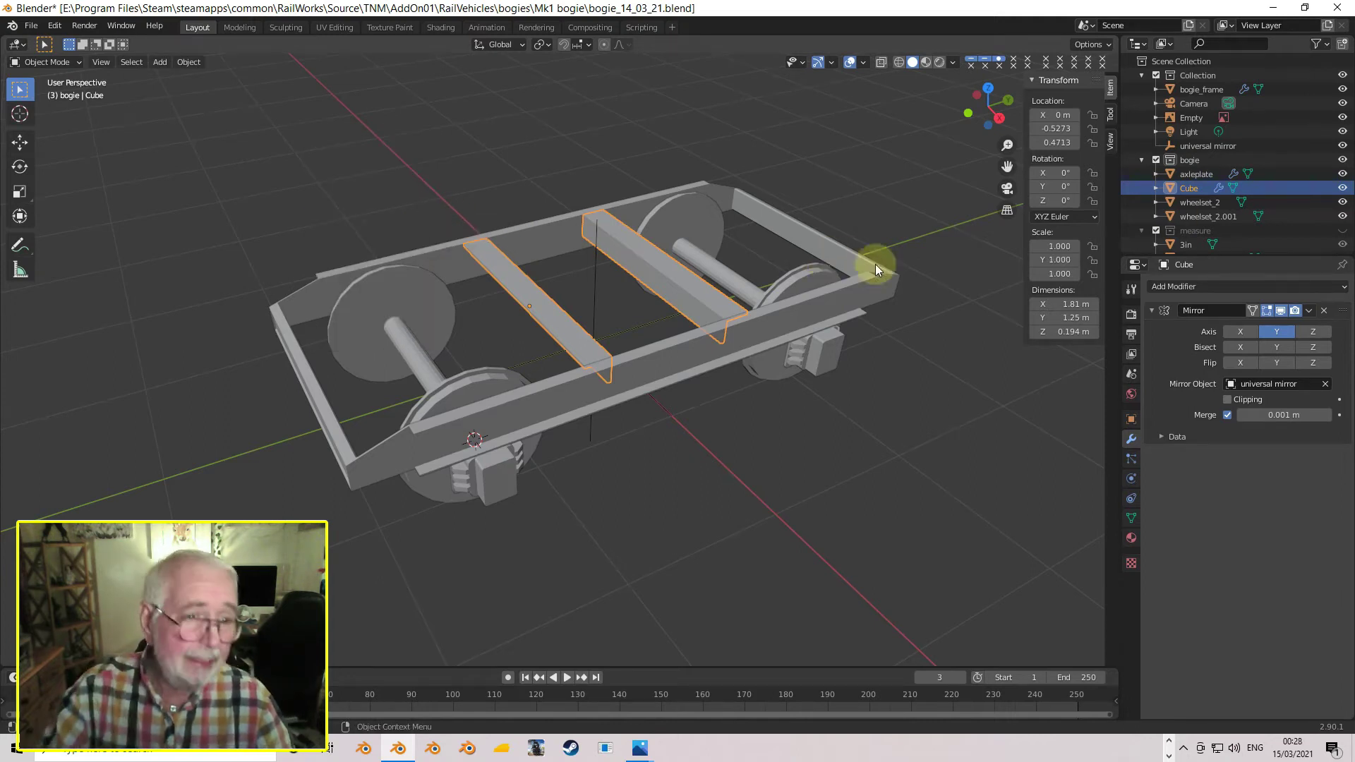
left_click(1280, 310)
left_click(1294, 310)
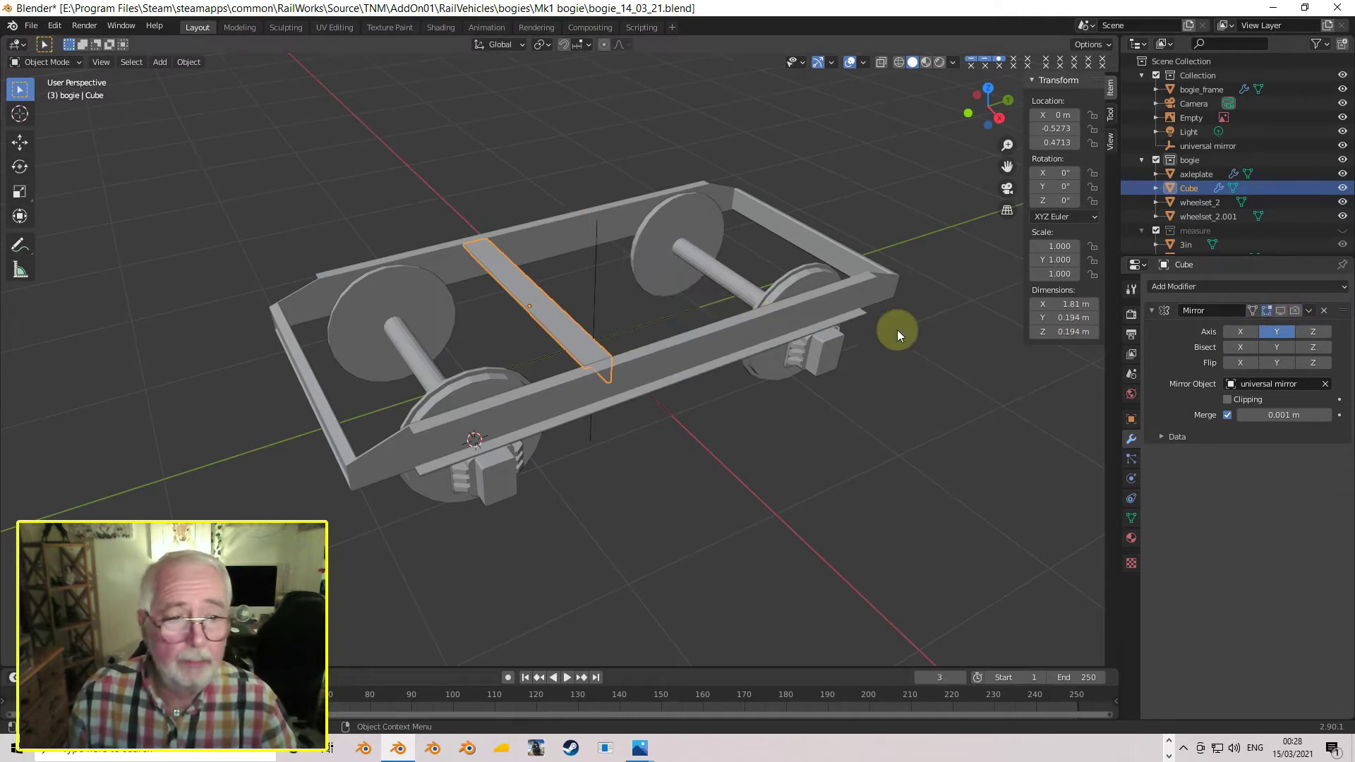
- Set the cross-beam's Y and Z dimensions to 0.15 m each
left_click(1072, 319)
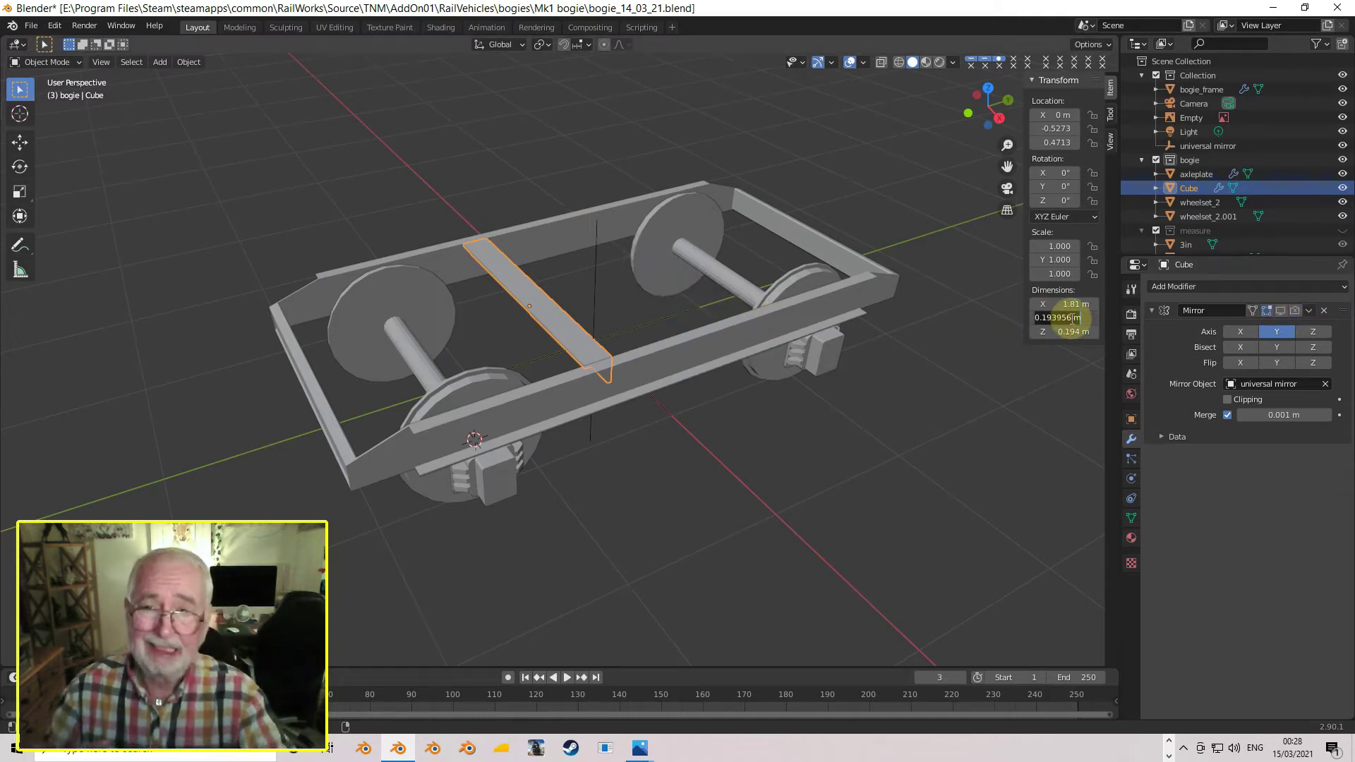
type("15cm")
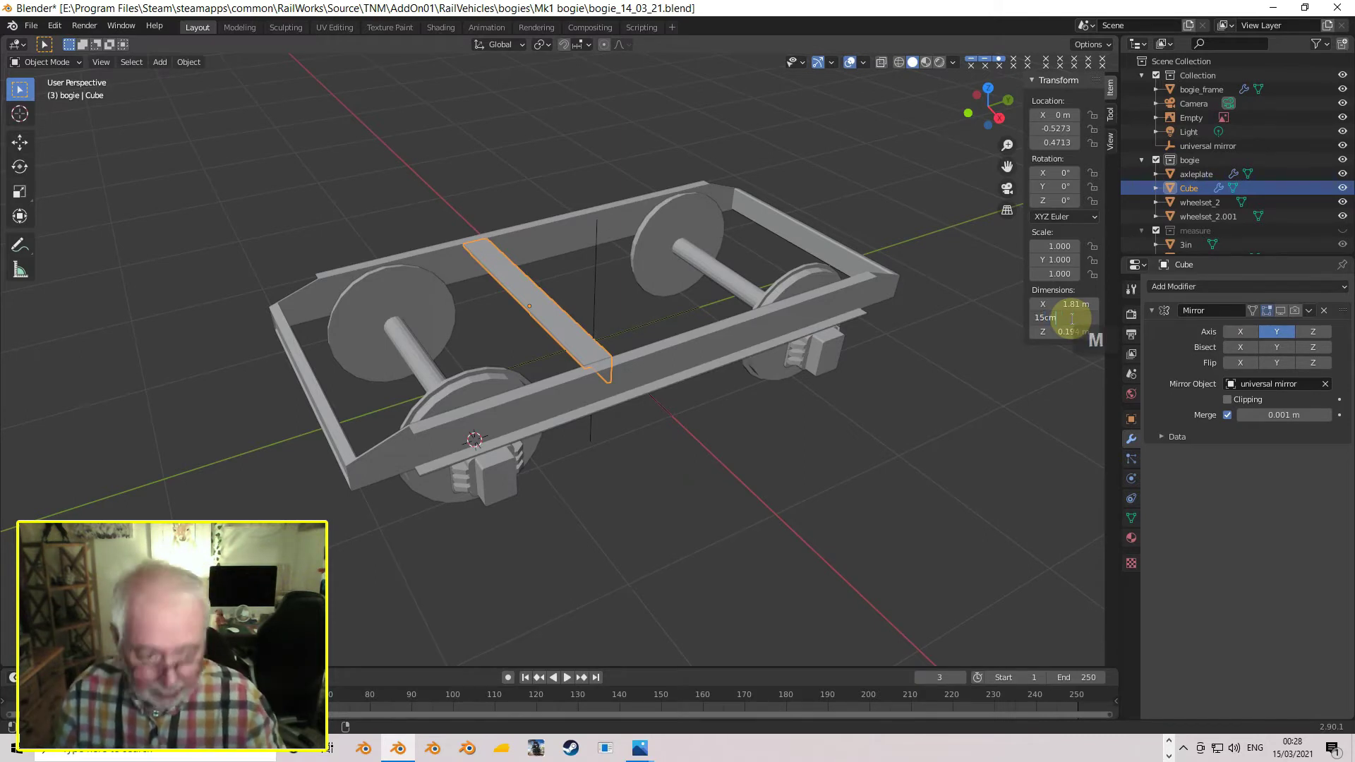
key("Return")
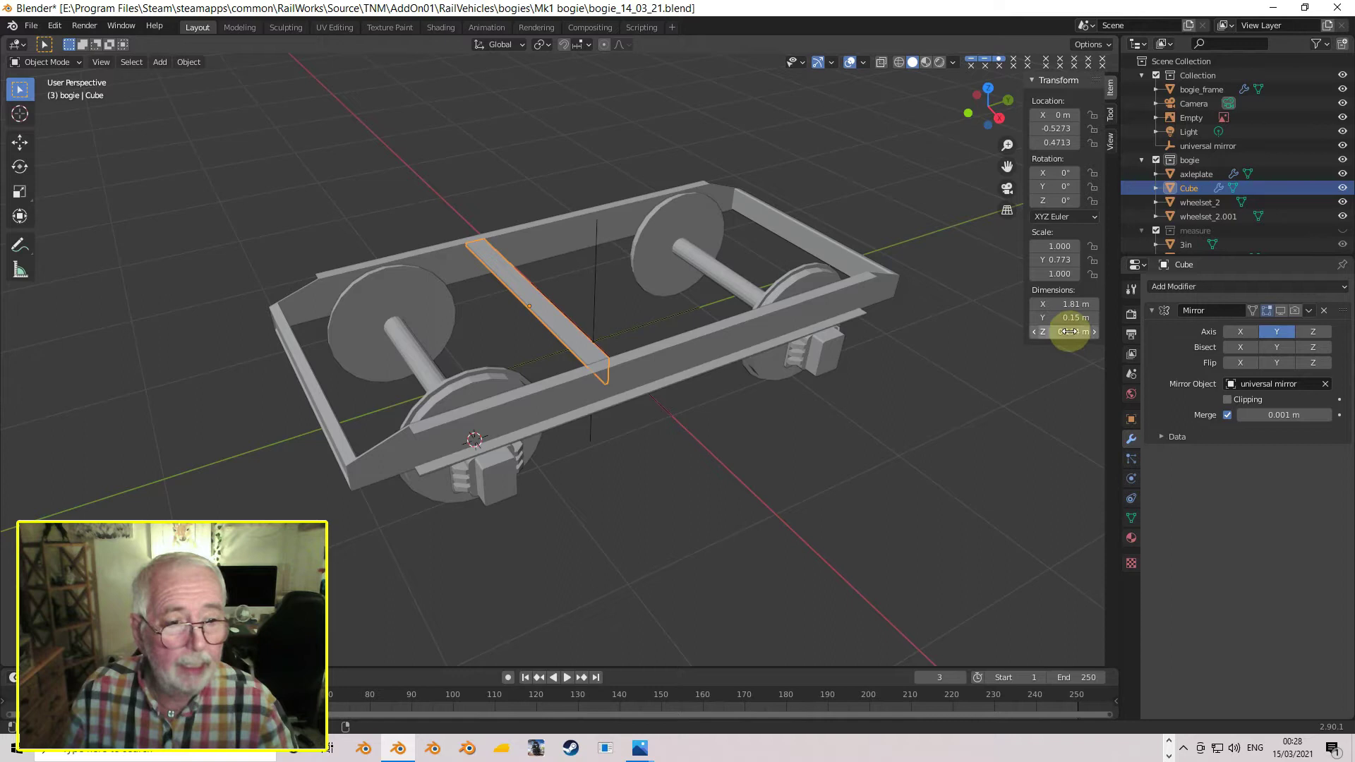
left_click(1070, 332)
type("15")
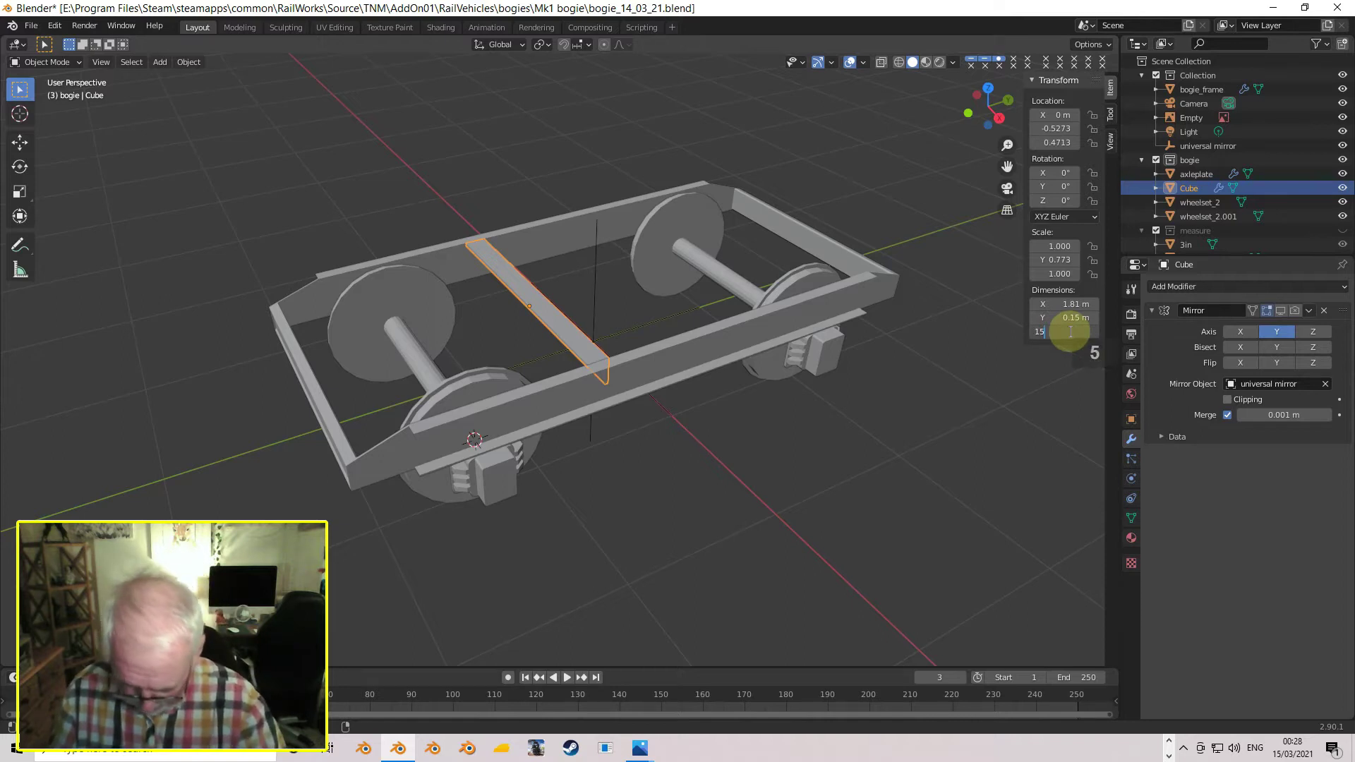
key("Return")
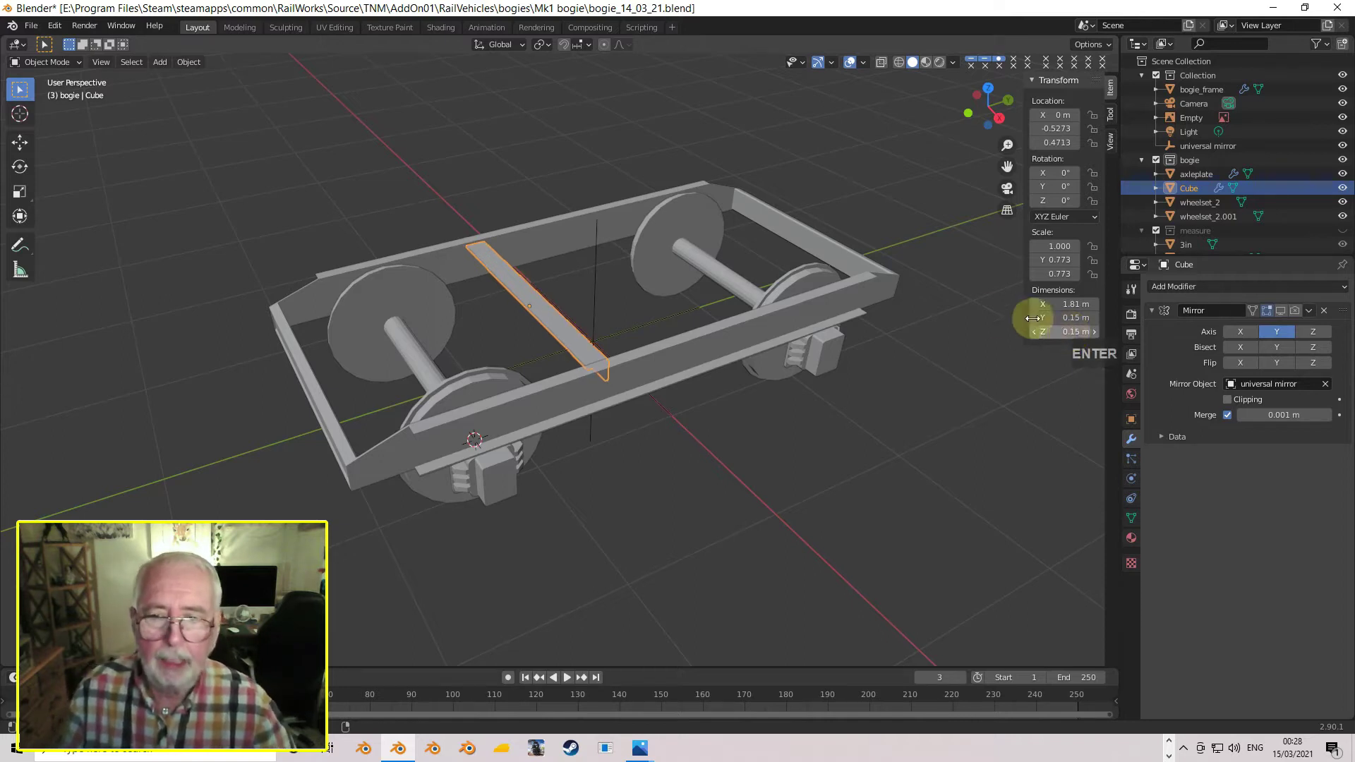
- Show the cross-beam's profile in right orthographic wireframe and hide the reference image Empty
key("KP_3")
right_click(748, 331)
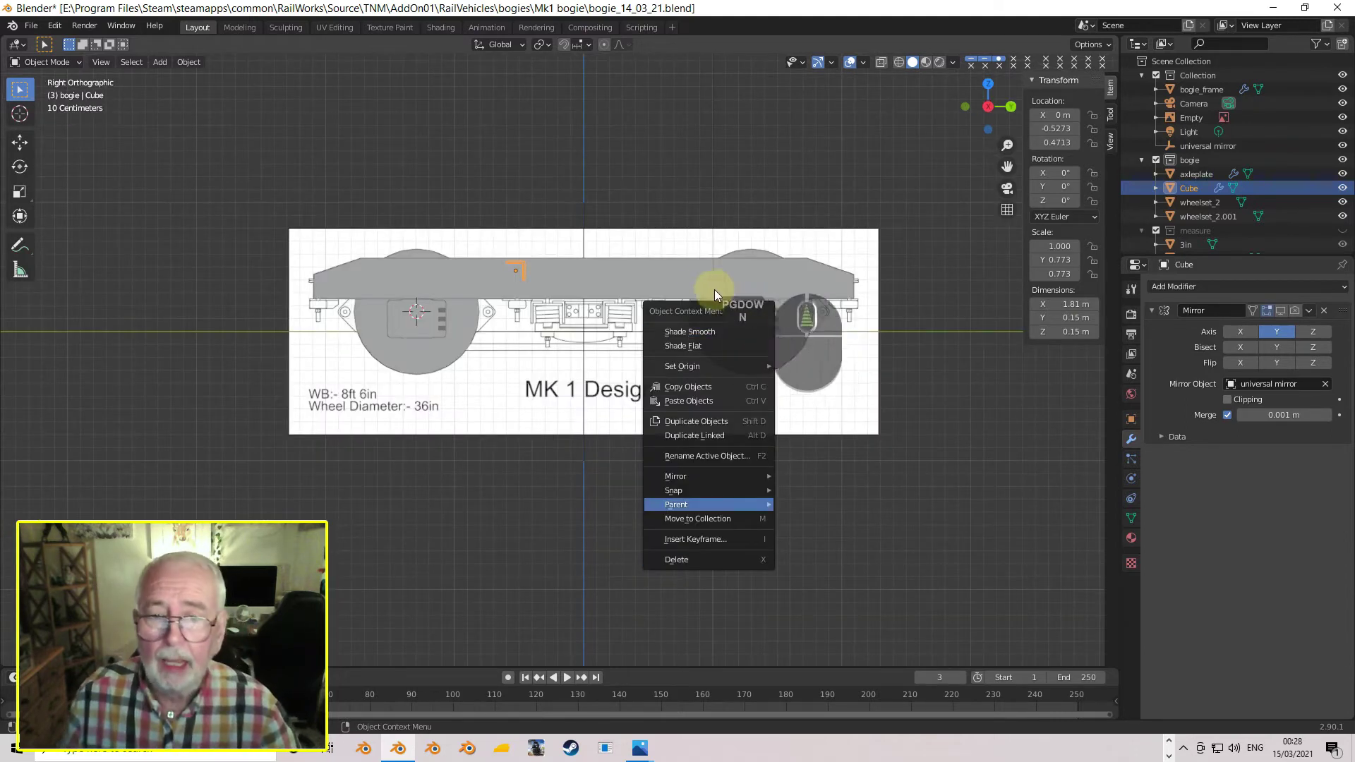
scroll(539, 253, "up", 8)
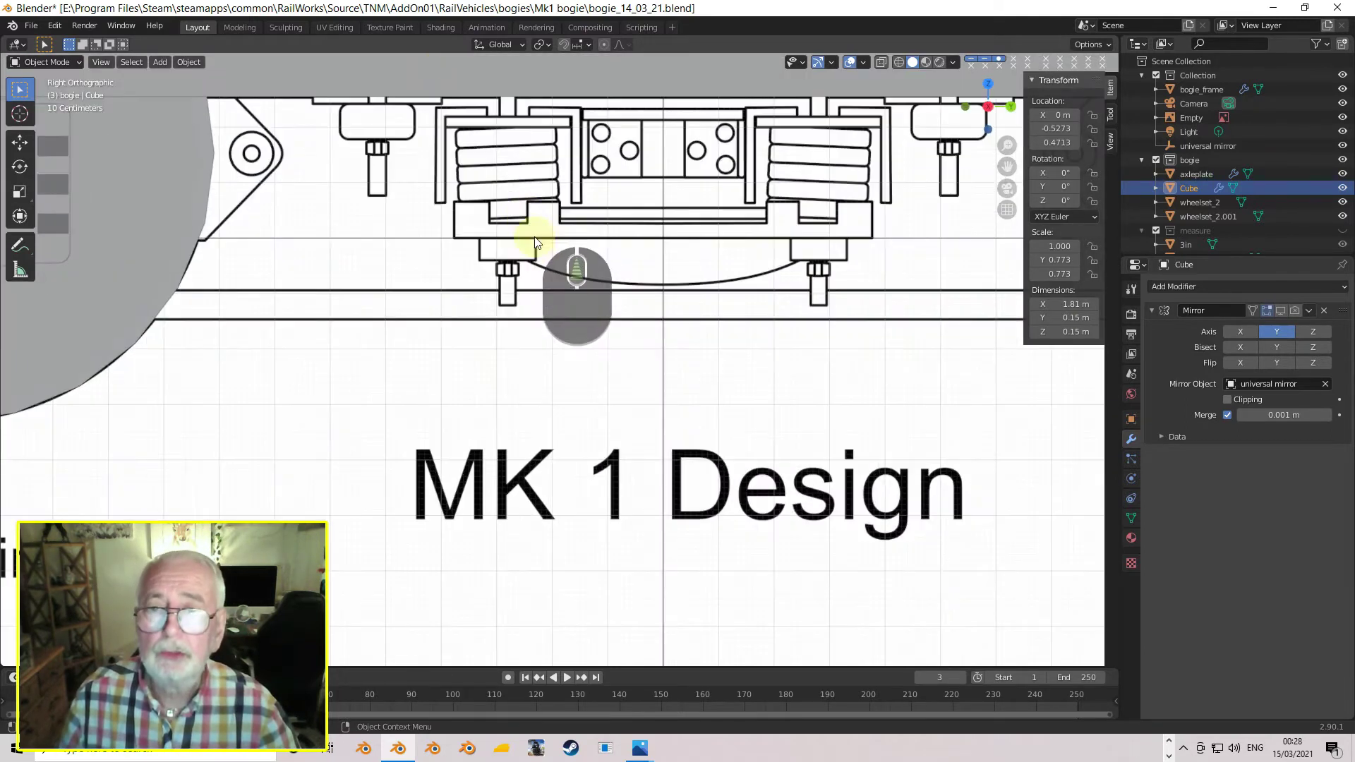
middle_click_drag(530, 182, 777, 484, "shift")
scroll(777, 484, "up", 3)
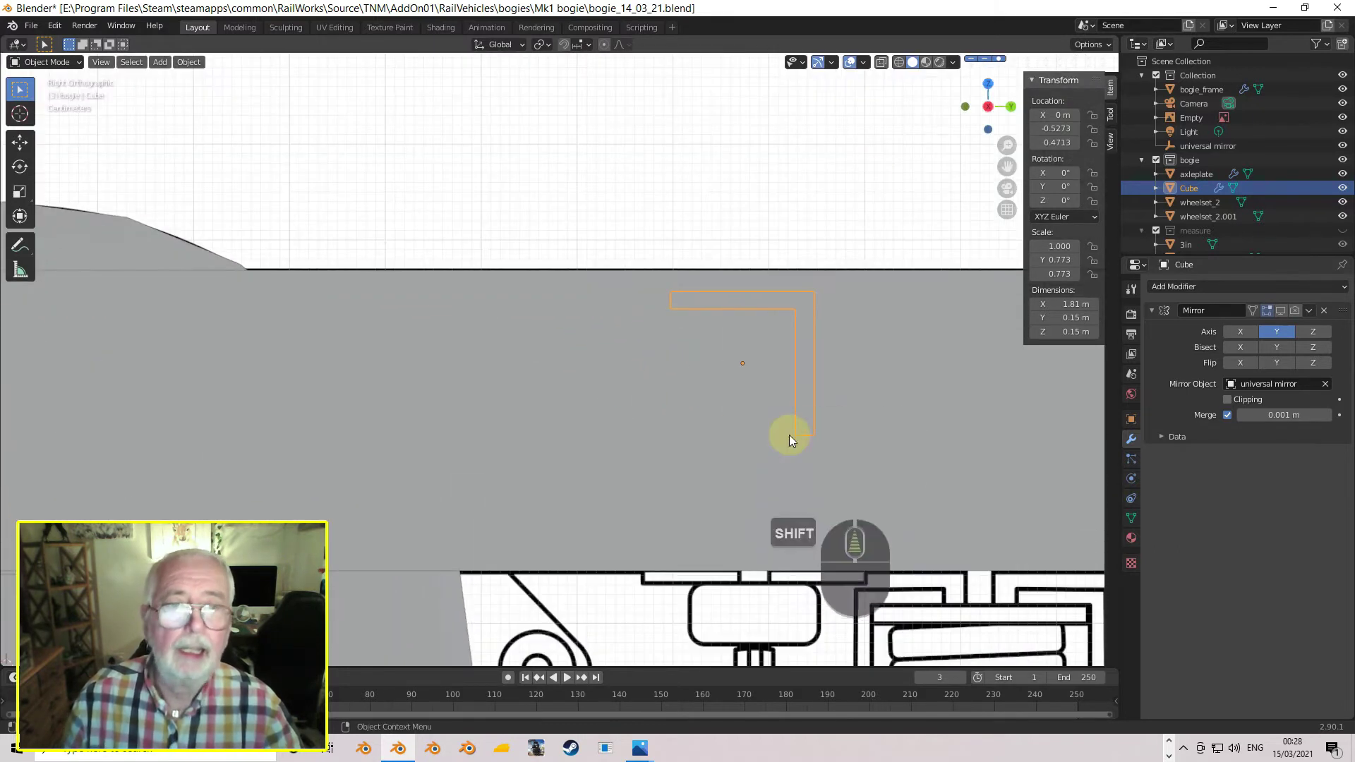
left_click(882, 62)
left_click(898, 62)
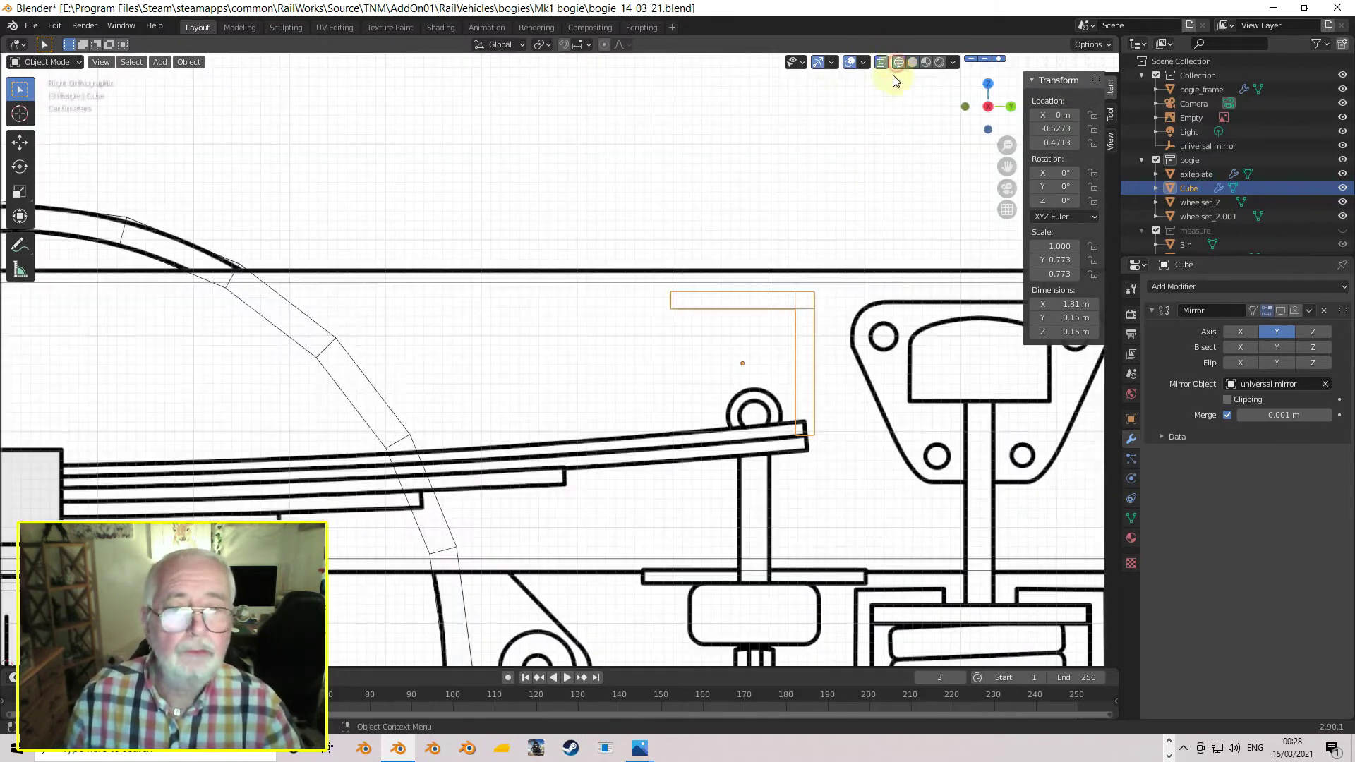
scroll(856, 339, "up", 3)
middle_click_drag(856, 339, 697, 371, "shift")
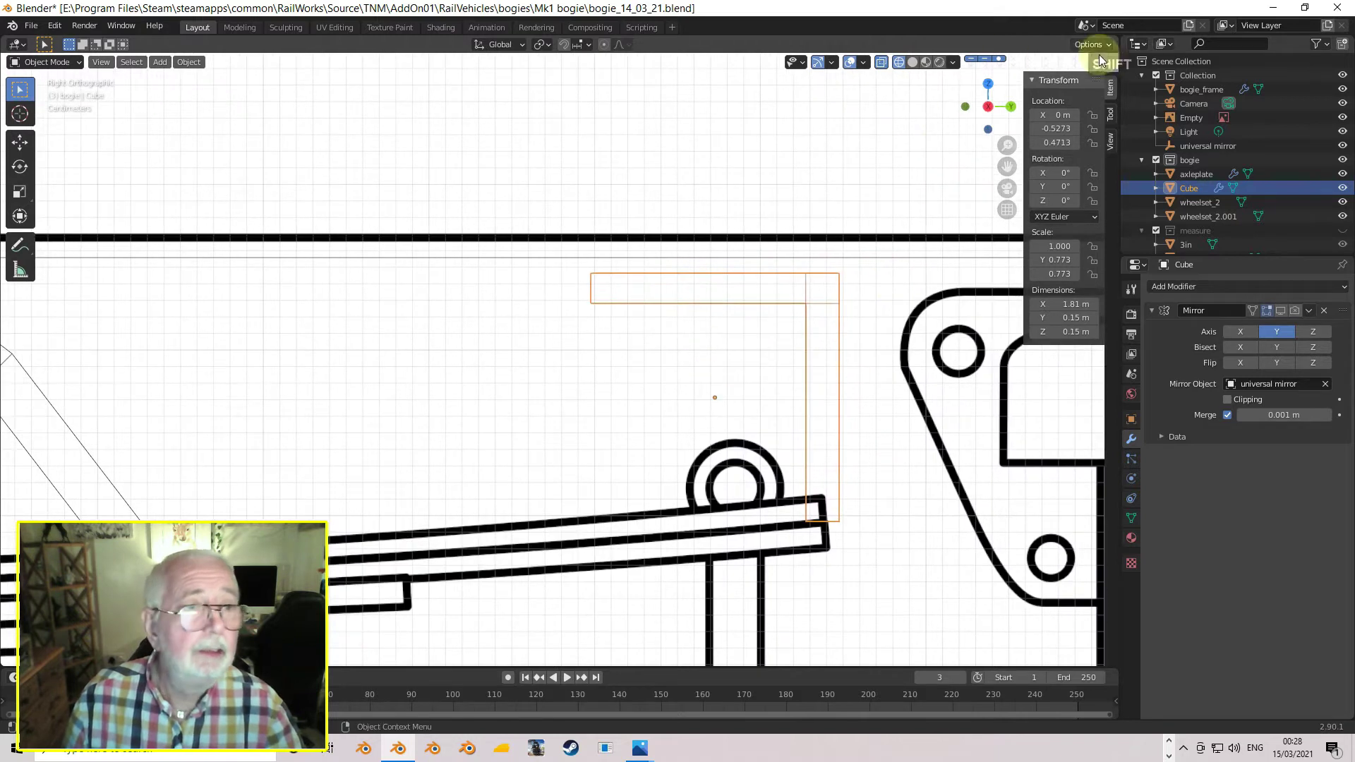
left_click(1342, 117)
- Raise the cross-beam about 0.022 m along Z so its top lines up with the top of the bogie frame
scroll(811, 275, "up", 3)
middle_click_drag(898, 272, 741, 286, "shift")
key("g")
key("z")
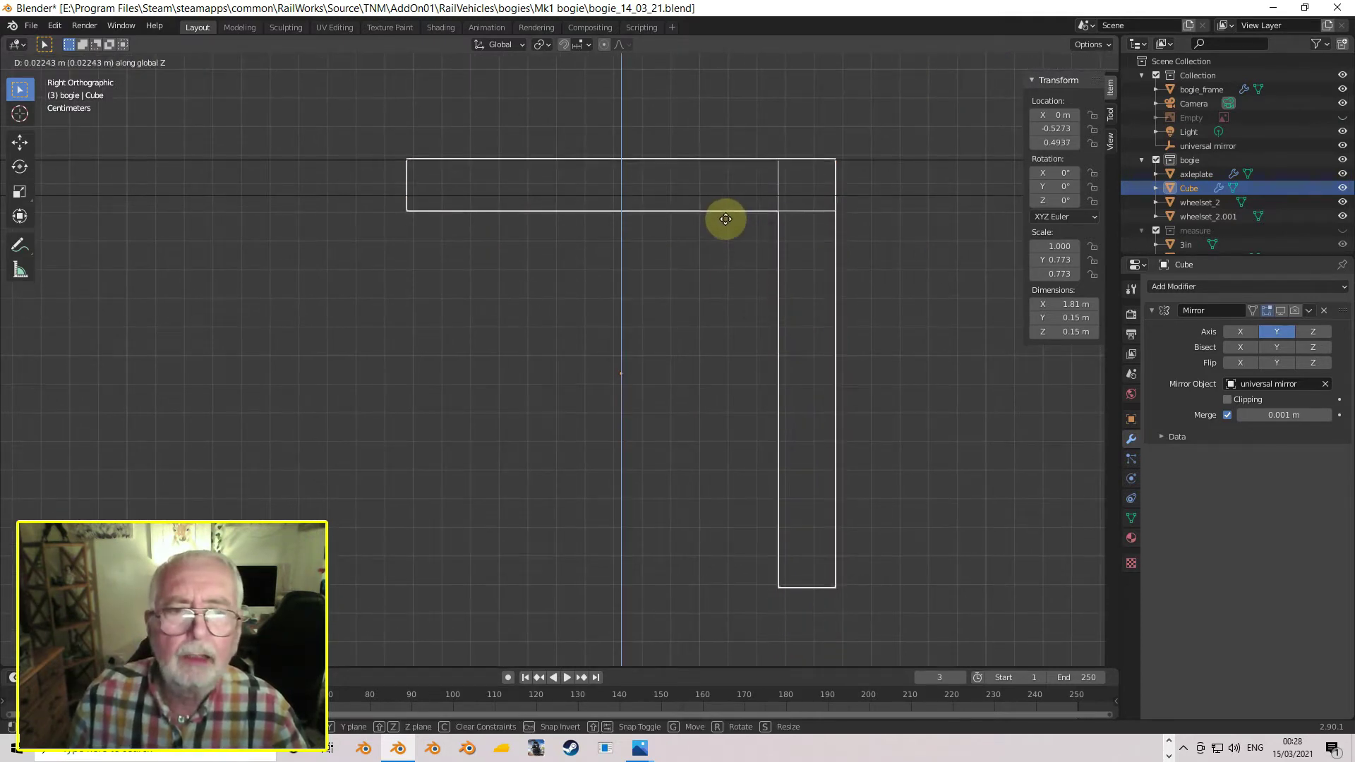
left_click(726, 219)
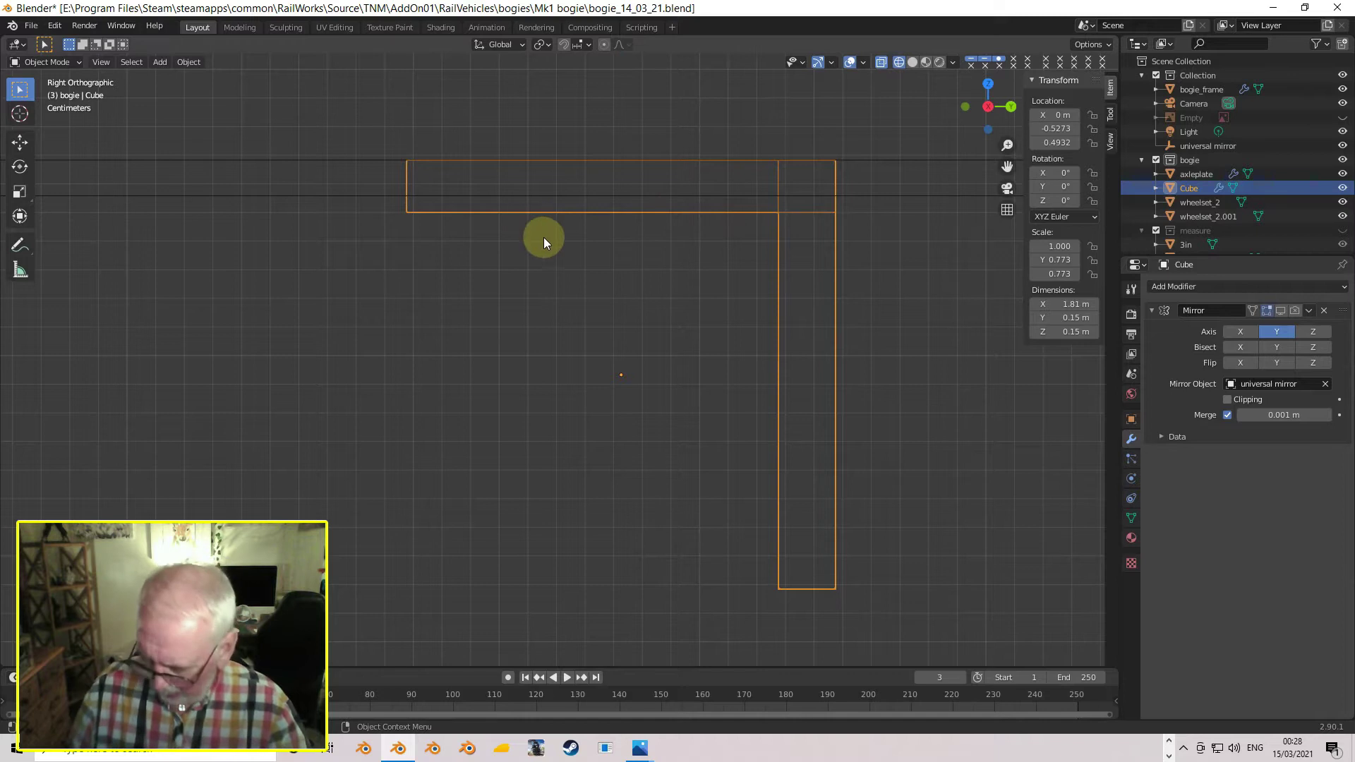
- Thin the horizontal flange by moving its underside vertices up about 0.0057 m along Z to the frame's inner line
key("Tab")
key("alt+a")
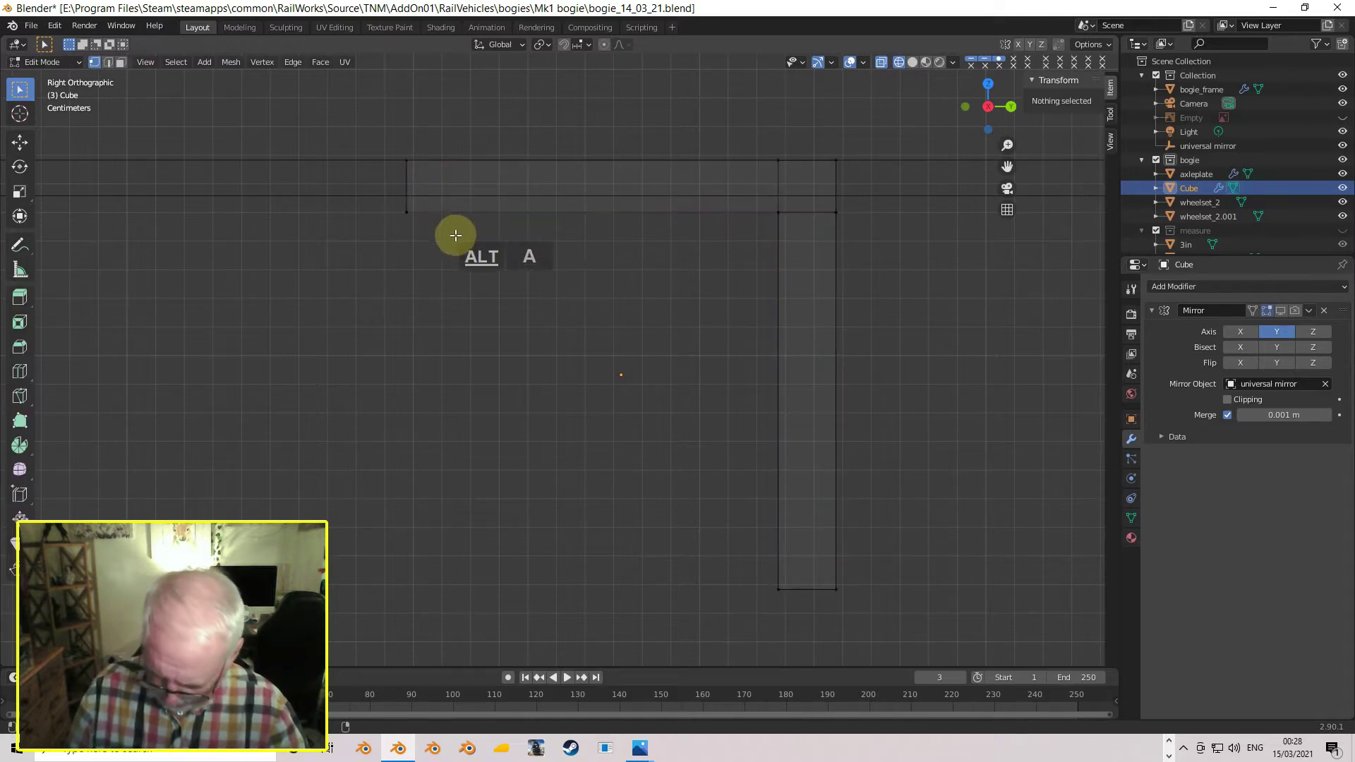
key("b")
left_click_drag(290, 192, 867, 242)
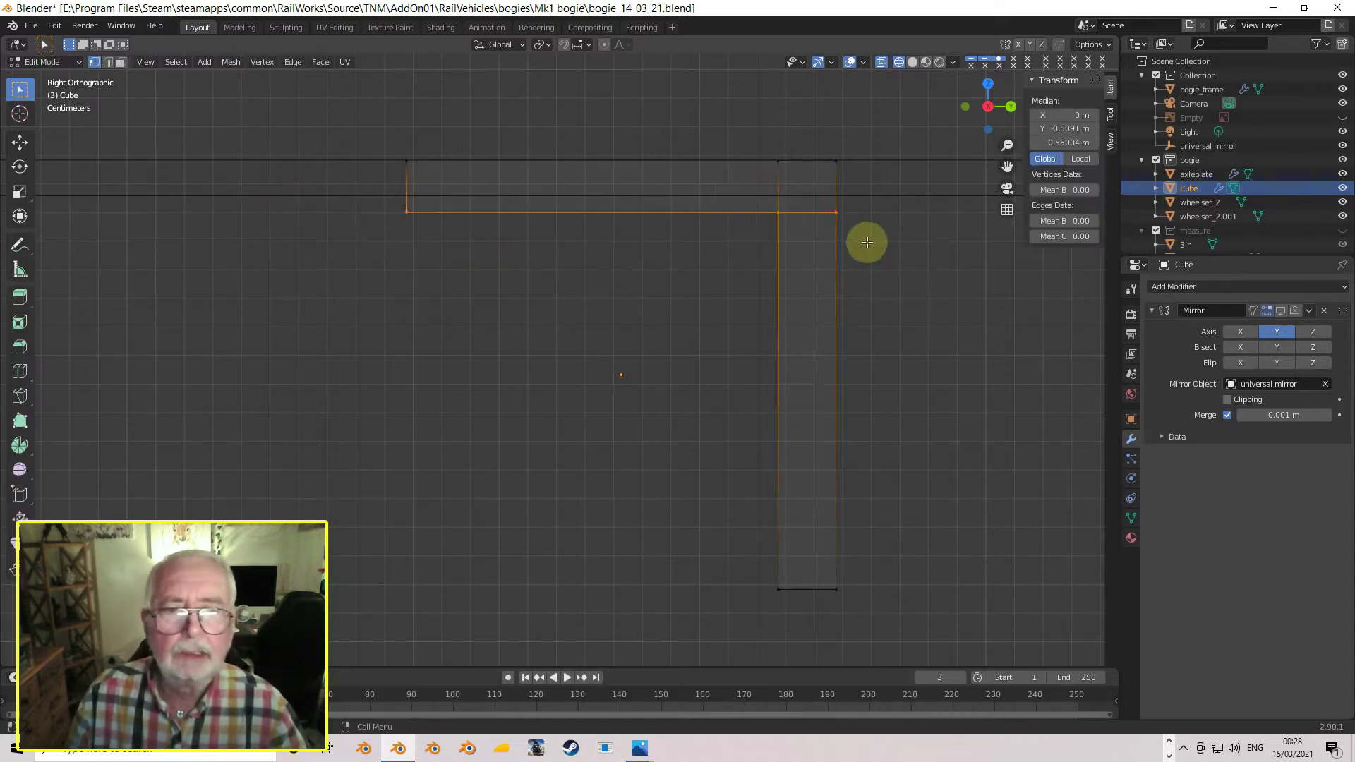
key("g")
key("z")
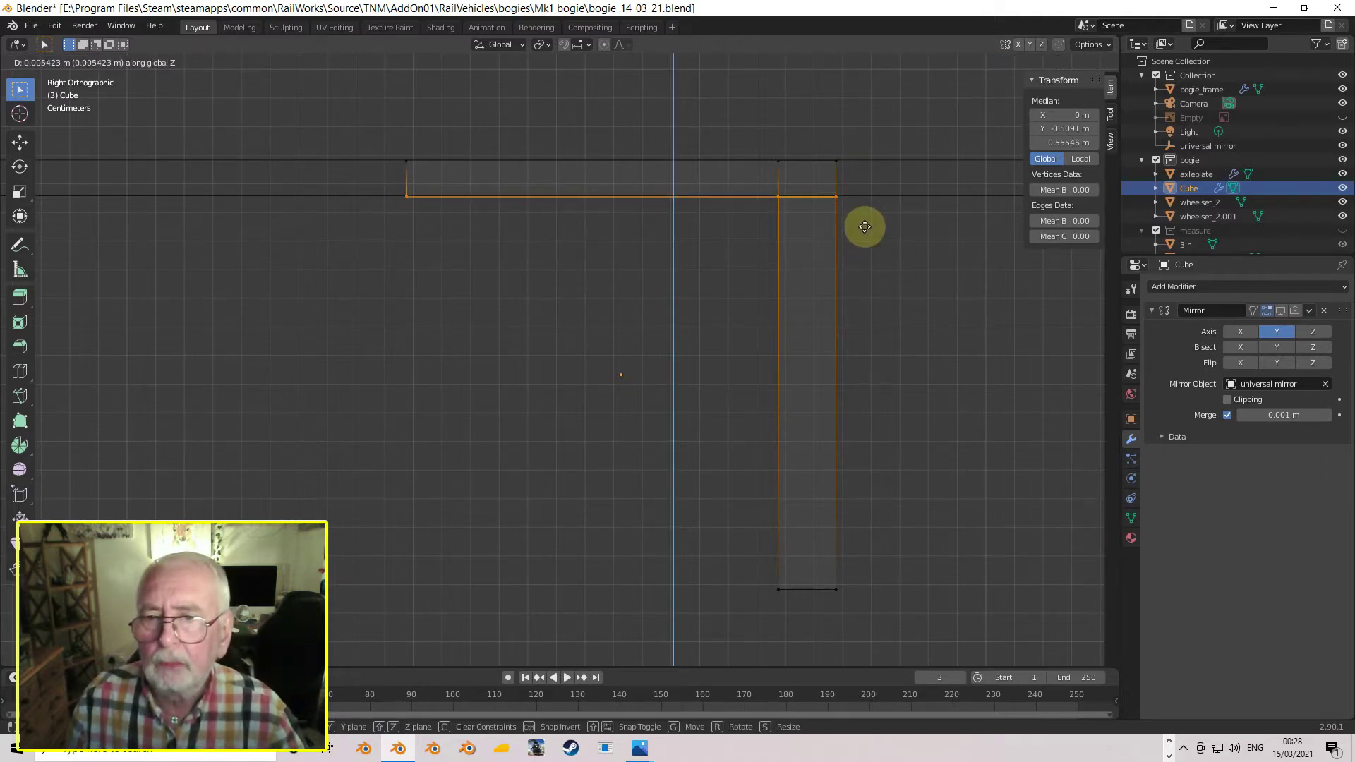
left_click(861, 226)
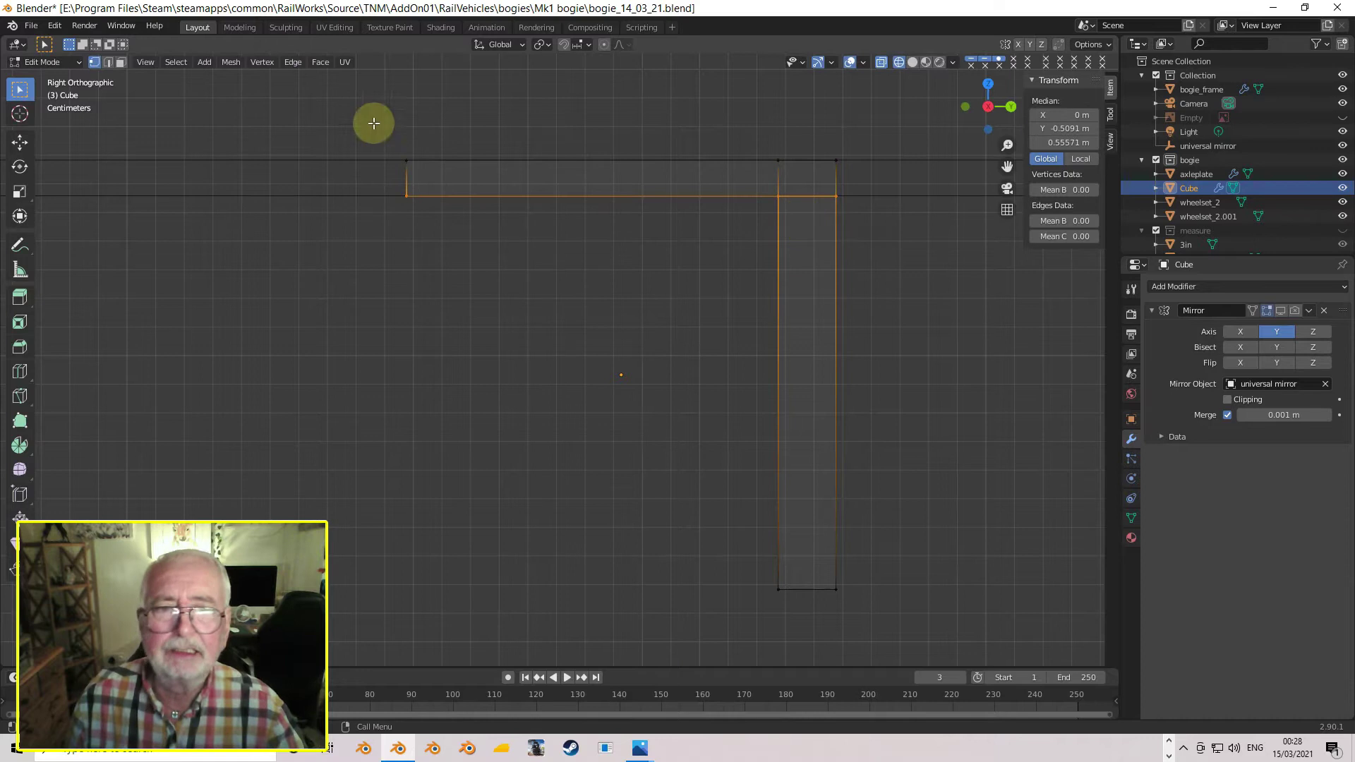
scroll(543, 252, "down", 2)
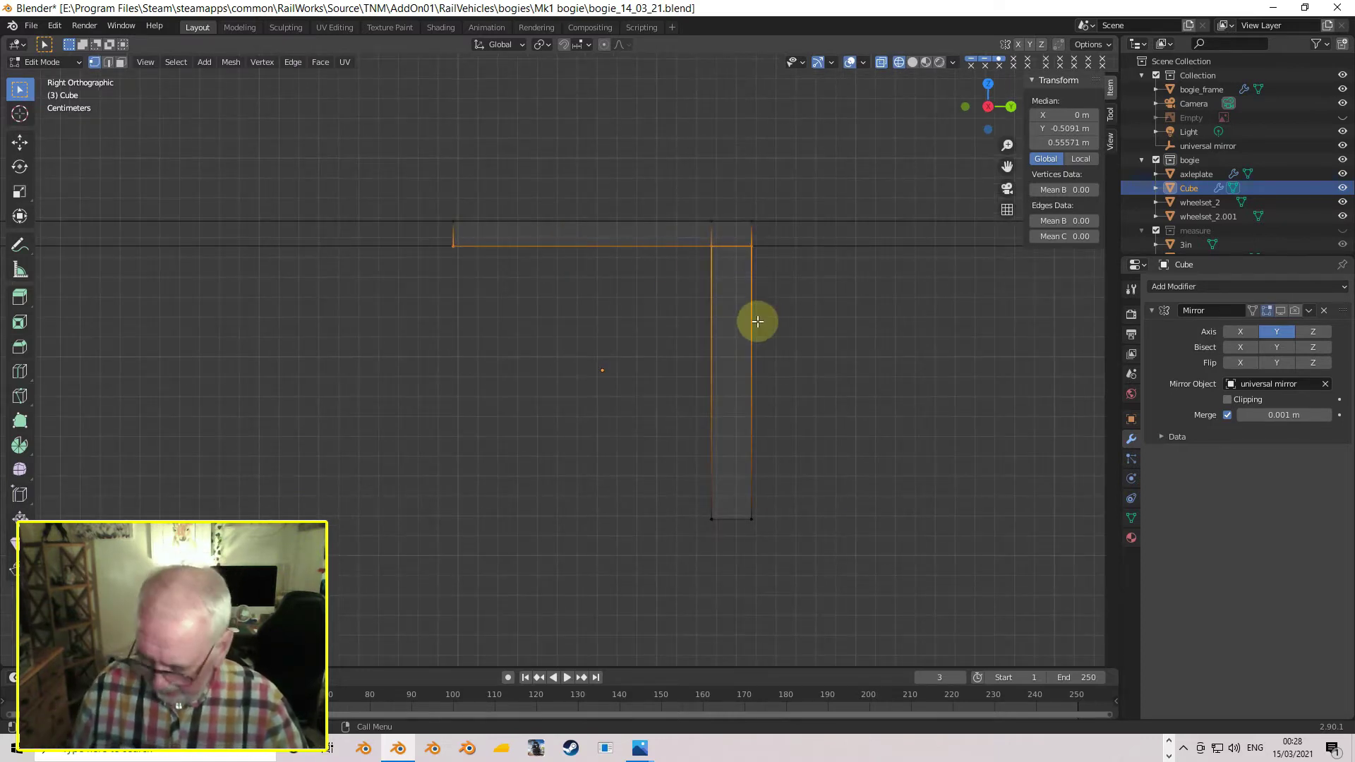
- Rotate the whole cross-beam by -90° in the right view so its vertical flange lies horizontally
key("Tab")
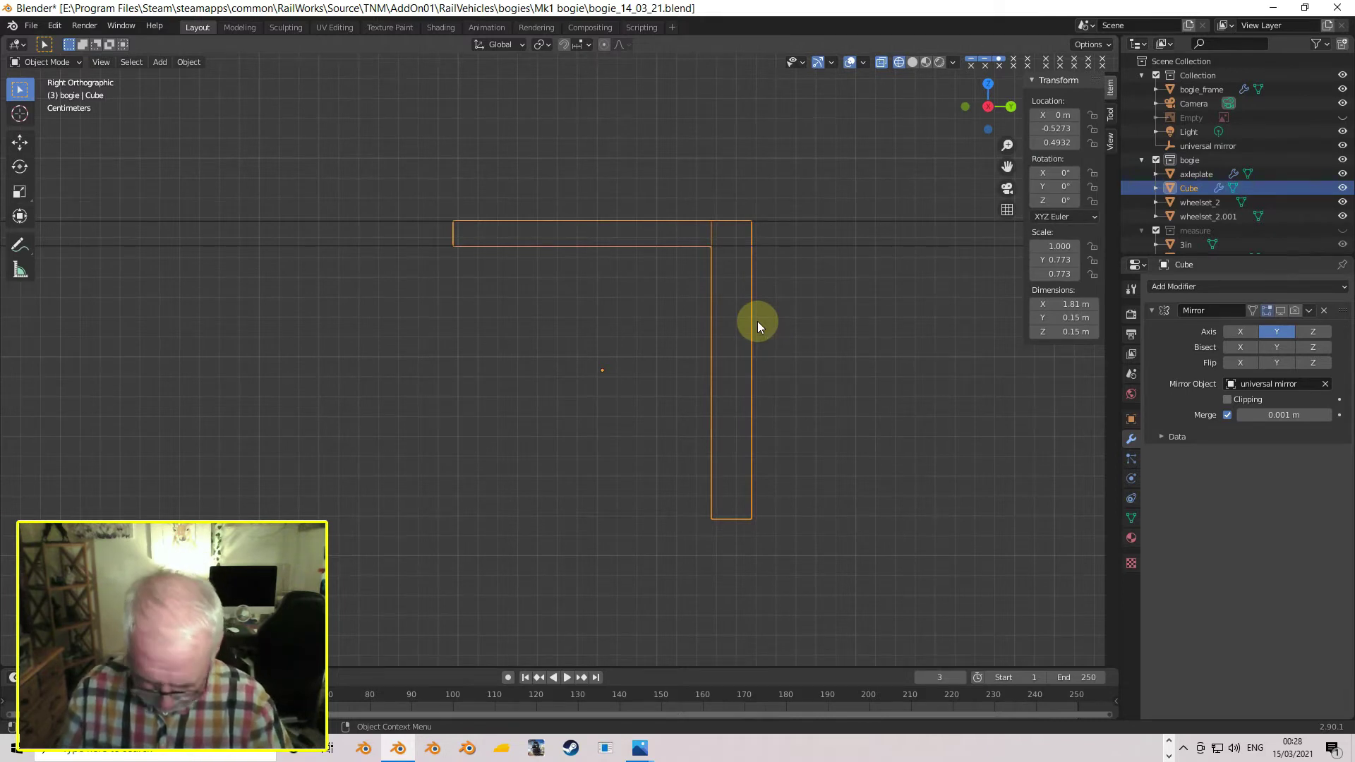
type("r-90")
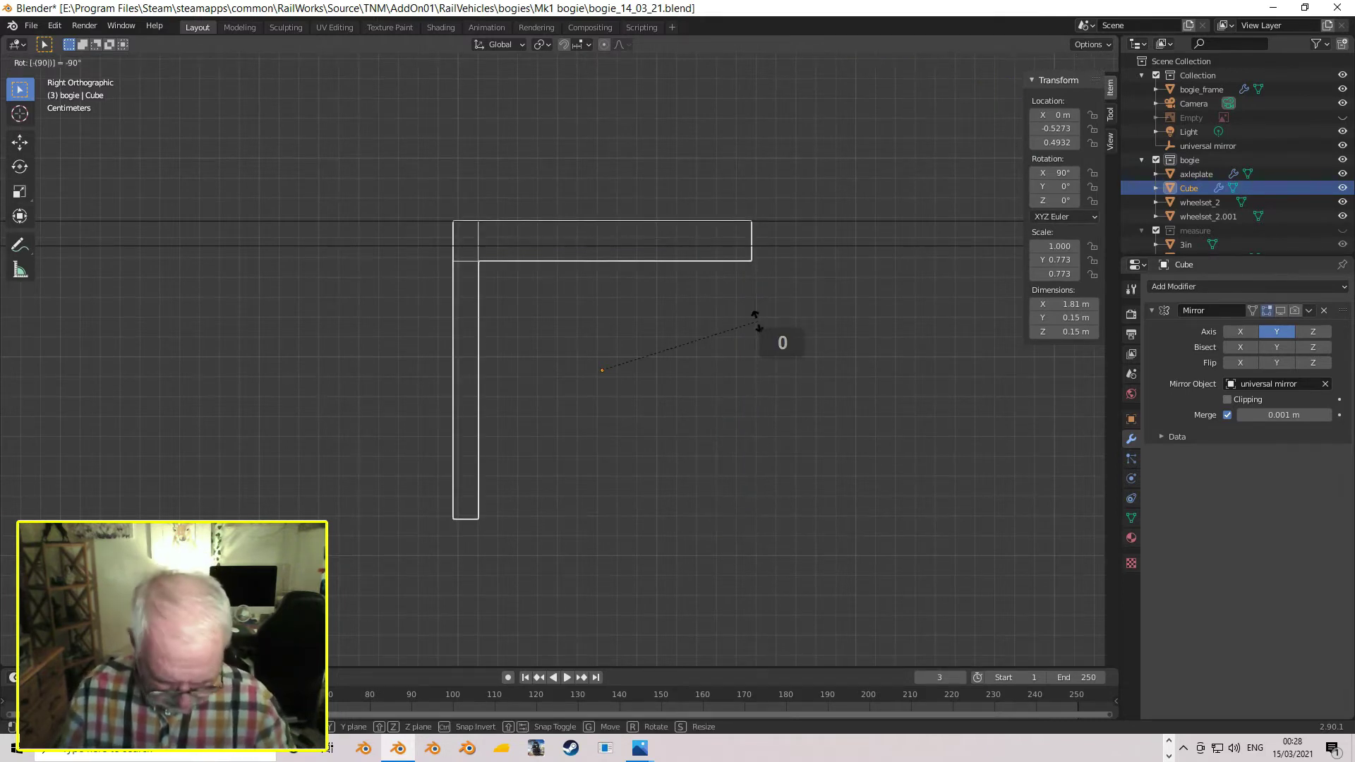
key("Return")
- Thin the second flange by moving its underside vertices up about 0.0078 m along Z to the frame's inner line
key("Tab")
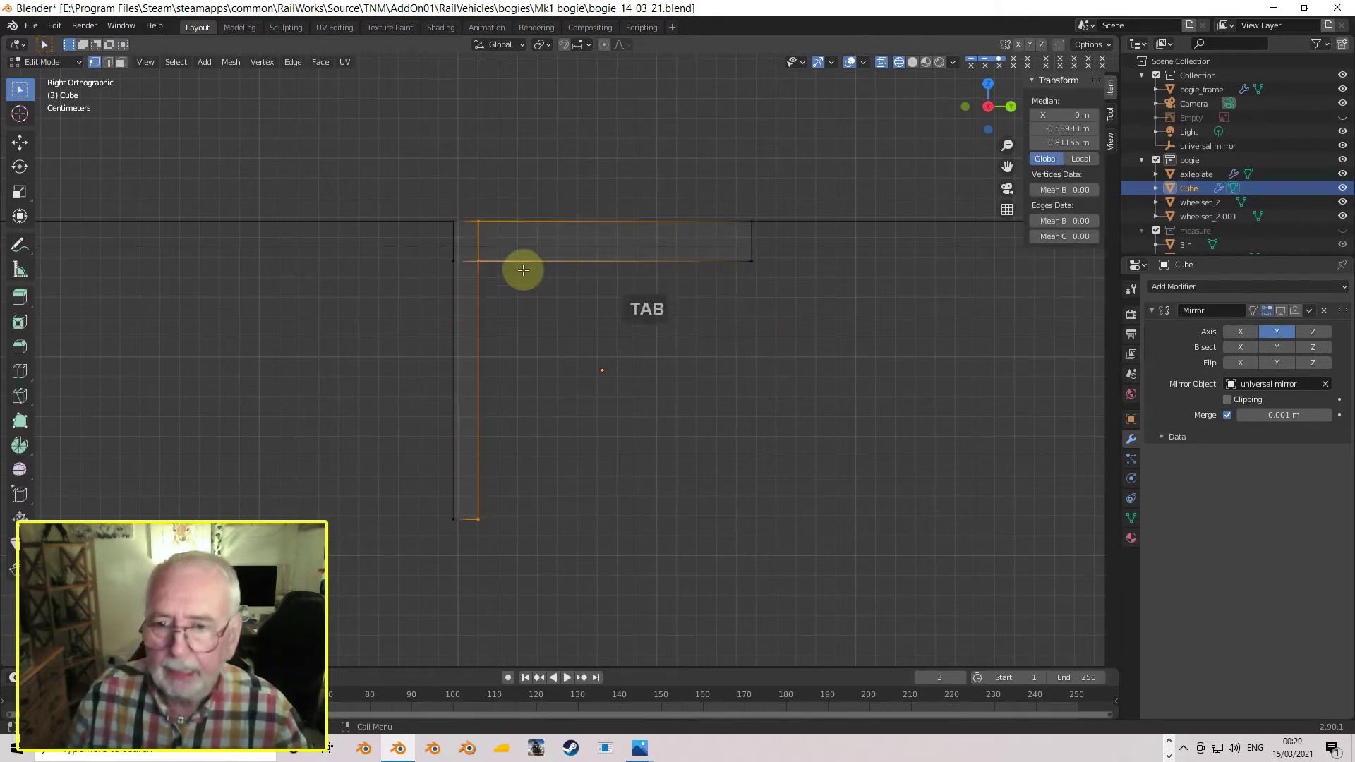
key("alt+a")
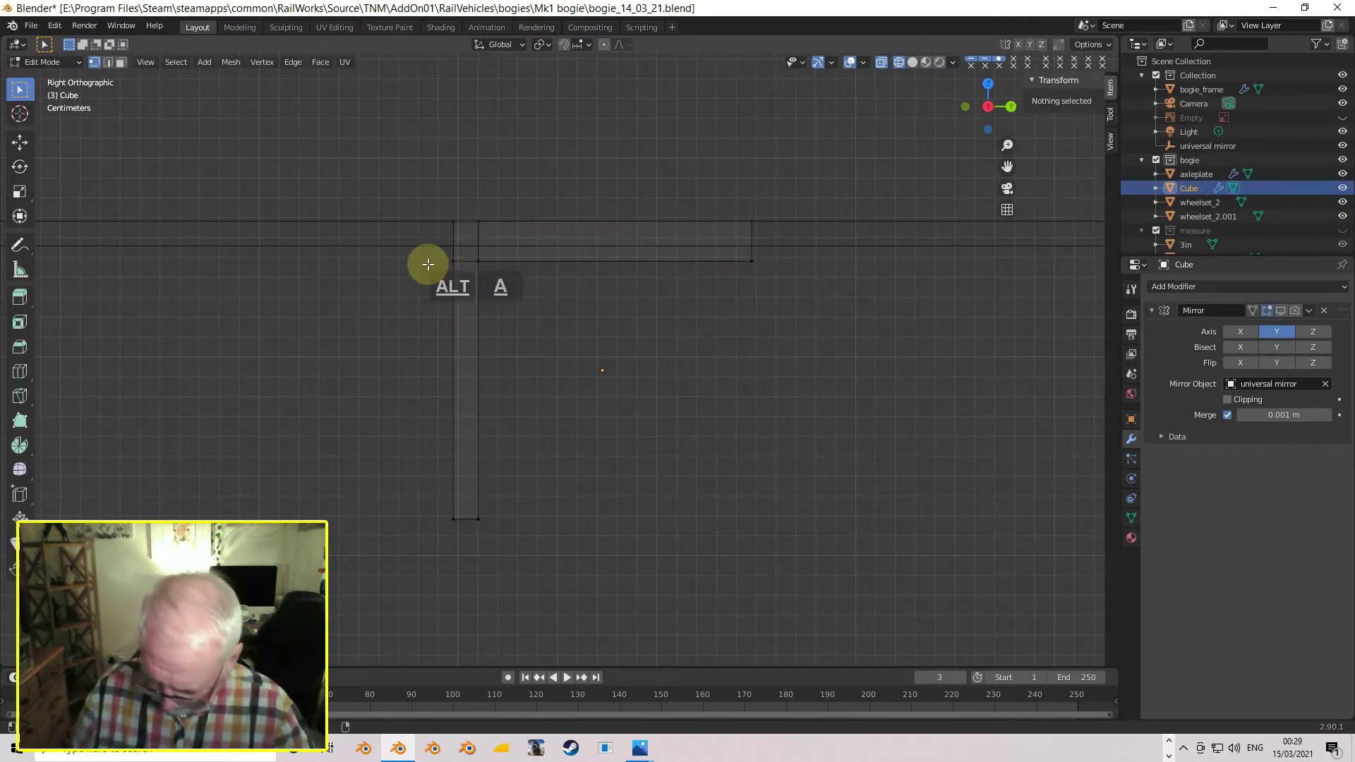
key("b")
left_click_drag(394, 246, 799, 285)
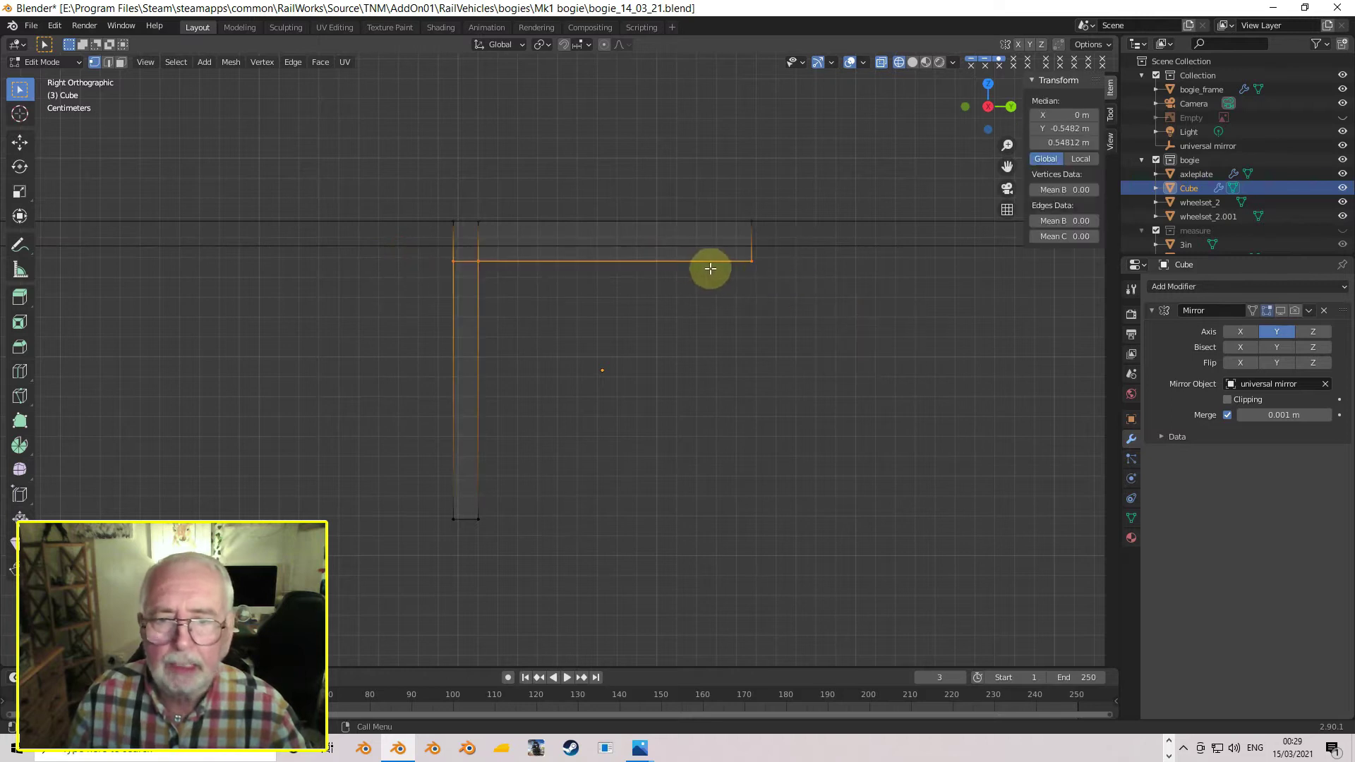
key("g")
key("z")
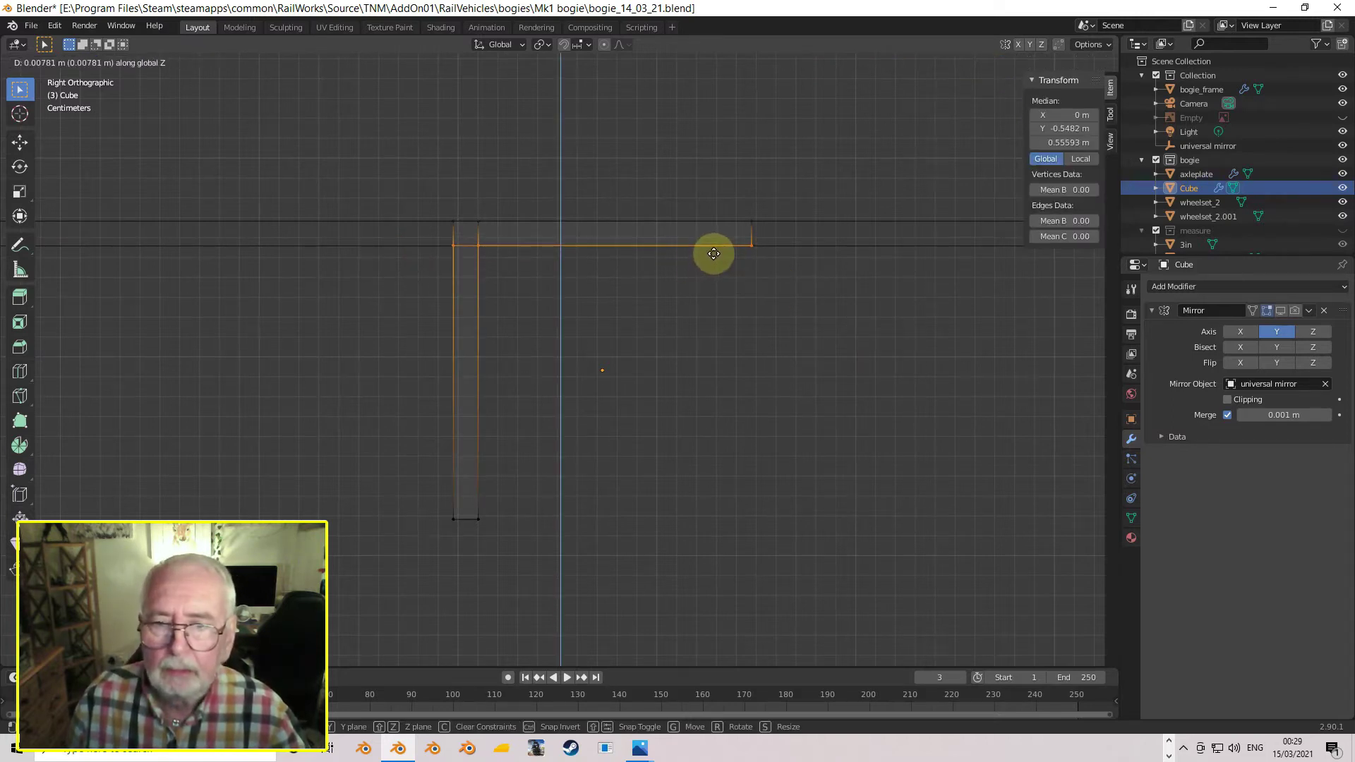
left_click(713, 254)
key("Tab")
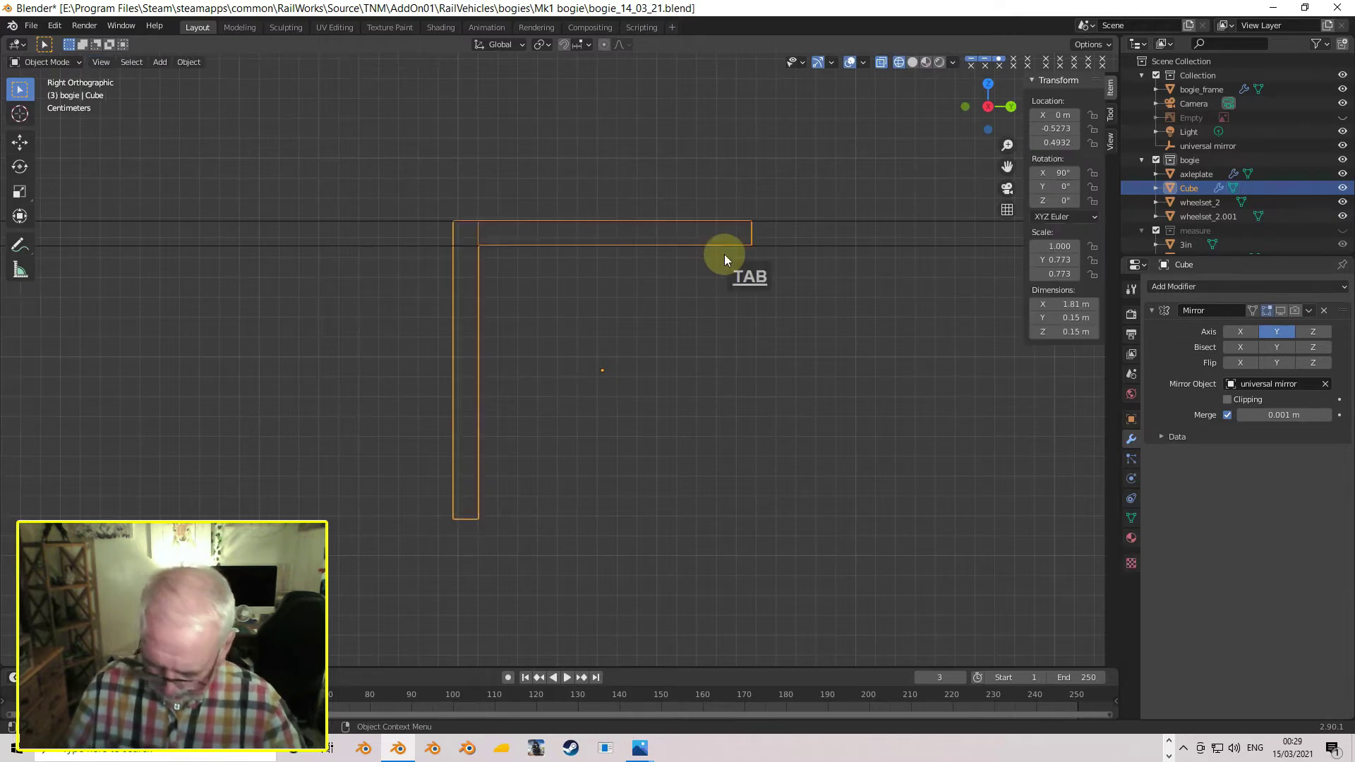
- Rotate the cross-beam by 90° back to its original orientation
type("r90")
key("Return")
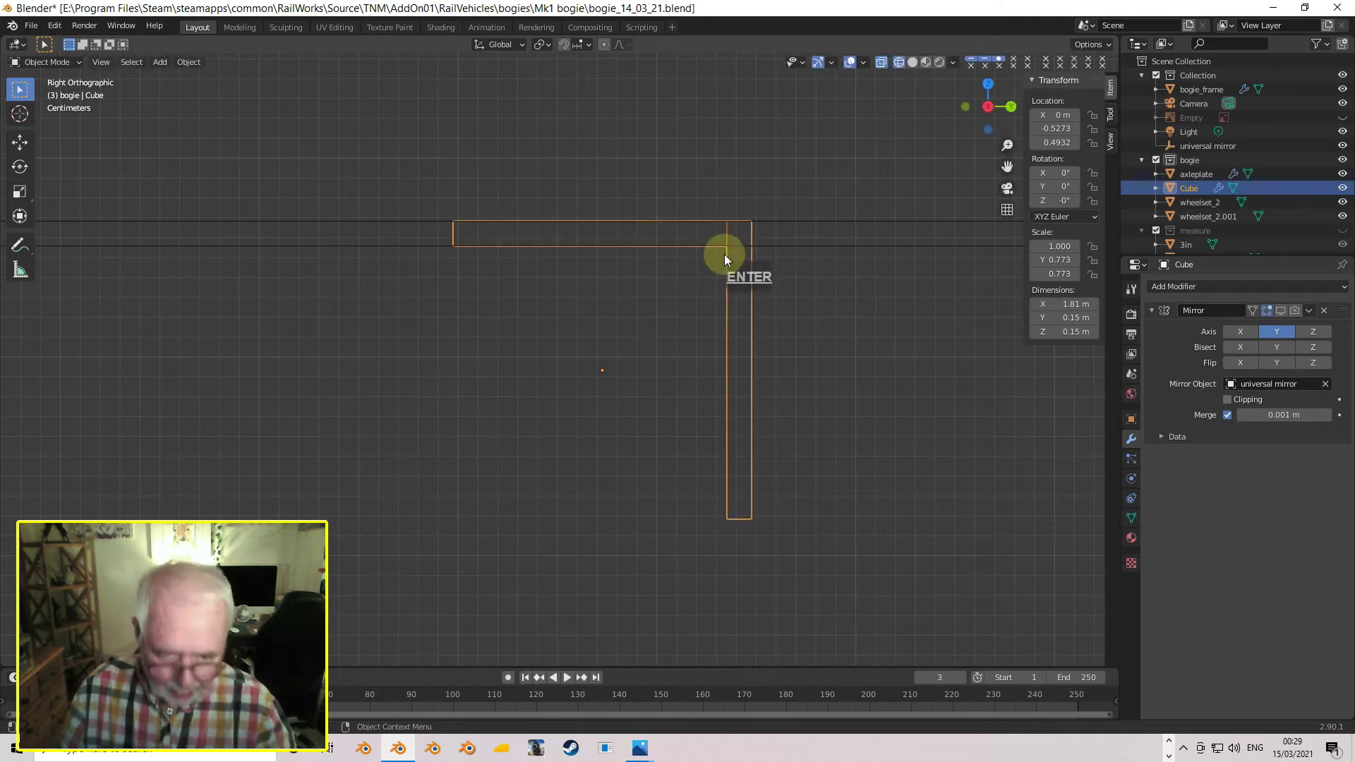
middle_click_drag(704, 247, 938, 459)
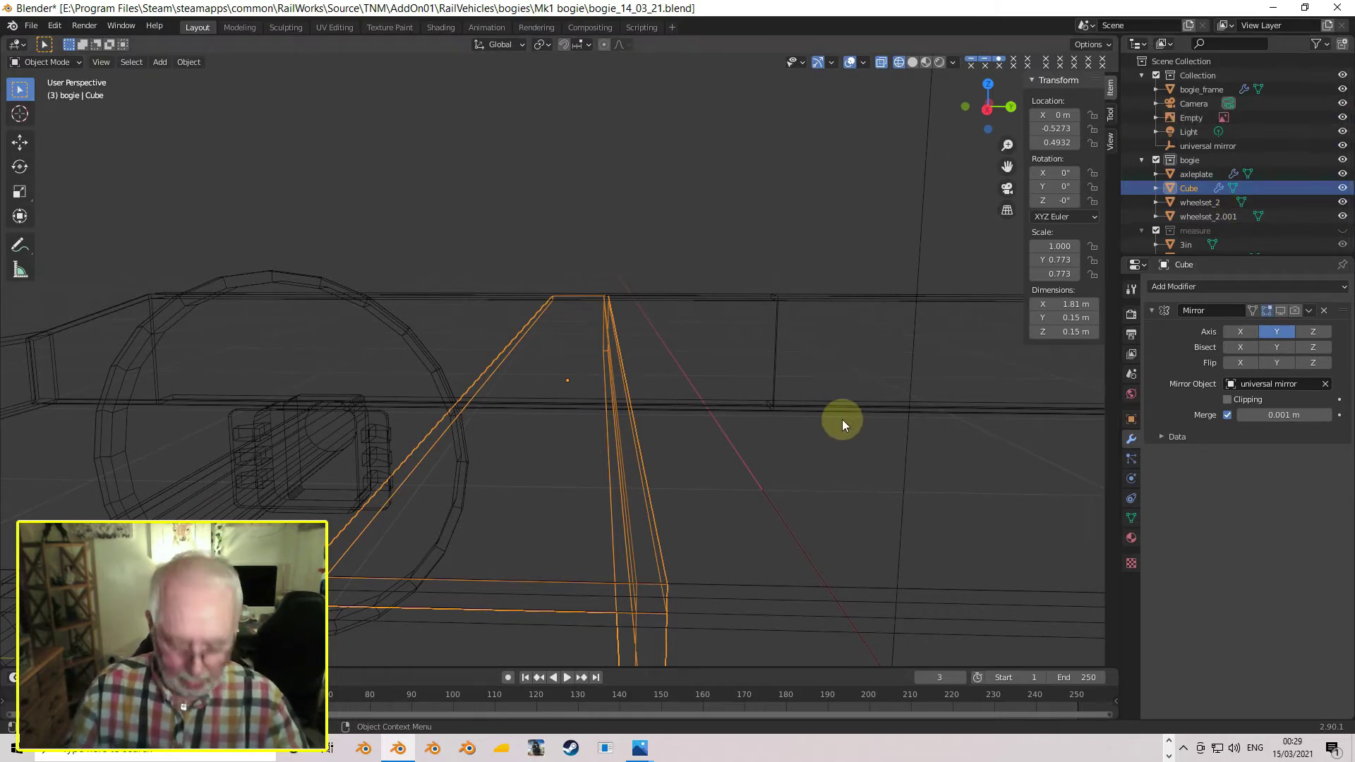
- Check the cross-beam's profile against the reference drawing in right view, and return the viewport to solid shading in perspective
key("KP_3")
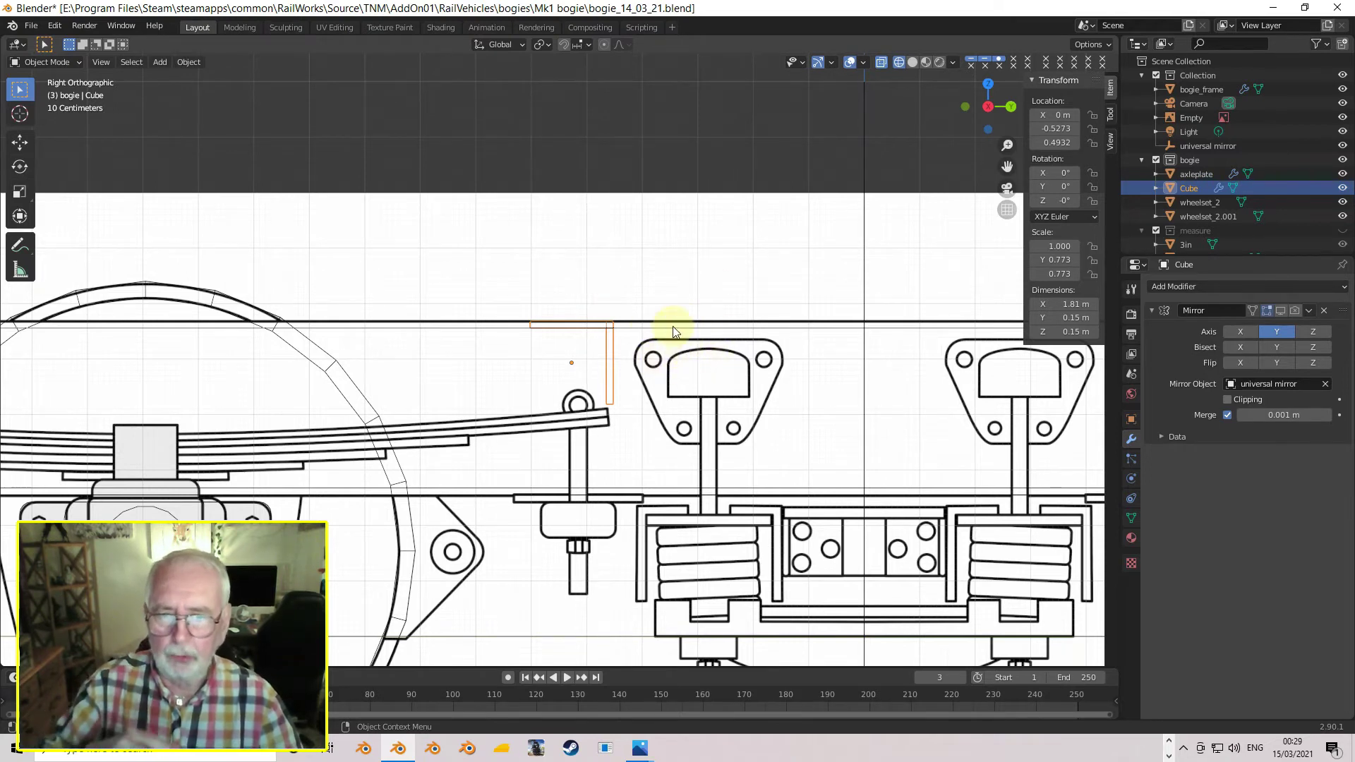
middle_click_drag(675, 353, 744, 412)
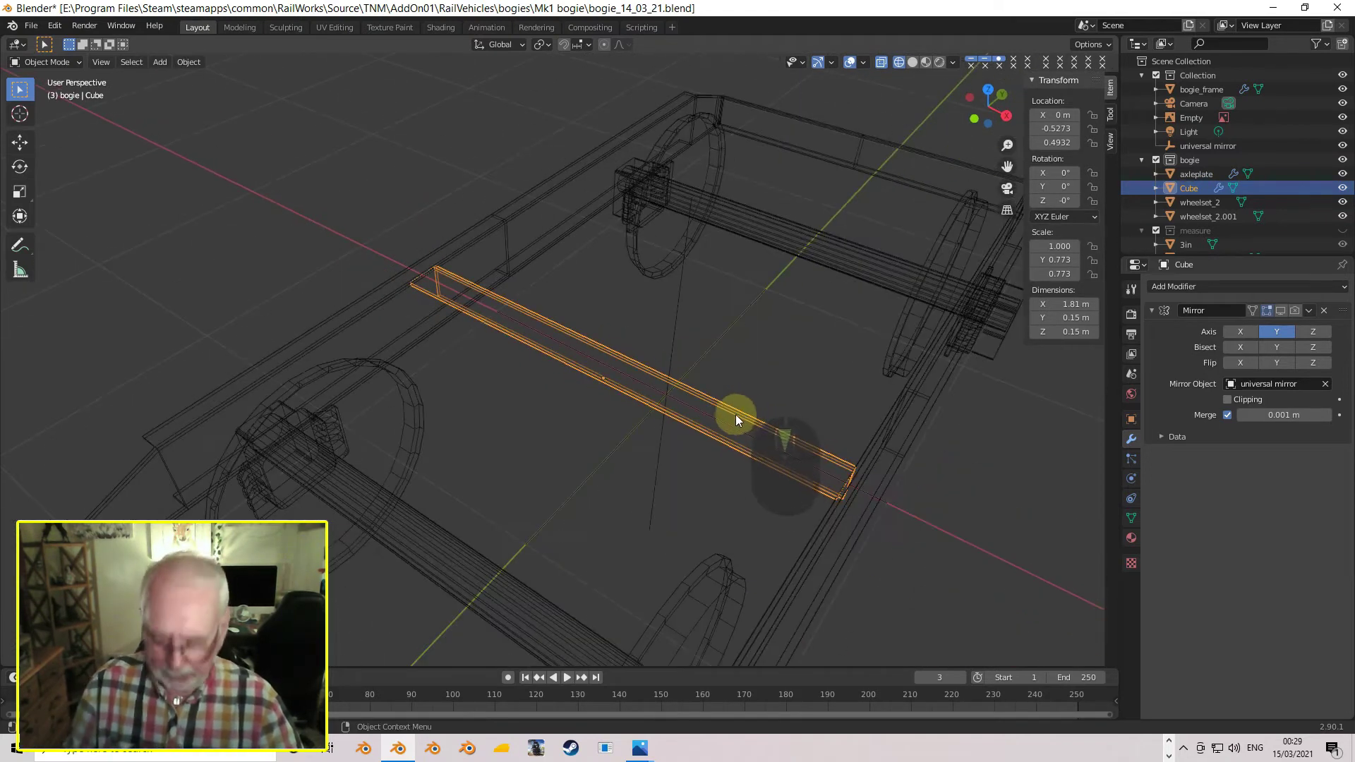
left_click(882, 63)
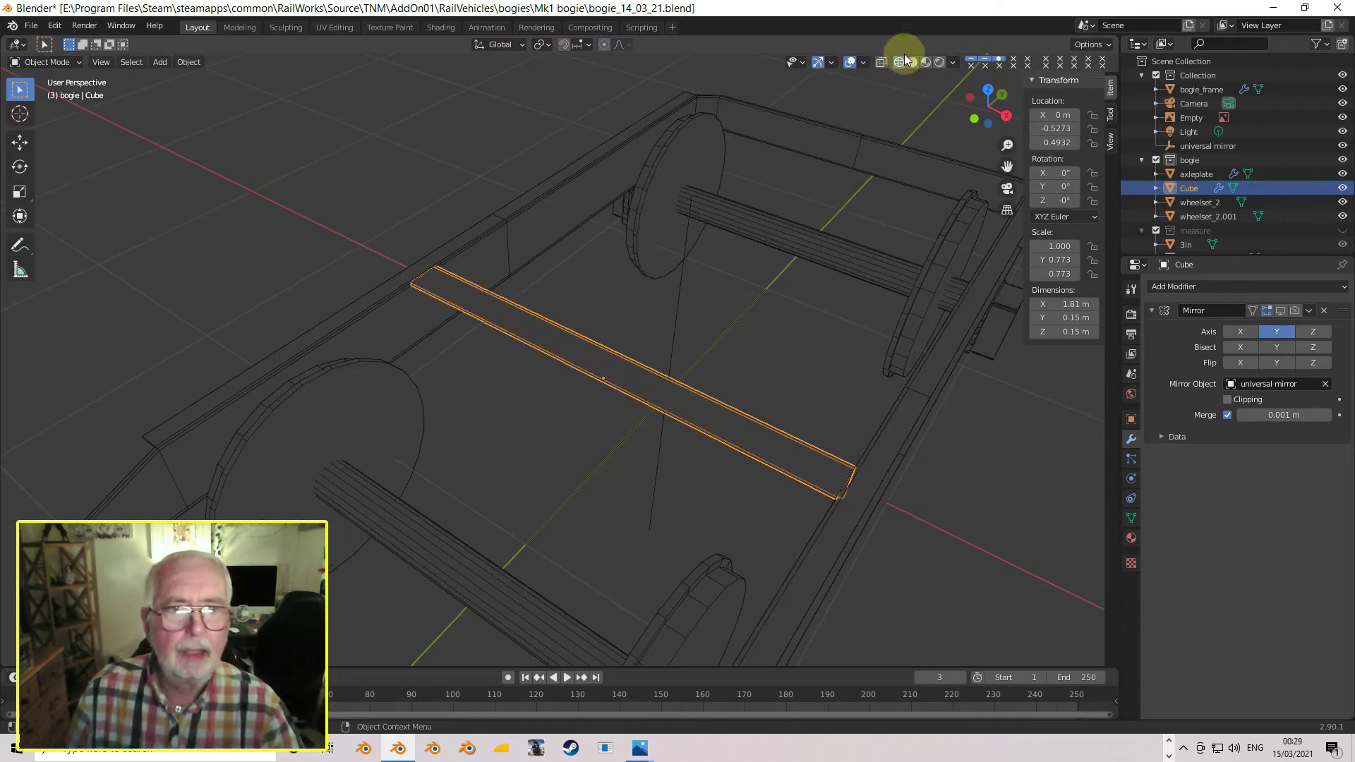
left_click(913, 62)
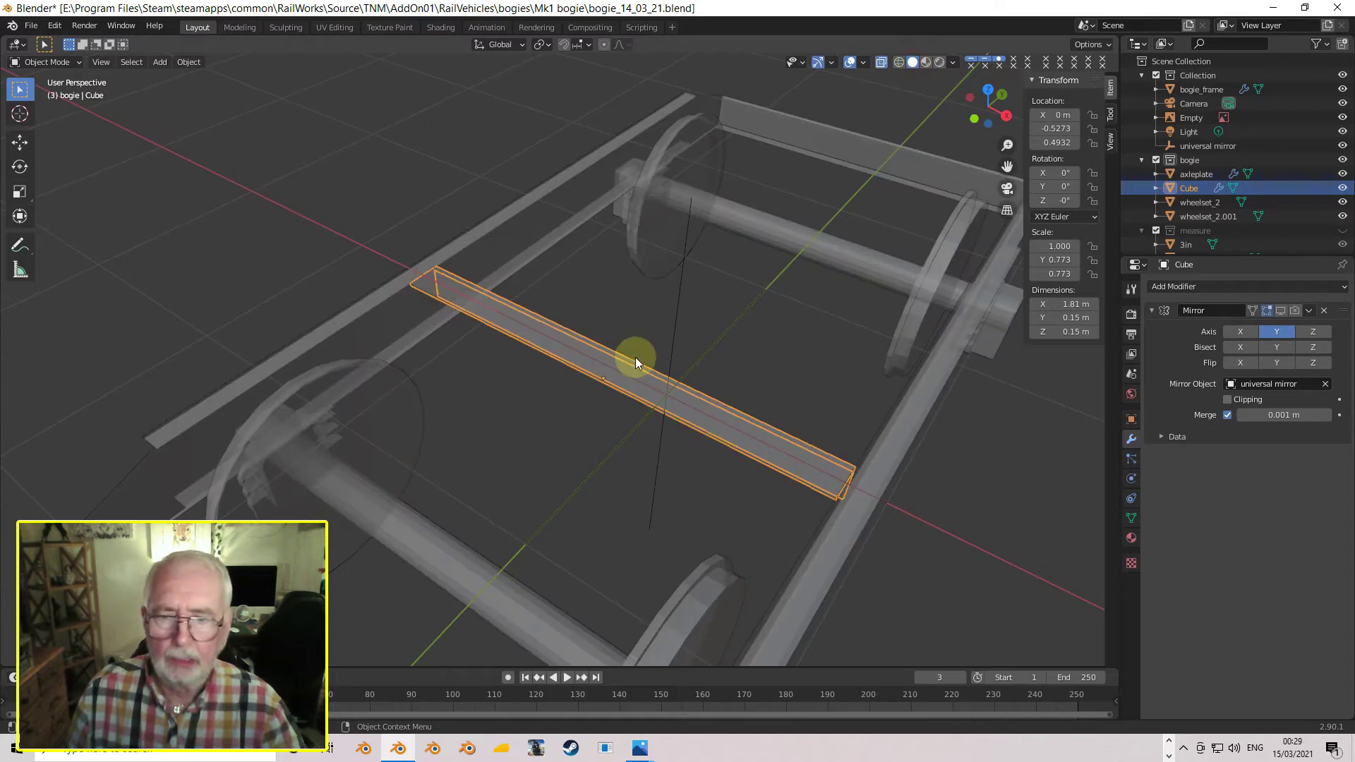
scroll(632, 356, "down", 2)
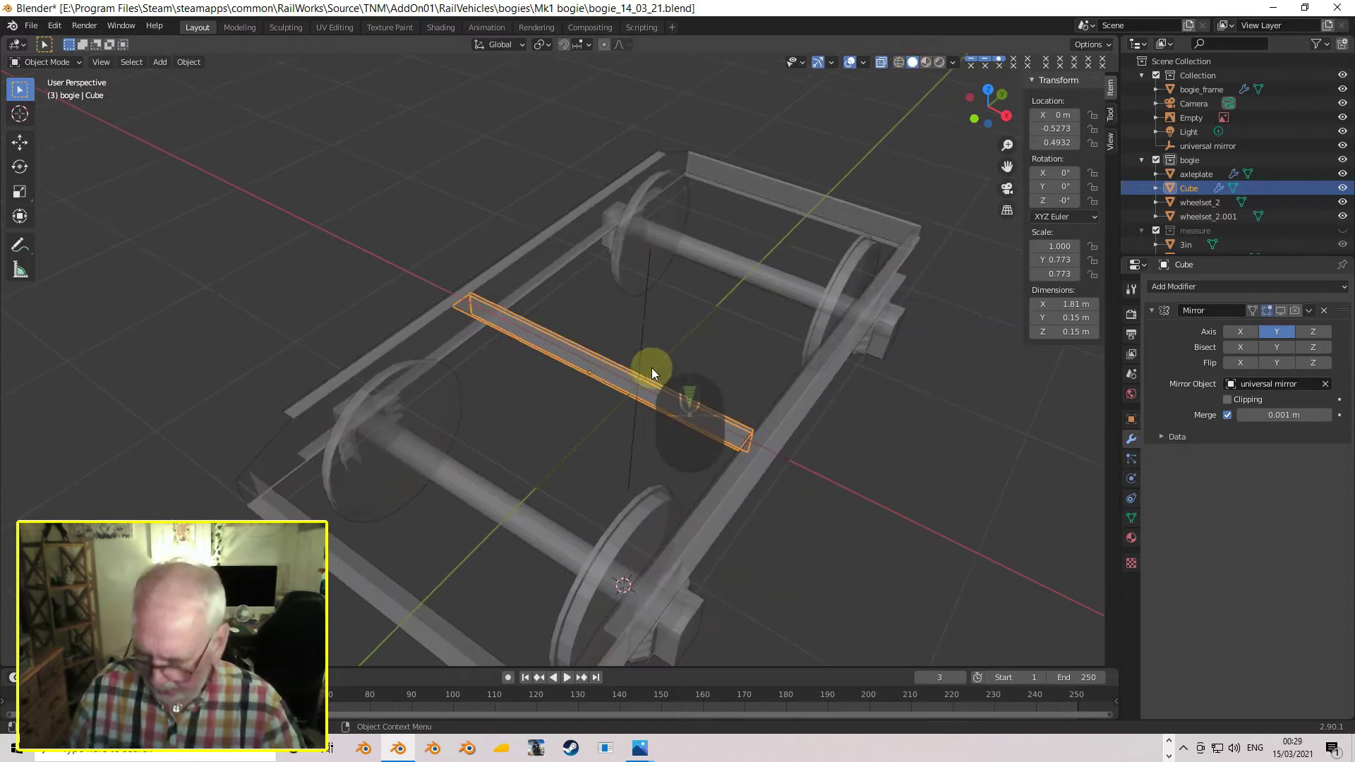
- Turn off X-ray shading and enable the cross-beam's Mirror modifier in both the viewport and the render
left_click(881, 63)
middle_click_drag(534, 521, 624, 405)
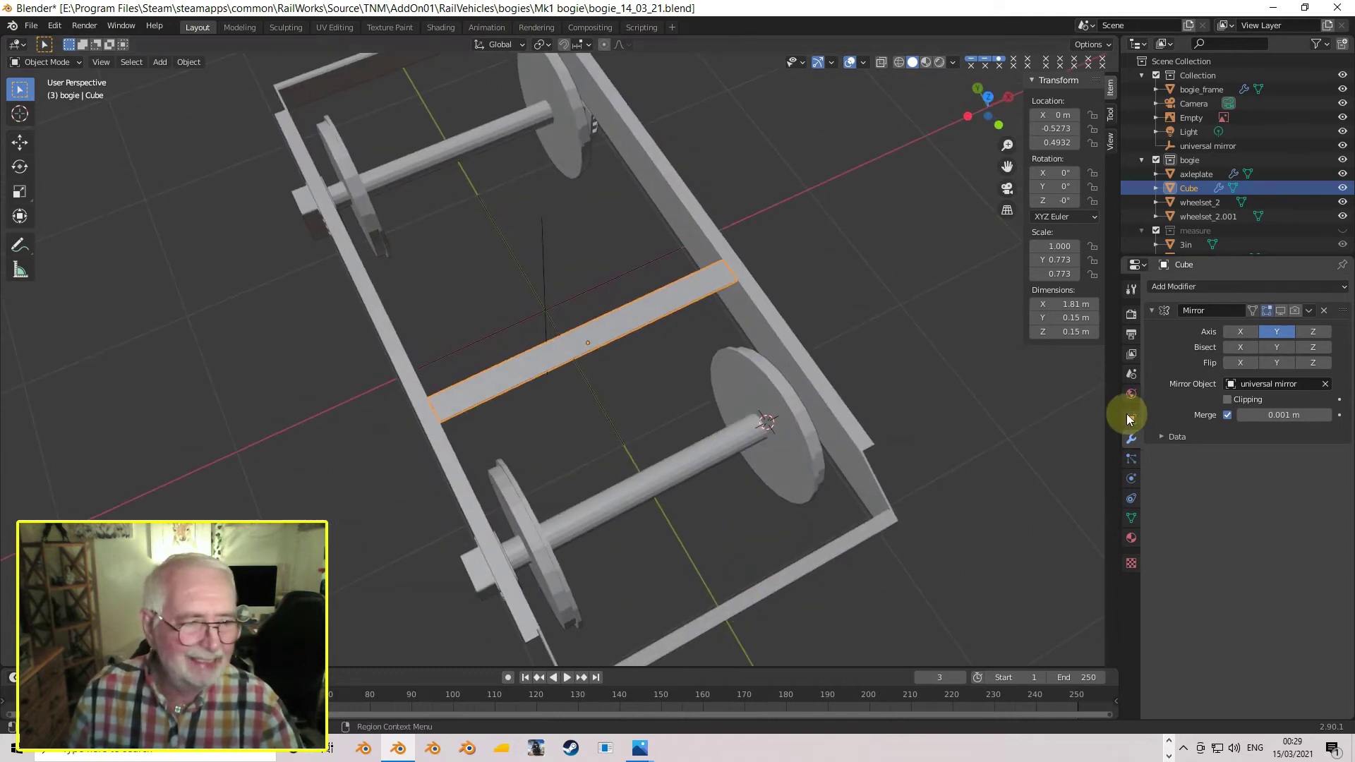
left_click(1280, 311)
left_click(1294, 310)
middle_click_drag(811, 345, 612, 329)
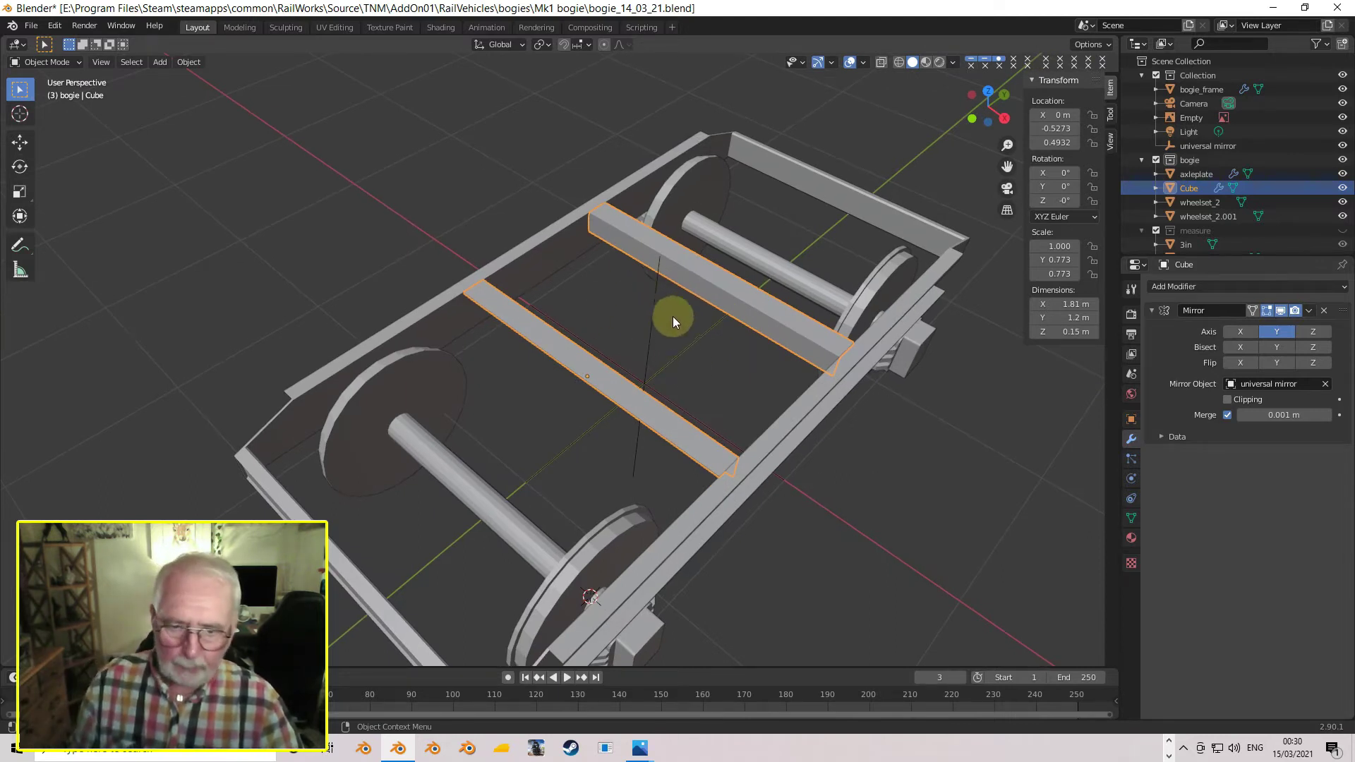
- Duplicate the mirrored cross-beam in place
left_click(628, 403)
left_click(628, 403)
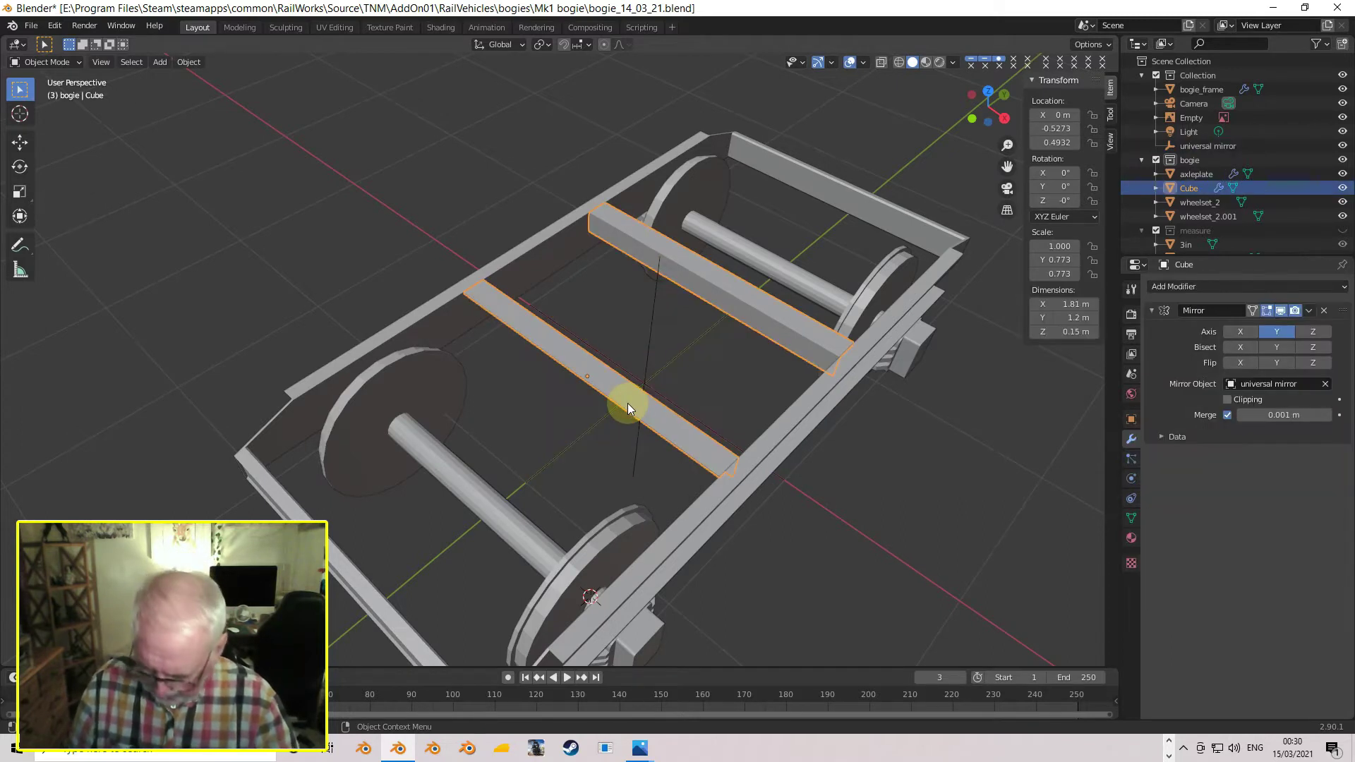
key("shift")
key("shift+d")
key("Return")
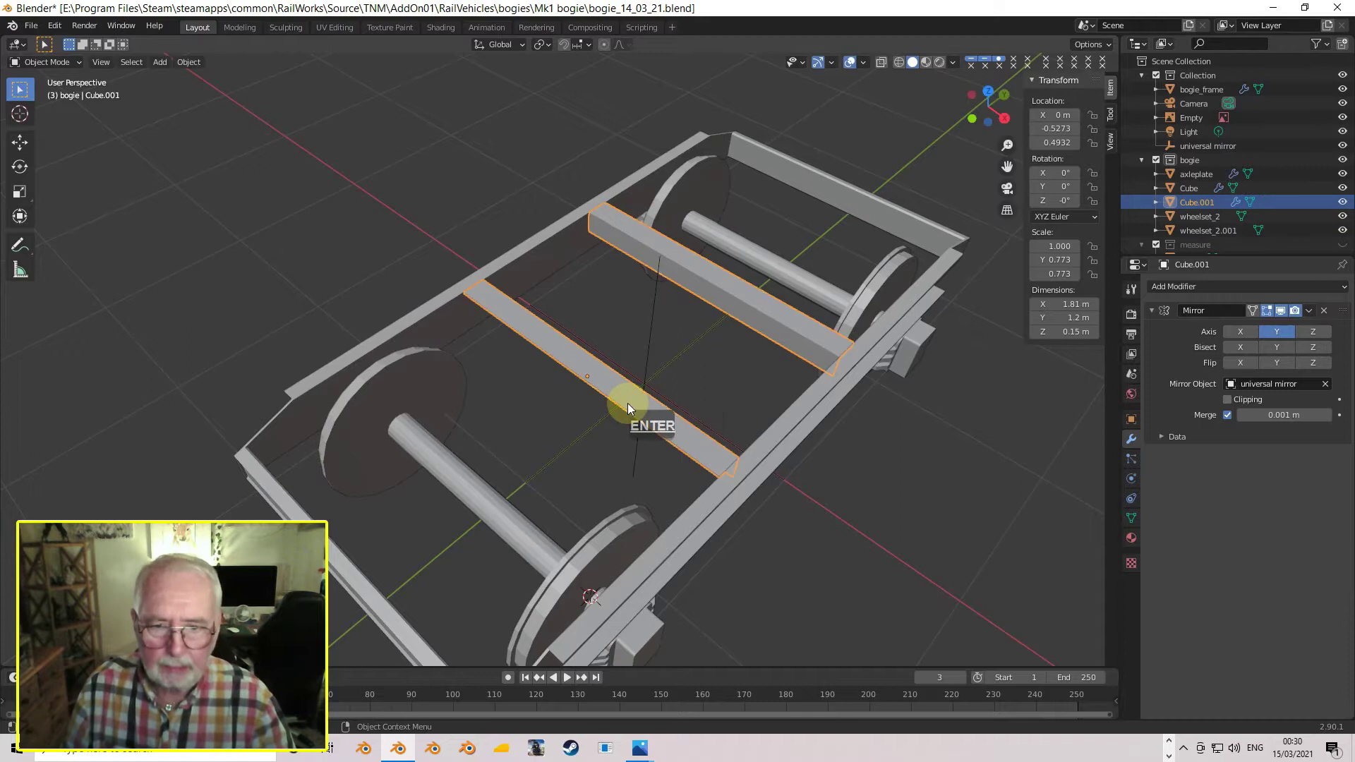
- Rotate the duplicated beam by -90° in top view so it runs lengthwise along the bogie
key("KP_7")
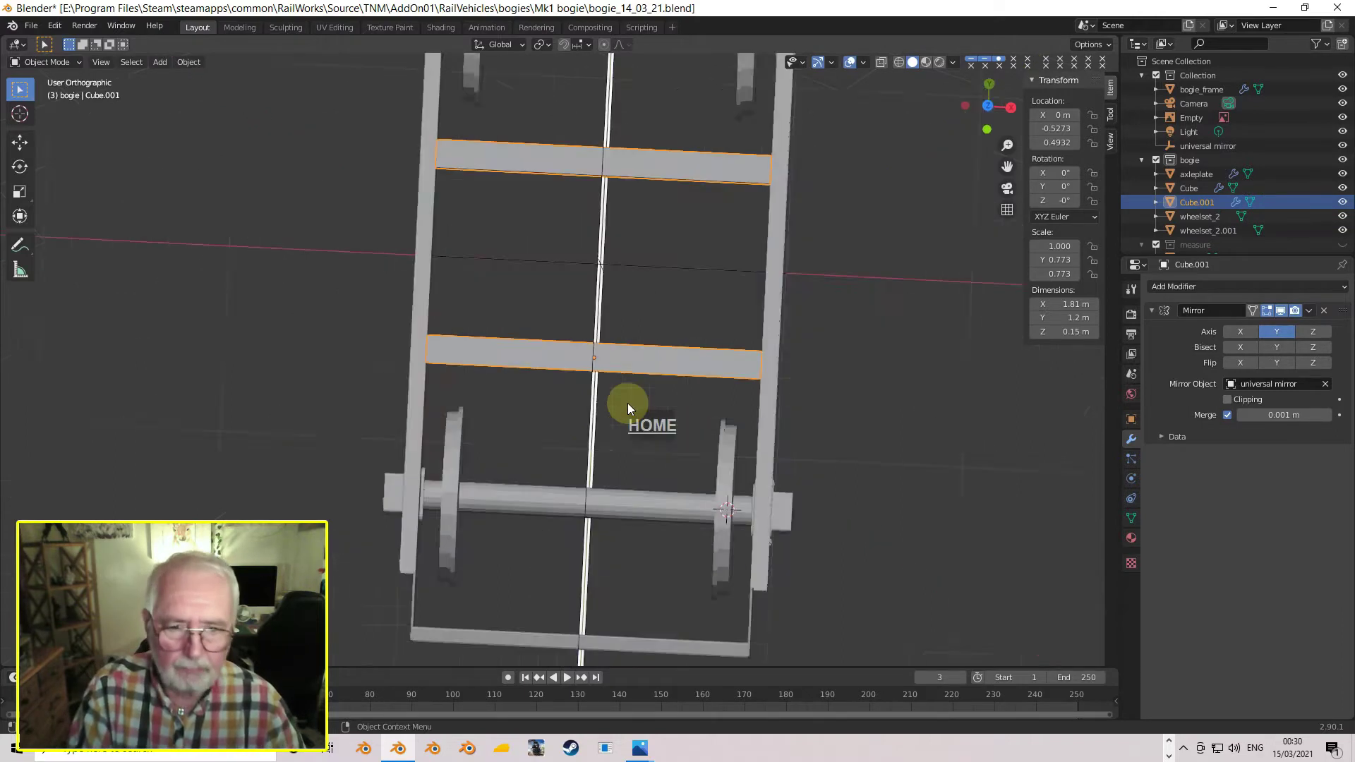
key("t")
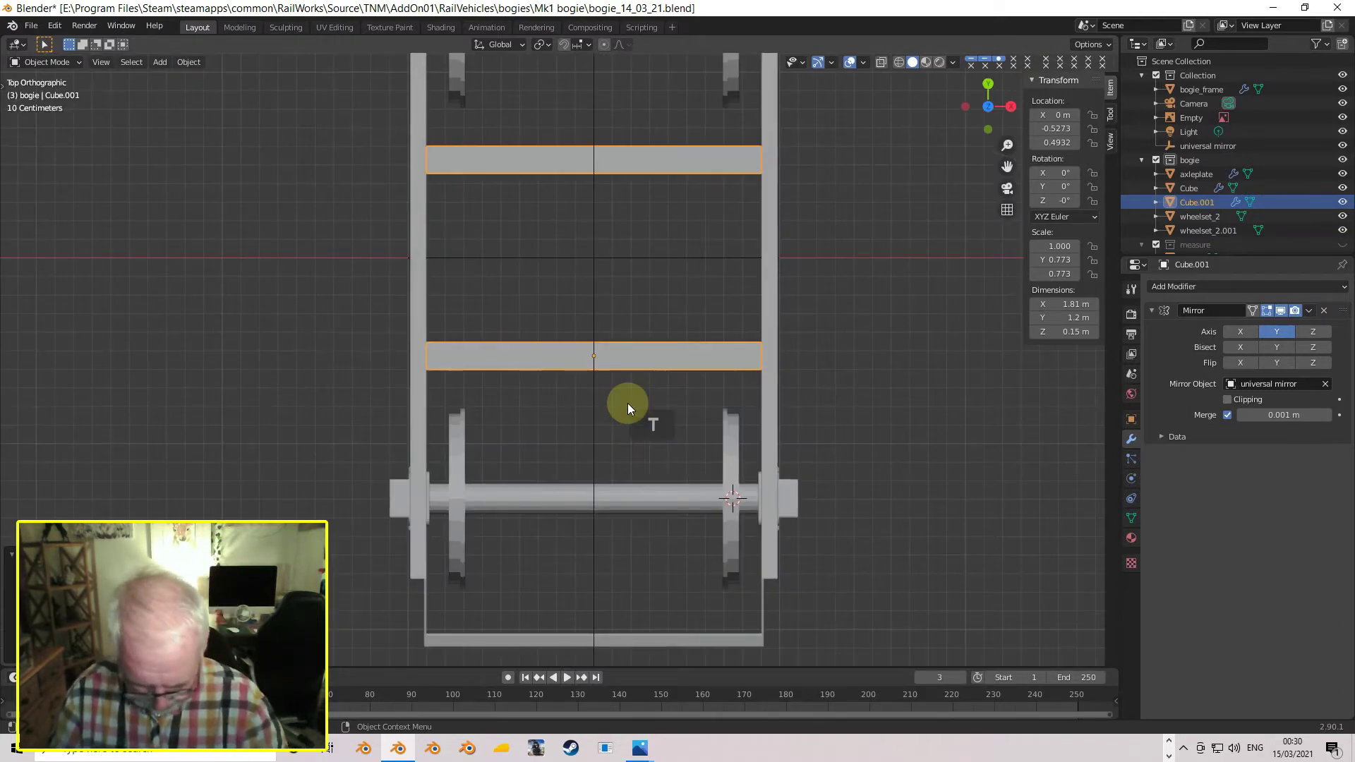
key("BackSpace")
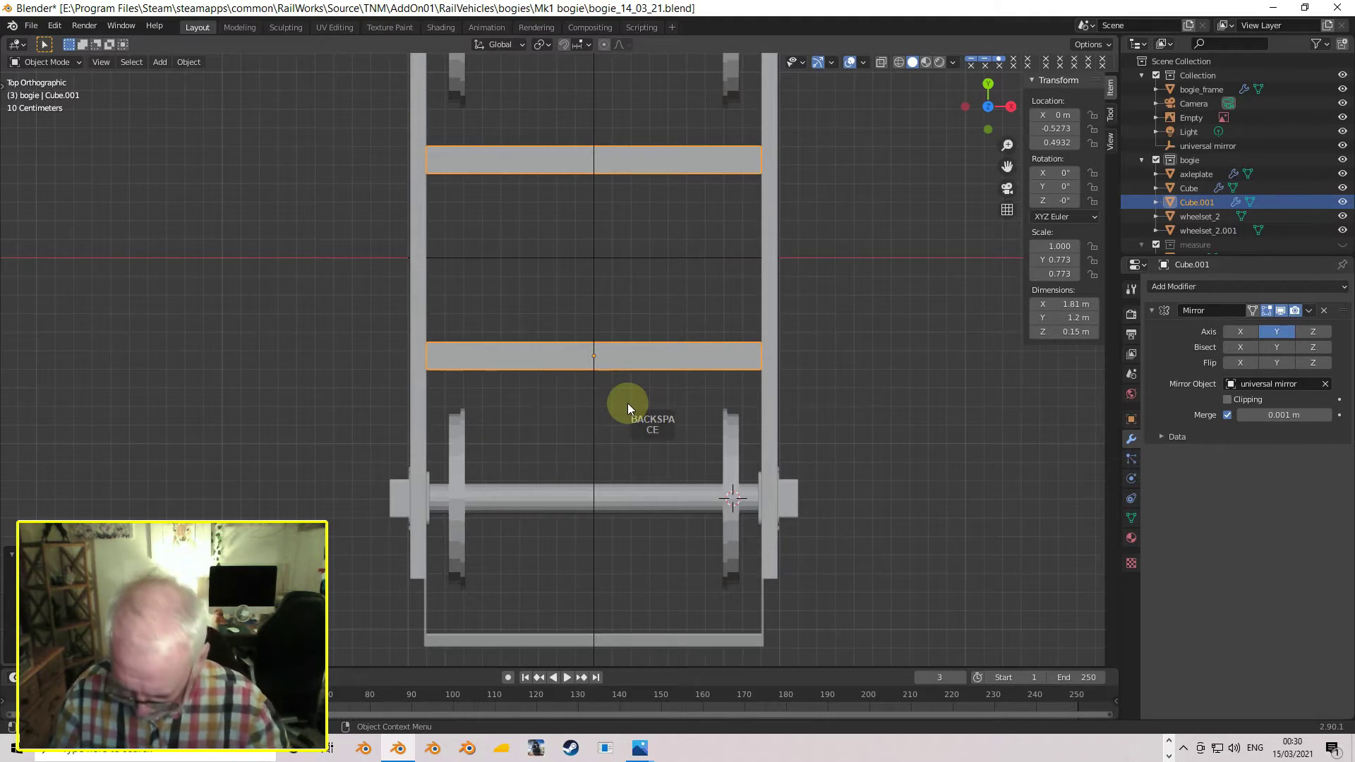
key("r")
key("minus")
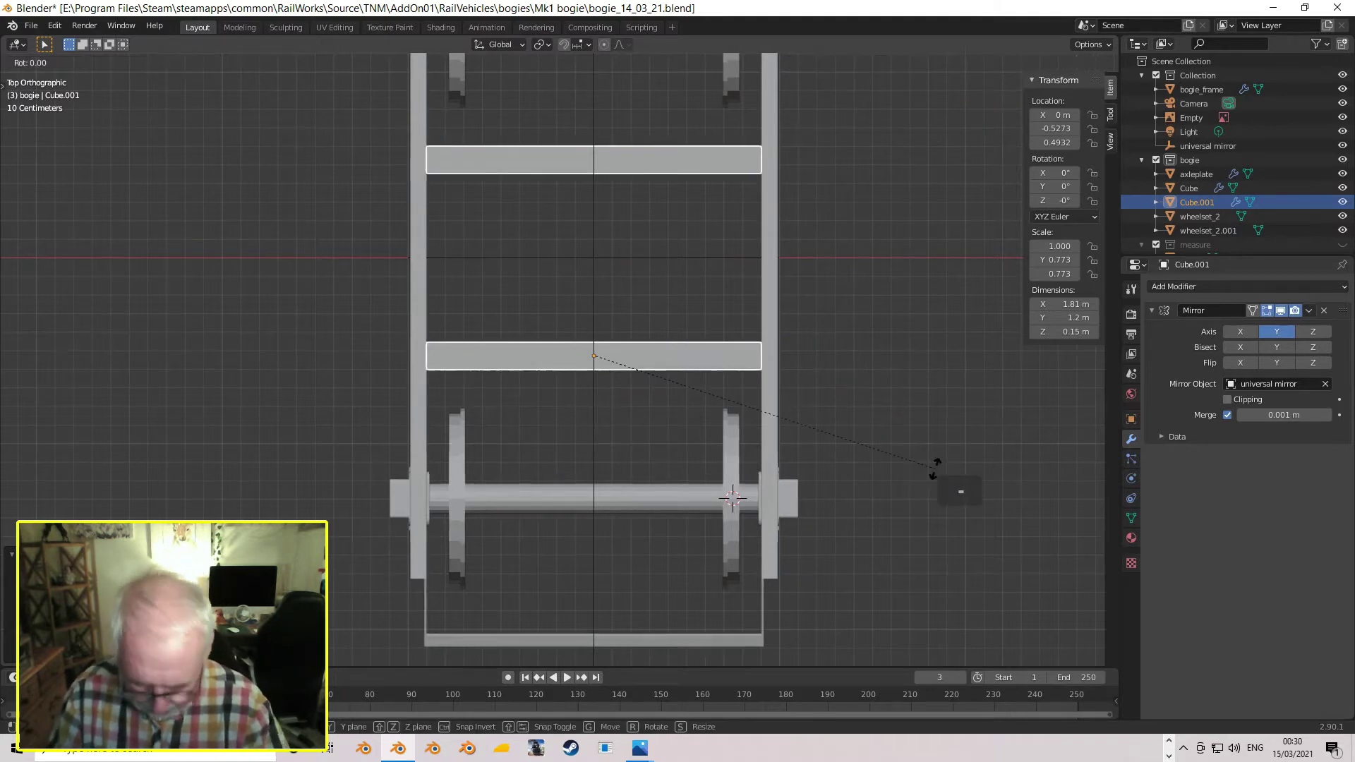
key("9")
key("0")
key("Return")
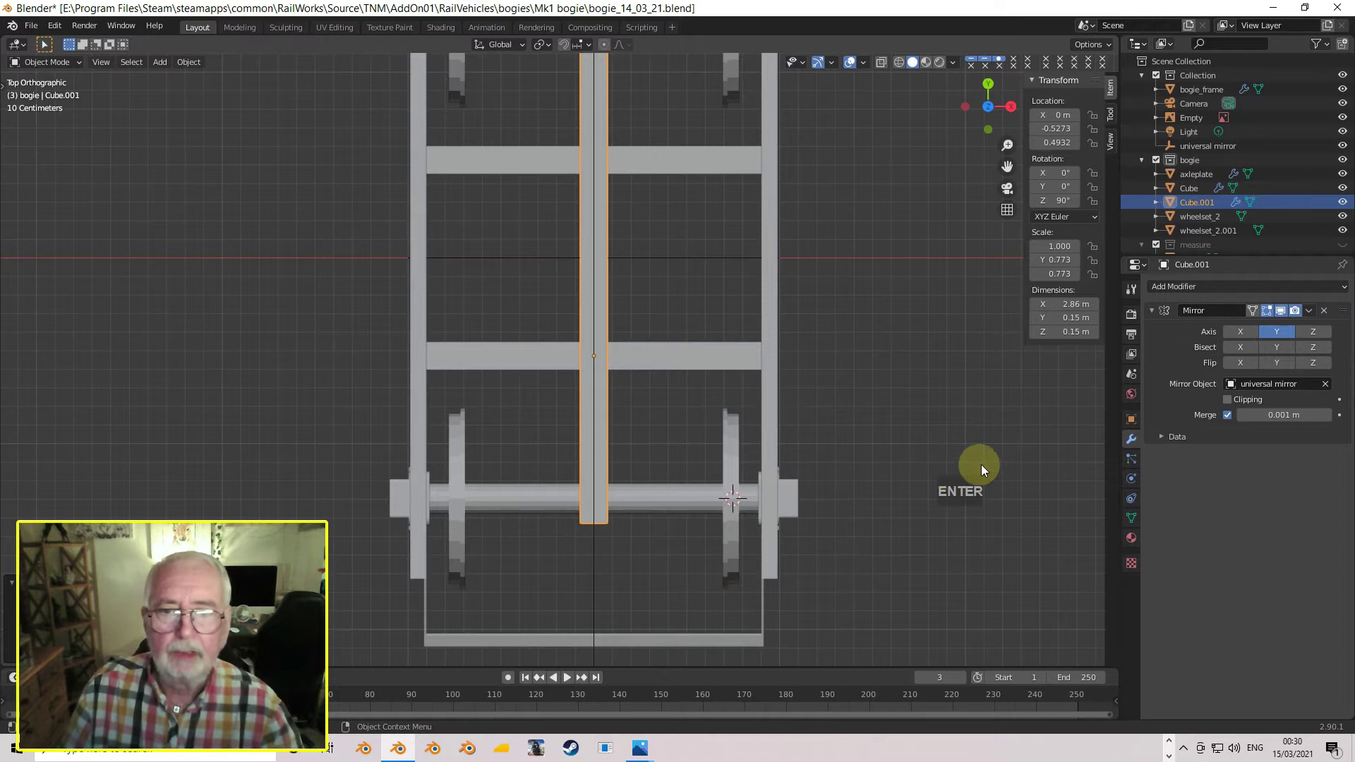
- Move the lengthwise beam about -0.59 m along Y so its outer end reaches the frame's end beam
middle_click_drag(798, 400, 752, 456)
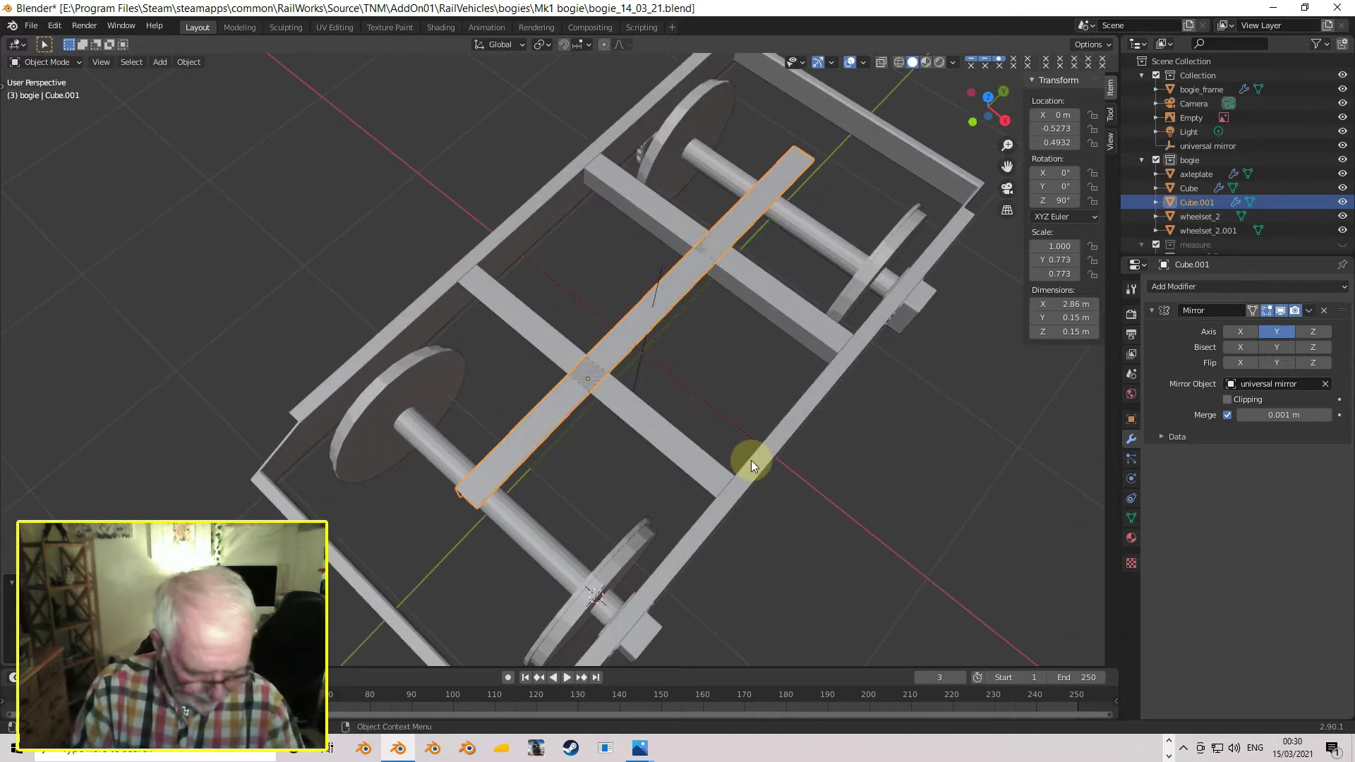
key("KP_7")
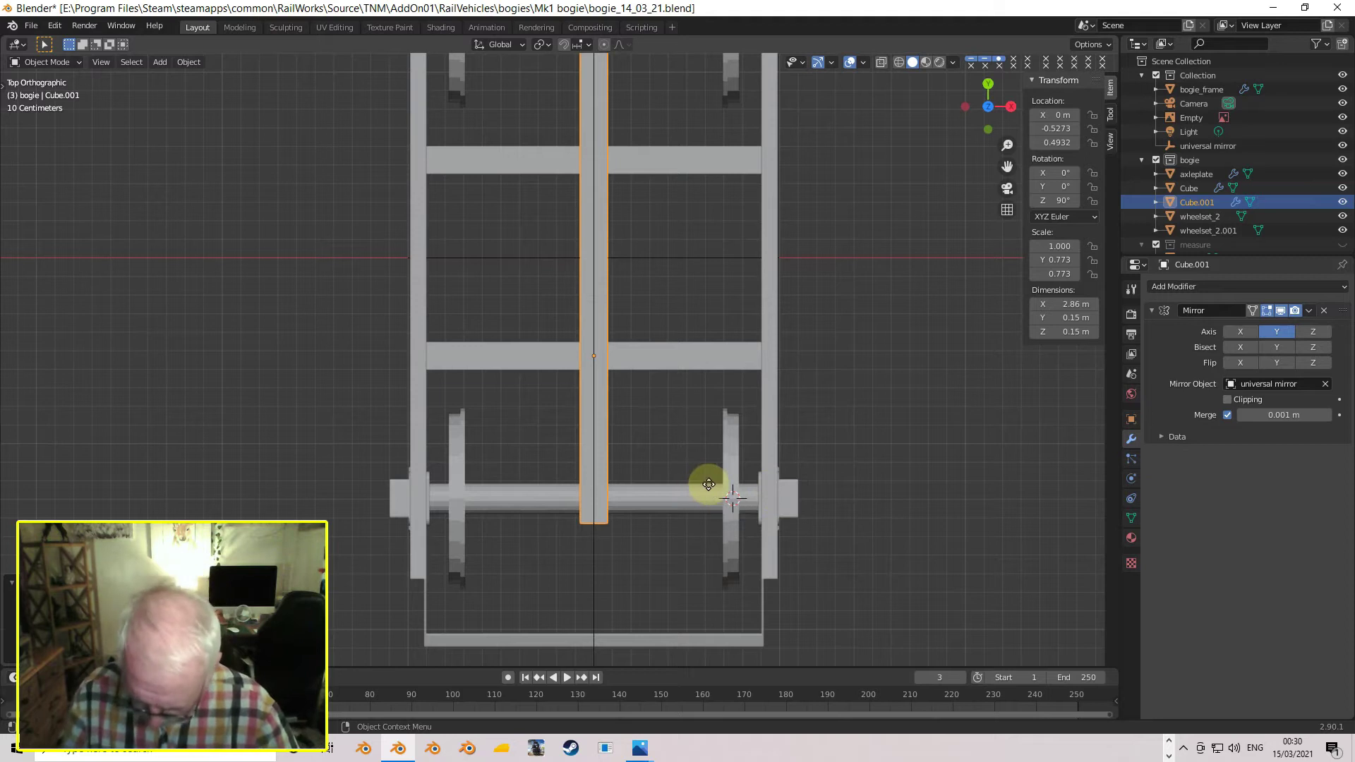
key("g")
key("y")
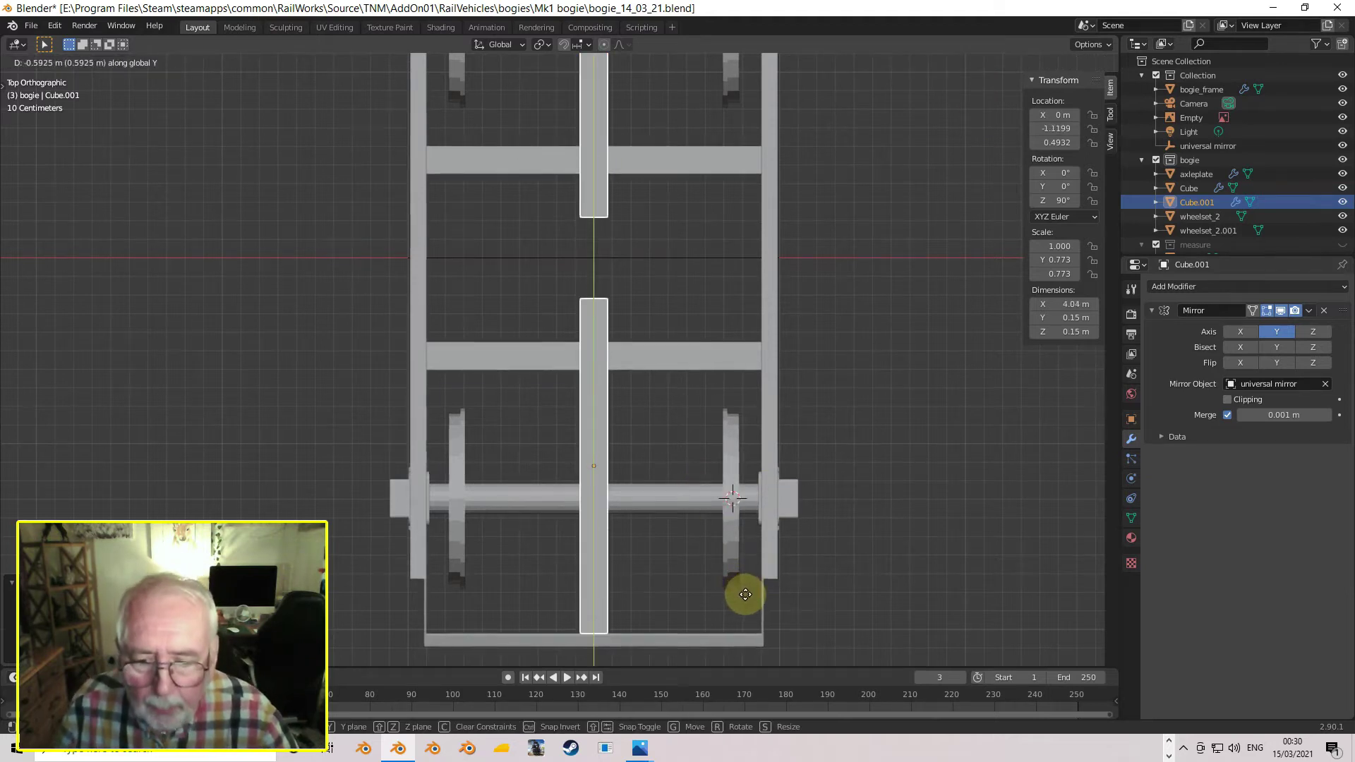
left_click(748, 592)
middle_click_drag(755, 595, 797, 423, "shift")
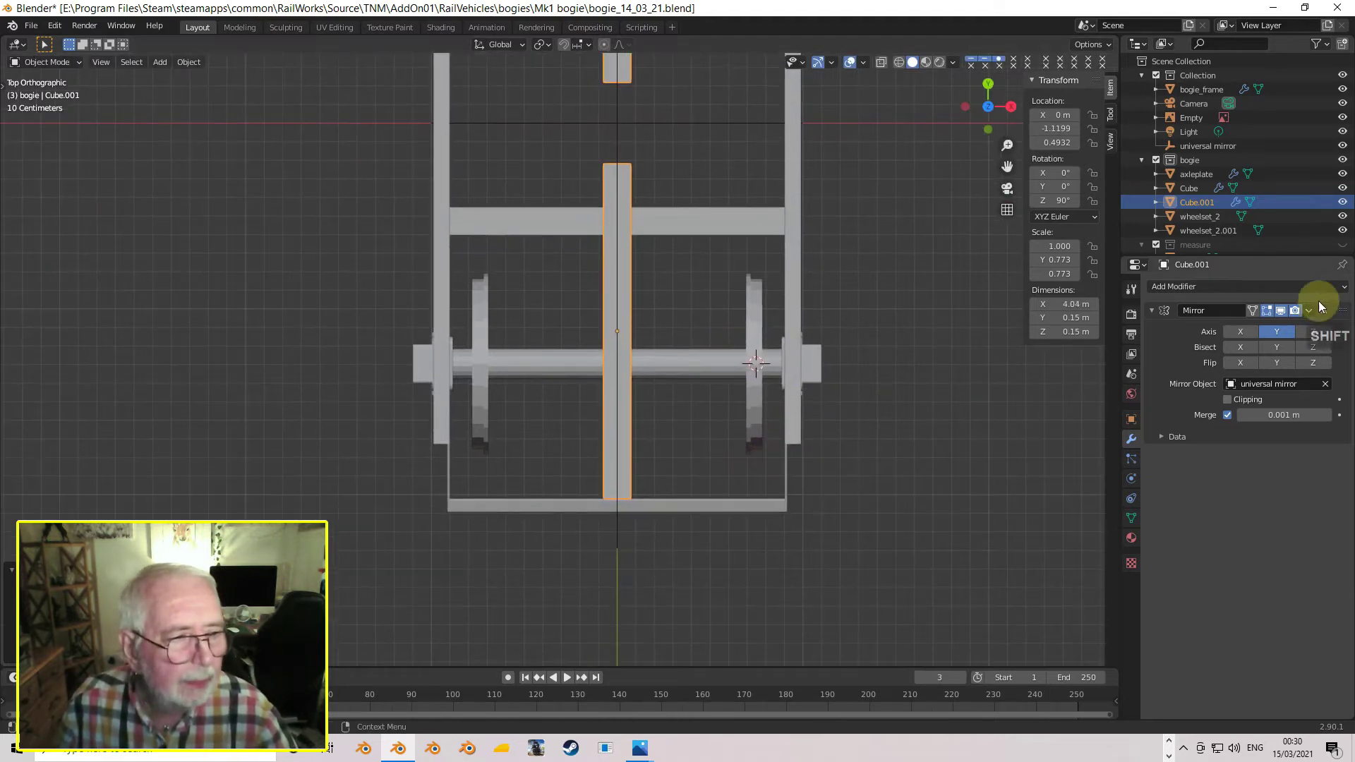
- Disable the lengthwise beam's Mirror display and move it about -0.01 m along Y onto the end beam's inner flange line
left_click(1281, 311)
scroll(794, 565, "up", 4)
middle_click_drag(803, 552, 659, 246, "shift")
scroll(706, 357, "up", 6)
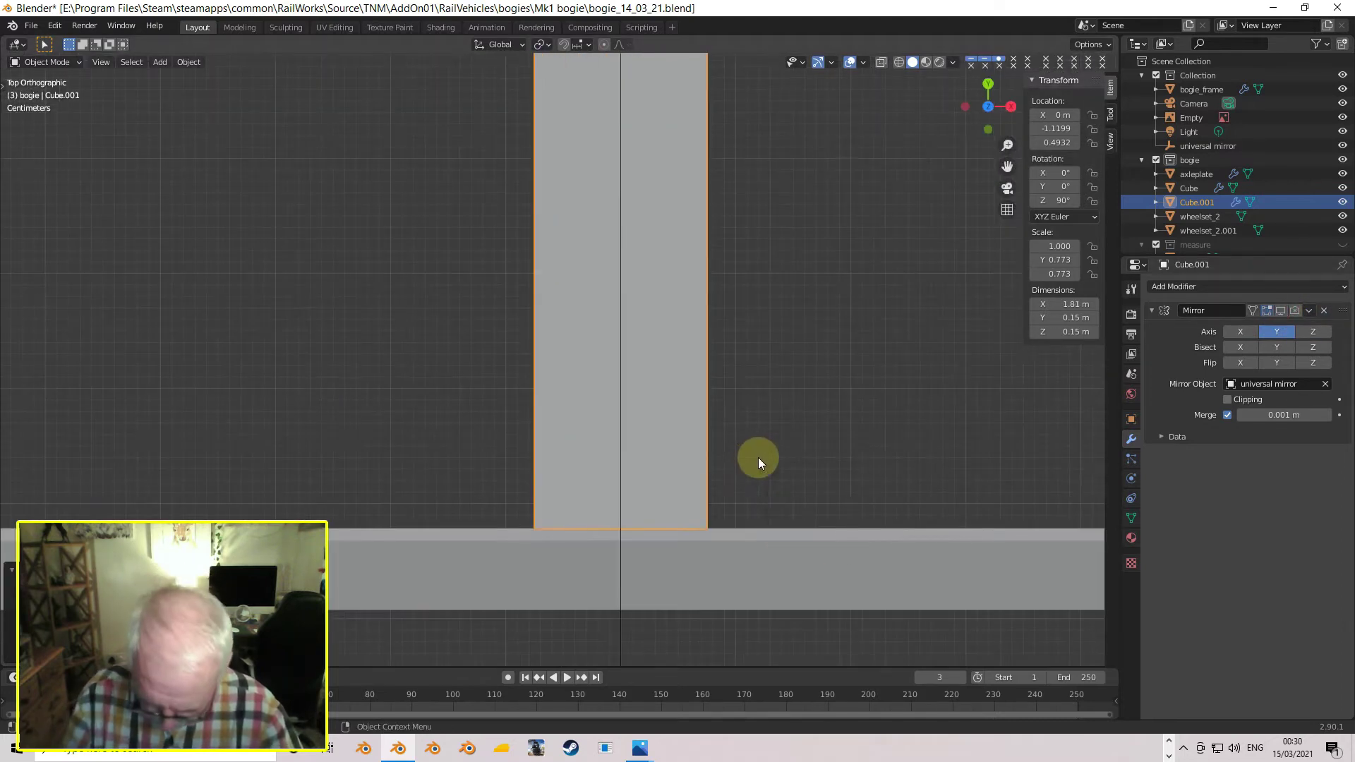
key("g")
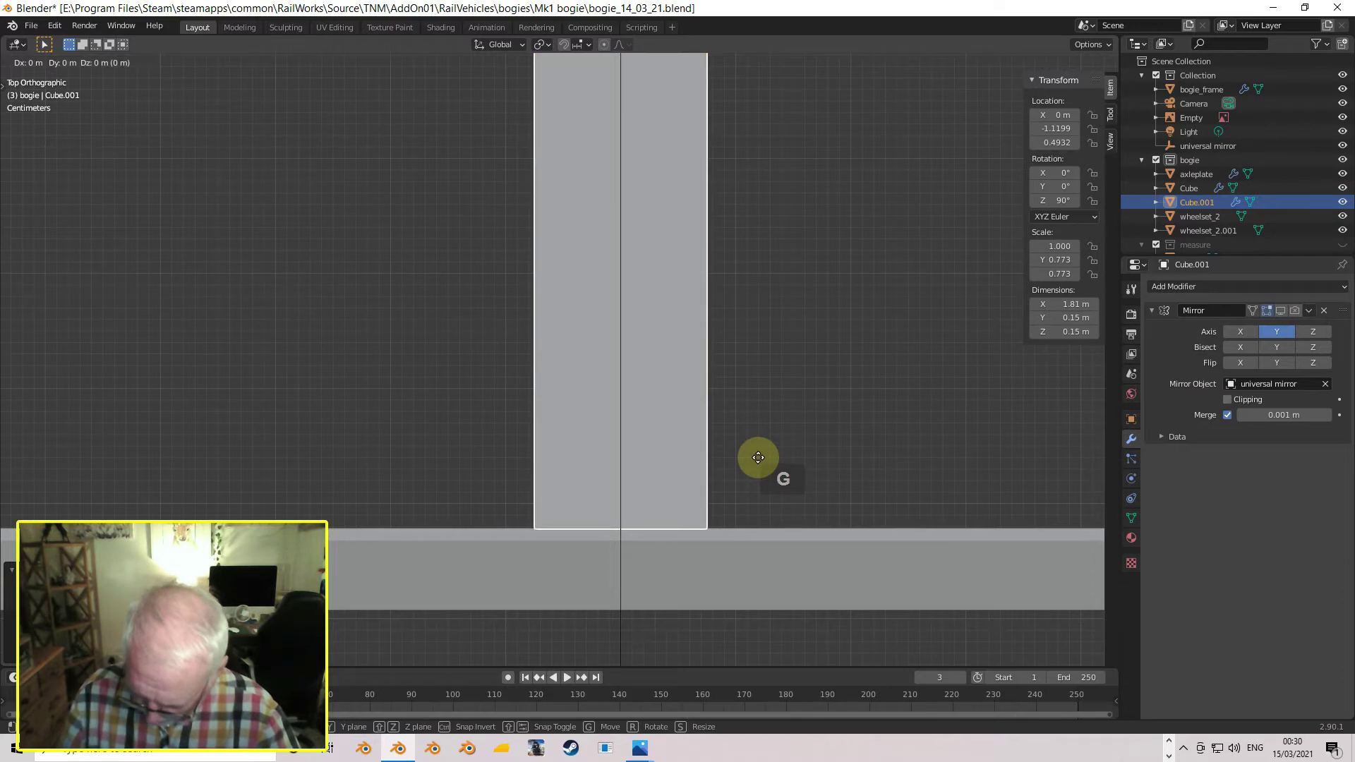
key("y")
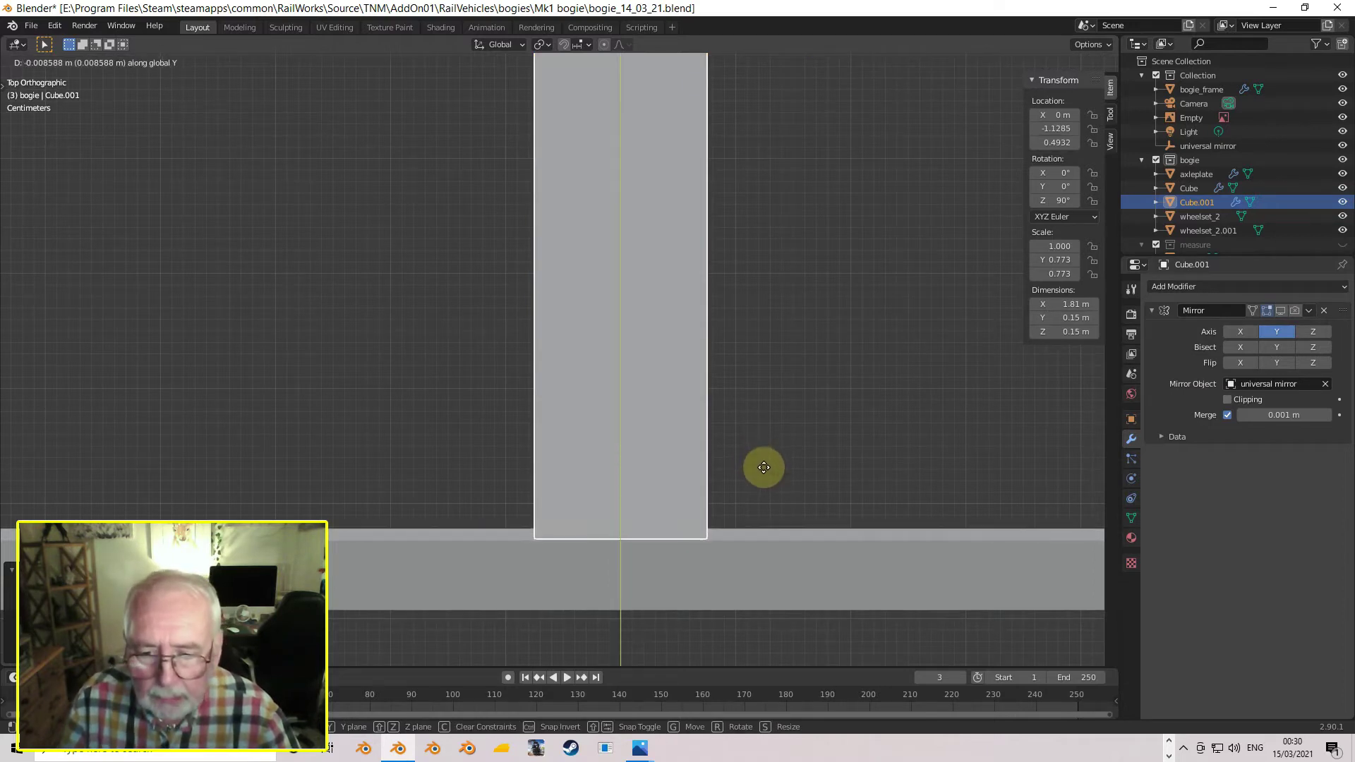
left_click(765, 467)
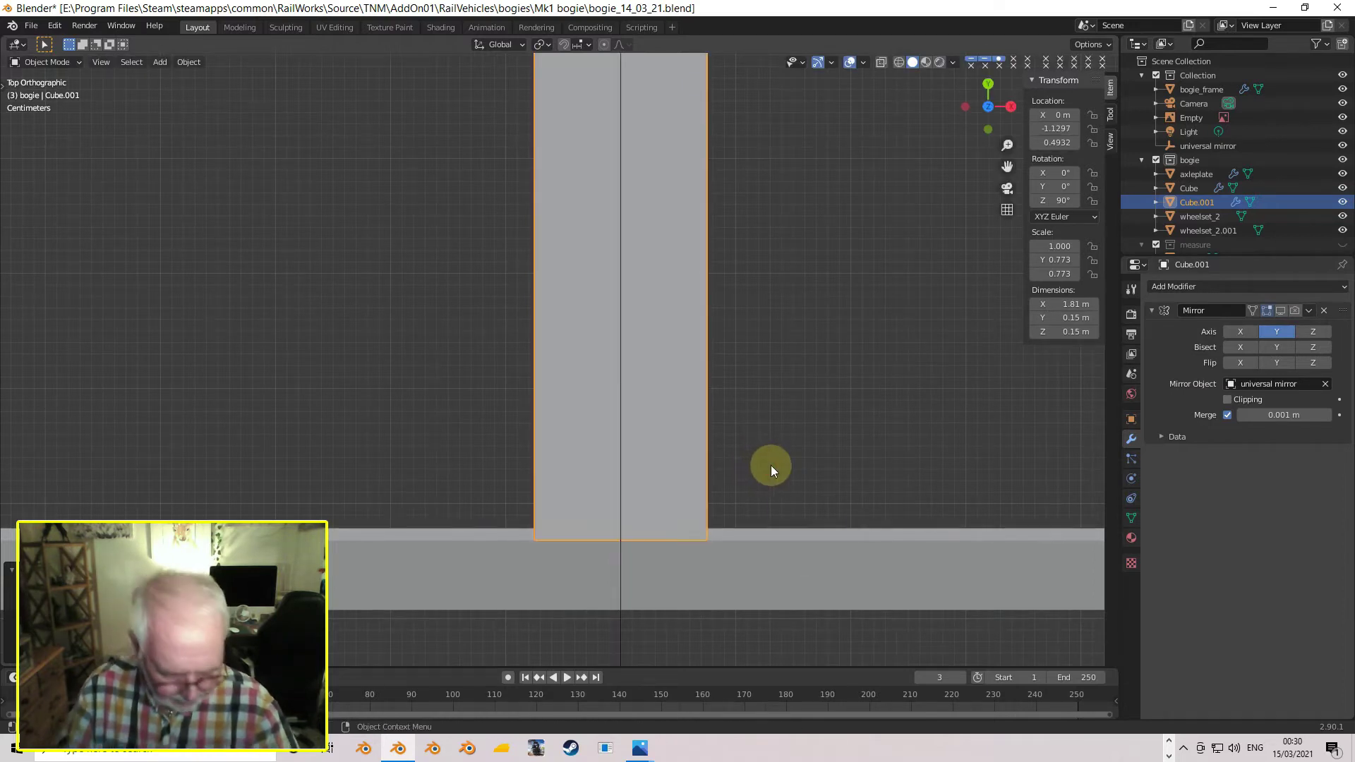
- Lower the lengthwise beam along Z in right view to a height of about 0.389 m, below the frame's sloping edge
key("KP_3")
scroll(600, 361, "up", 2)
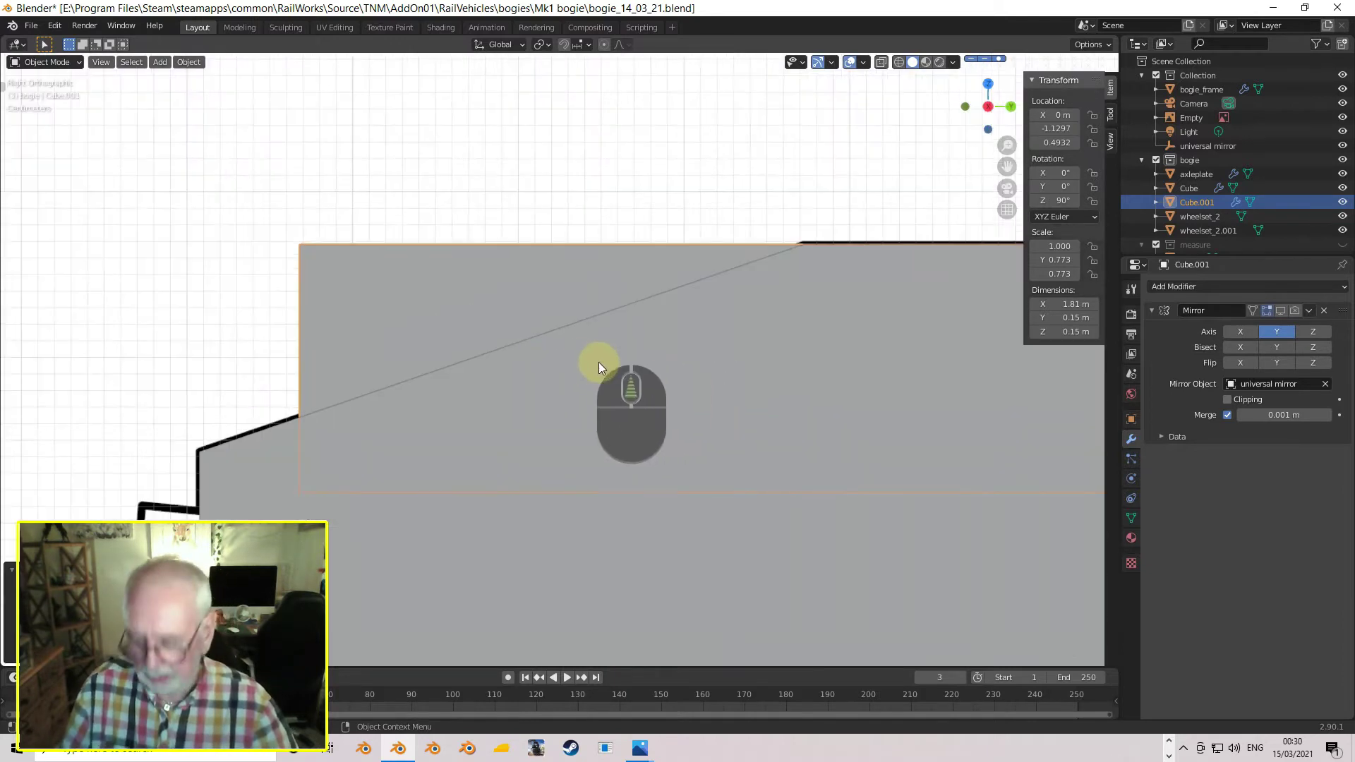
key("g")
key("z")
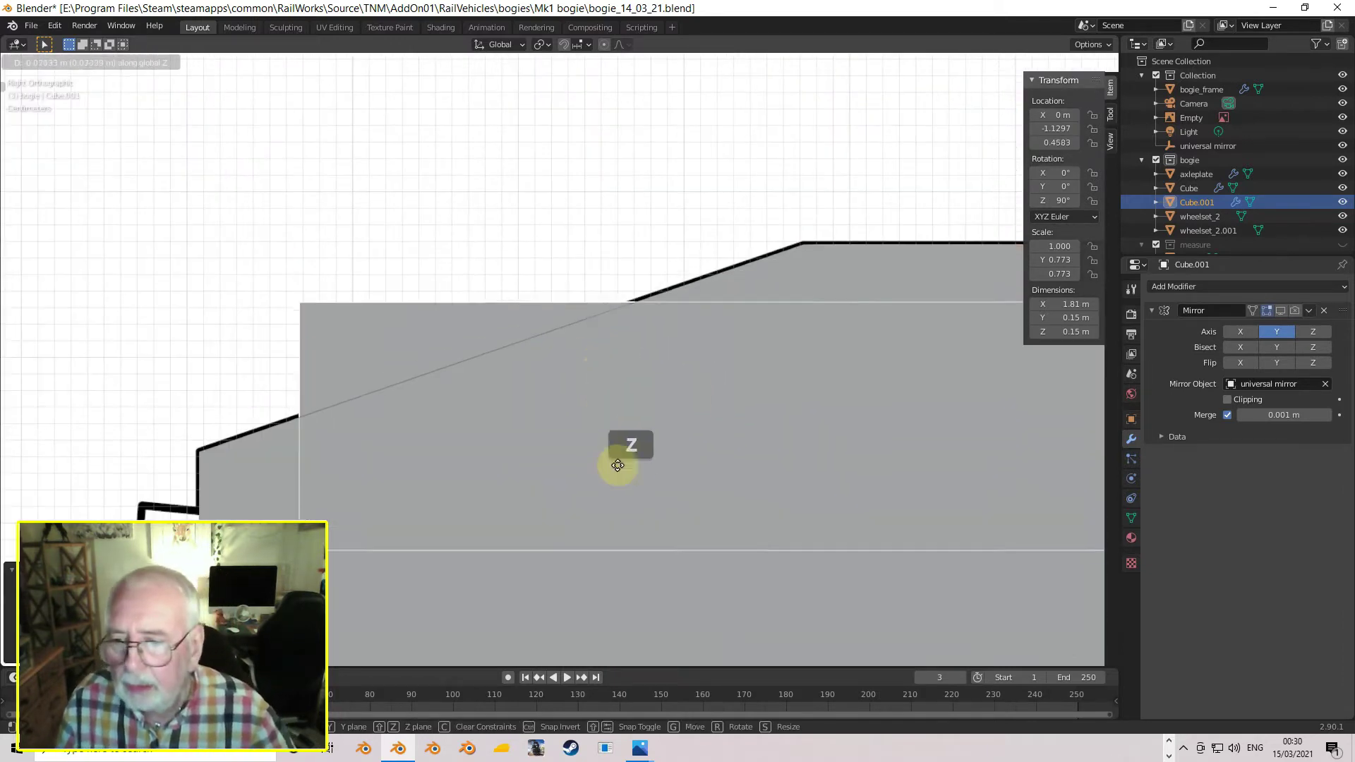
left_click(640, 536)
- Shift the lengthwise beam along X in top view to about -0.452 m and enter Edit Mode on its mesh
middle_click_drag(623, 489, 769, 569)
scroll(693, 503, "down", 6)
key("KP_7")
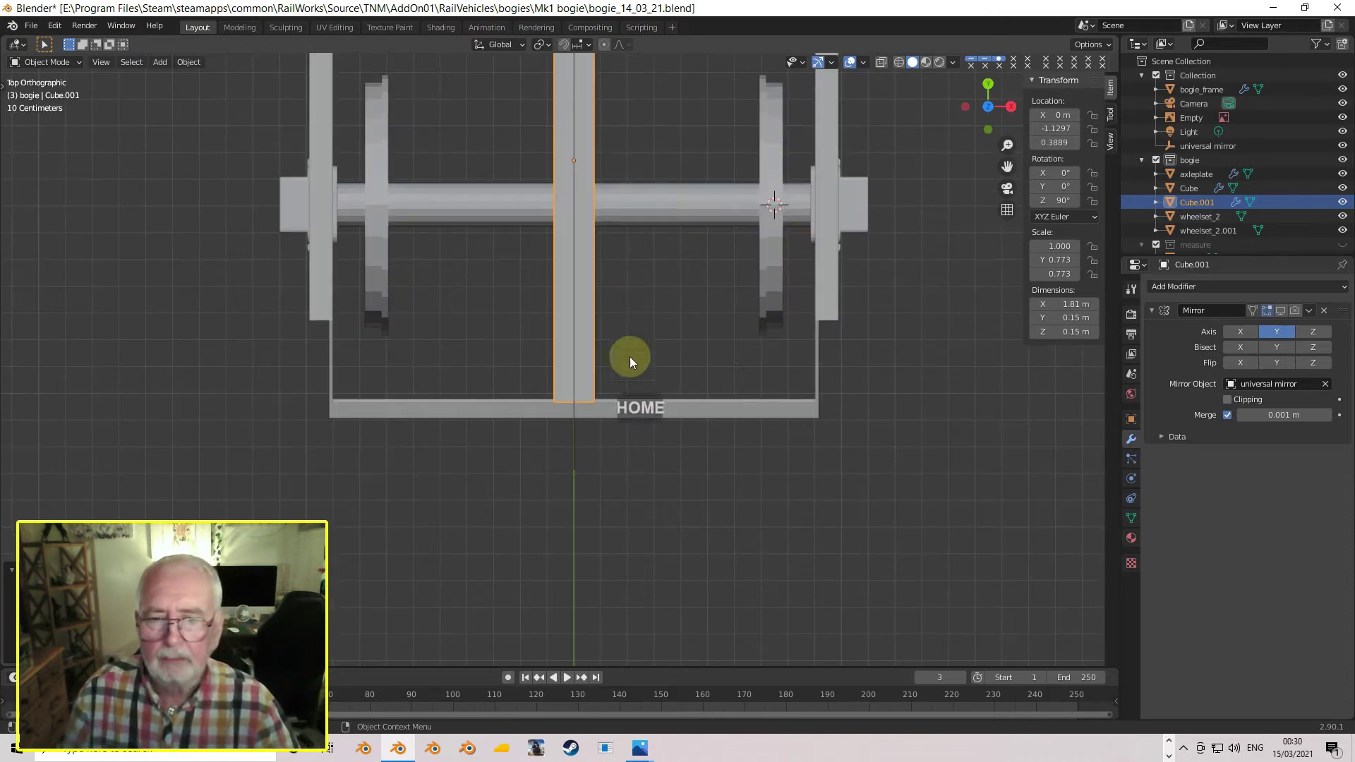
scroll(708, 374, "down", 2)
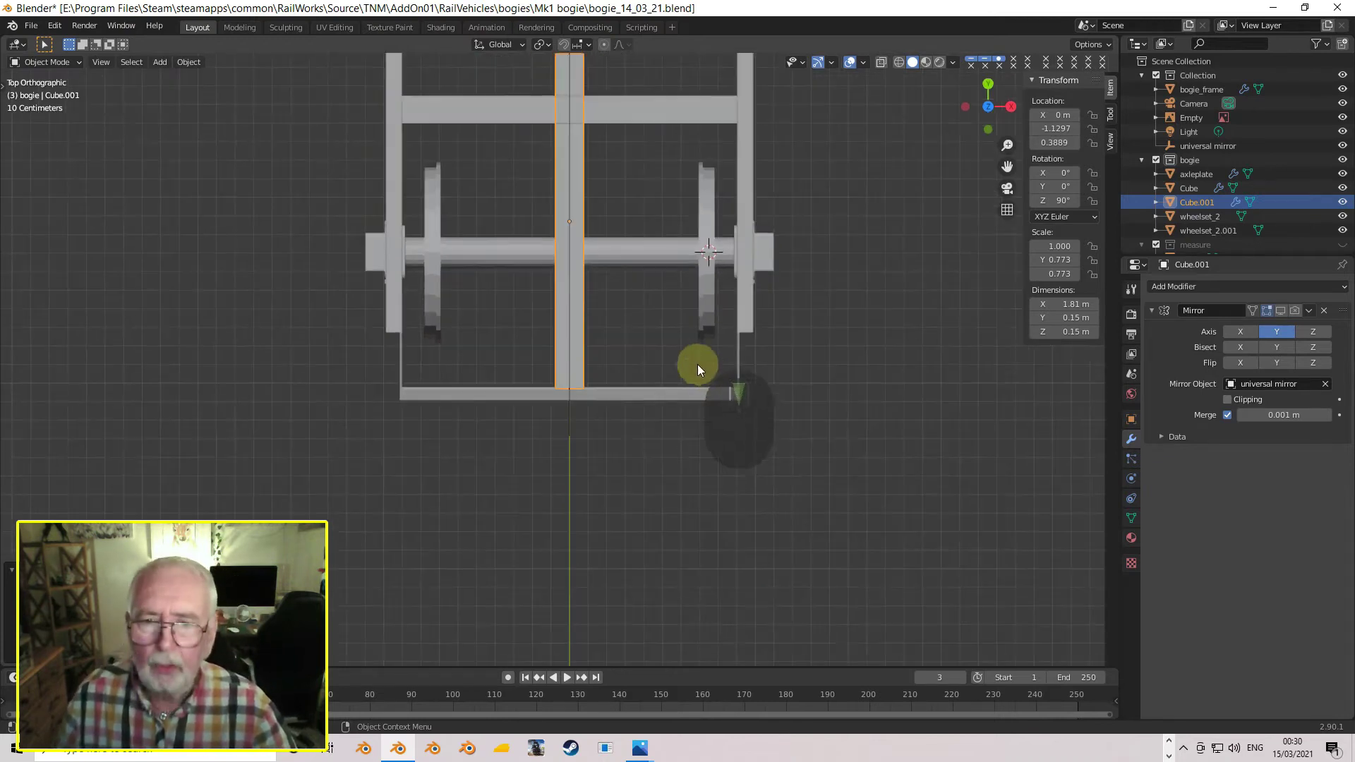
middle_click_drag(697, 364, 741, 424, "shift")
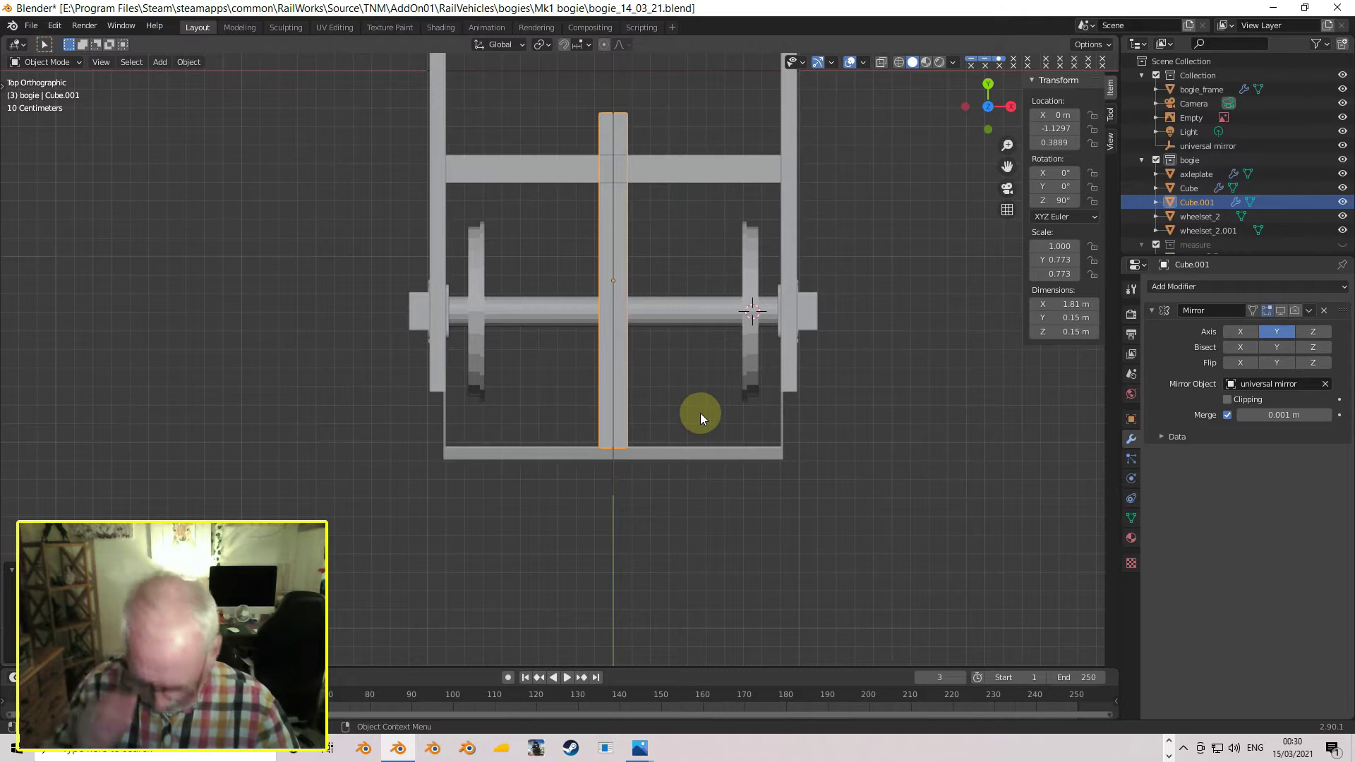
key("g")
key("x")
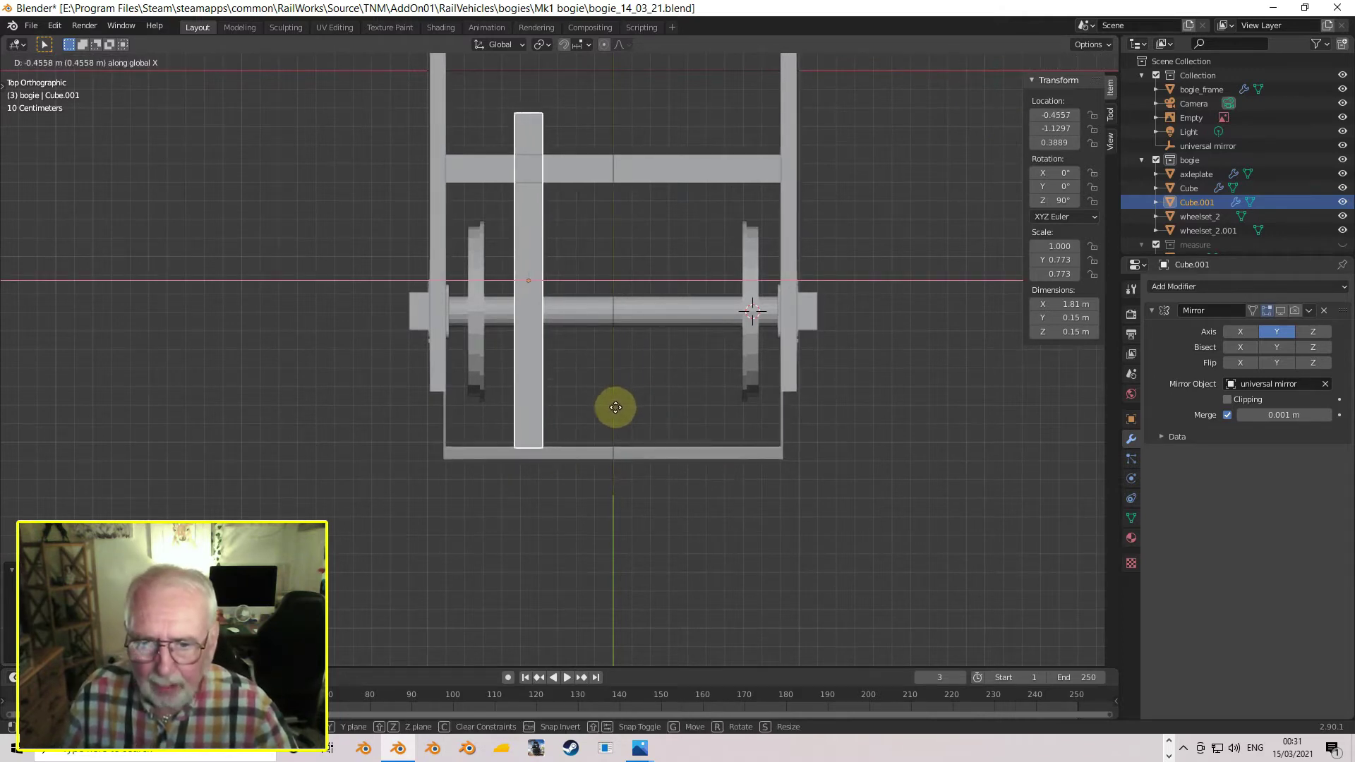
left_click(616, 408)
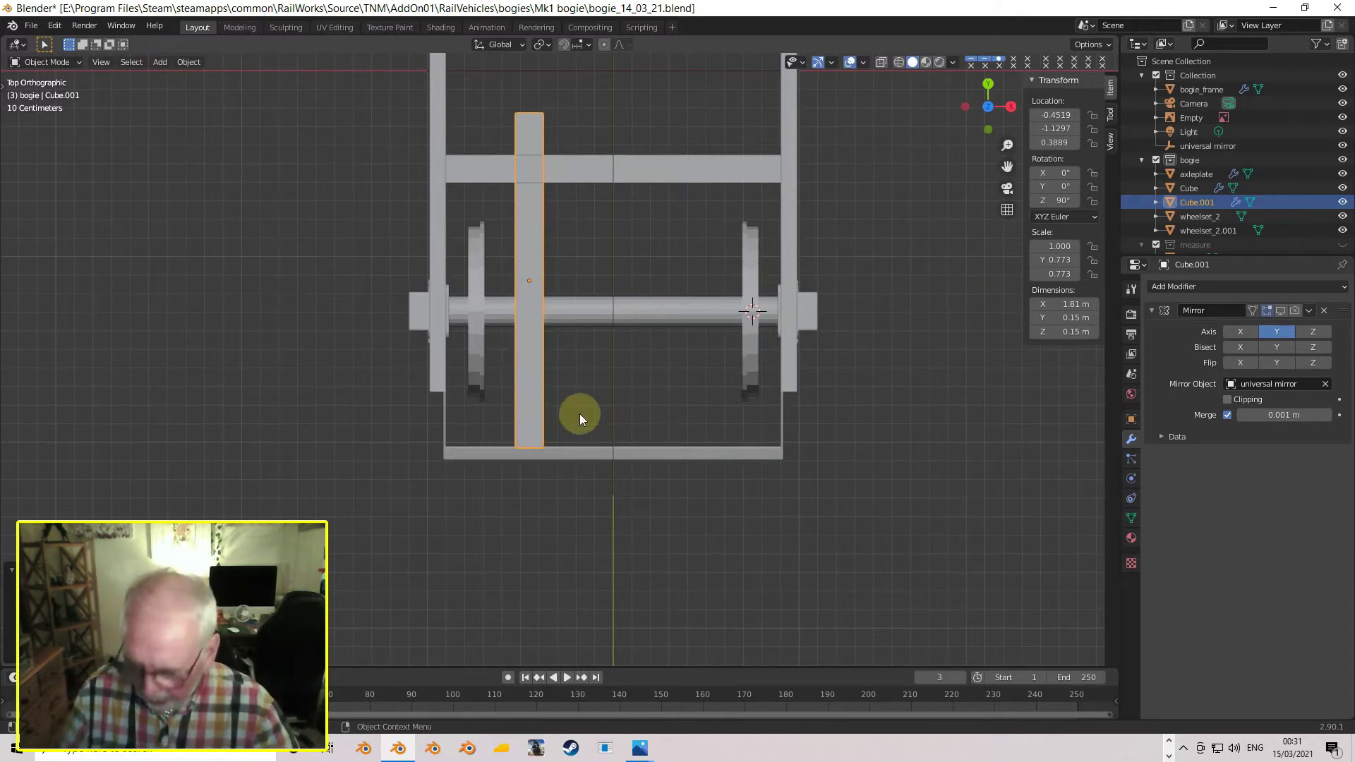
key("Tab")
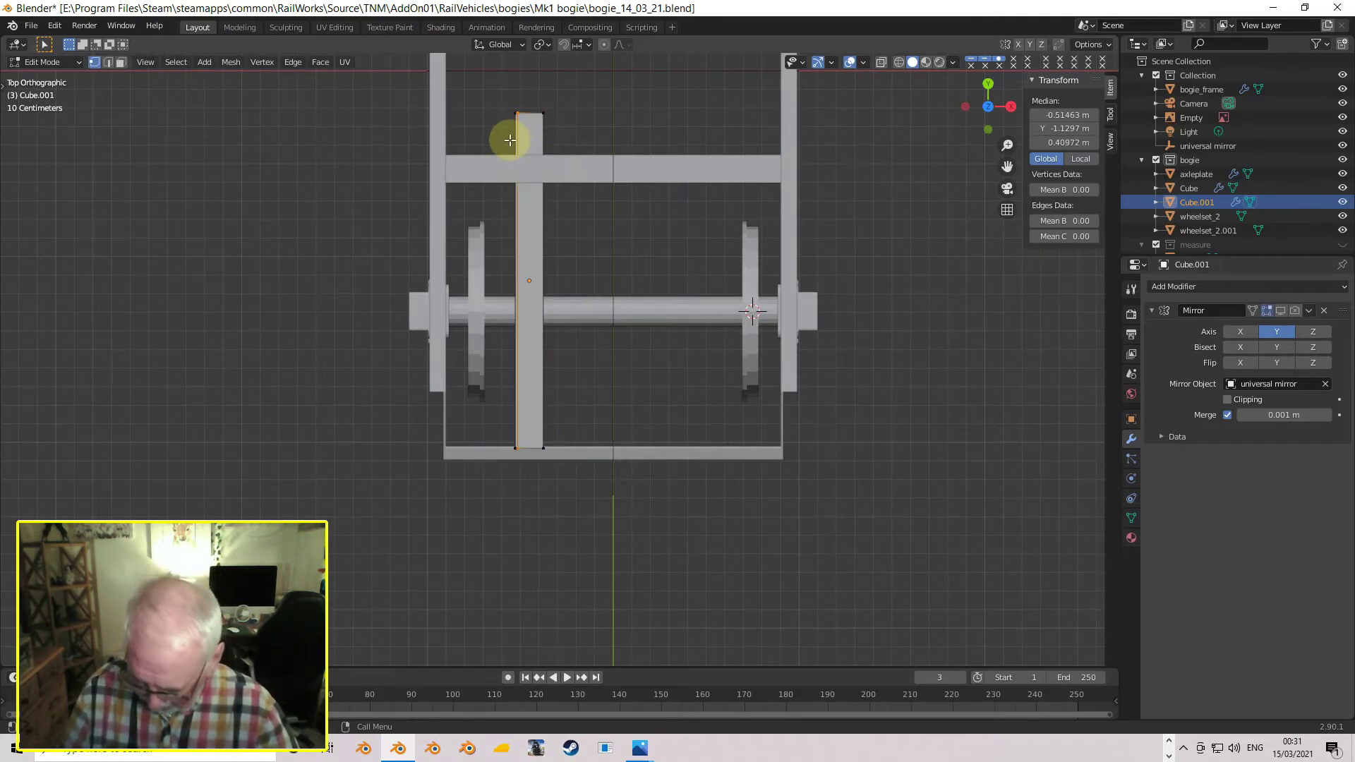
key("alt+a")
left_click_drag(468, 90, 587, 141)
key("g")
key("y")
right_click(592, 191)
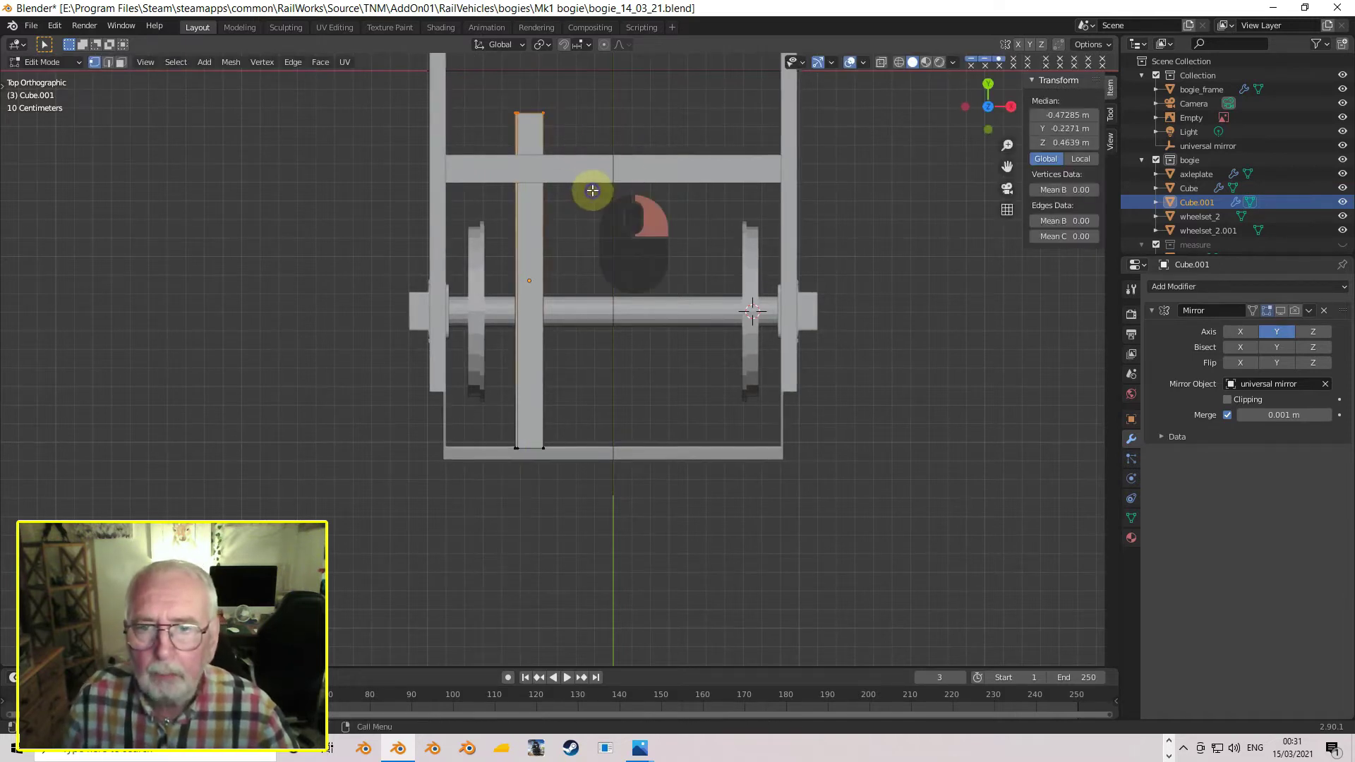
- With X-ray on, select all vertices at the beam's inner end and move them about -0.228 m along Y to the cross-beam's far edge
left_click(882, 62)
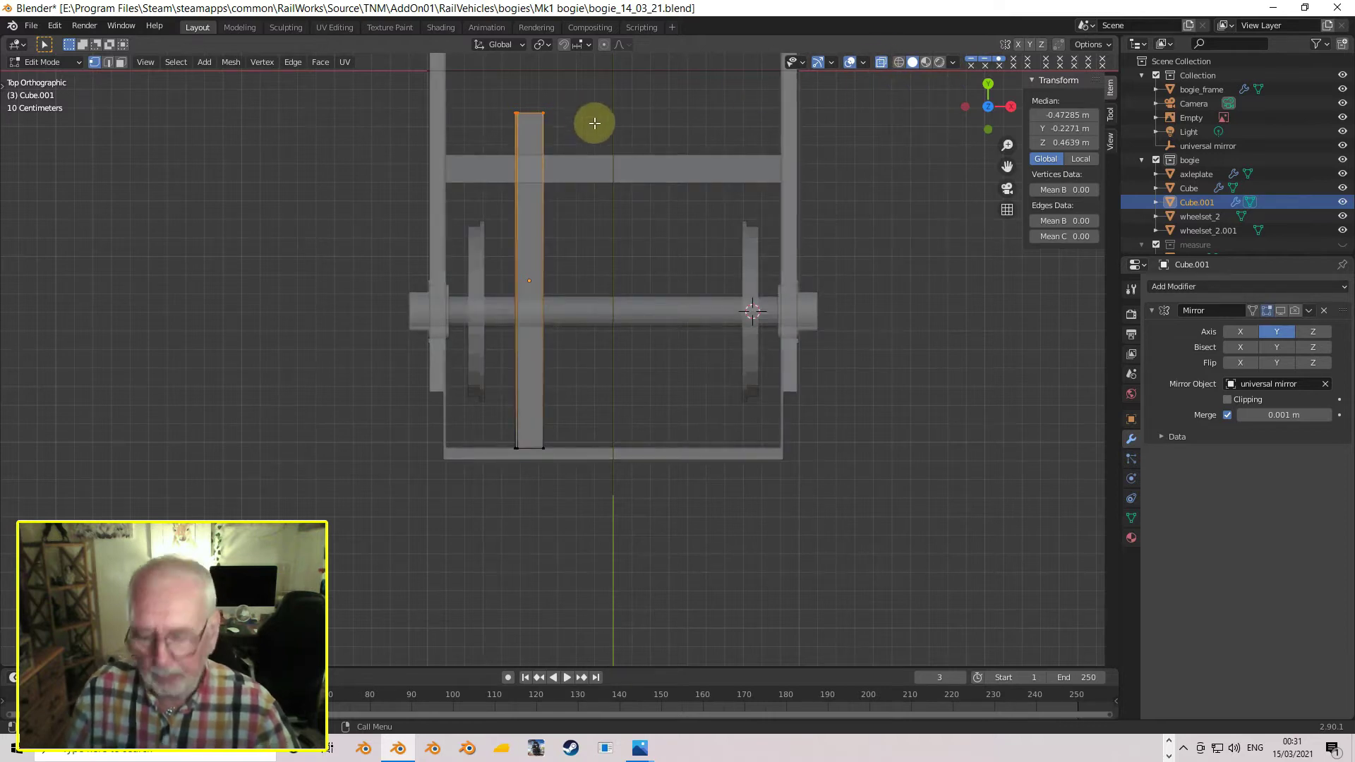
key("b")
left_click_drag(478, 77, 593, 141)
key("g")
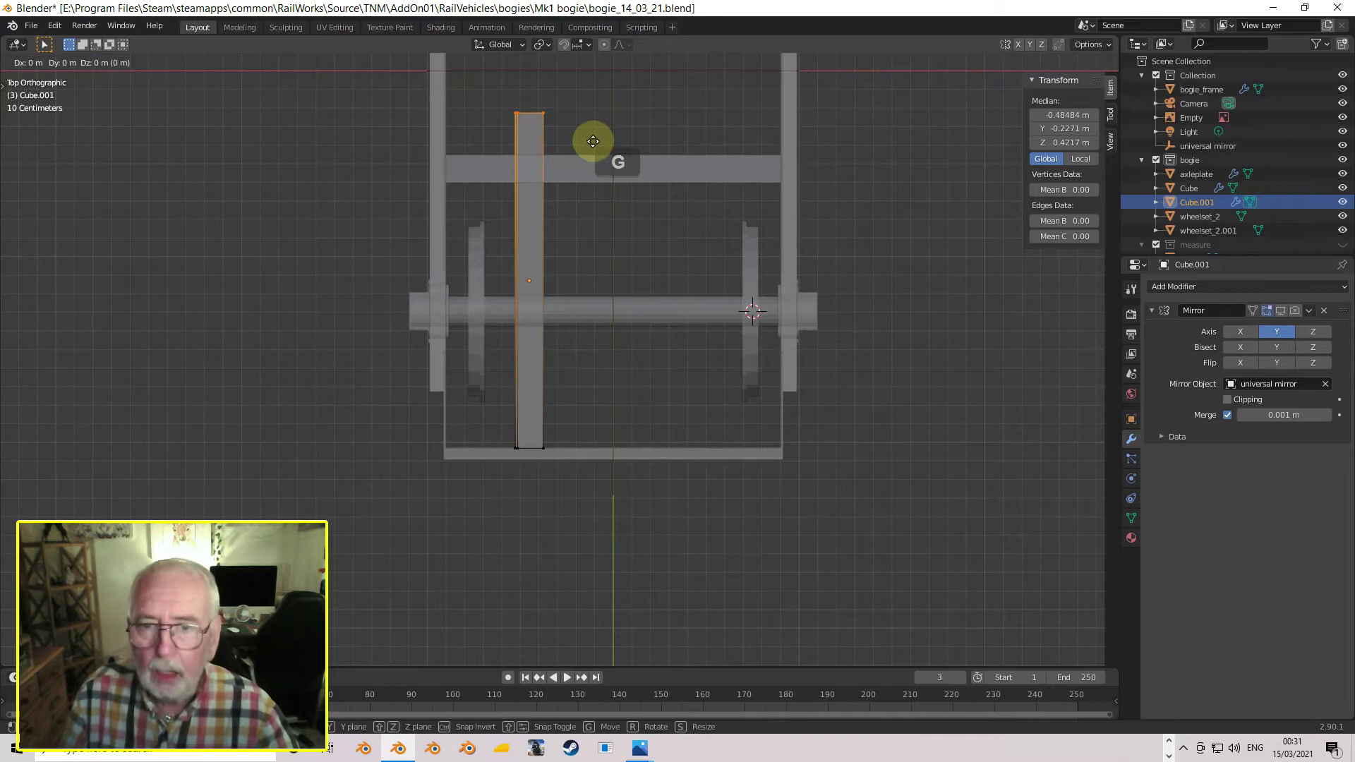
key("y")
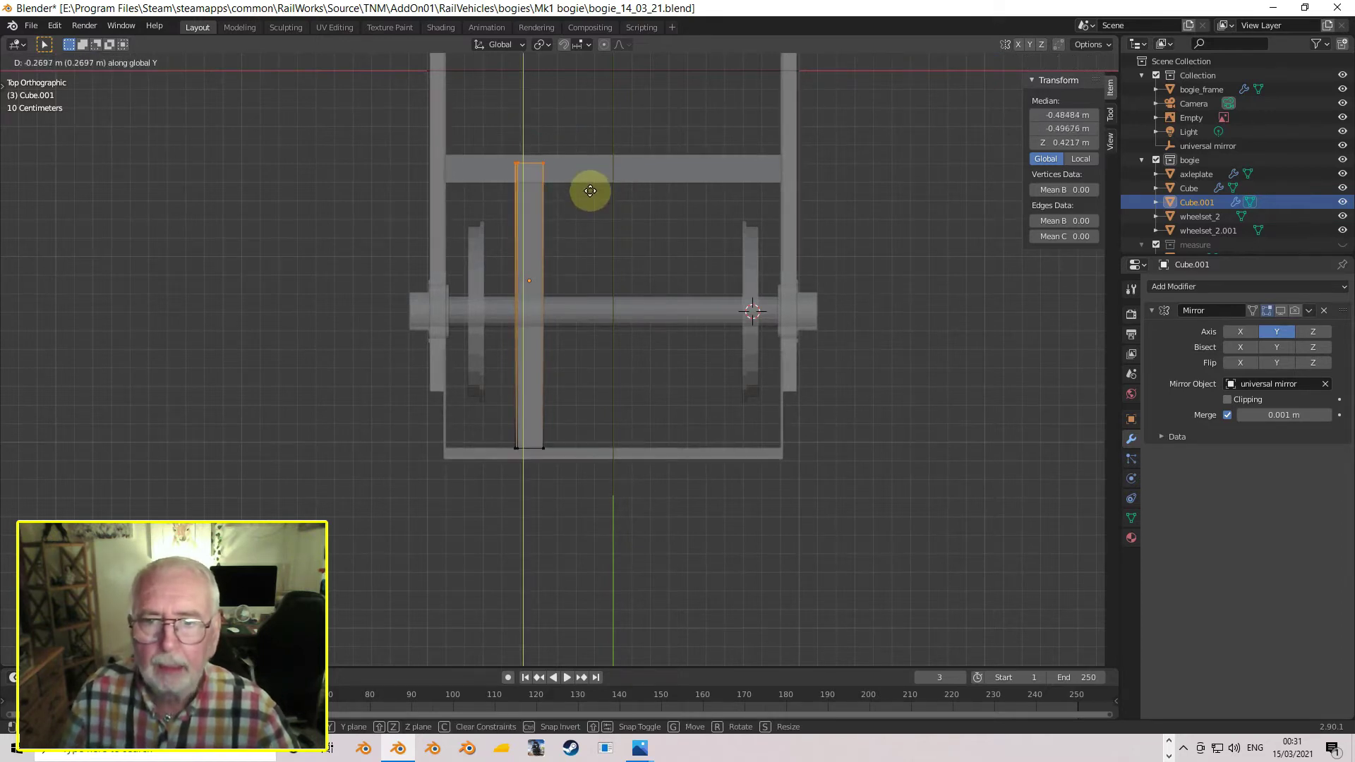
left_click(589, 182)
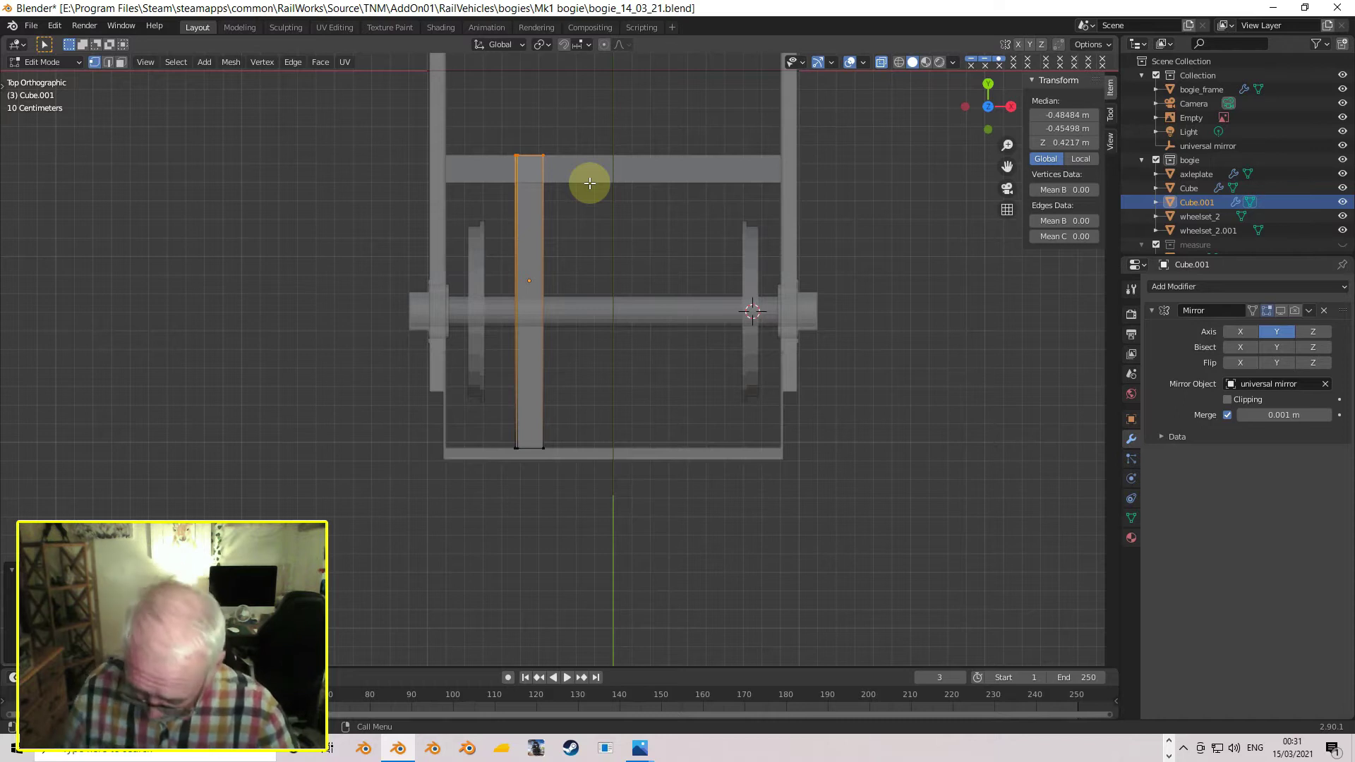
- Move the inner end's vertices about 0.205 m along X toward the centreline to slant the beam
key("g")
key("x")
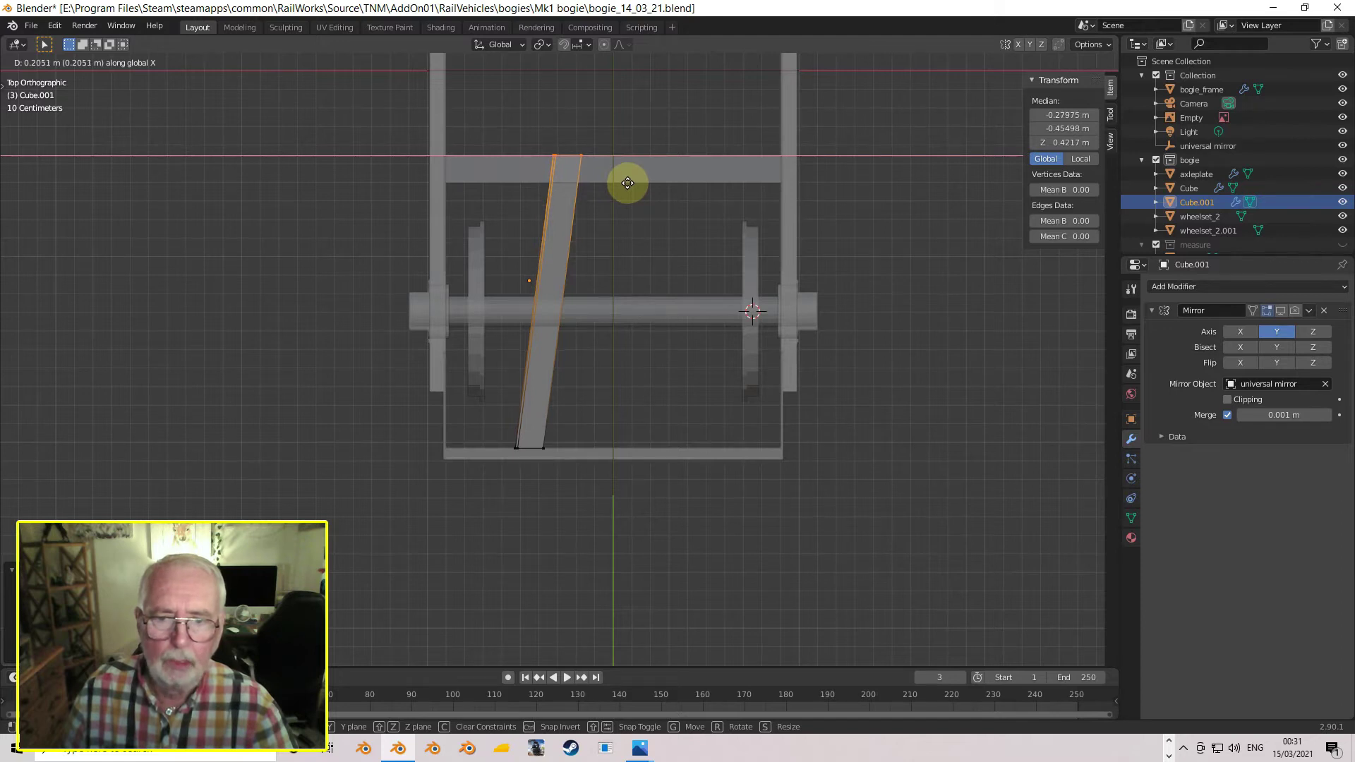
left_click(628, 183)
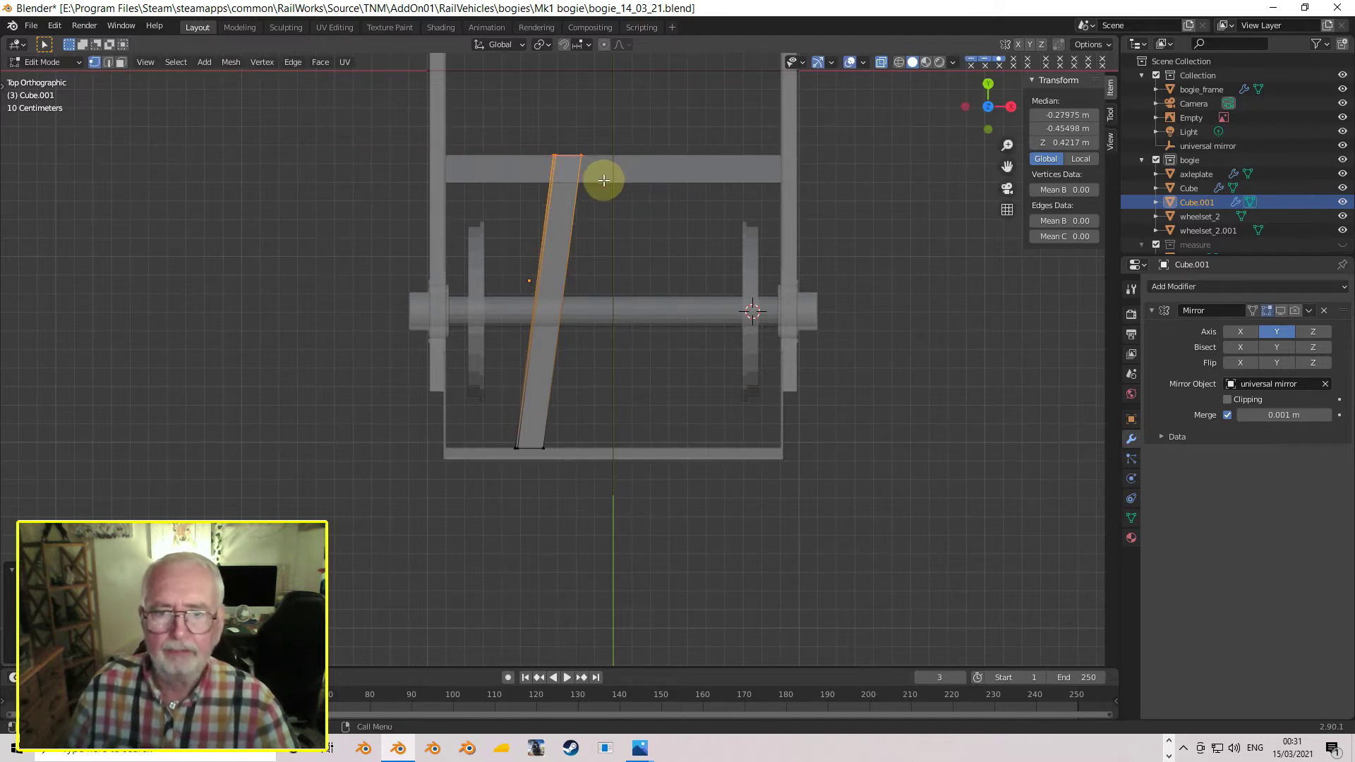
- In right view, move the lengthwise beam's inner end vertices about -0.011 m along Y to fit the cross-beam
middle_click_drag(621, 188, 447, 650)
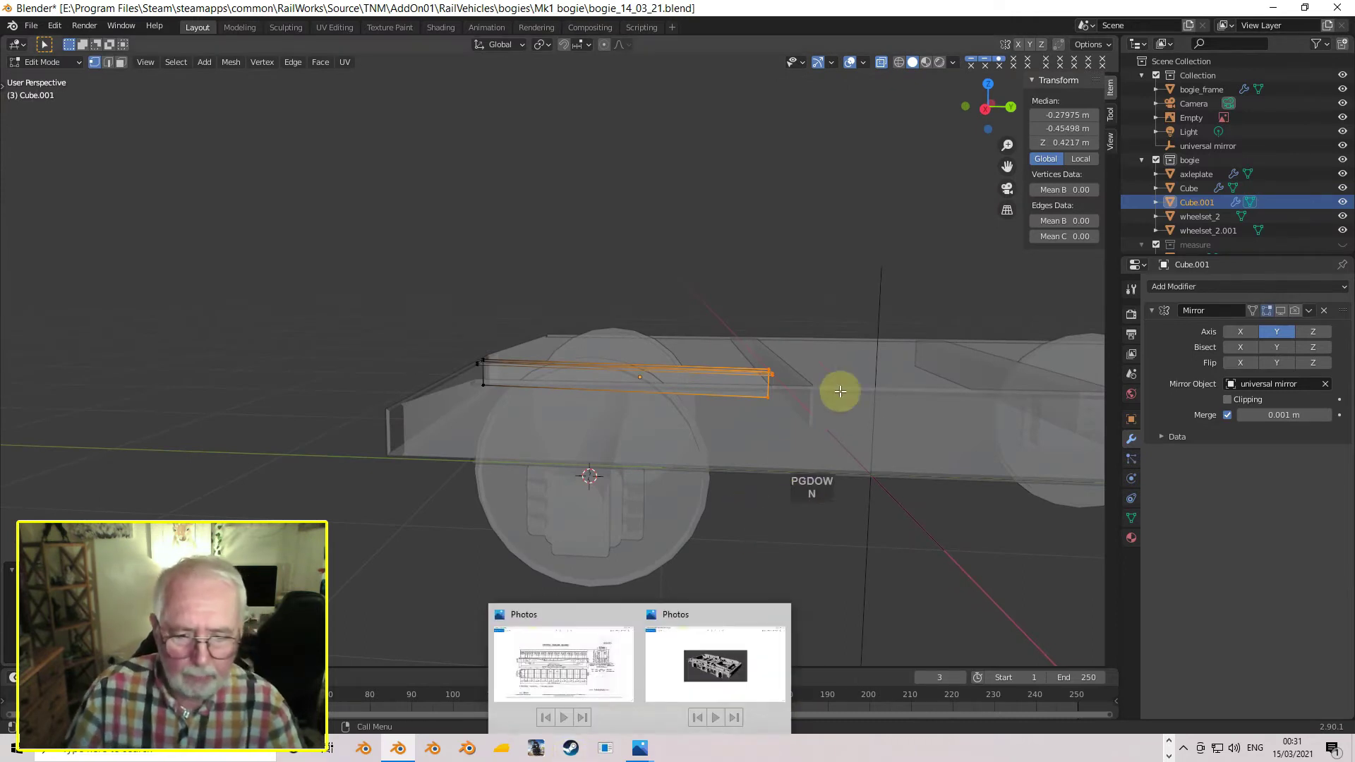
key("KP_3")
scroll(856, 472, "up", 3)
mouse_move(857, 472)
middle_mouse_down()
mouse_move(690, 403)
mouse_move(831, 432)
mouse_move(816, 447)
mouse_move(553, 442)
middle_mouse_up()
key("Caps_Lock")
key("KP_3")
scroll(608, 463, "up", 5)
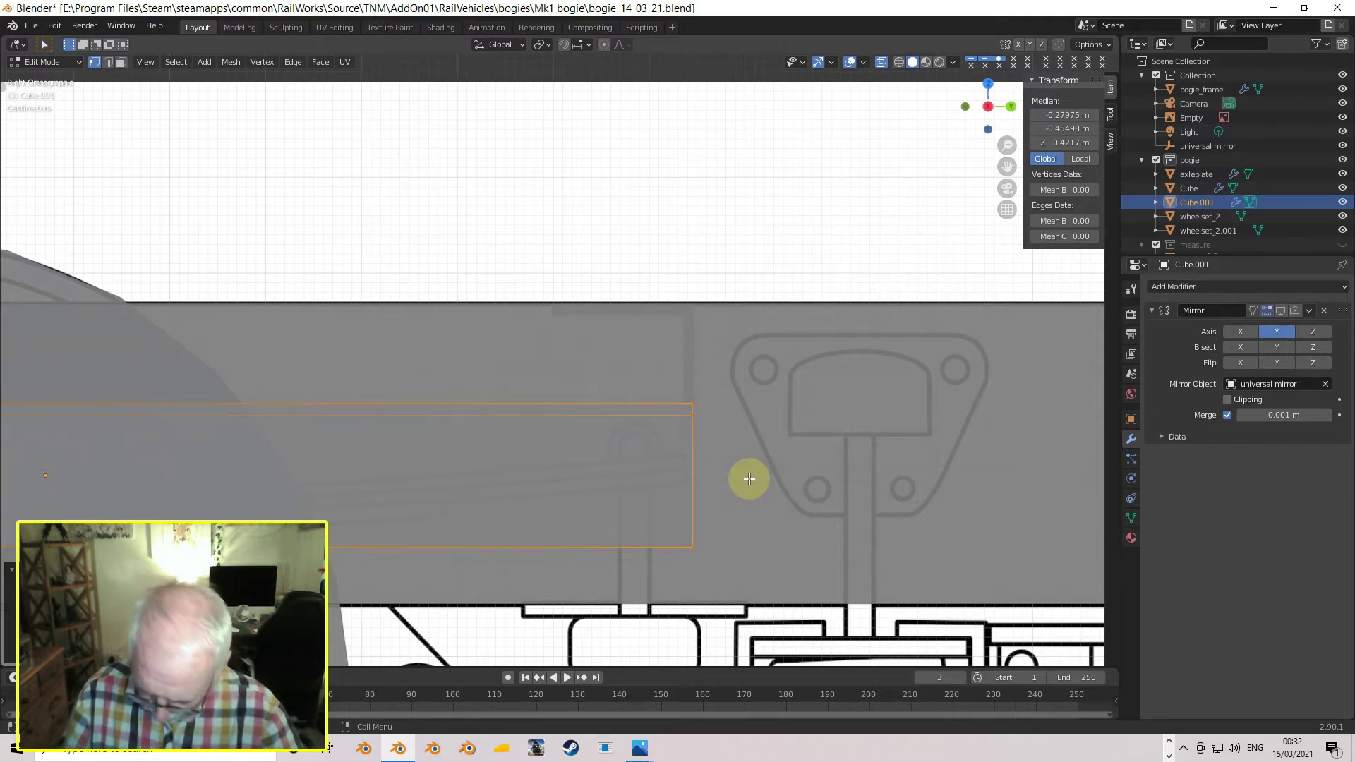
key("g")
key("y")
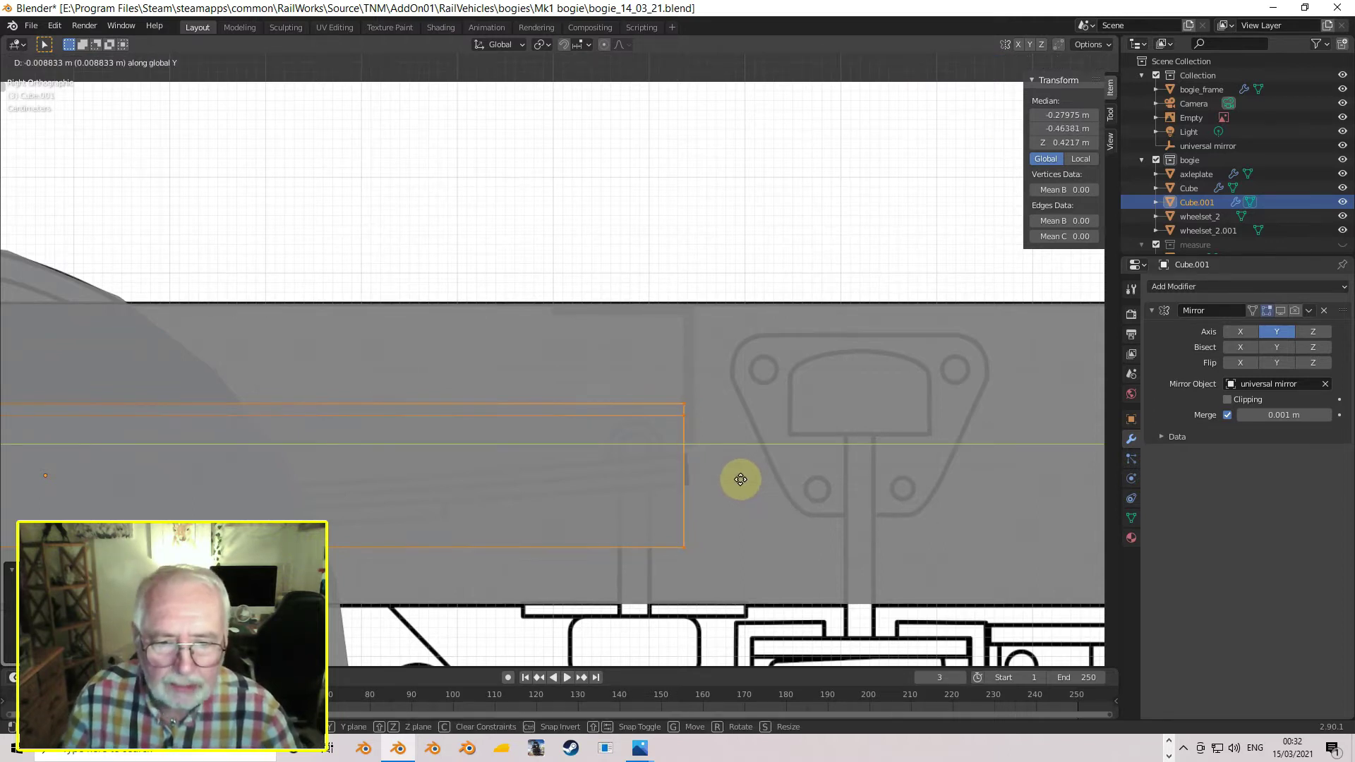
left_click(739, 479)
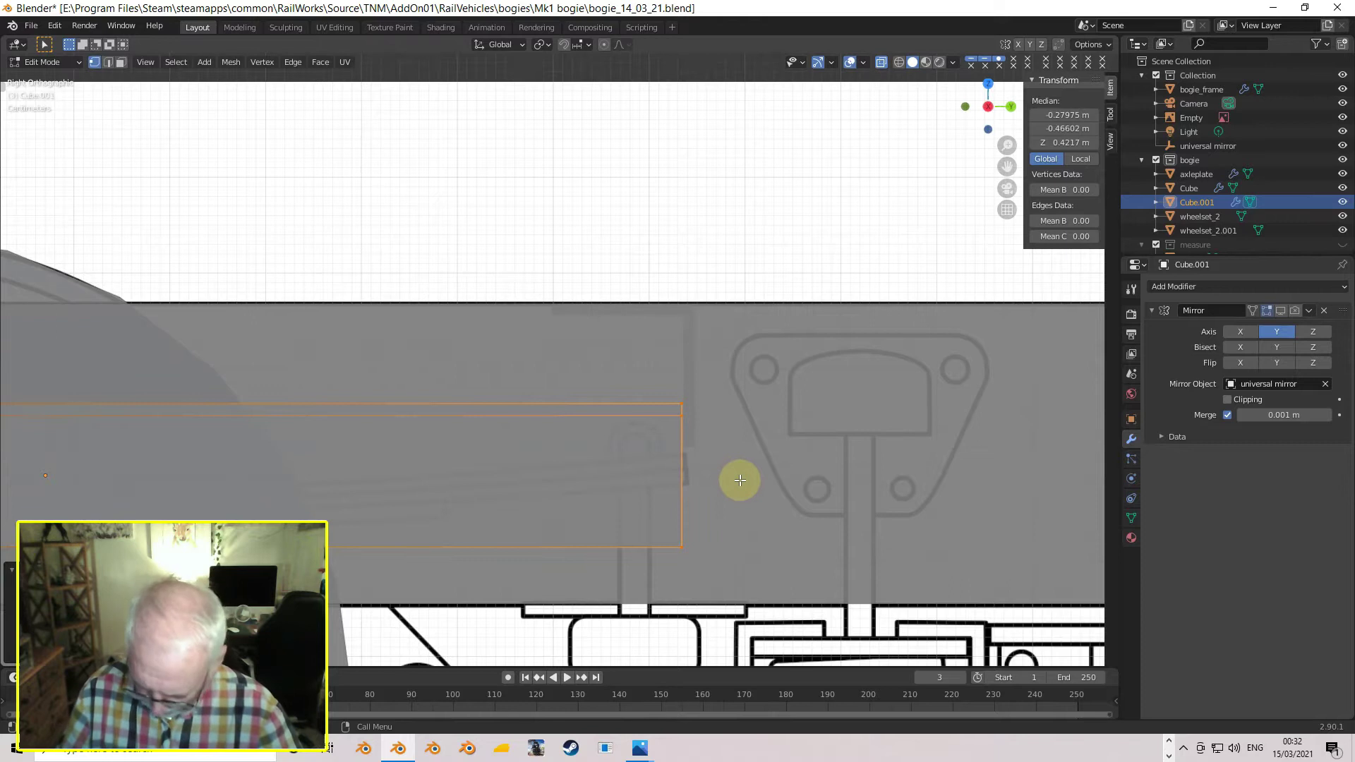
- Raise the lengthwise beam's inner end vertices about 0.09 m along Z to just below the frame's upper edge
key("g")
key("z")
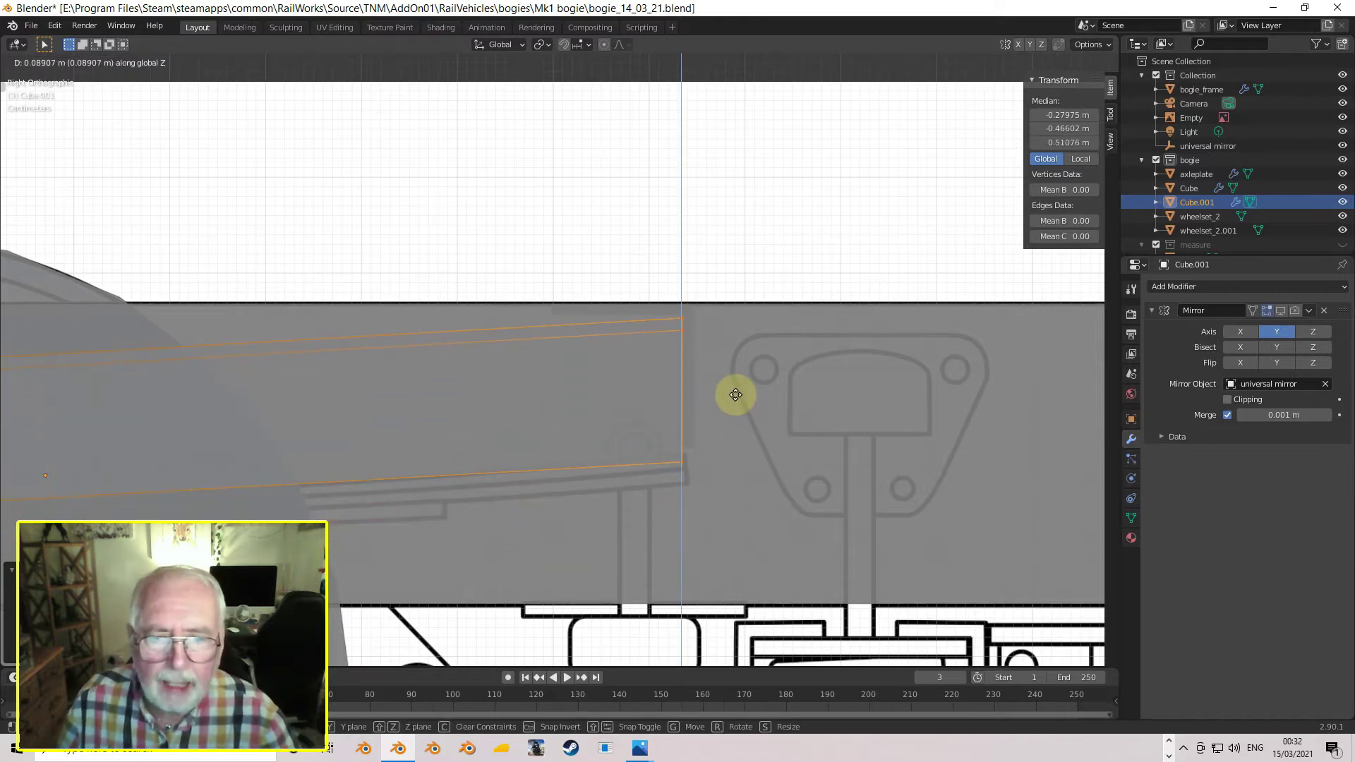
left_click(734, 393)
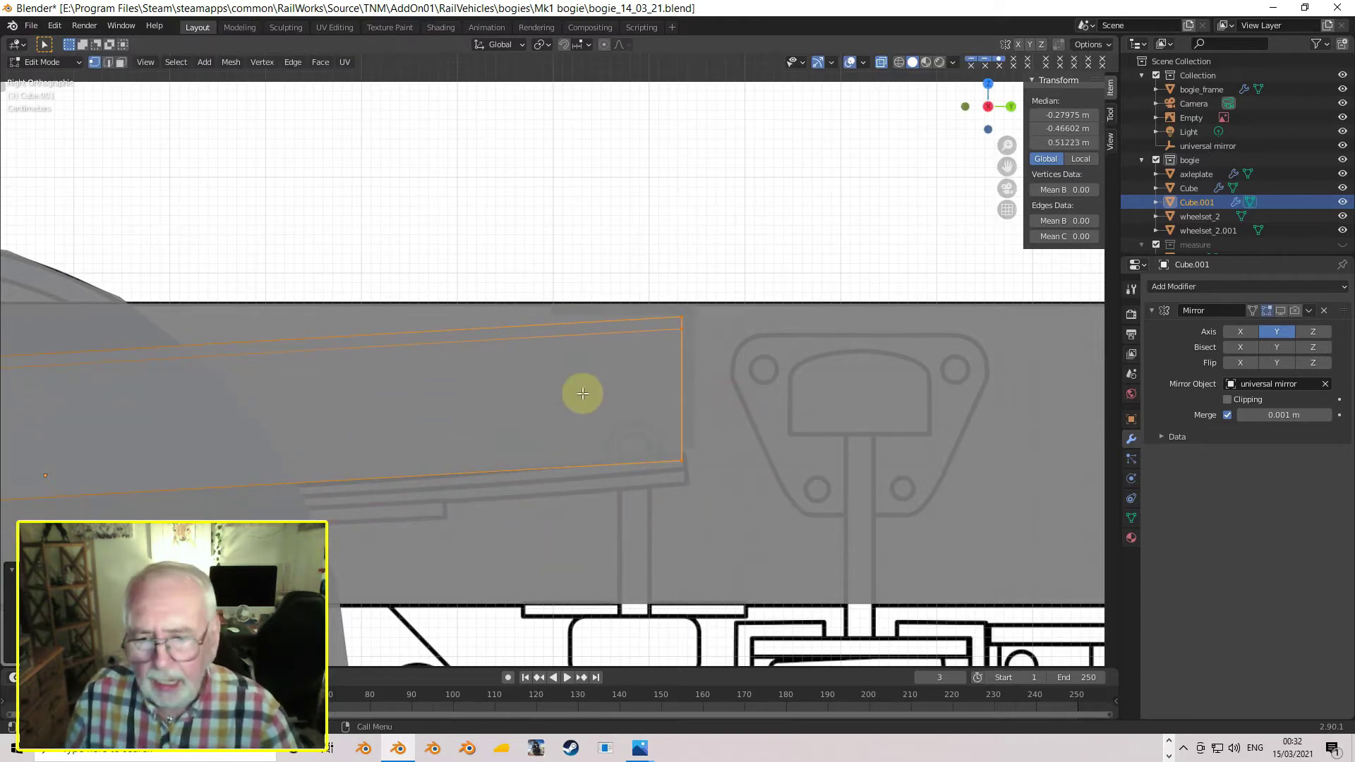
- Add a loop cut across the beam near its inner end and raise it about 0.007 m along Z
scroll(331, 418, "down", 1)
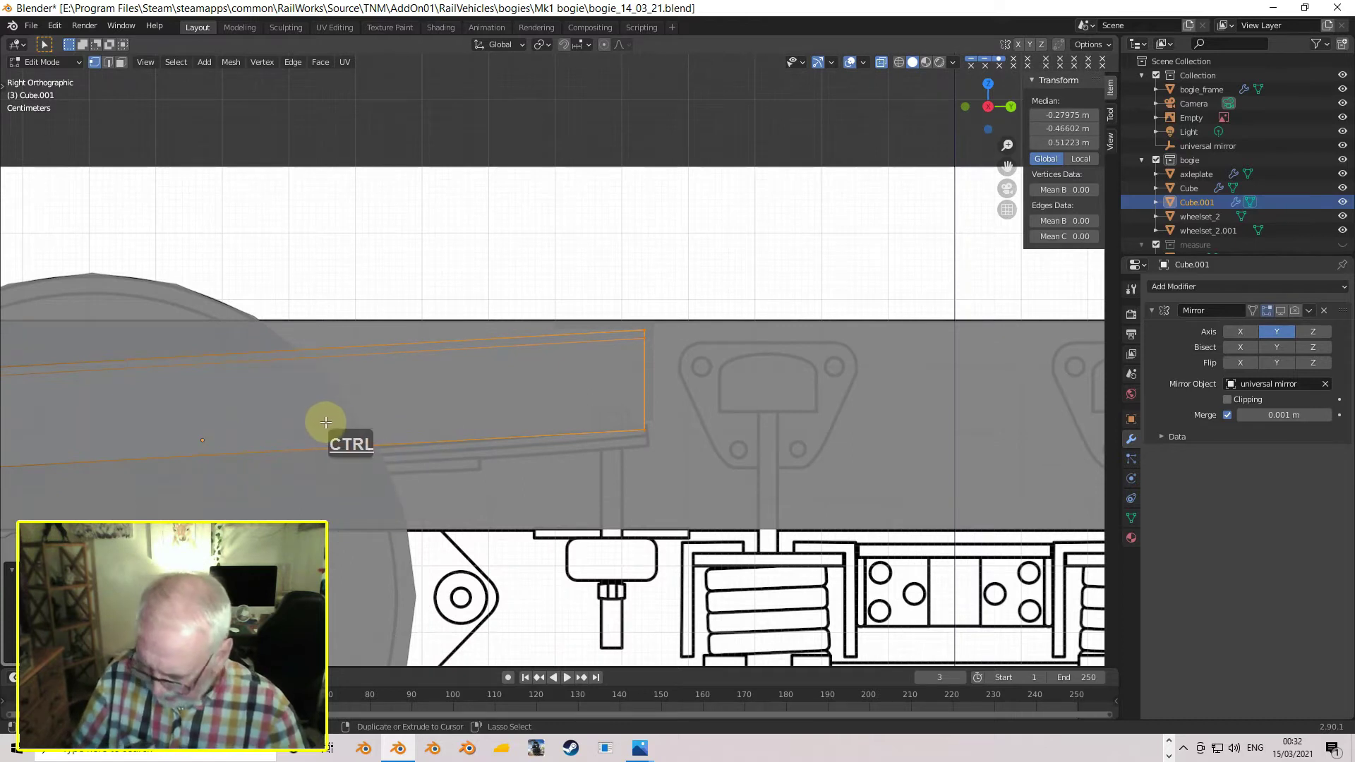
key("ctrl+r")
left_click(324, 420)
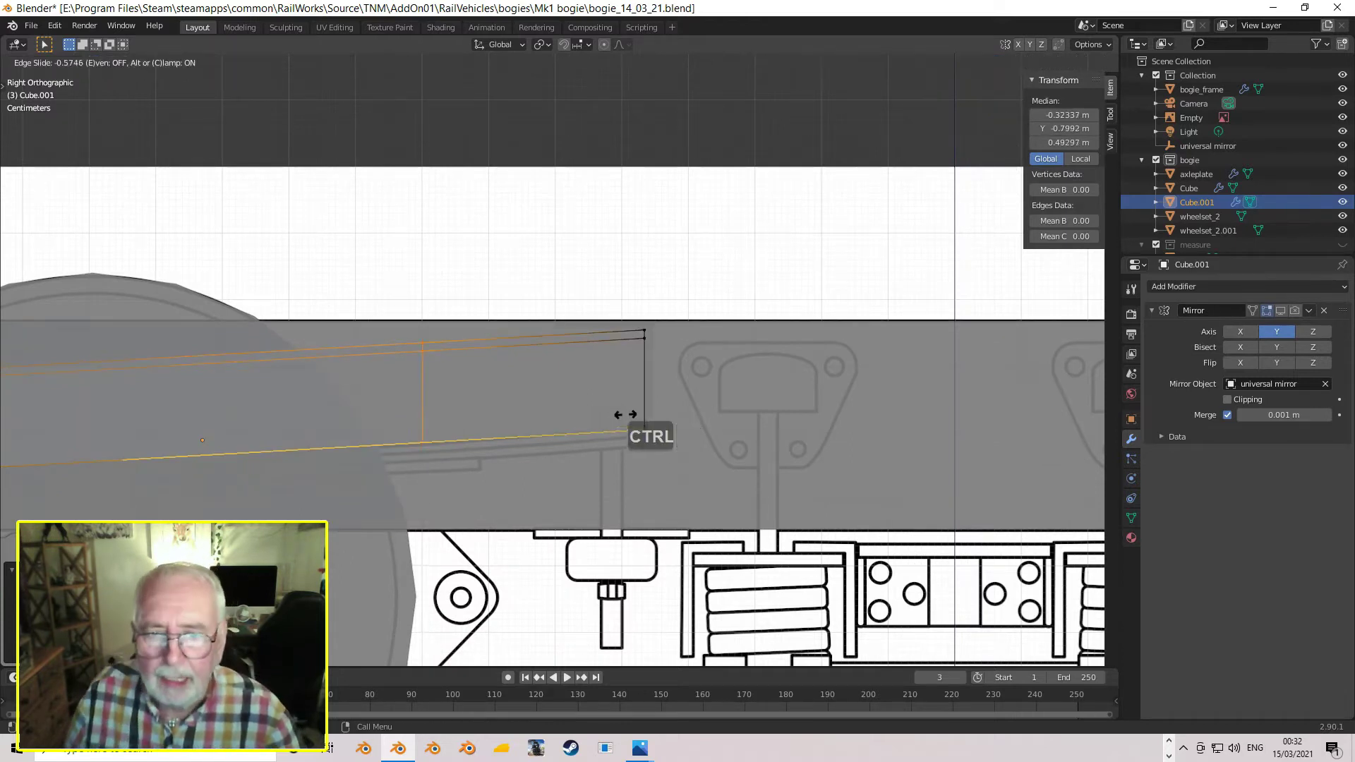
left_click(756, 414)
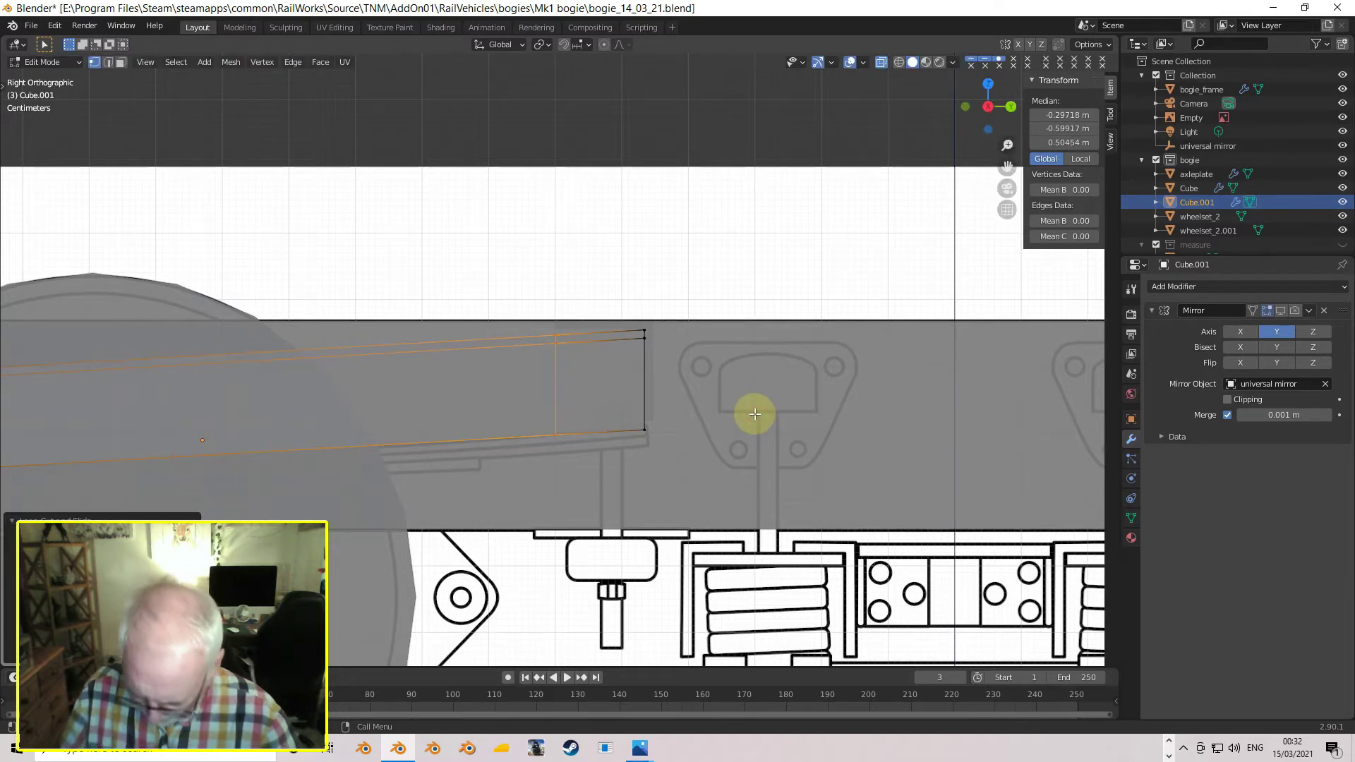
key("g")
key("z")
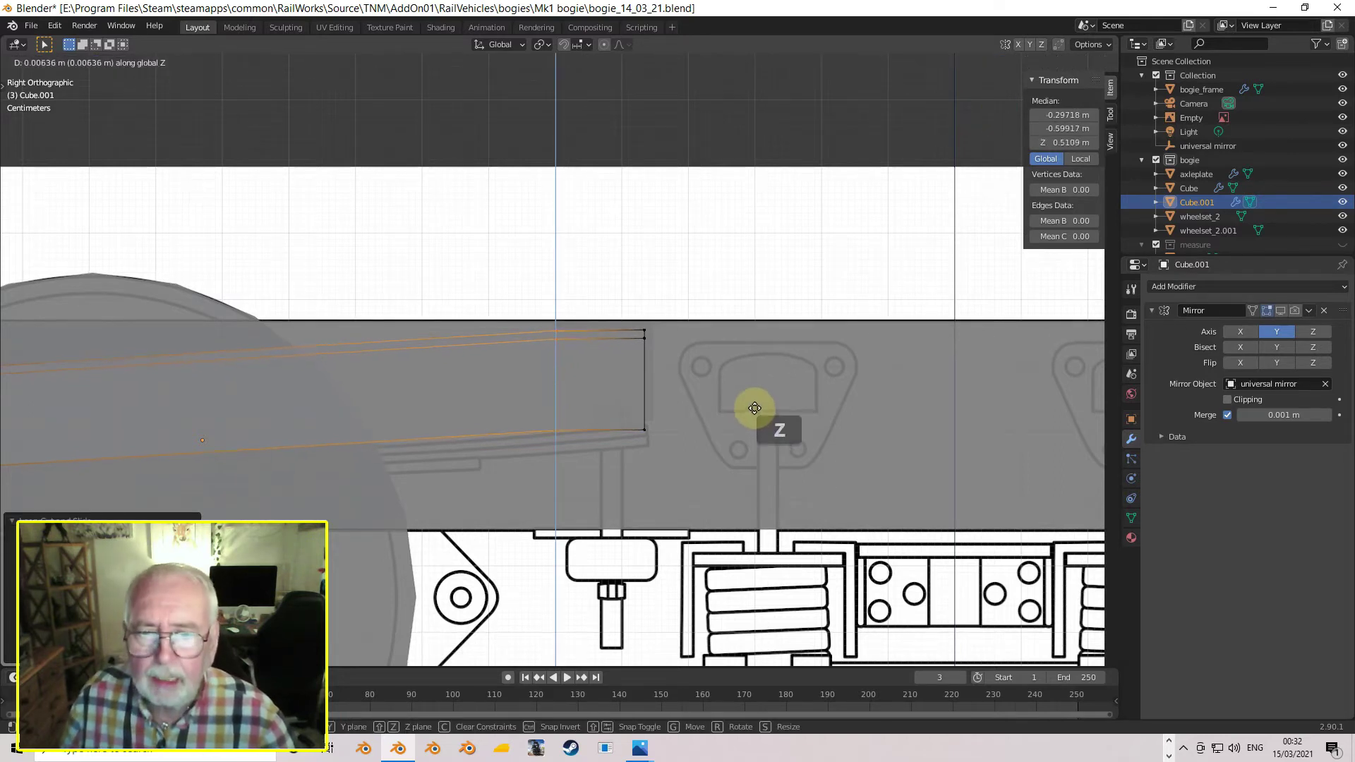
left_click(755, 408)
- Leave Edit Mode on the lengthwise beam and turn X-ray off
scroll(741, 402, "down", 4)
middle_click_drag(620, 423, 681, 485)
key("Tab")
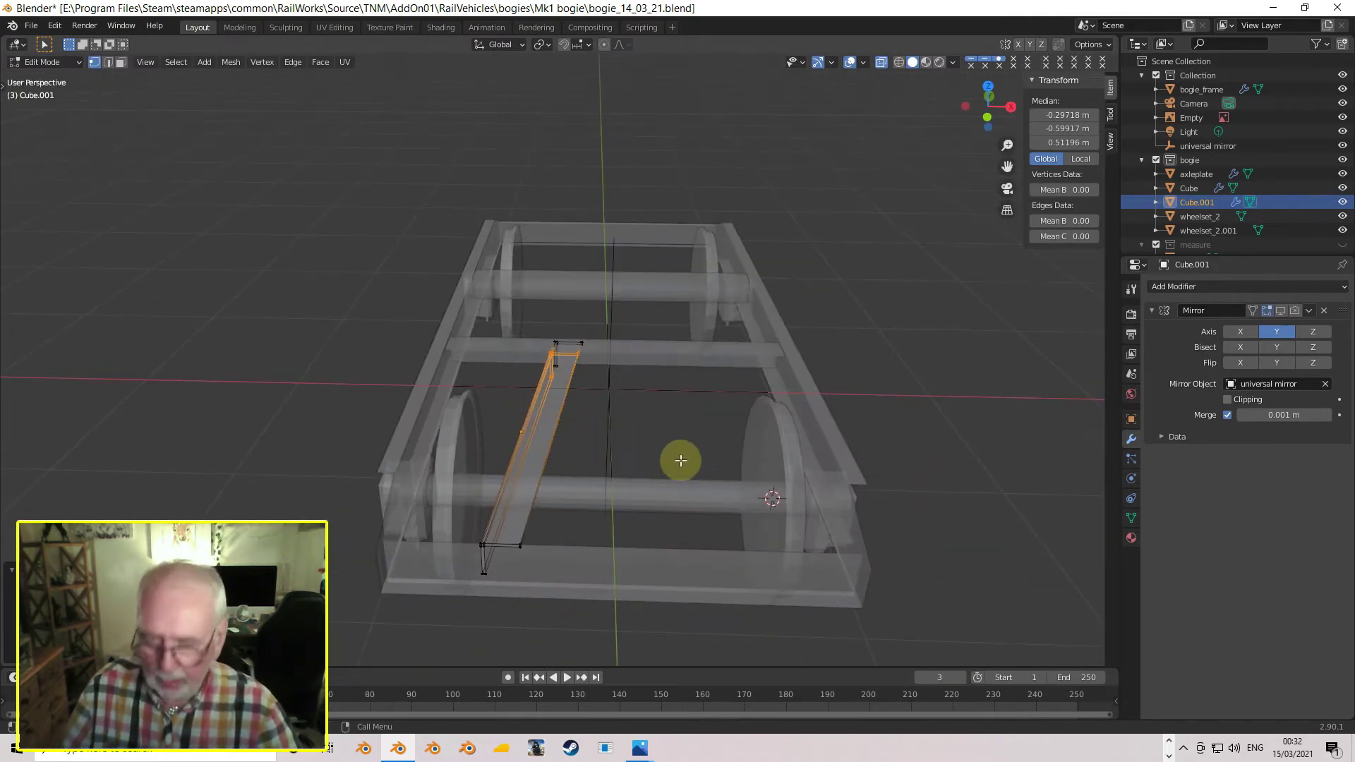
left_click(880, 62)
middle_click_drag(562, 426, 583, 492)
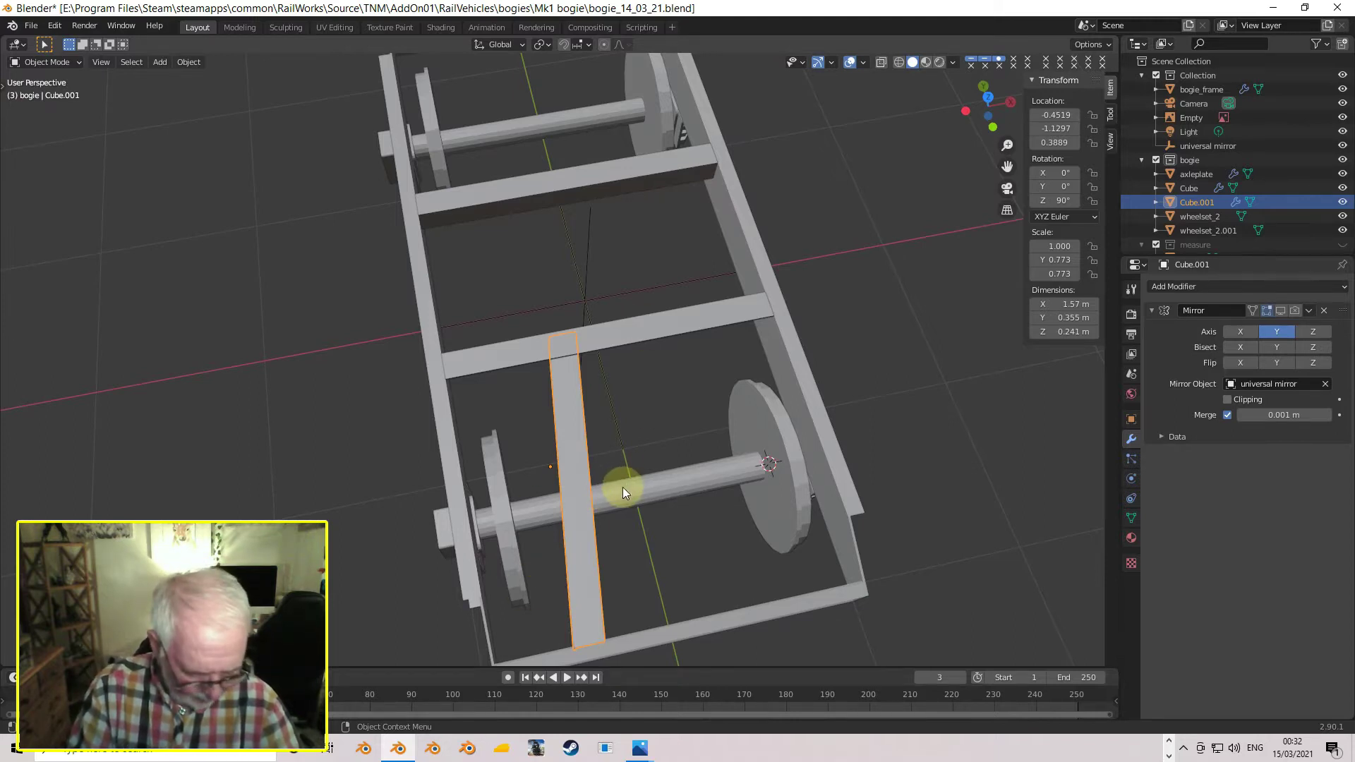
- Enable the beam's Mirror modifier for viewport and render, and add the X axis to mirror it across the centreline
key("KP_7")
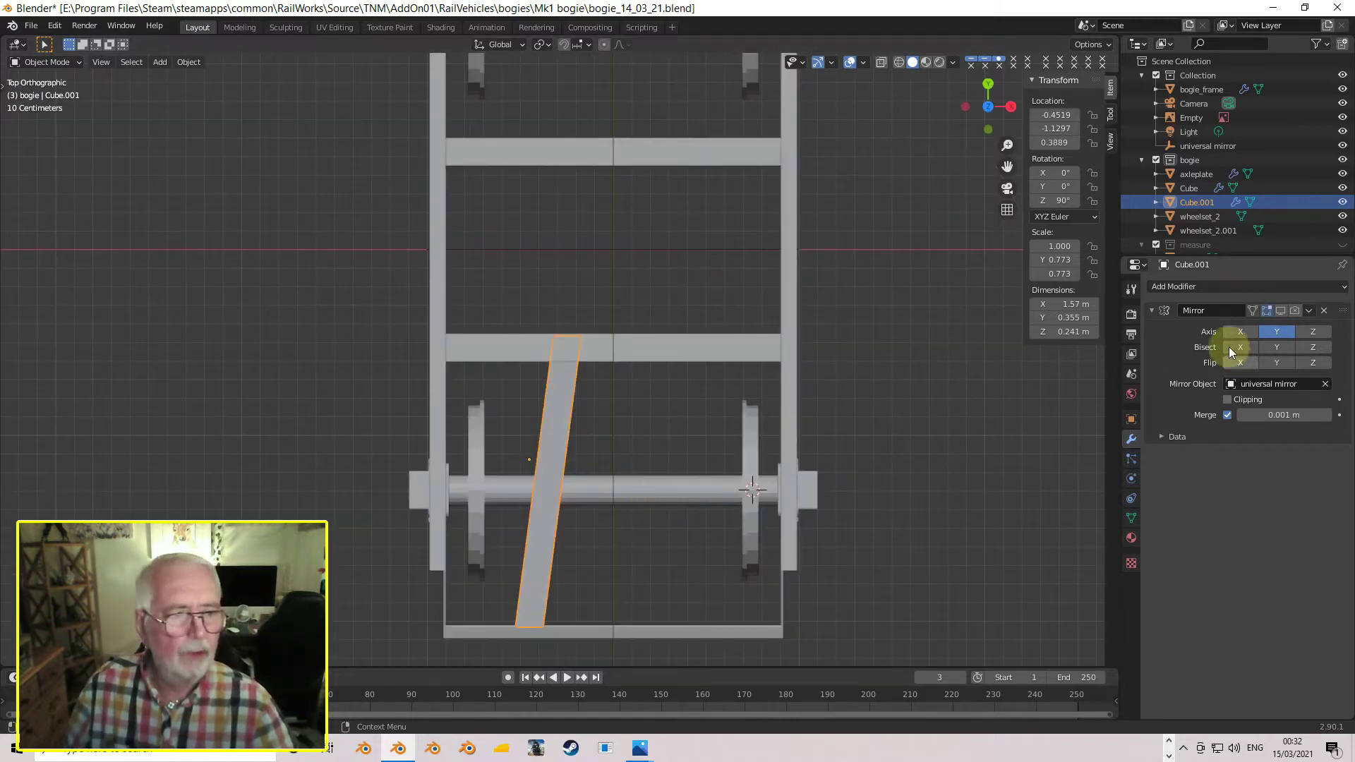
left_click(1280, 310)
left_click(1294, 311)
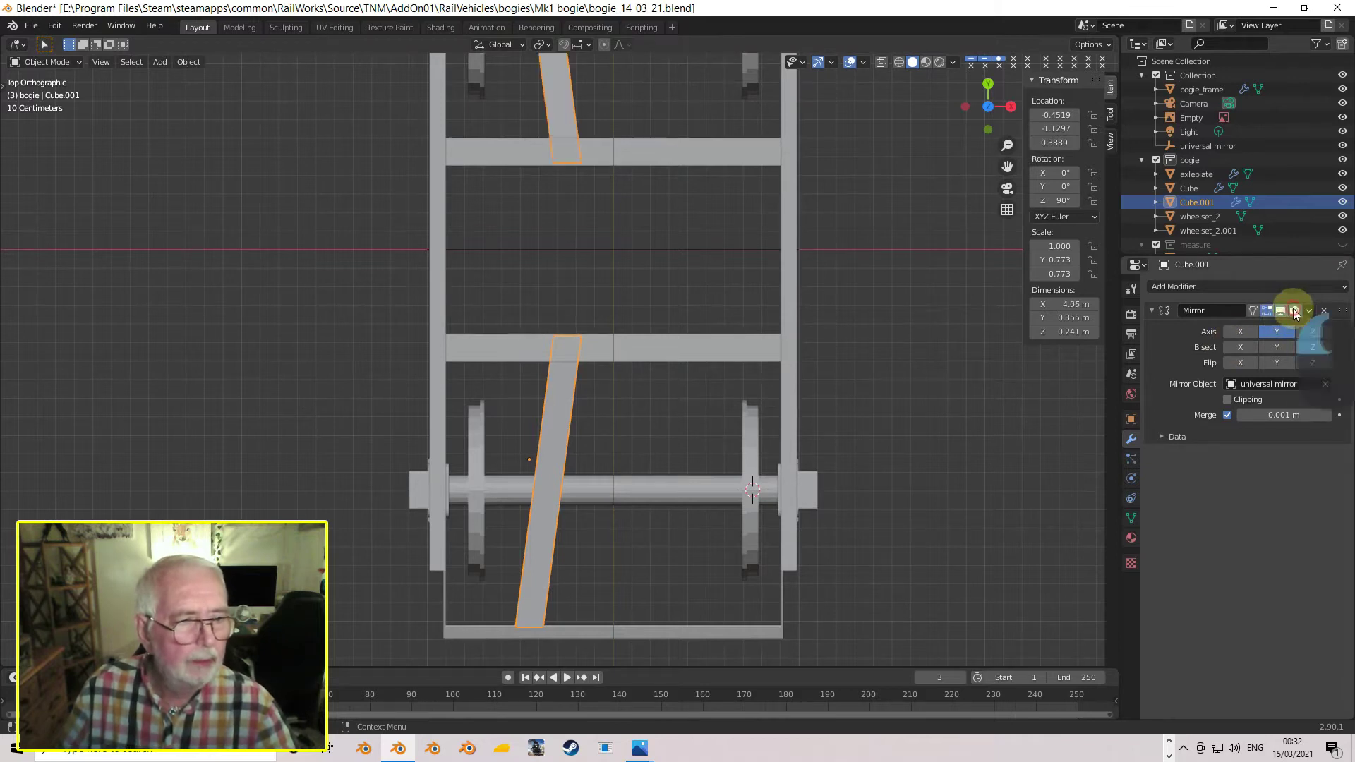
left_click(1242, 331)
middle_click_drag(886, 367, 578, 465)
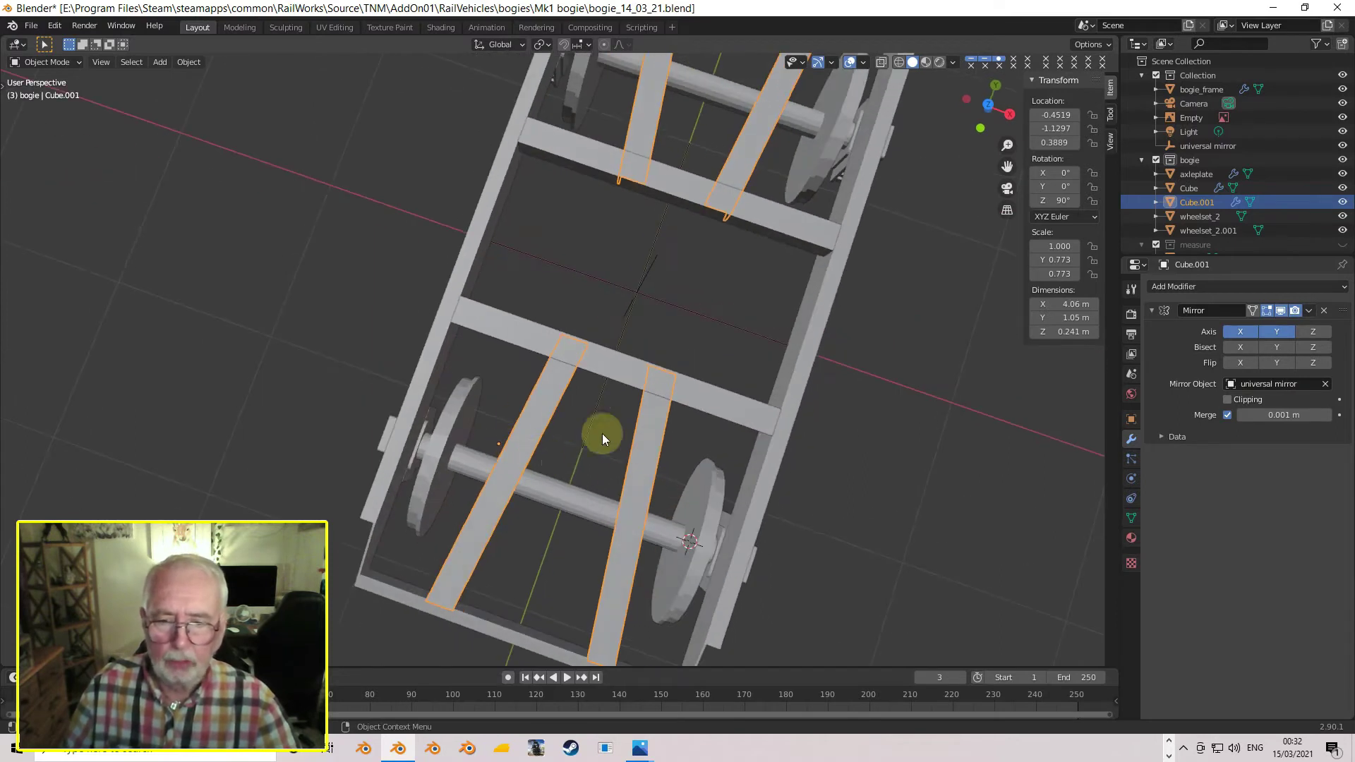
middle_click_drag(501, 485, 510, 386)
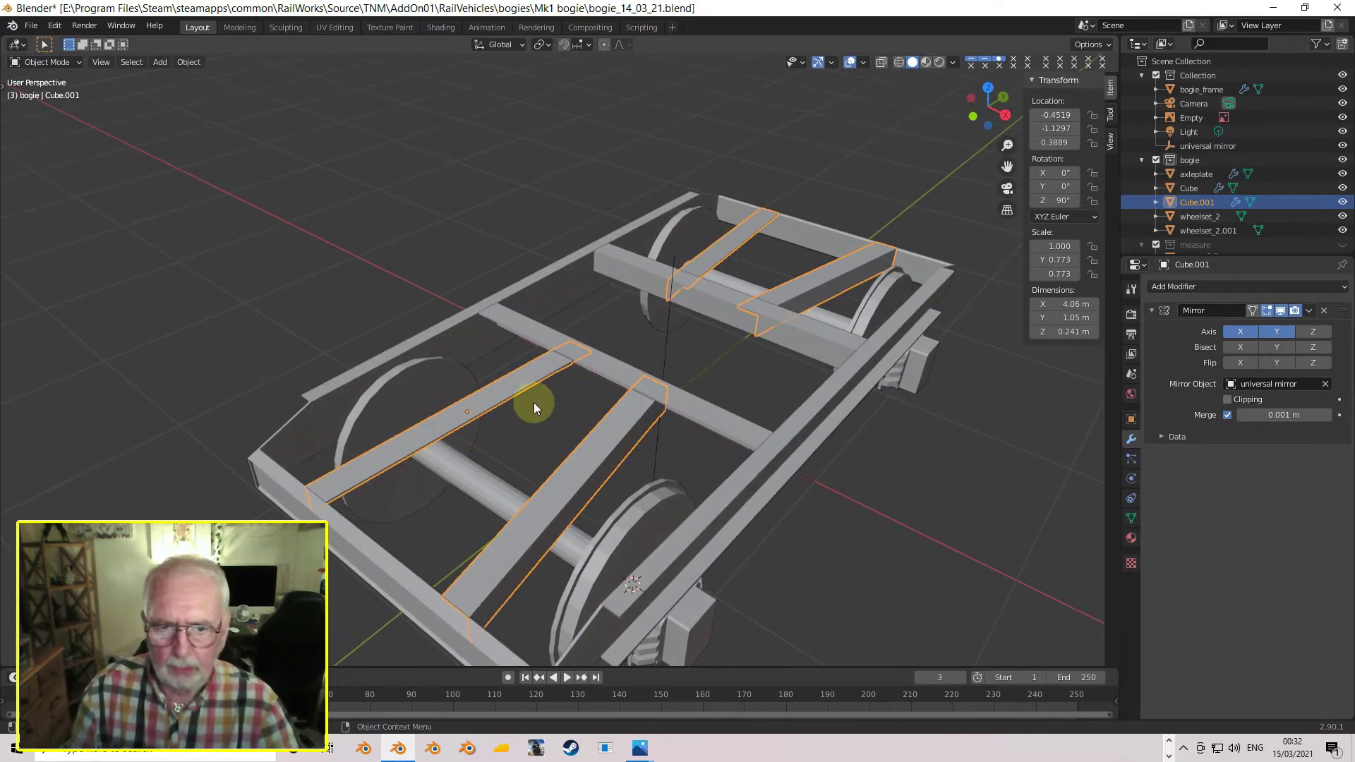
middle_click_drag(516, 408, 645, 440)
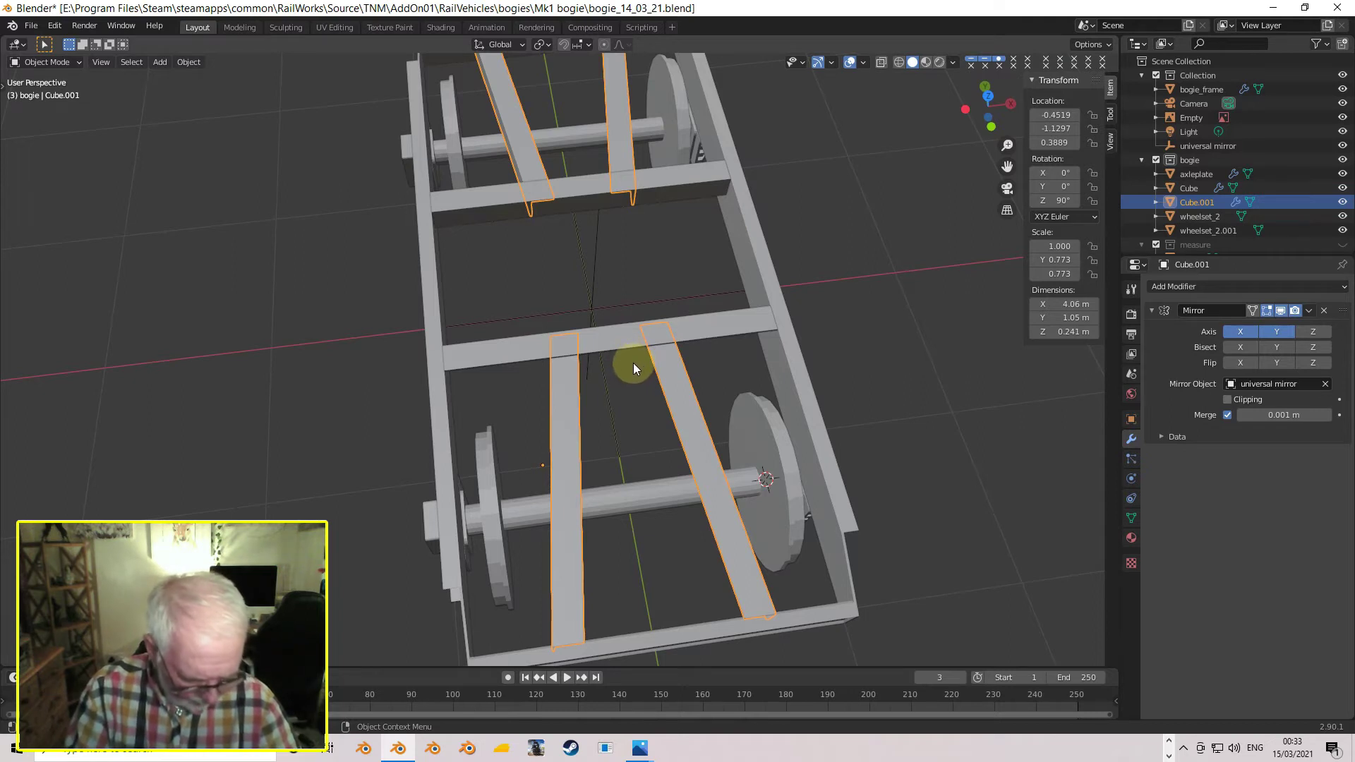
- Reset the 3D cursor to the world origin and add a cube mesh there in top view
key("KP_7")
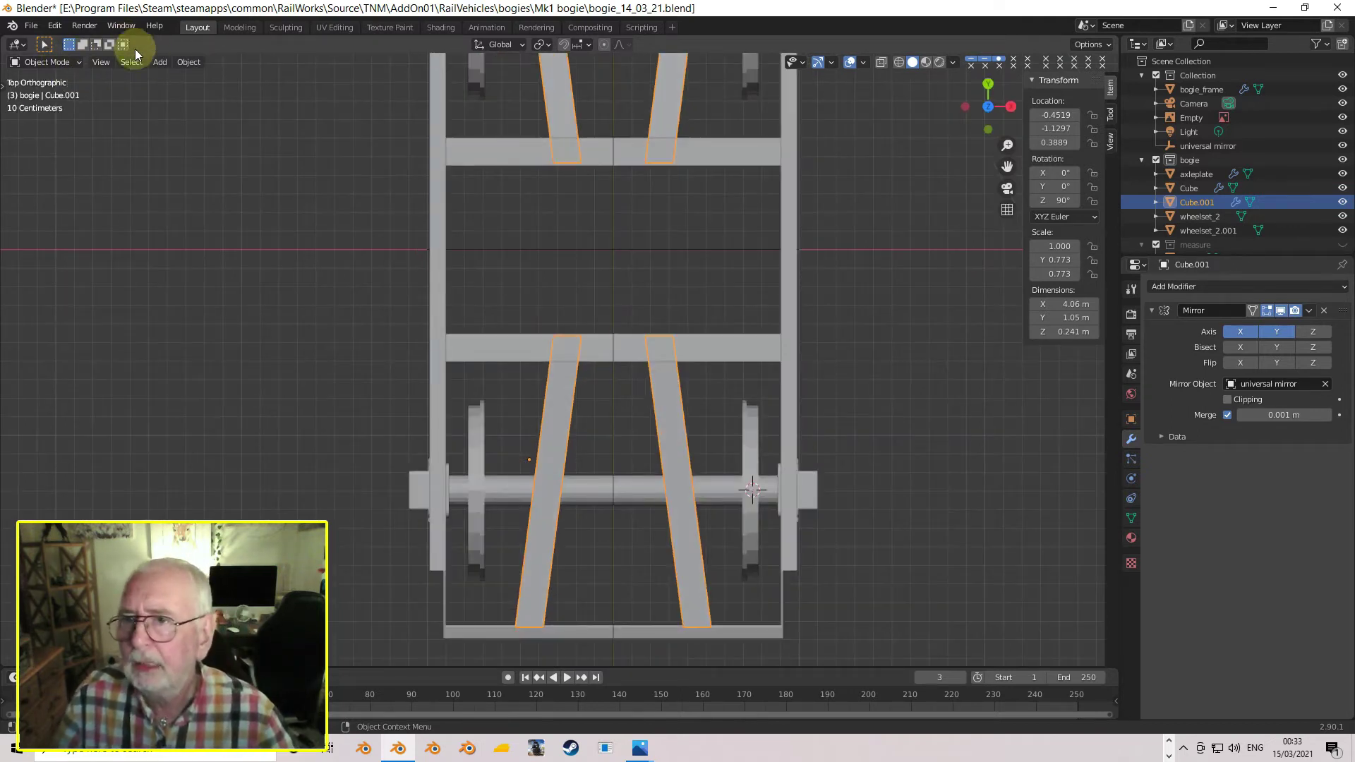
key("ctrl")
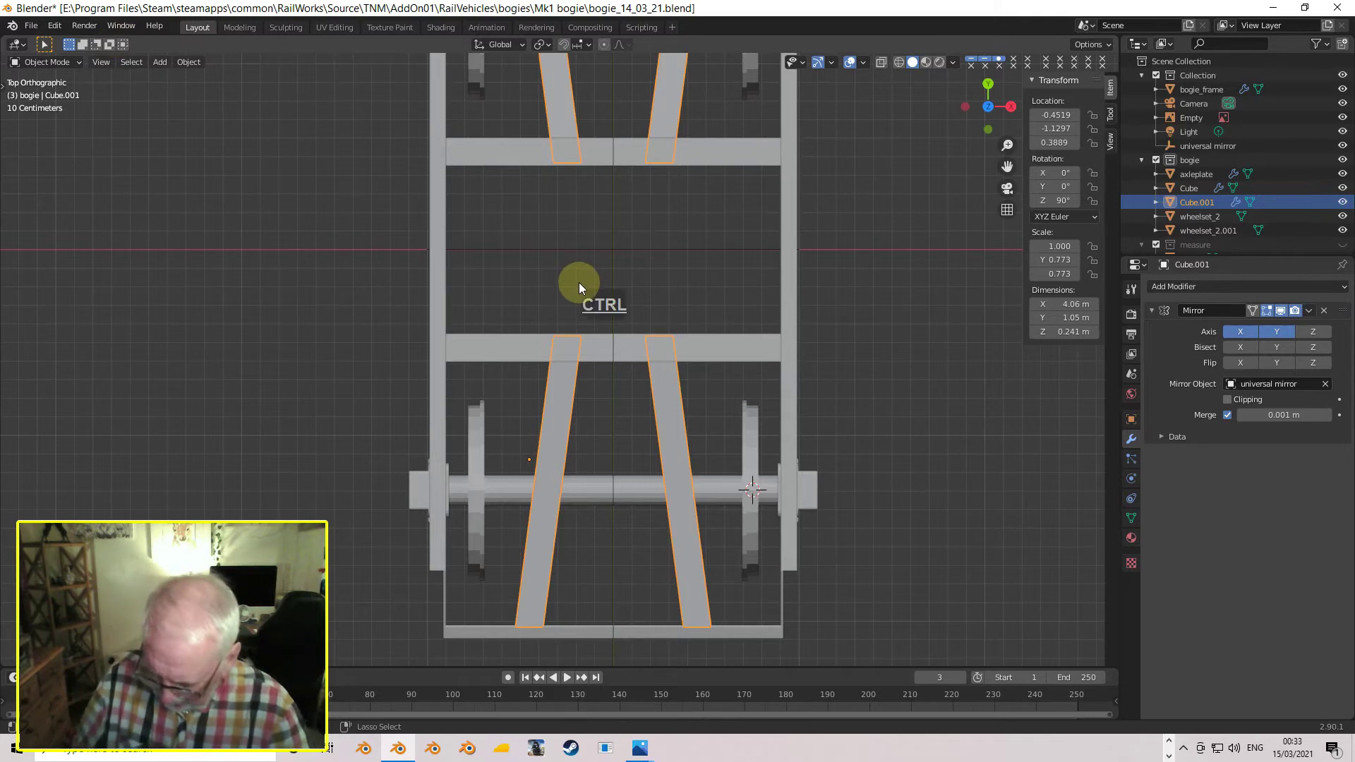
key("shift+c")
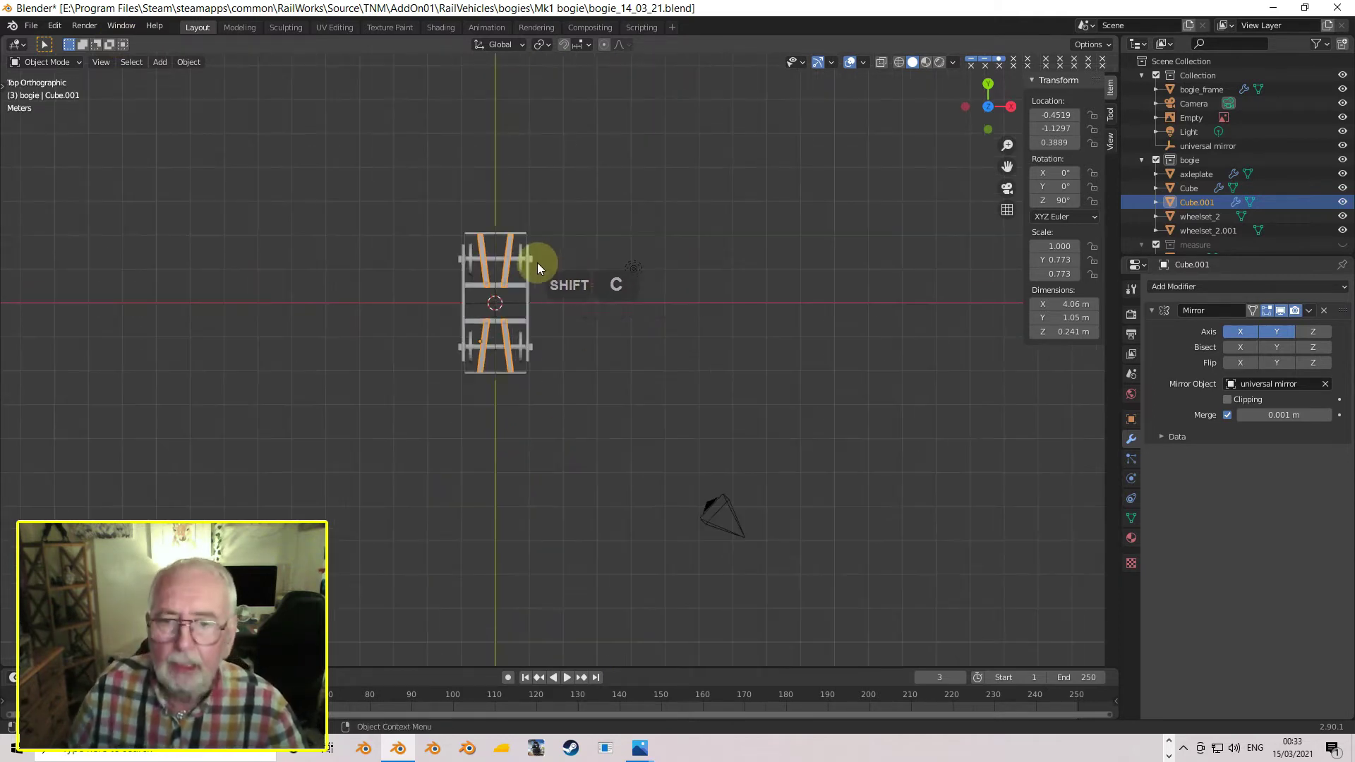
scroll(538, 267, "up", 3)
scroll(537, 267, "up", 2)
middle_click_drag(405, 213, 615, 388, "shift")
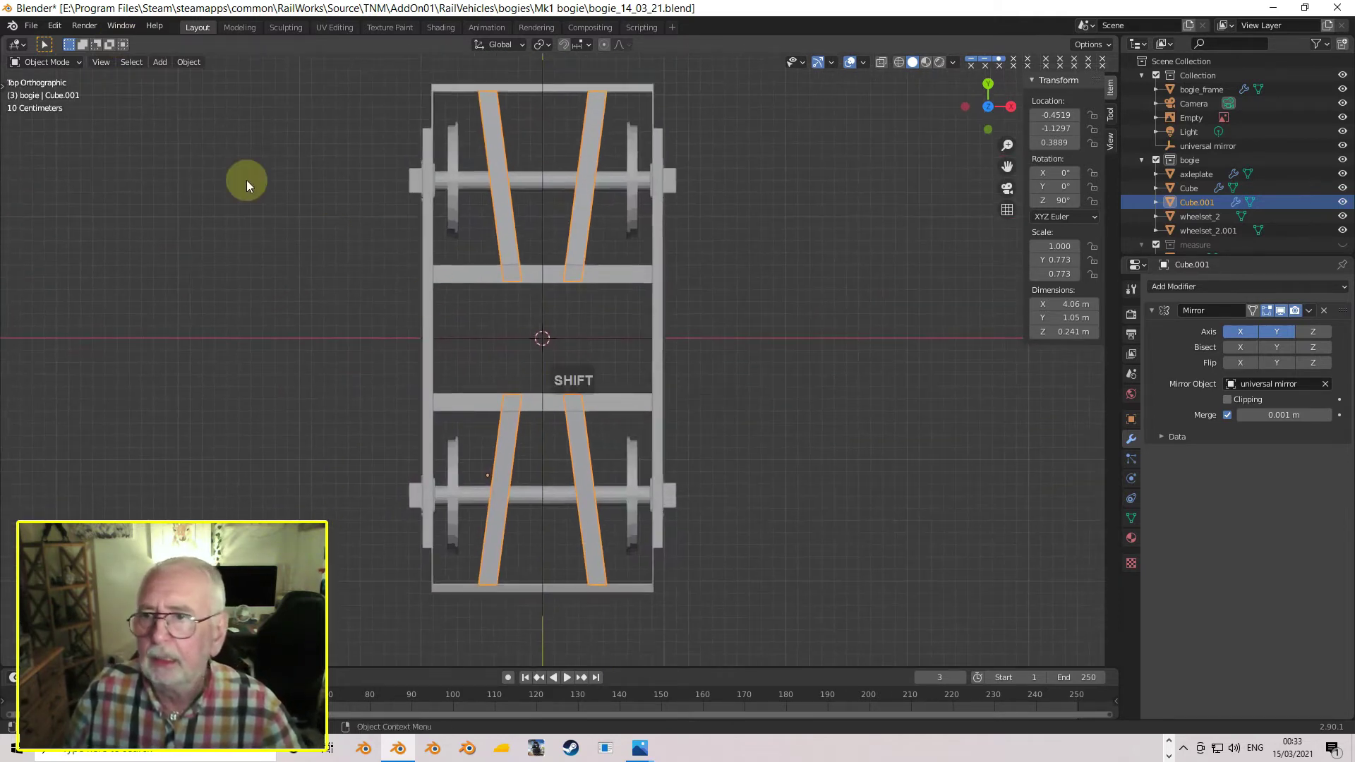
left_click(159, 65)
mouse_move(217, 79)
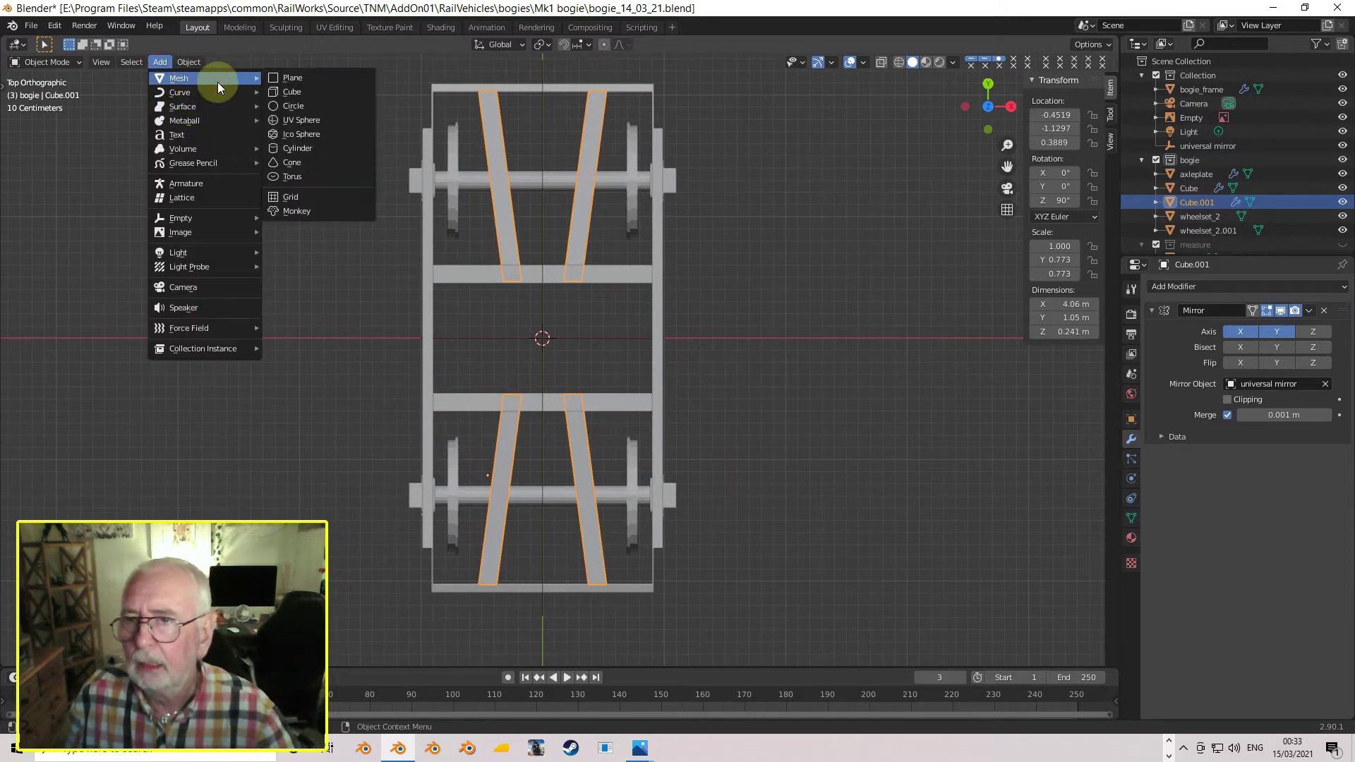
left_click(311, 92)
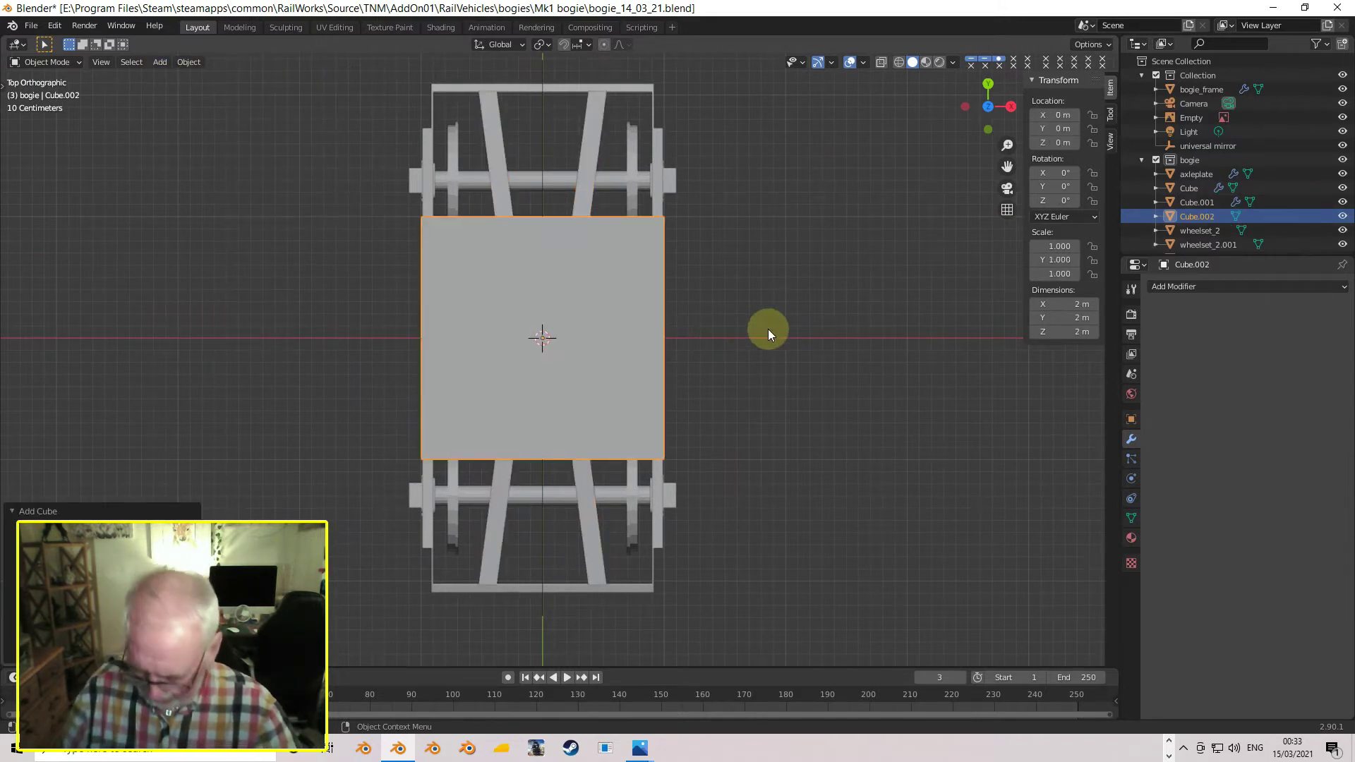
- Scale the cube uniformly to about 0.449 so it fits between the two cross-beams
key("s")
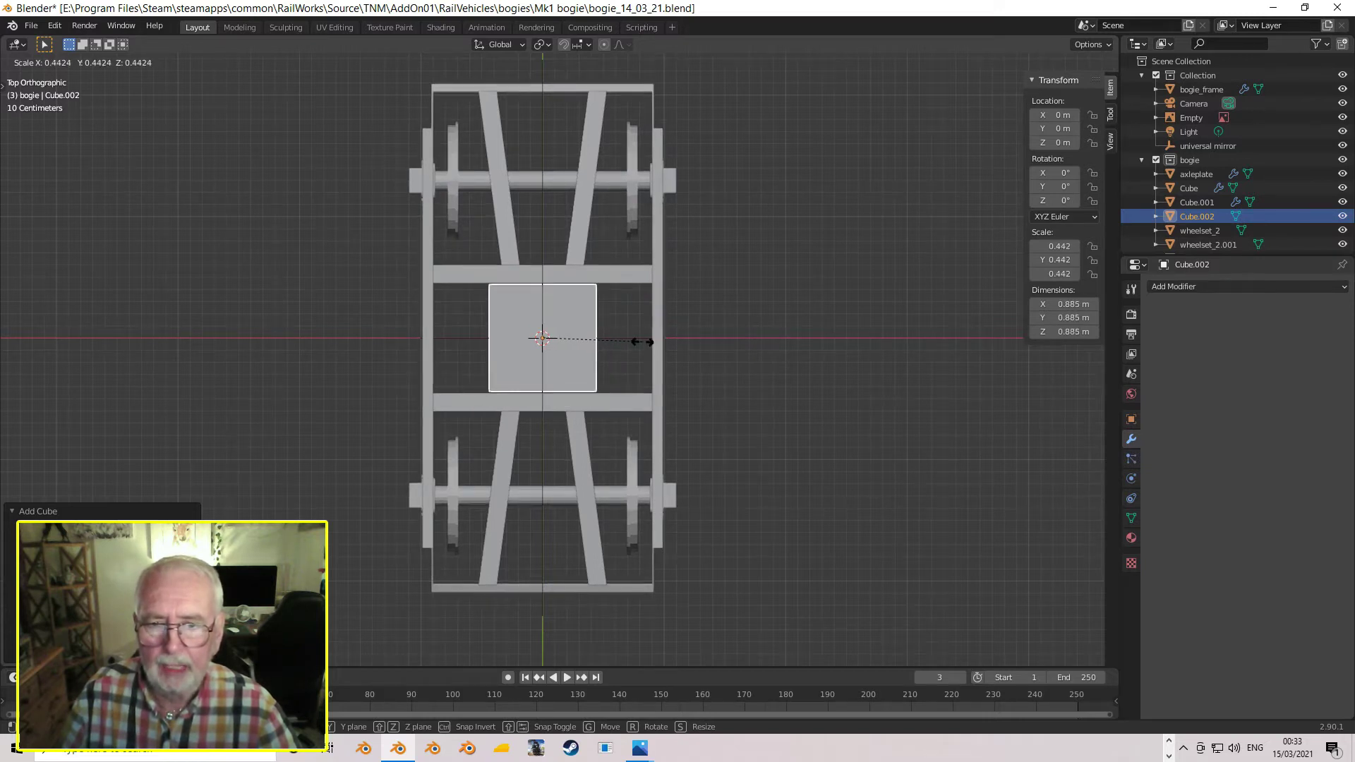
left_click(644, 342)
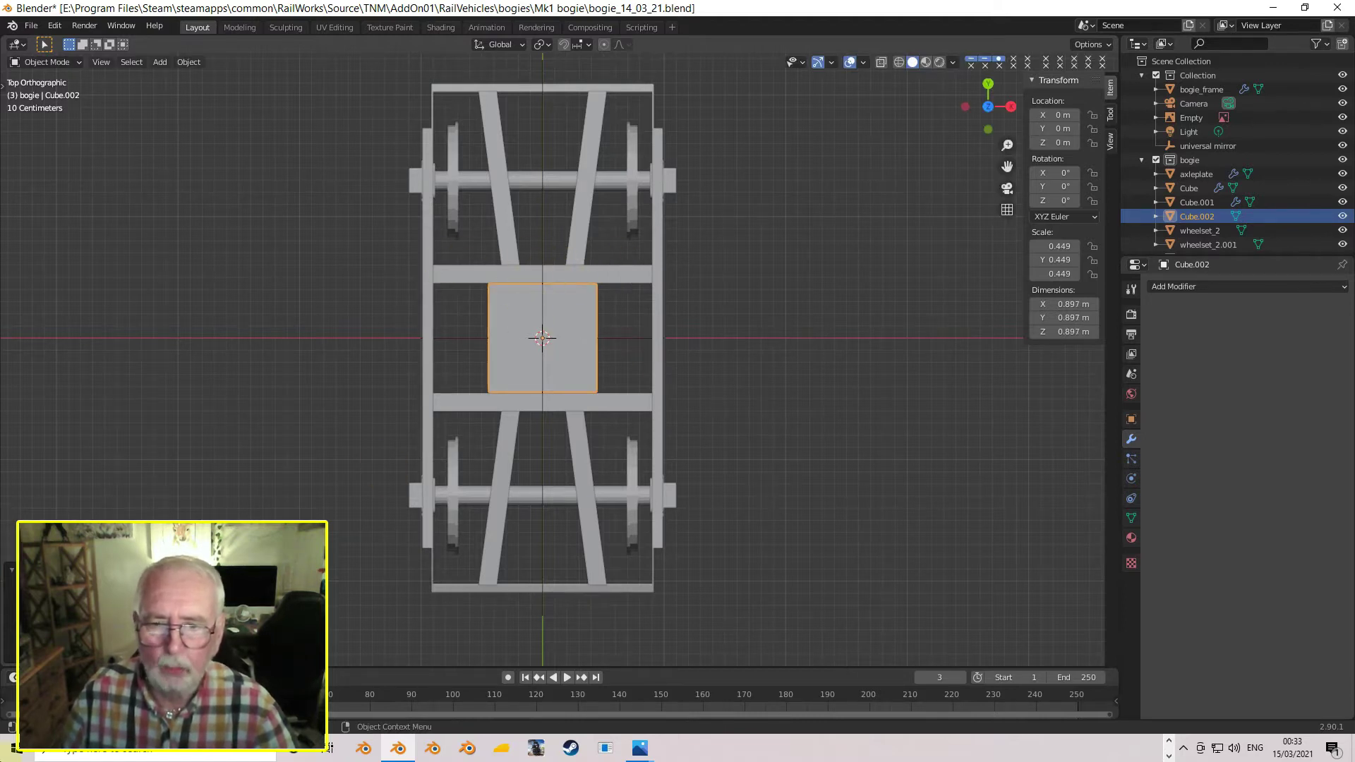
scroll(531, 494, "up", 2)
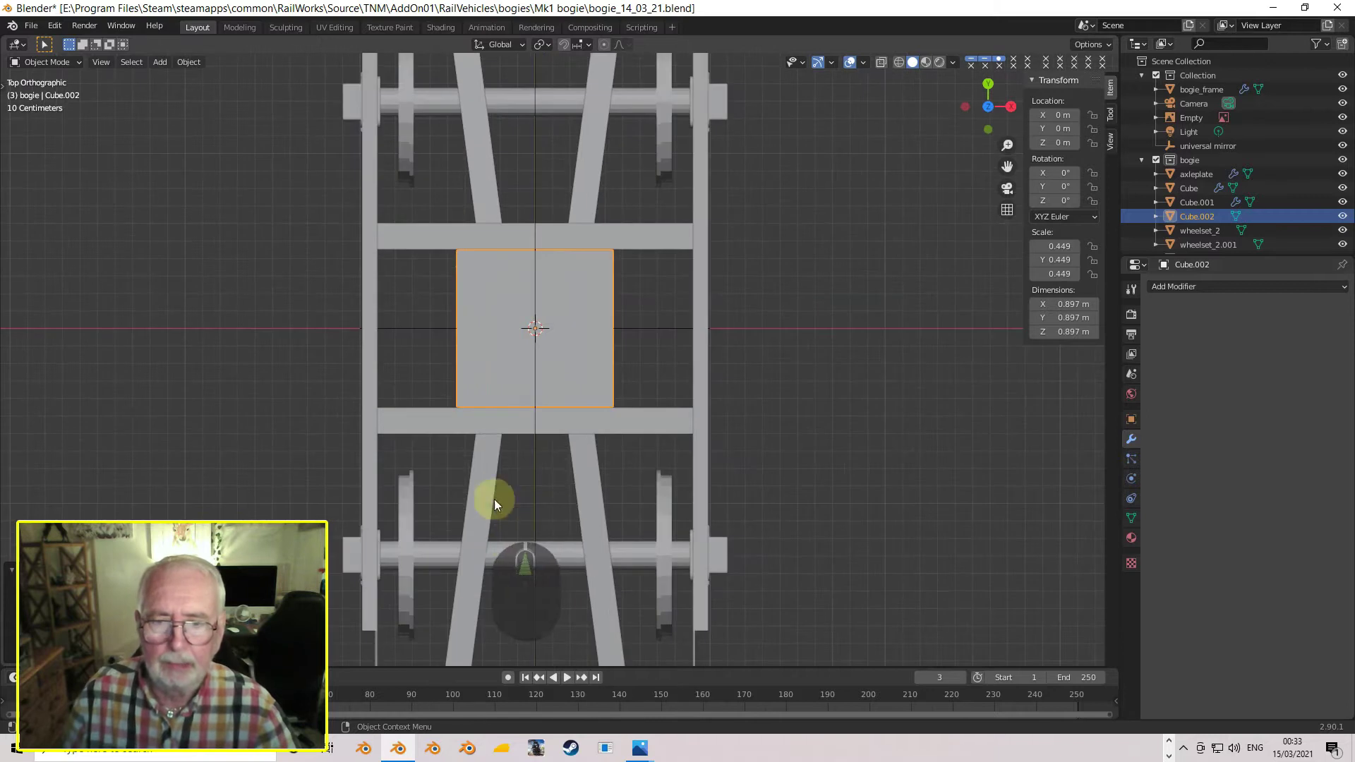
scroll(549, 356, "up", 1)
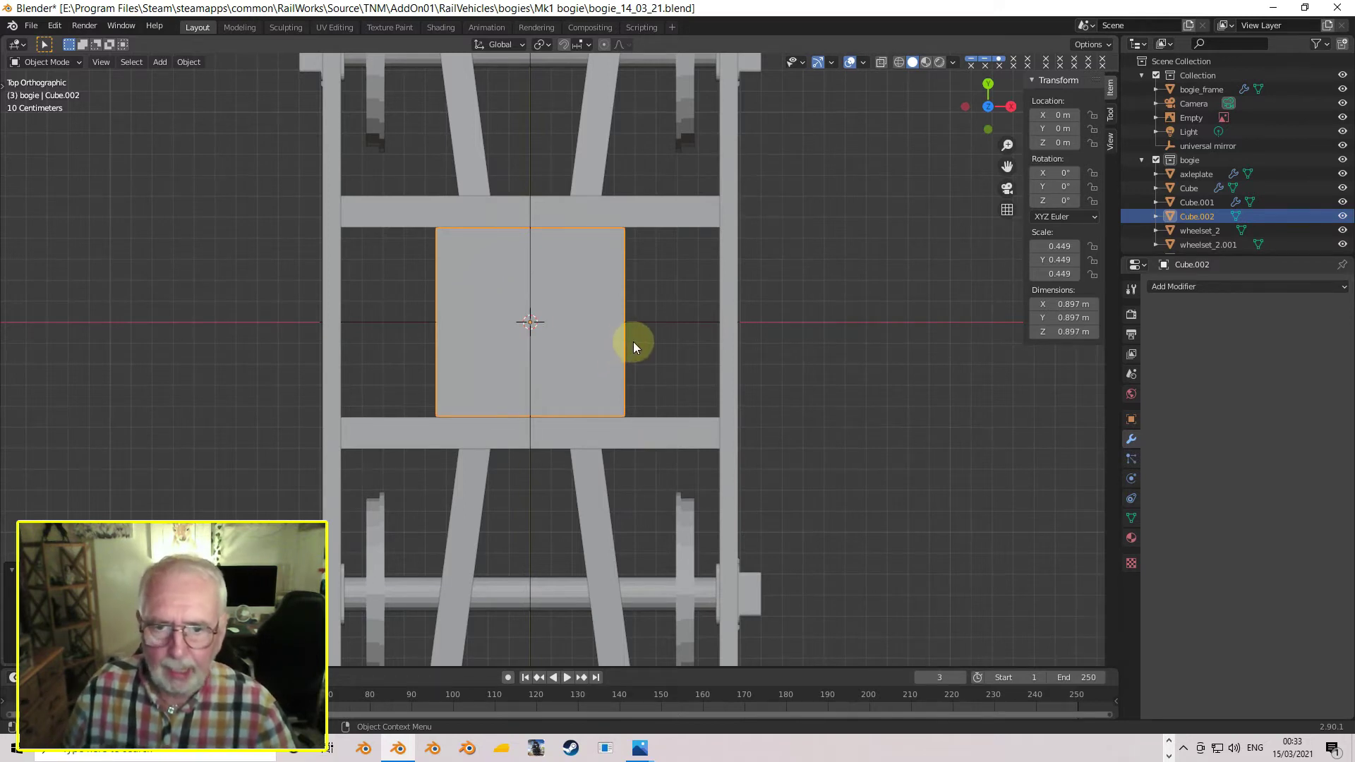
- In right view, move the cube up along Z by about 0.128 m to level its upper face with the frame
middle_click_drag(633, 341, 477, 256)
key("KP_3")
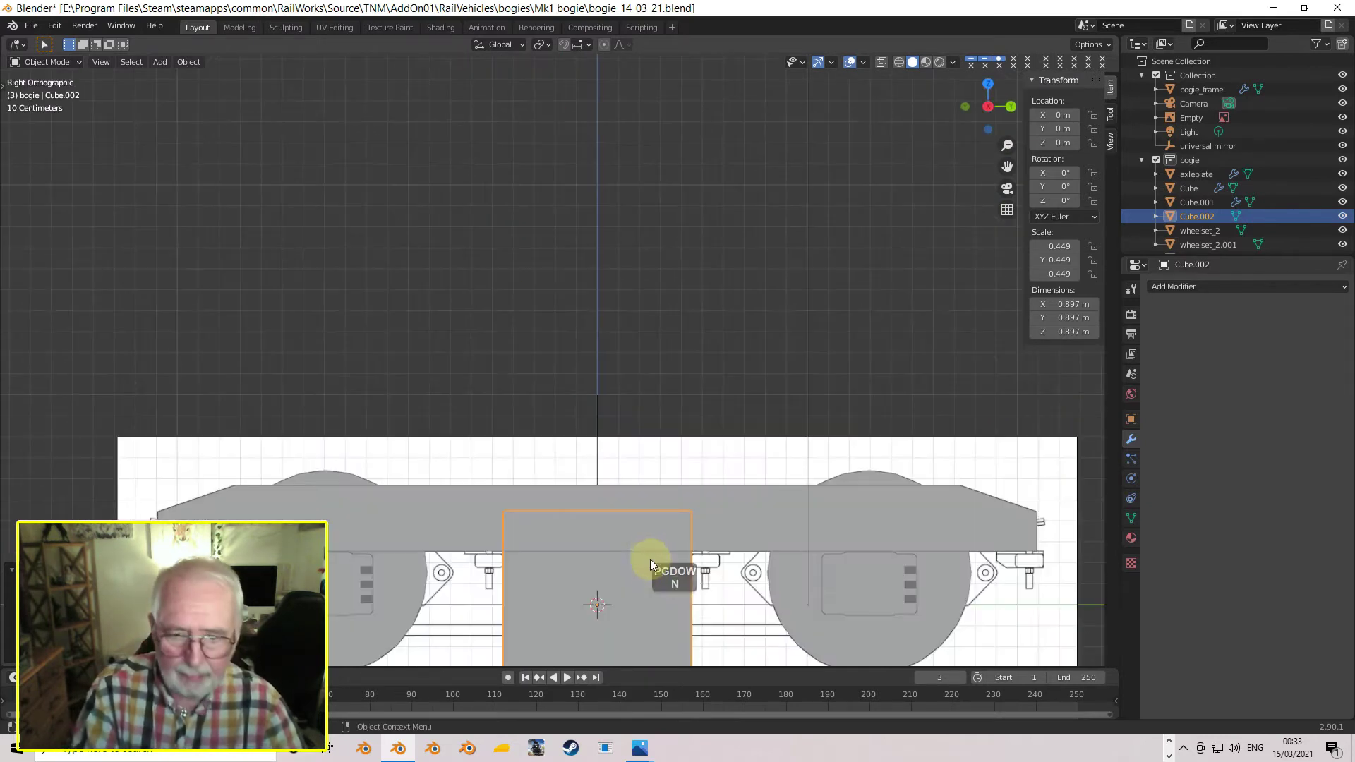
middle_click_drag(651, 566, 631, 384, "shift")
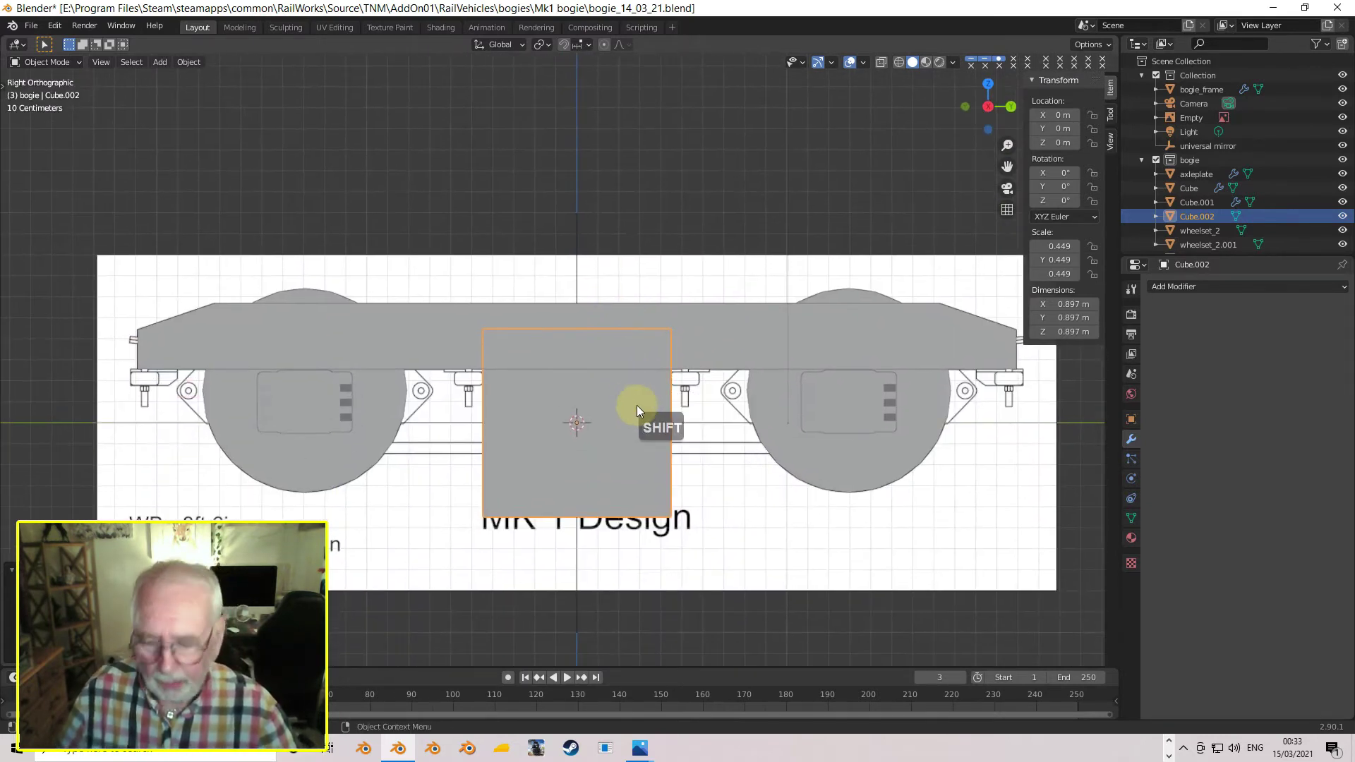
key("g")
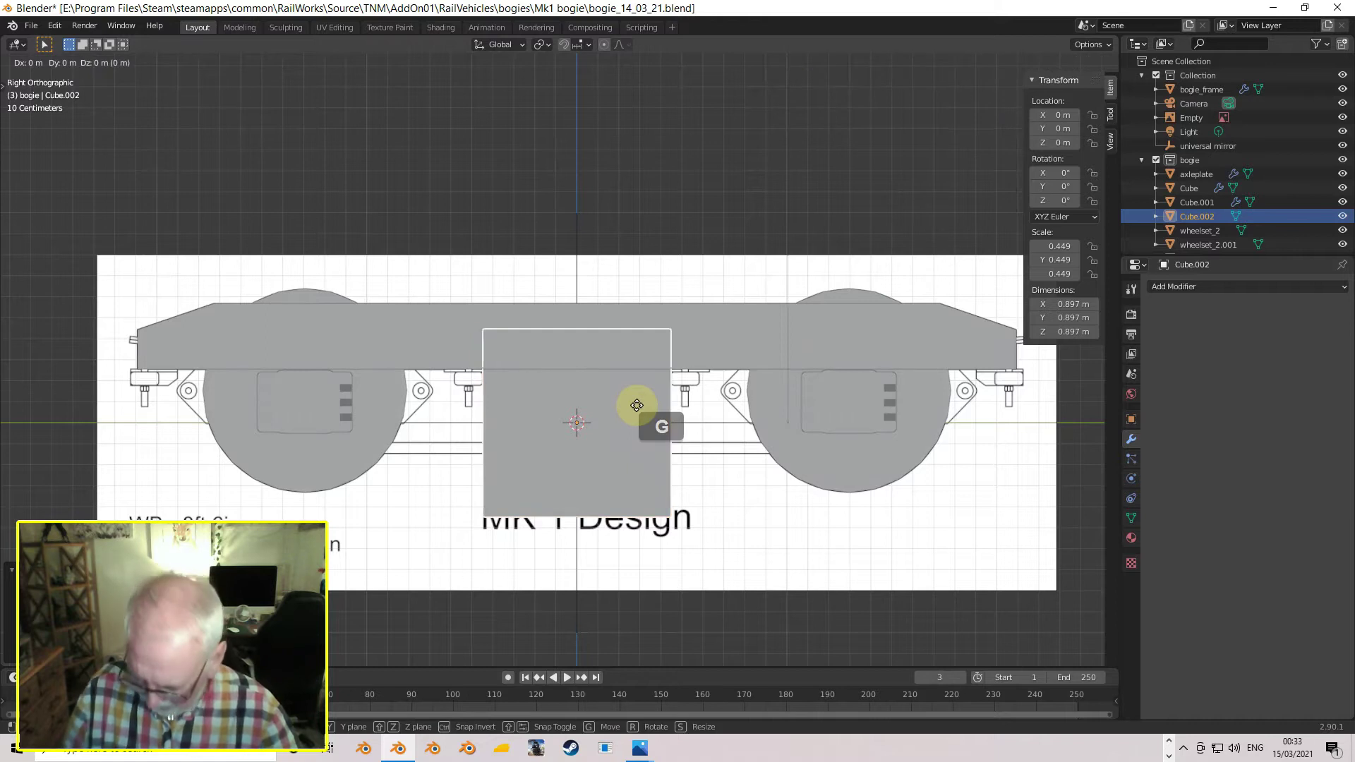
key("z")
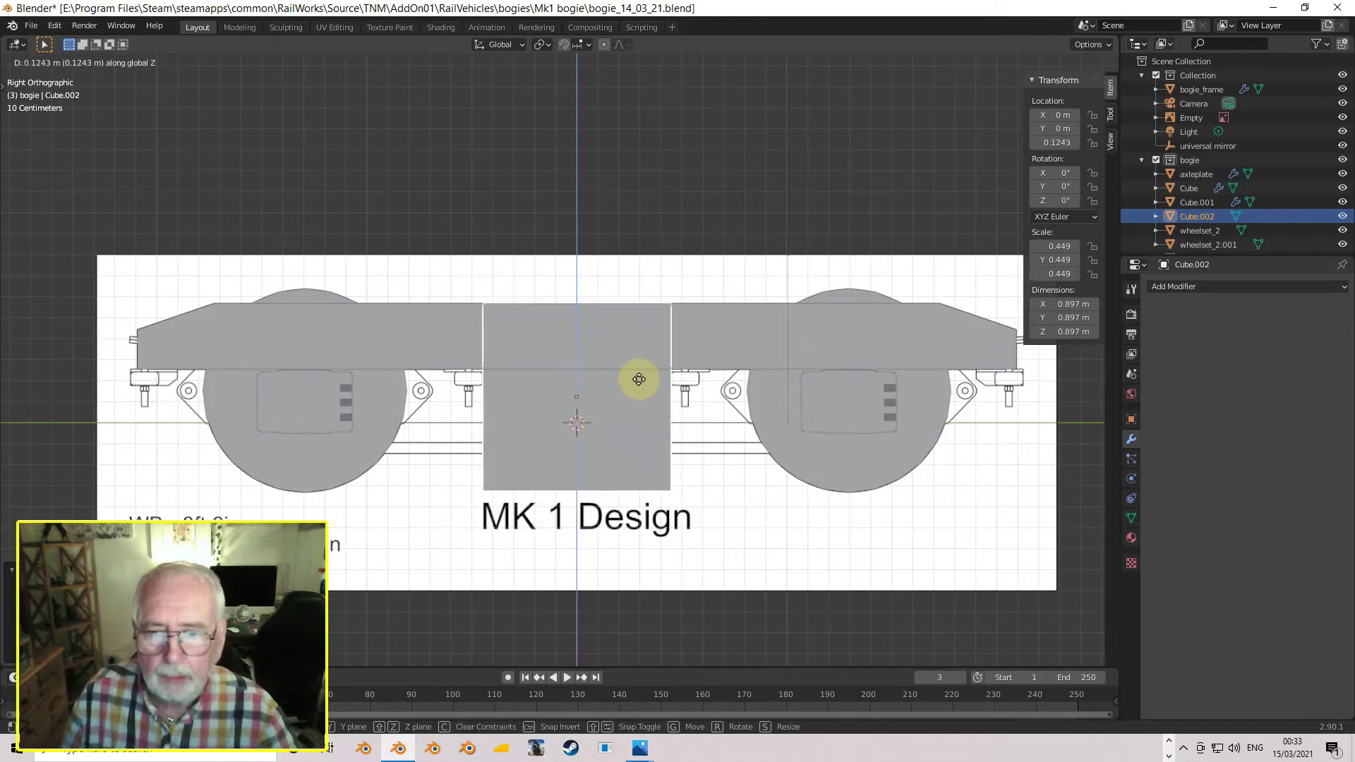
left_click(638, 379)
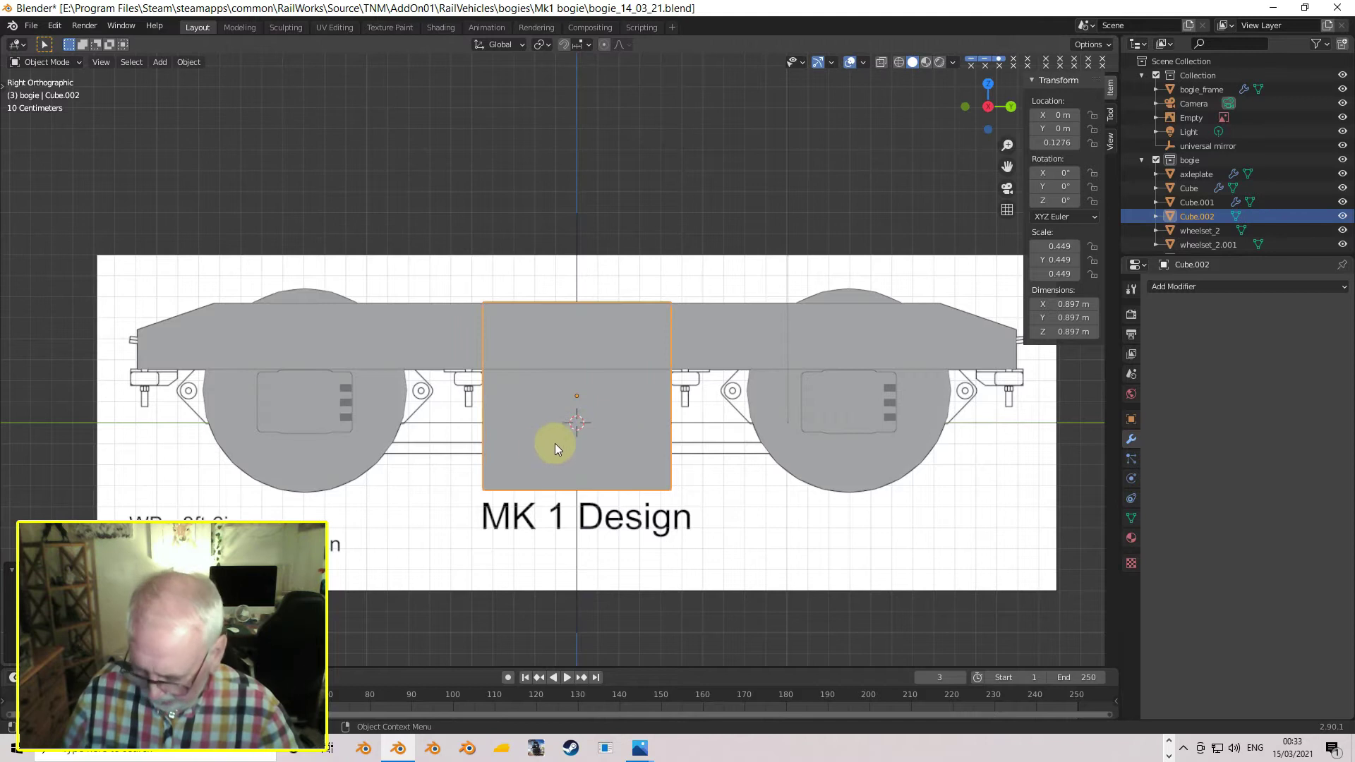
- In the cube's mesh, select the lower vertices with X-ray on and raise them along Z by about 0.534 m to make the block shallower
key("Tab")
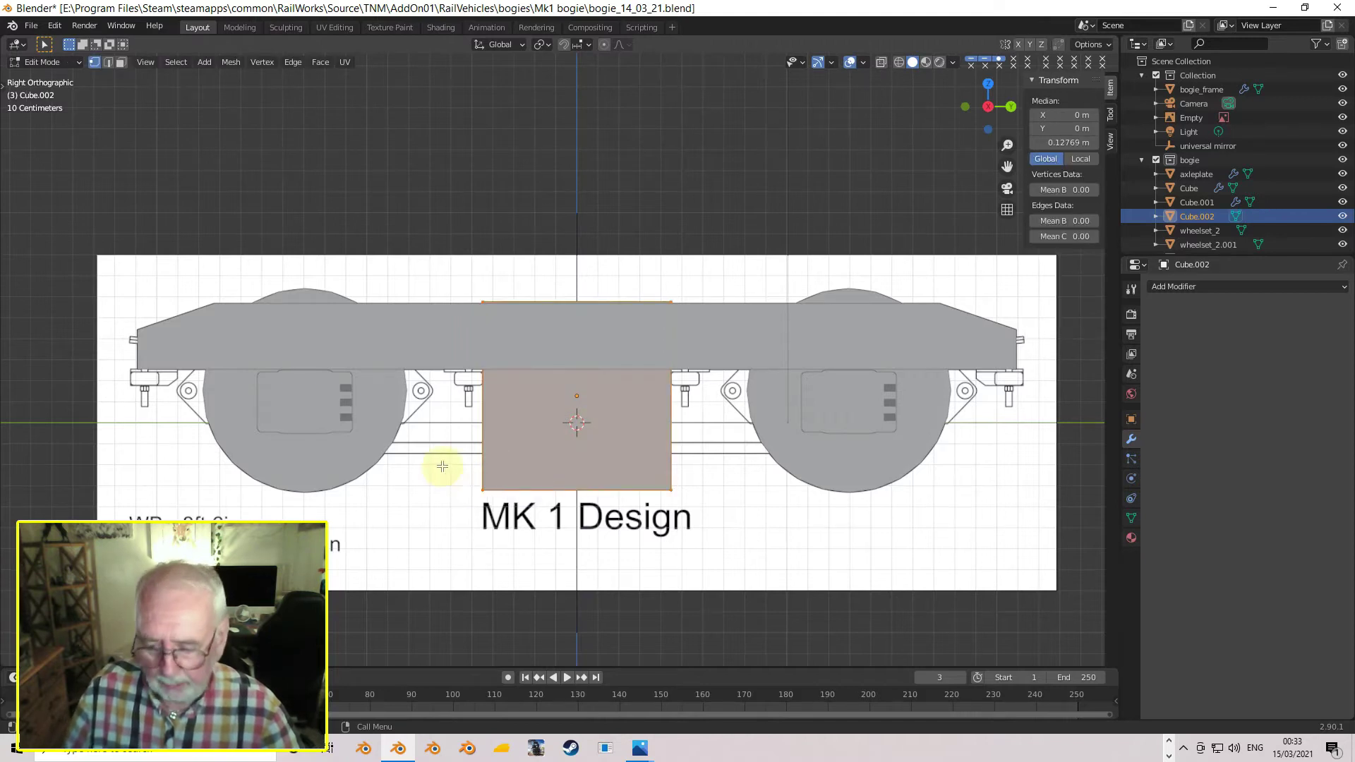
key("alt+a")
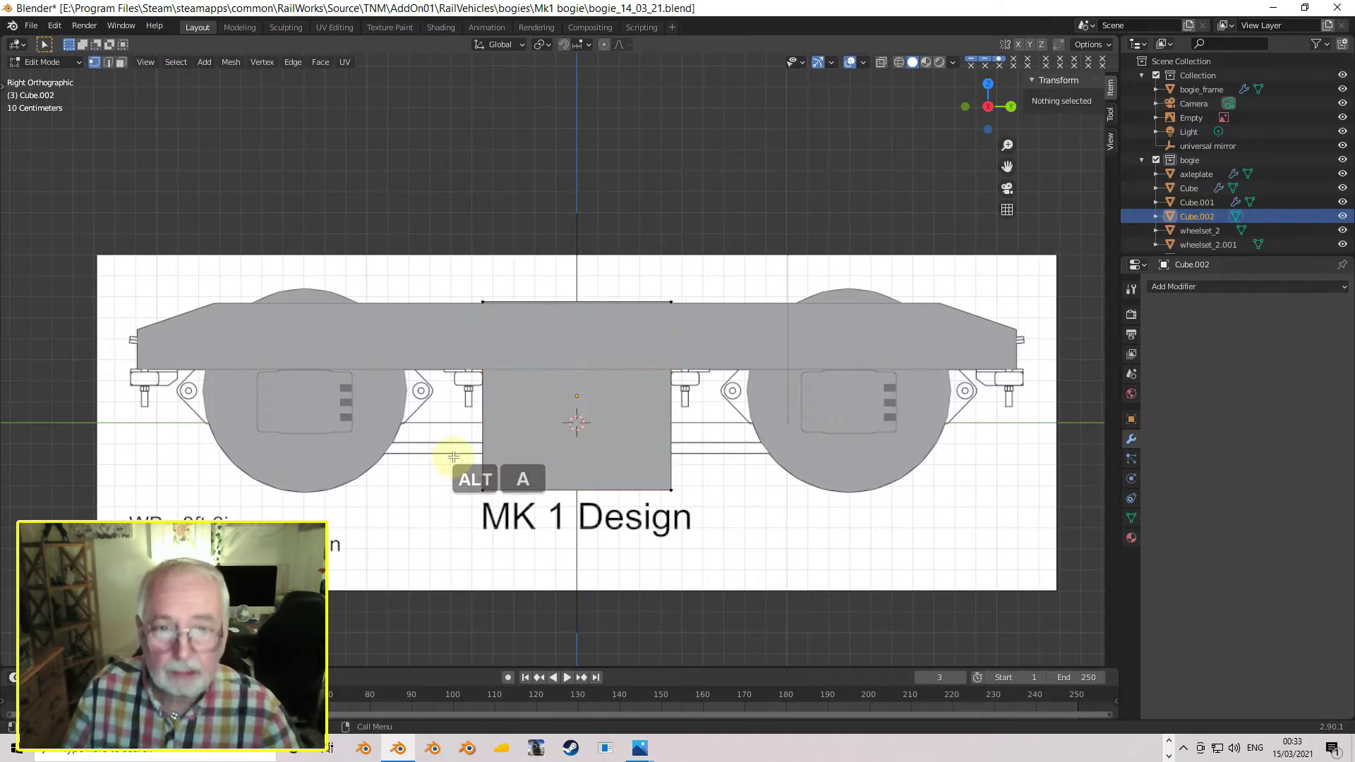
left_click(881, 63)
key("b")
left_click_drag(440, 455, 707, 508)
key("g")
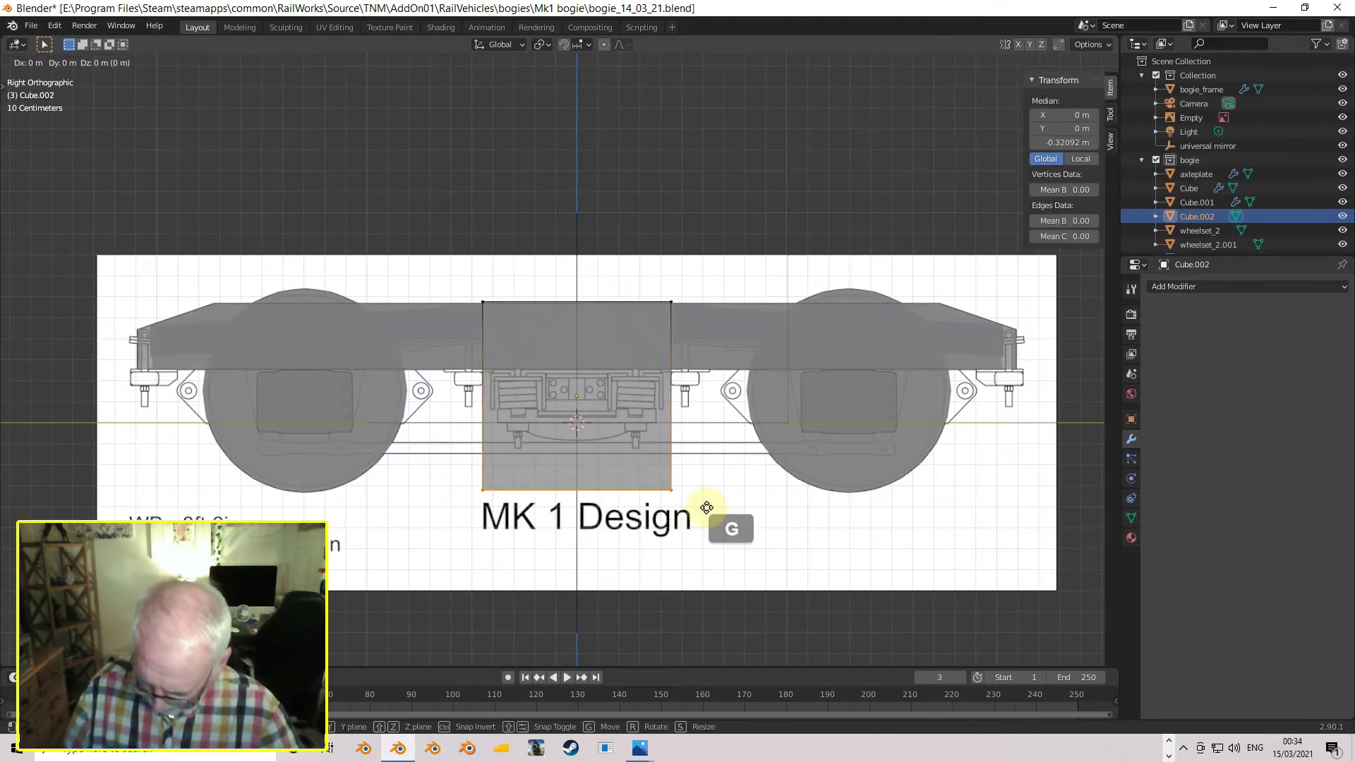
key("z")
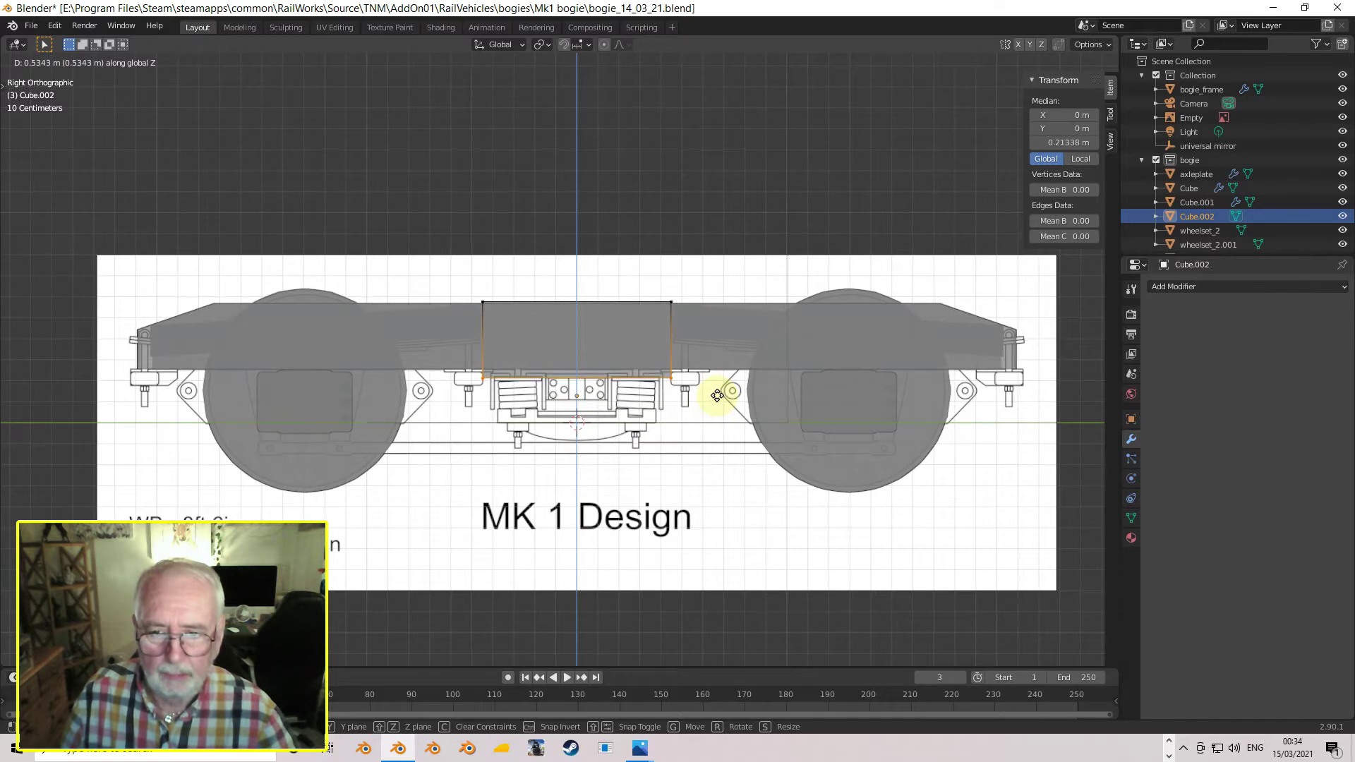
left_click(722, 391)
- Add two parallel loop cuts across the block and scale them apart along Y toward the cross-beams
middle_click_drag(723, 395, 536, 444)
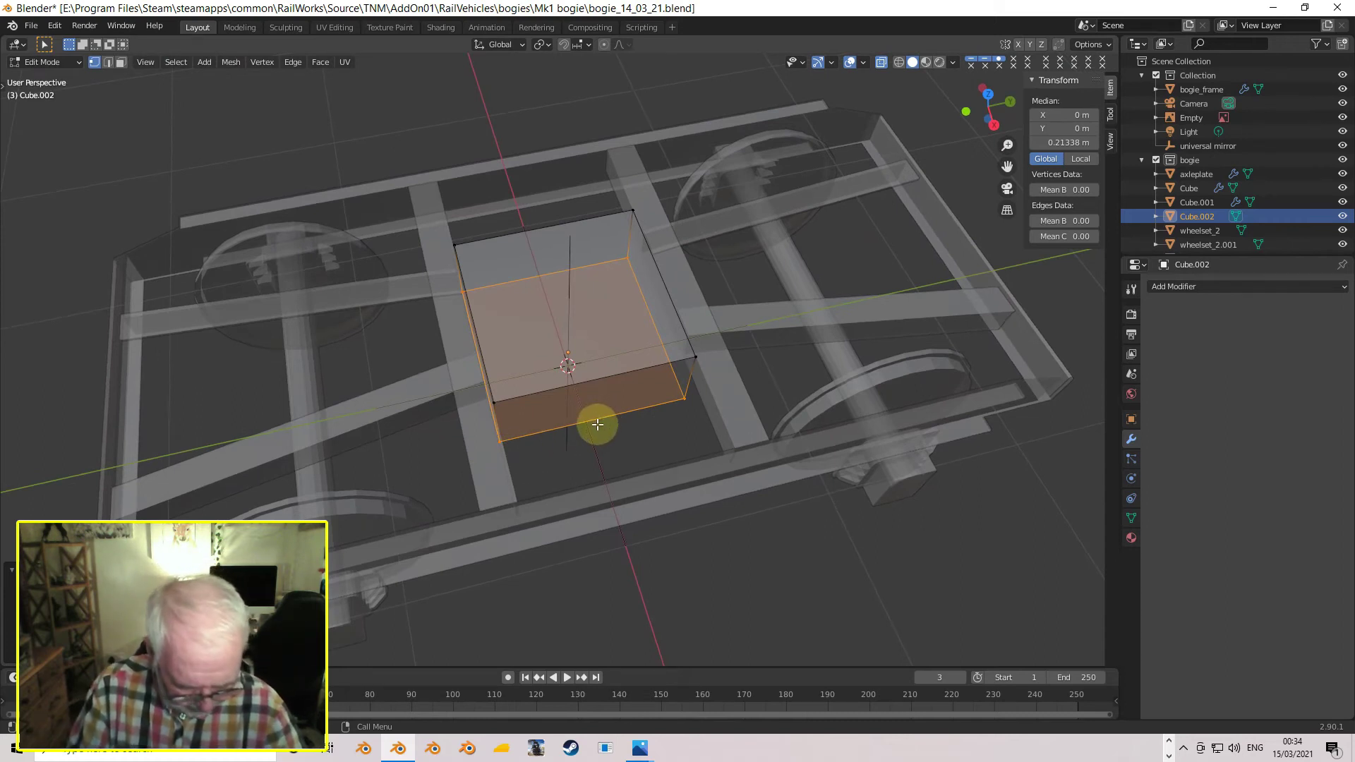
key("KP_7")
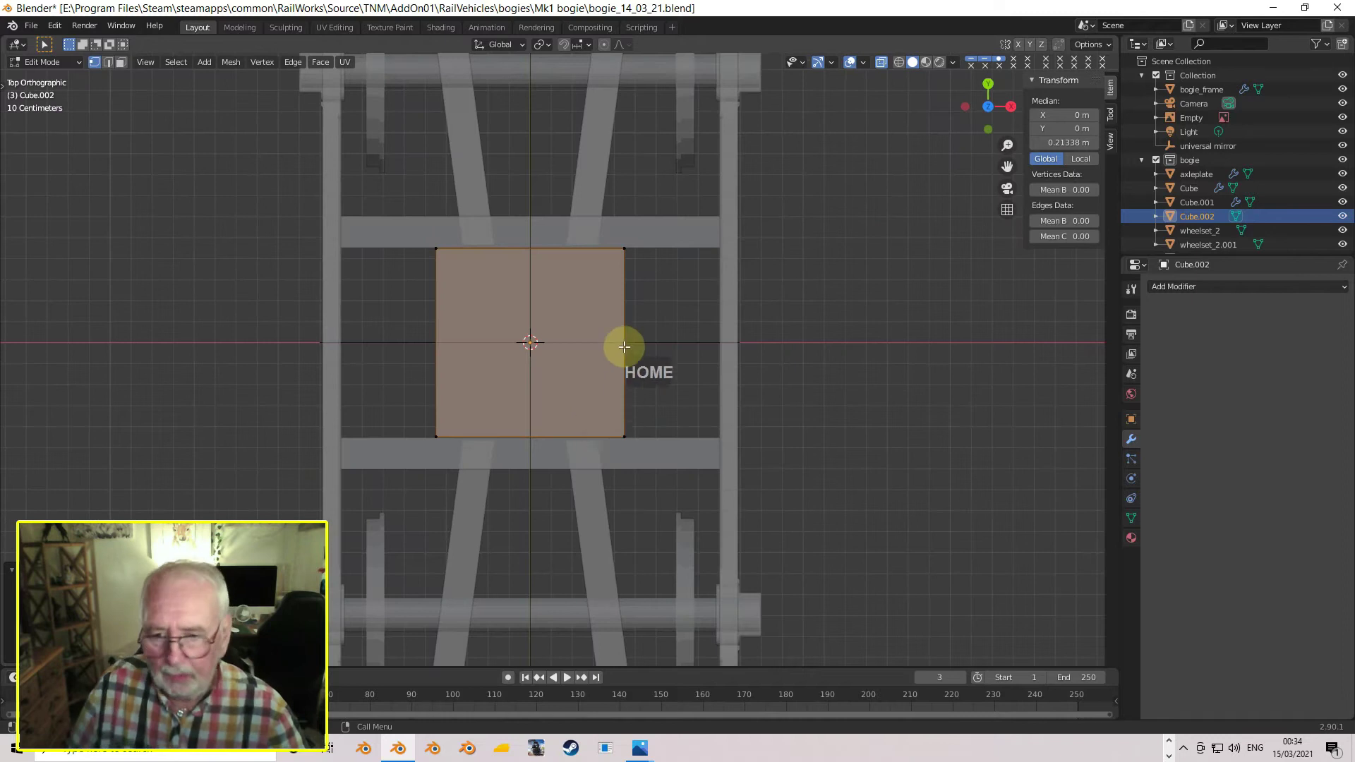
key("ctrl+r")
scroll(632, 359, "up", 1)
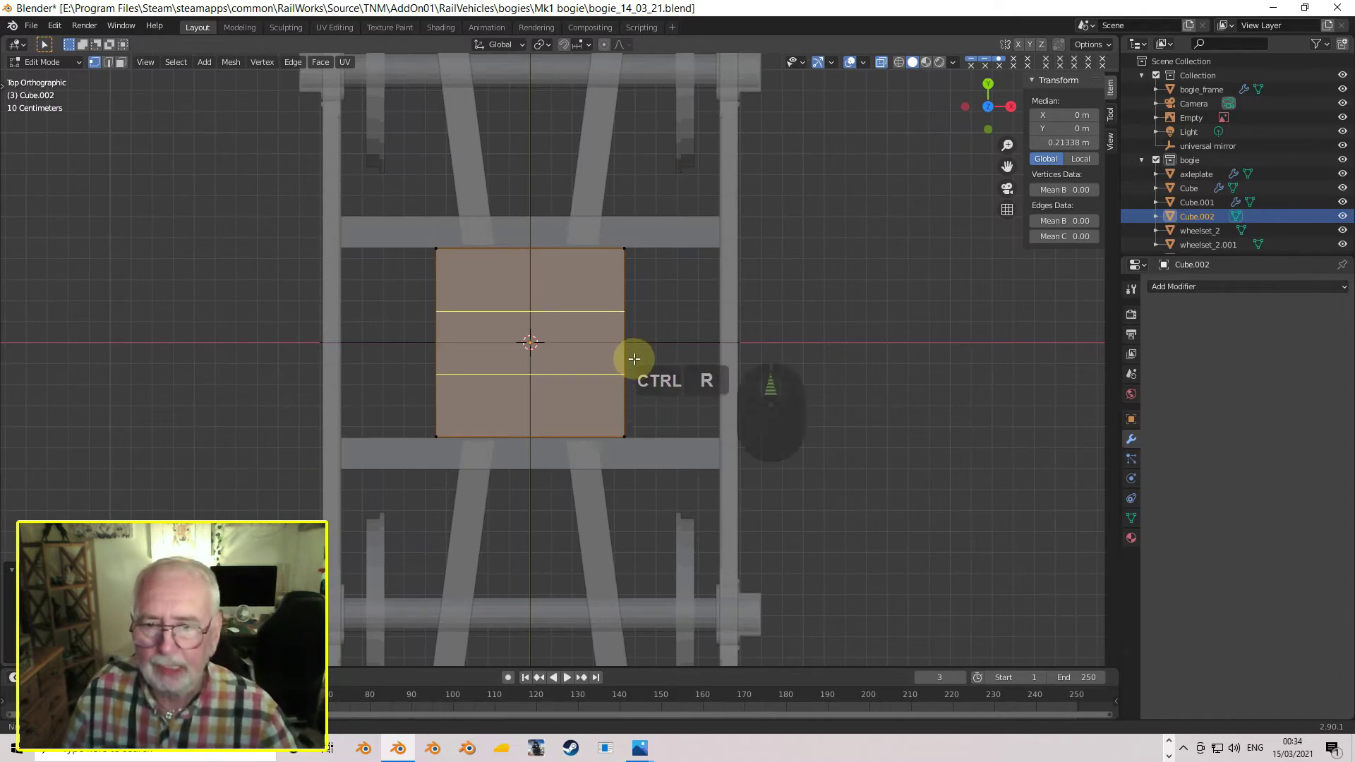
left_click(633, 359)
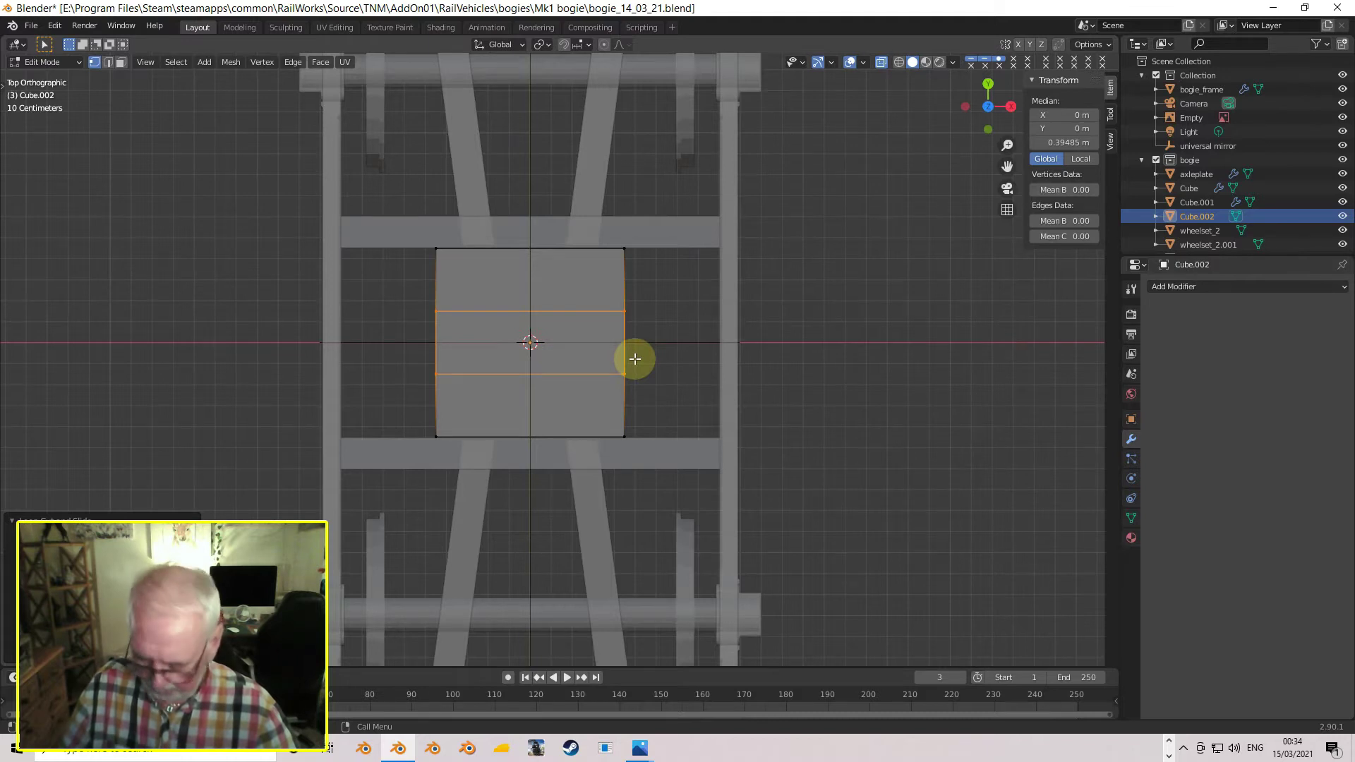
key("s")
key("y")
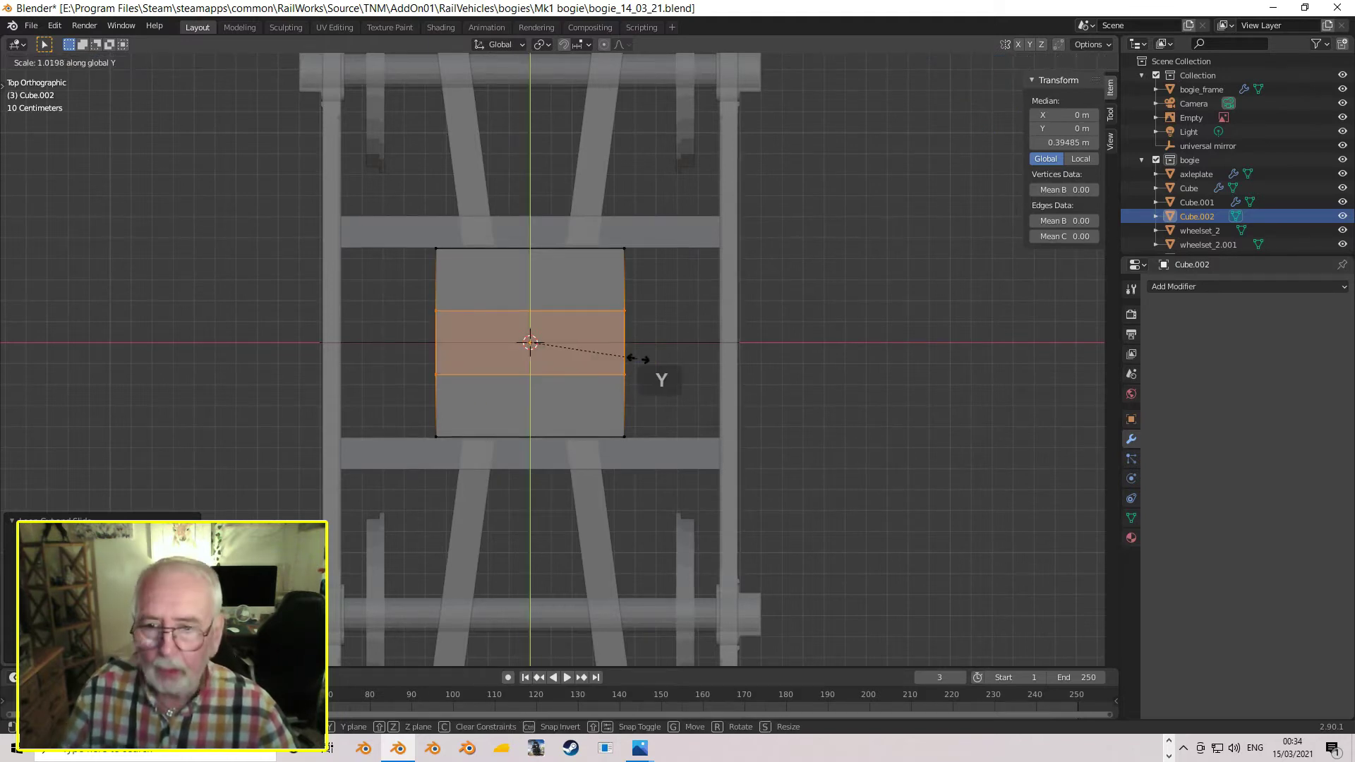
left_click(713, 361)
- Extrude the middle face of the block's positive X side outward by about 0.33 m in top view
middle_click_drag(714, 357, 600, 376)
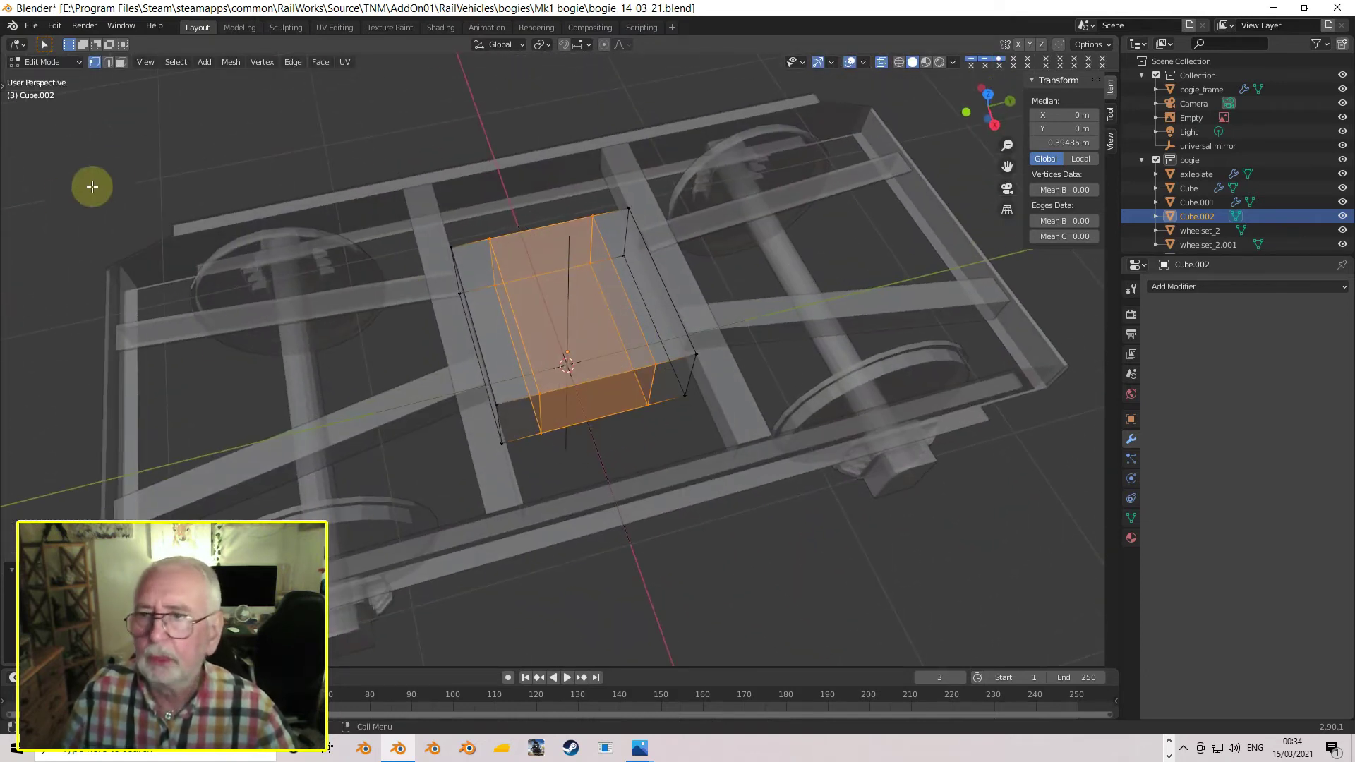
left_click(121, 62)
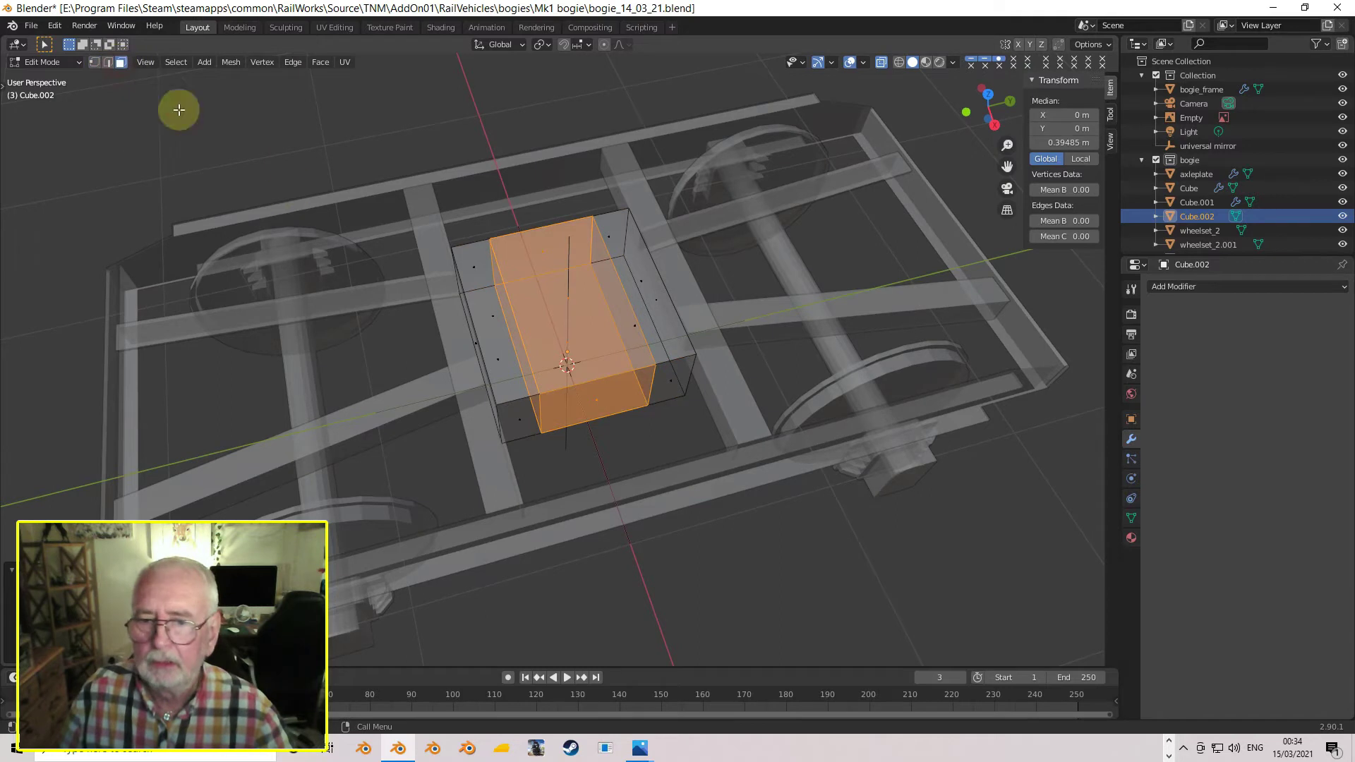
left_click(594, 403)
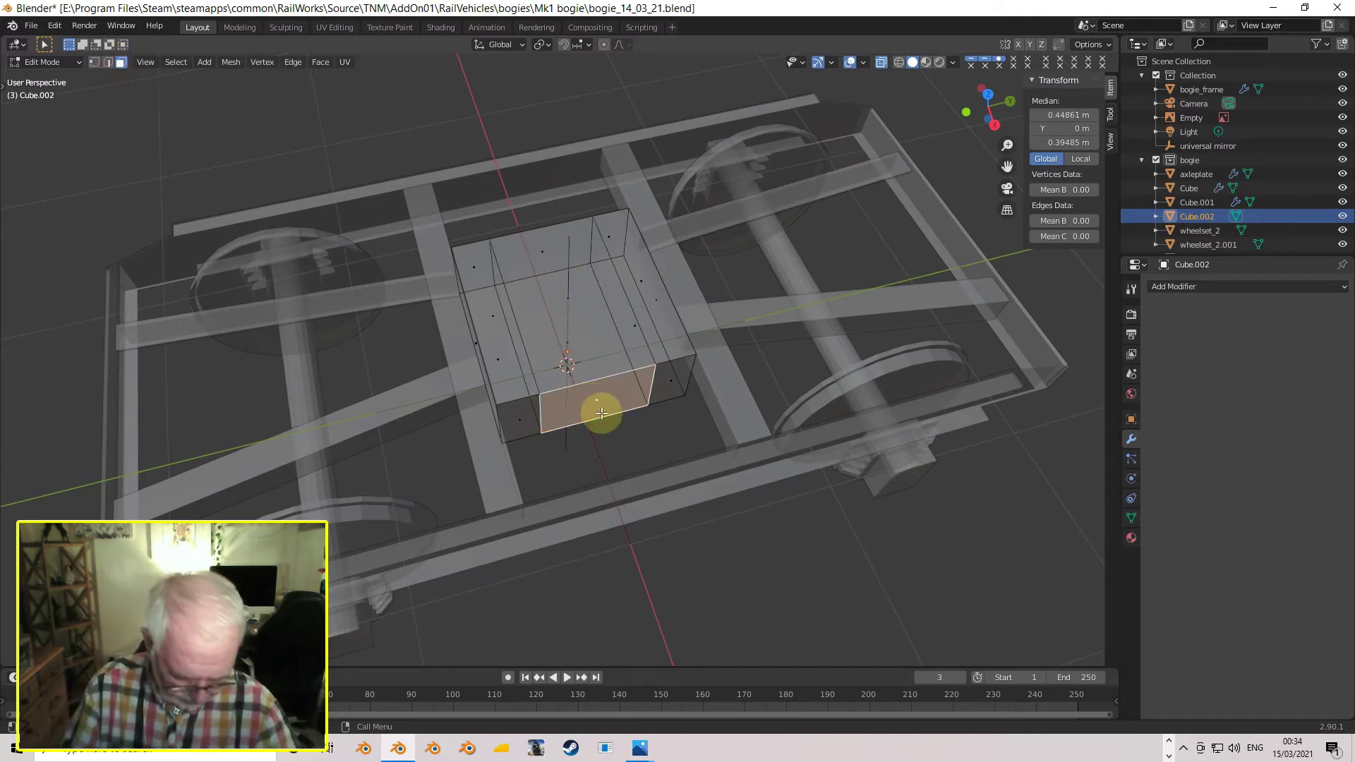
key("KP_7")
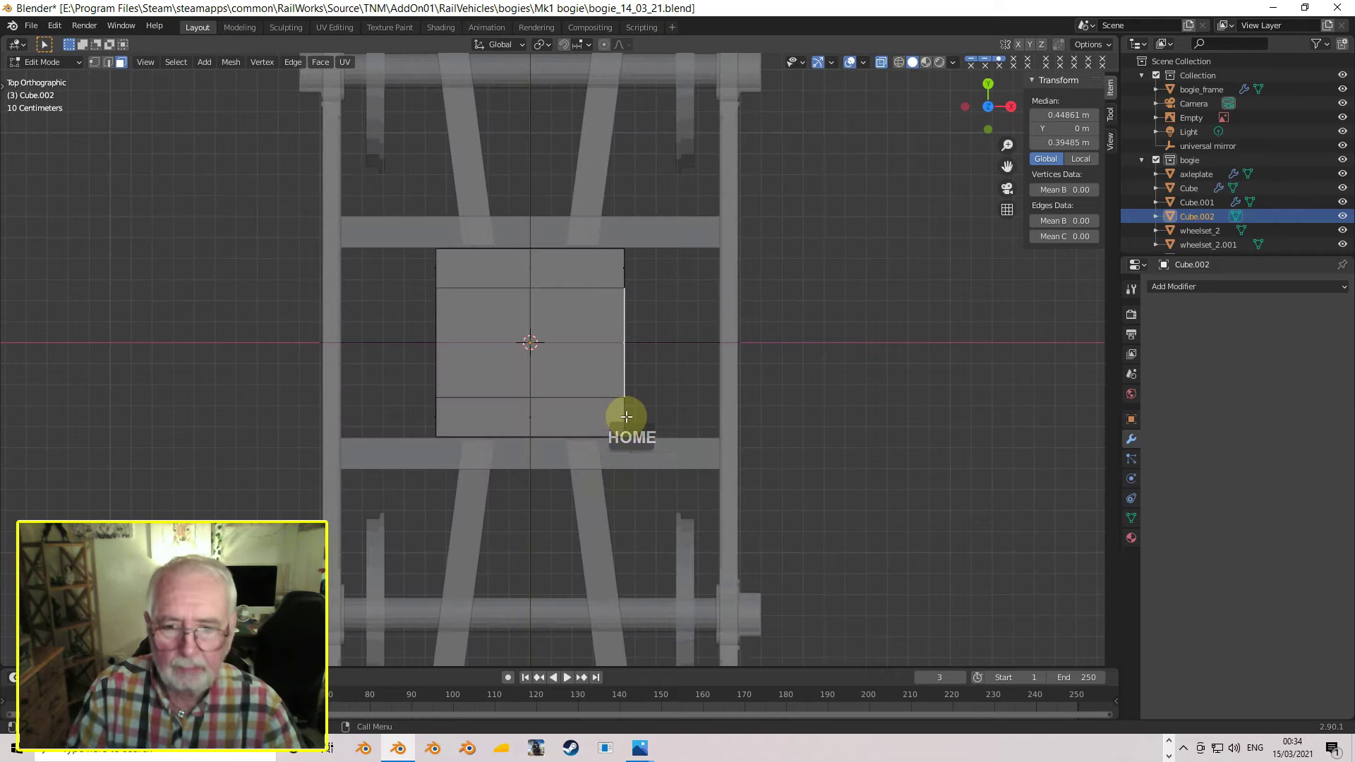
key("e")
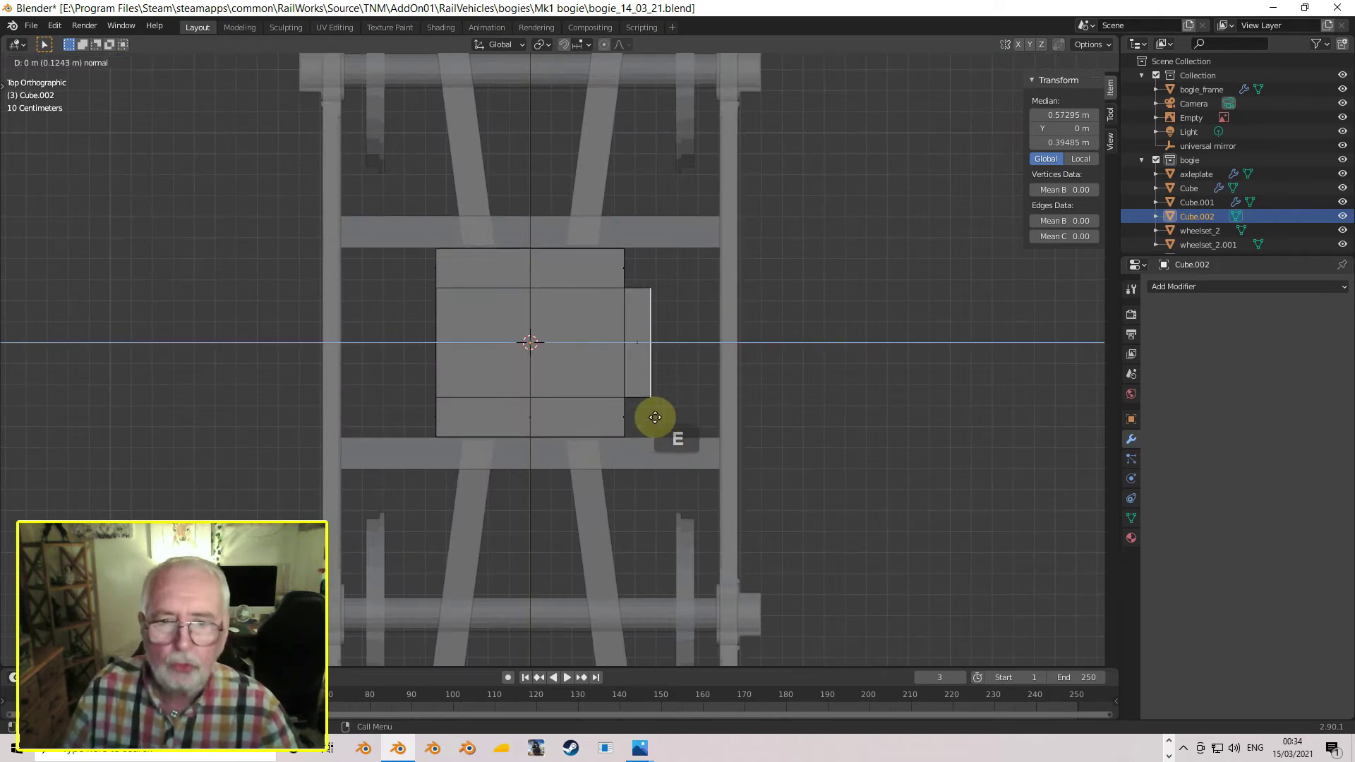
left_click(695, 417)
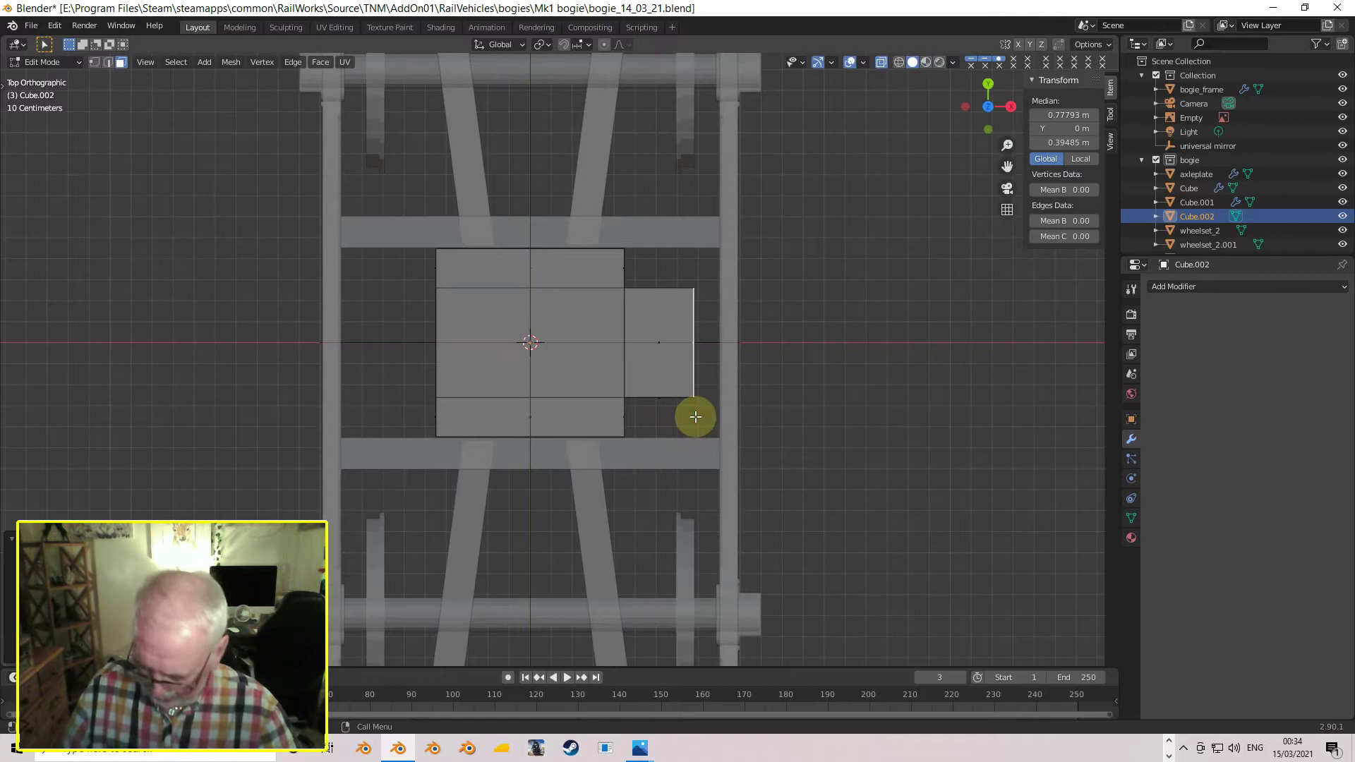
- Scale the extruded end face along Y to about 0.43 to taper the arm
key("s")
key("y")
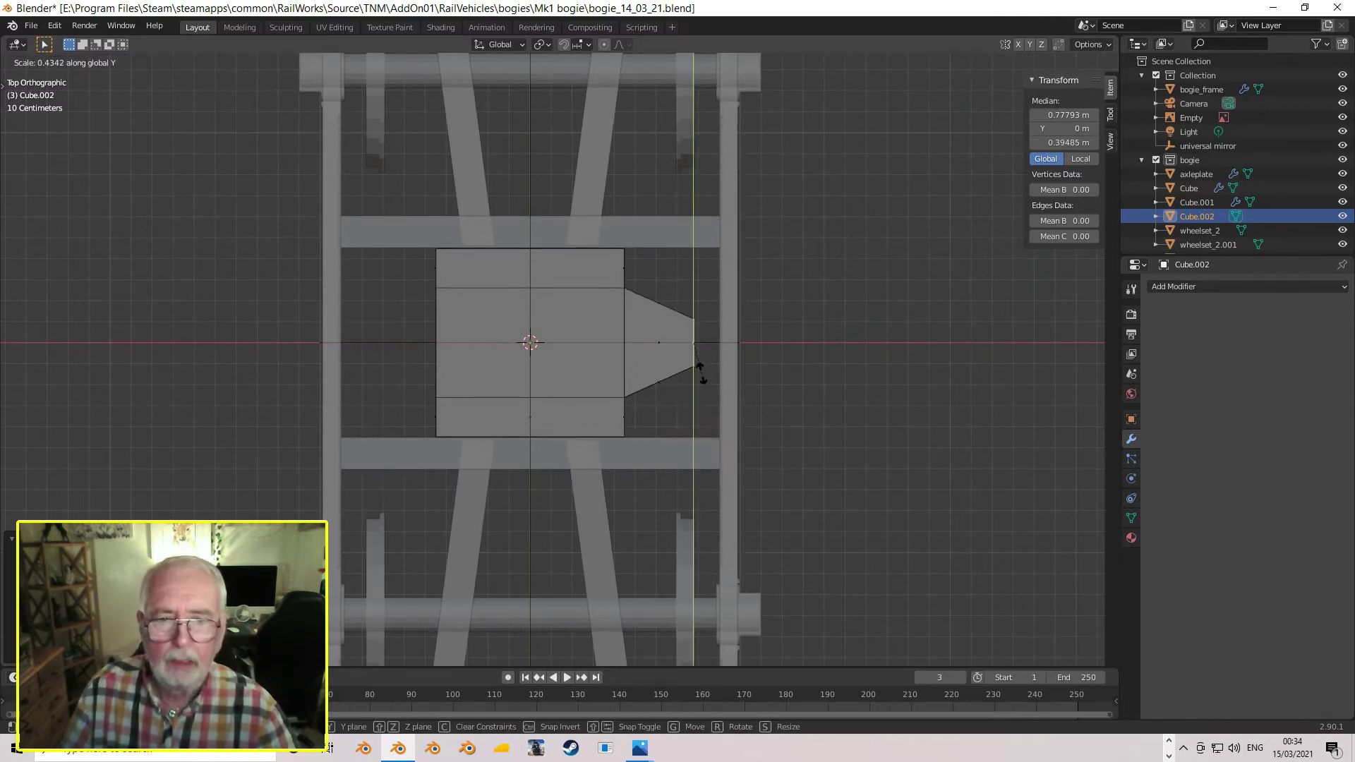
left_click(700, 372)
- Extrude the tapered arm's end face and move it outward along X by about 0.121 m to meet the side beam
middle_click_drag(810, 396, 511, 312)
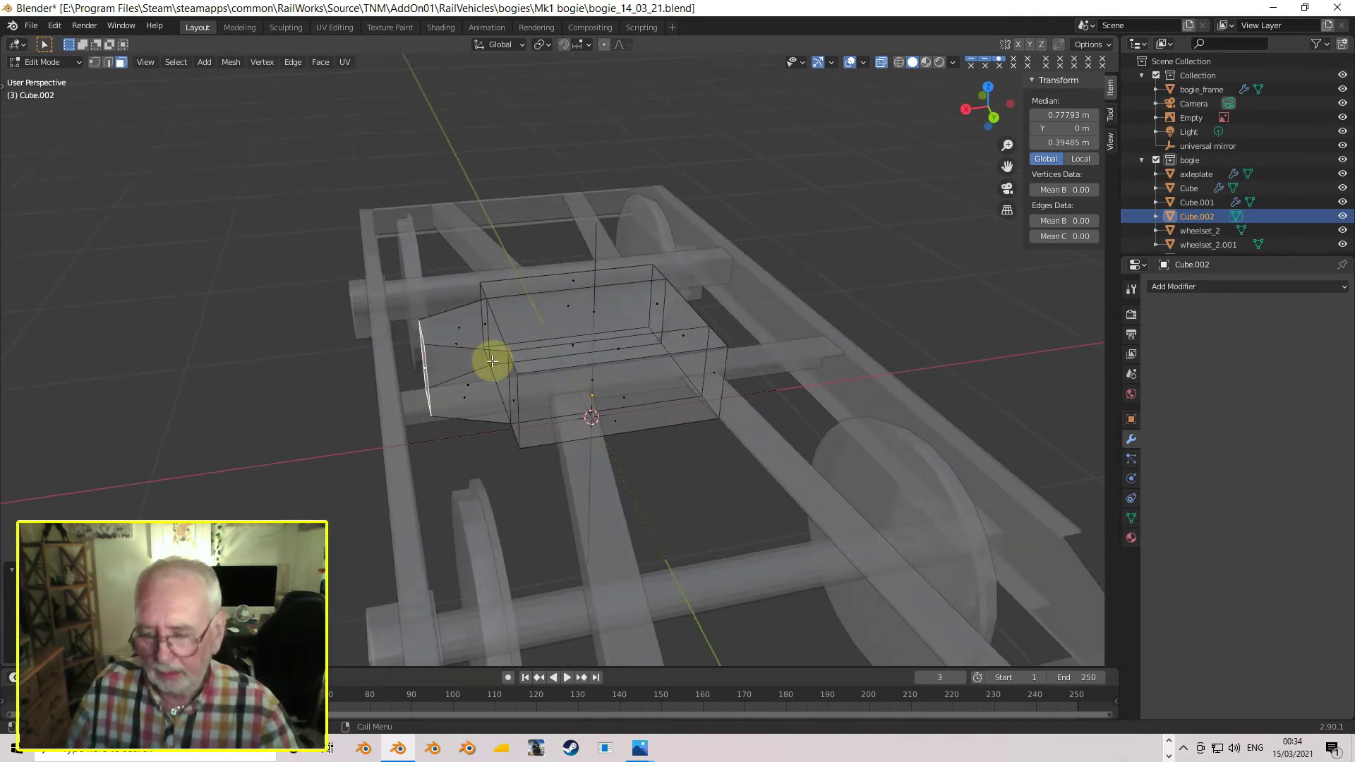
key("e")
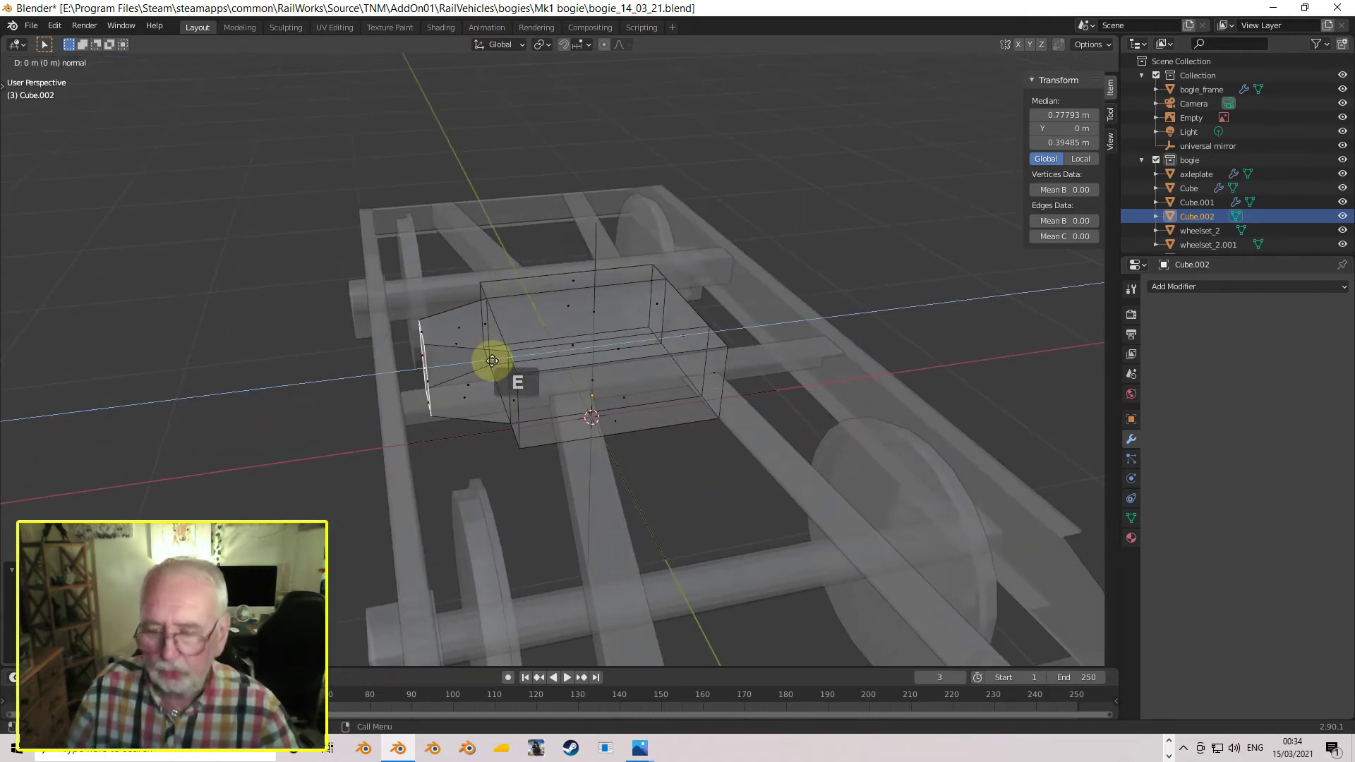
key("x")
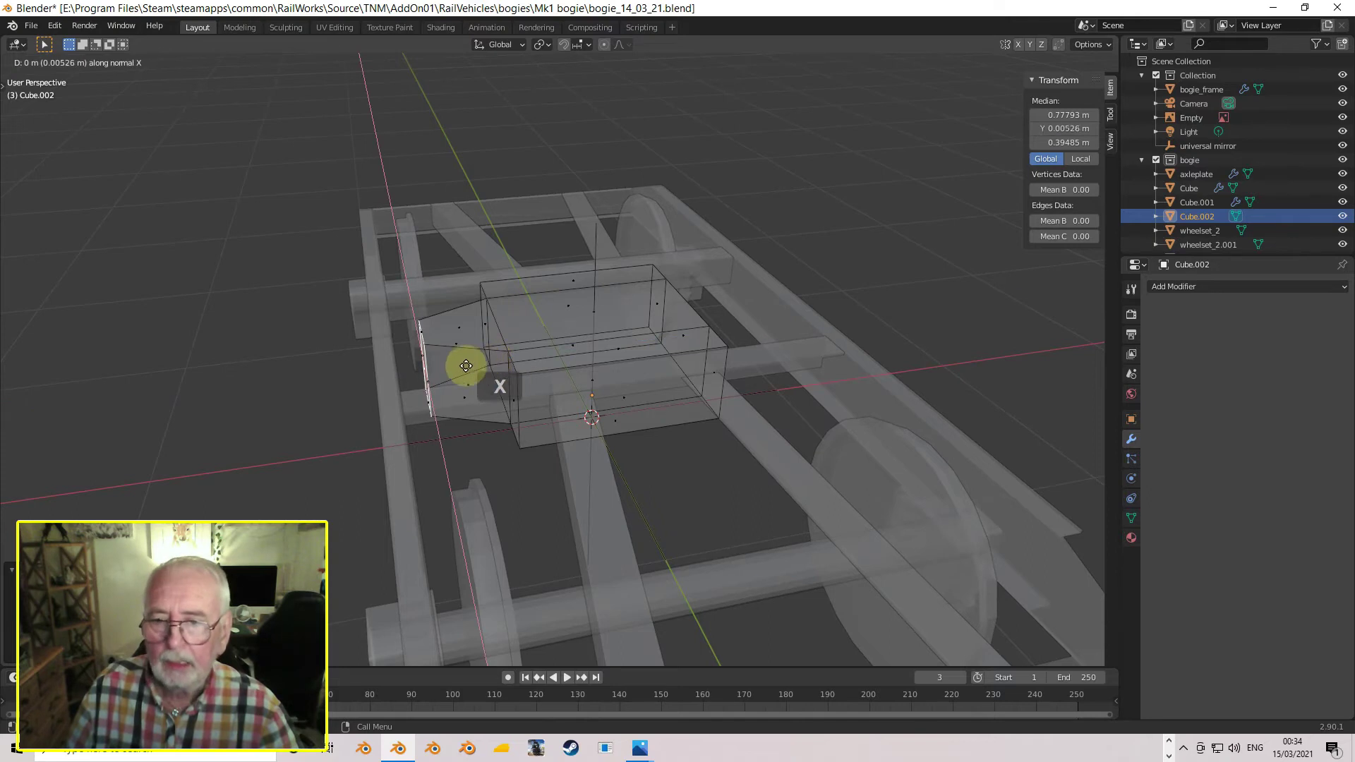
right_click(517, 357)
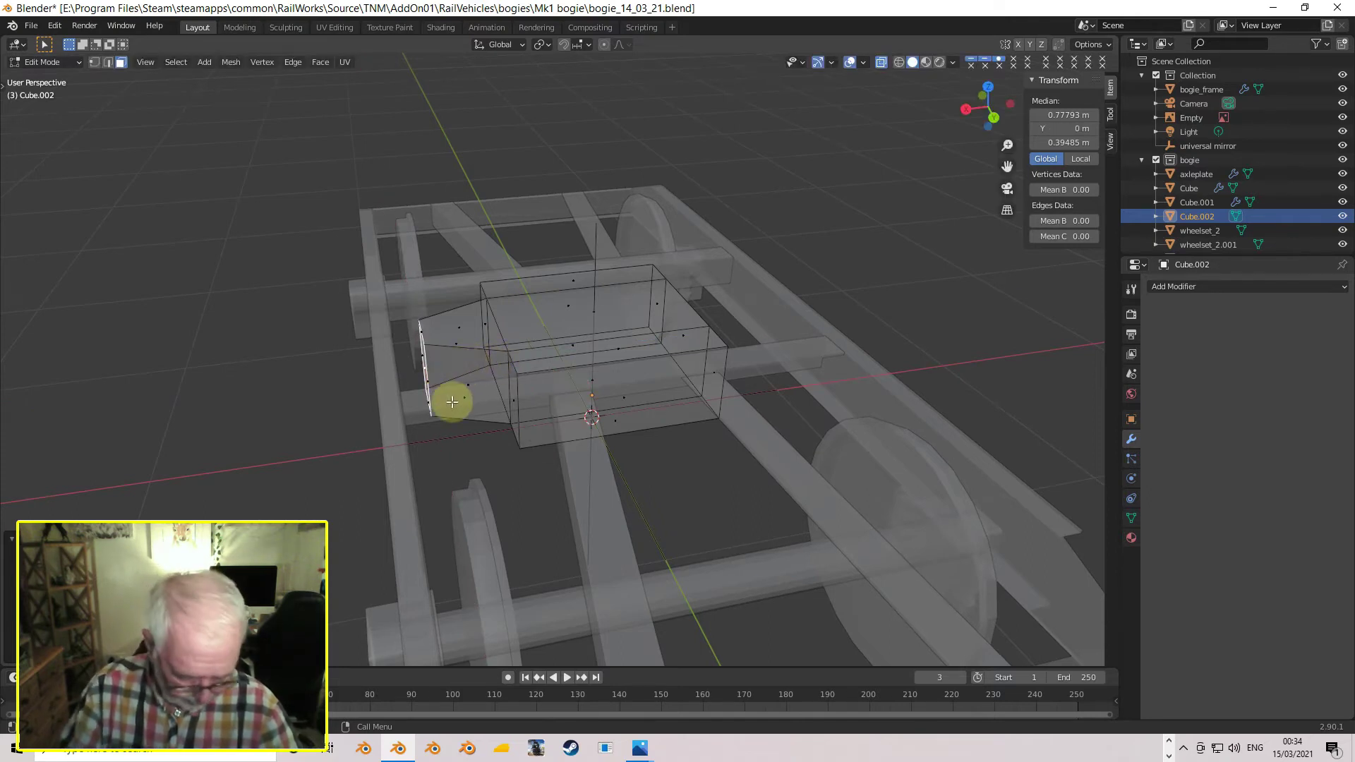
key("KP_Home")
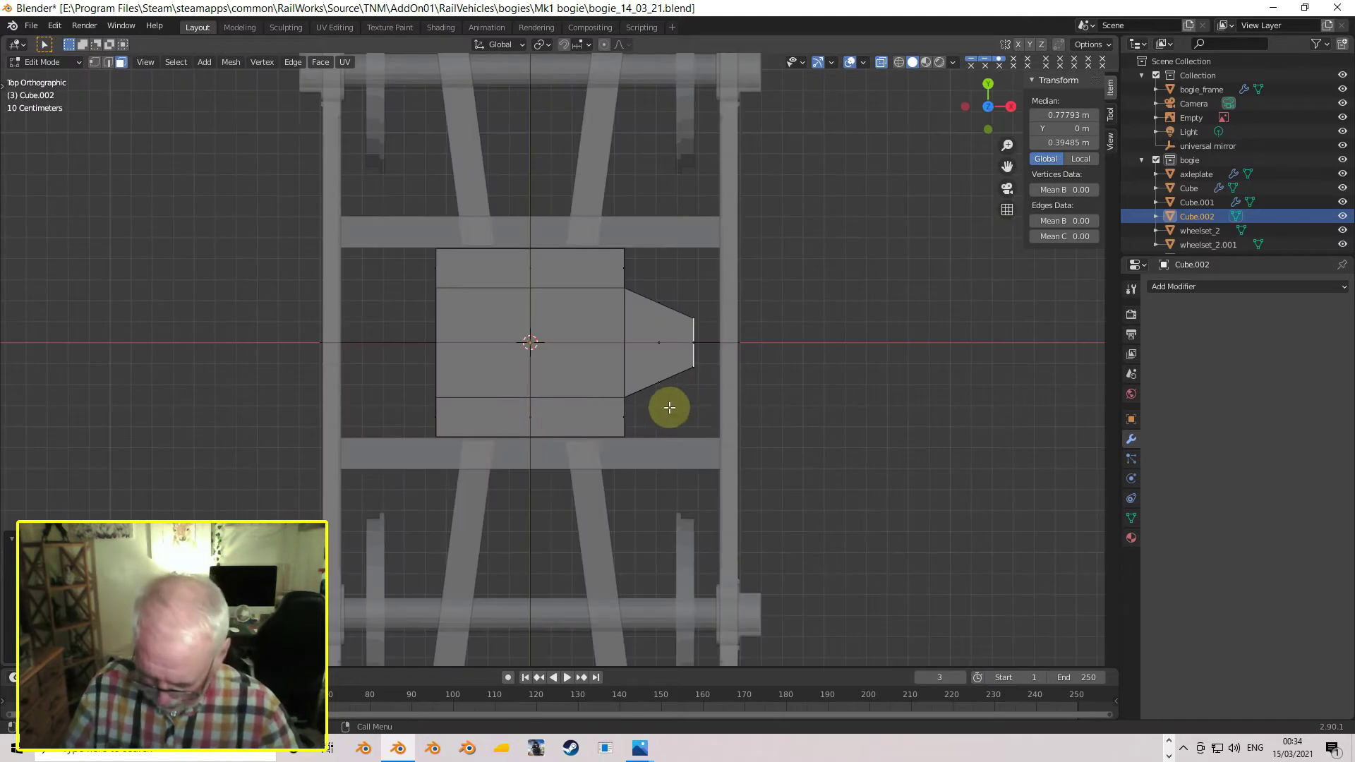
key("g")
key("x")
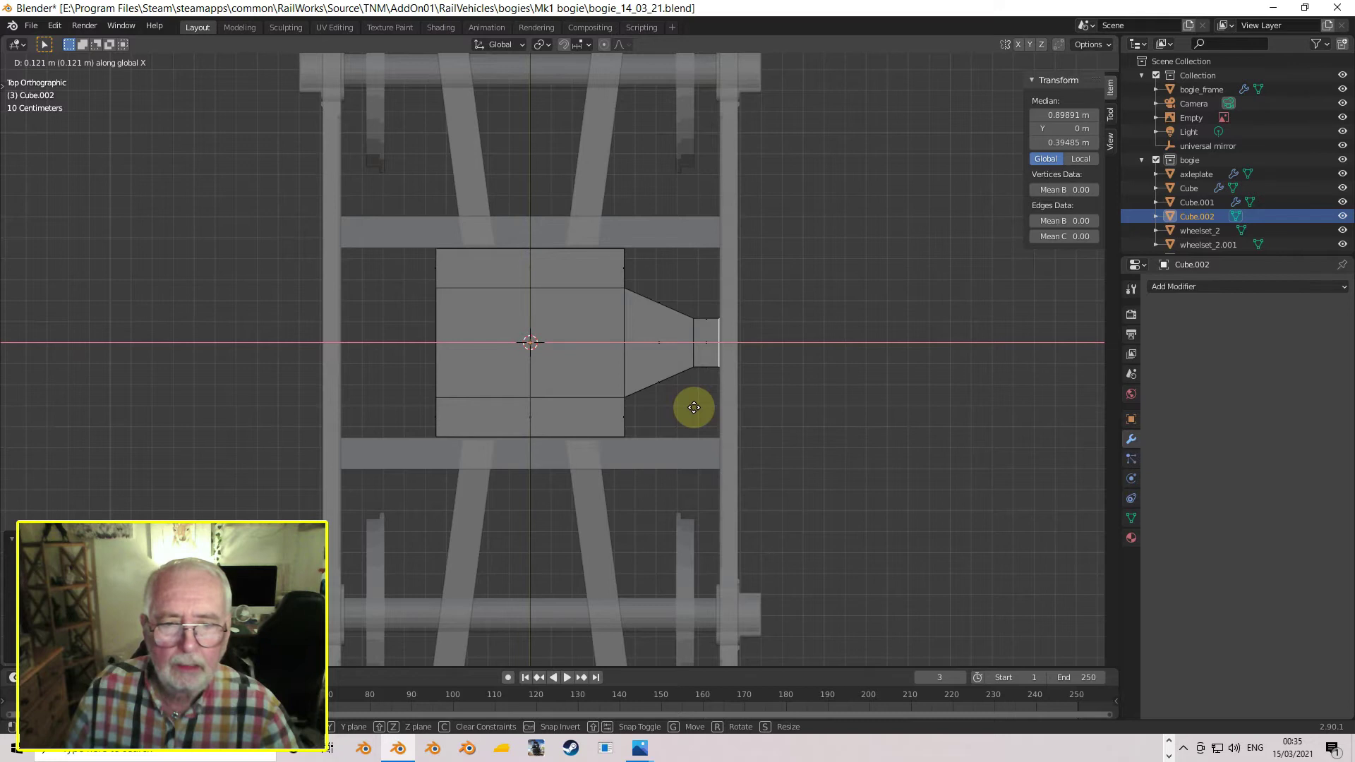
left_click(723, 402)
middle_click_drag(723, 402, 650, 357)
left_click(671, 393)
middle_click_drag(726, 393, 571, 373)
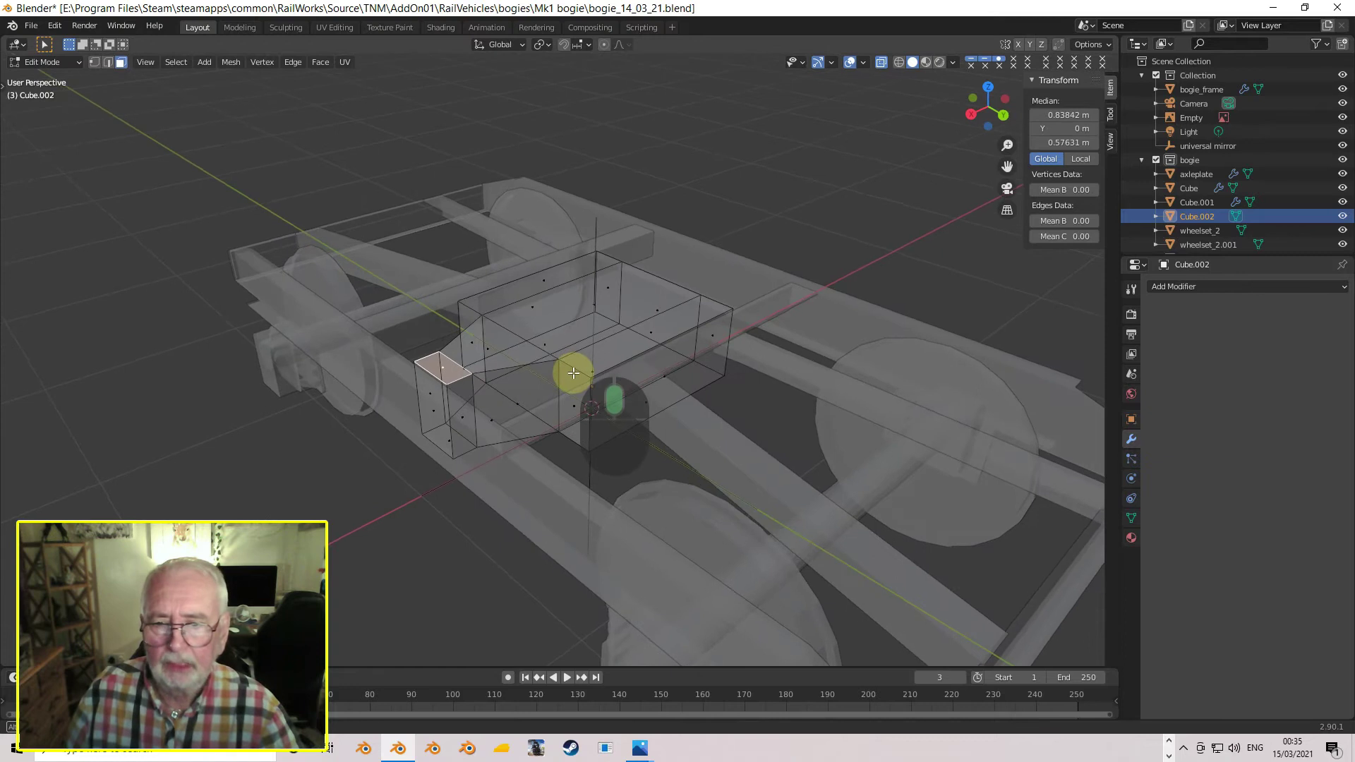
left_click(482, 353)
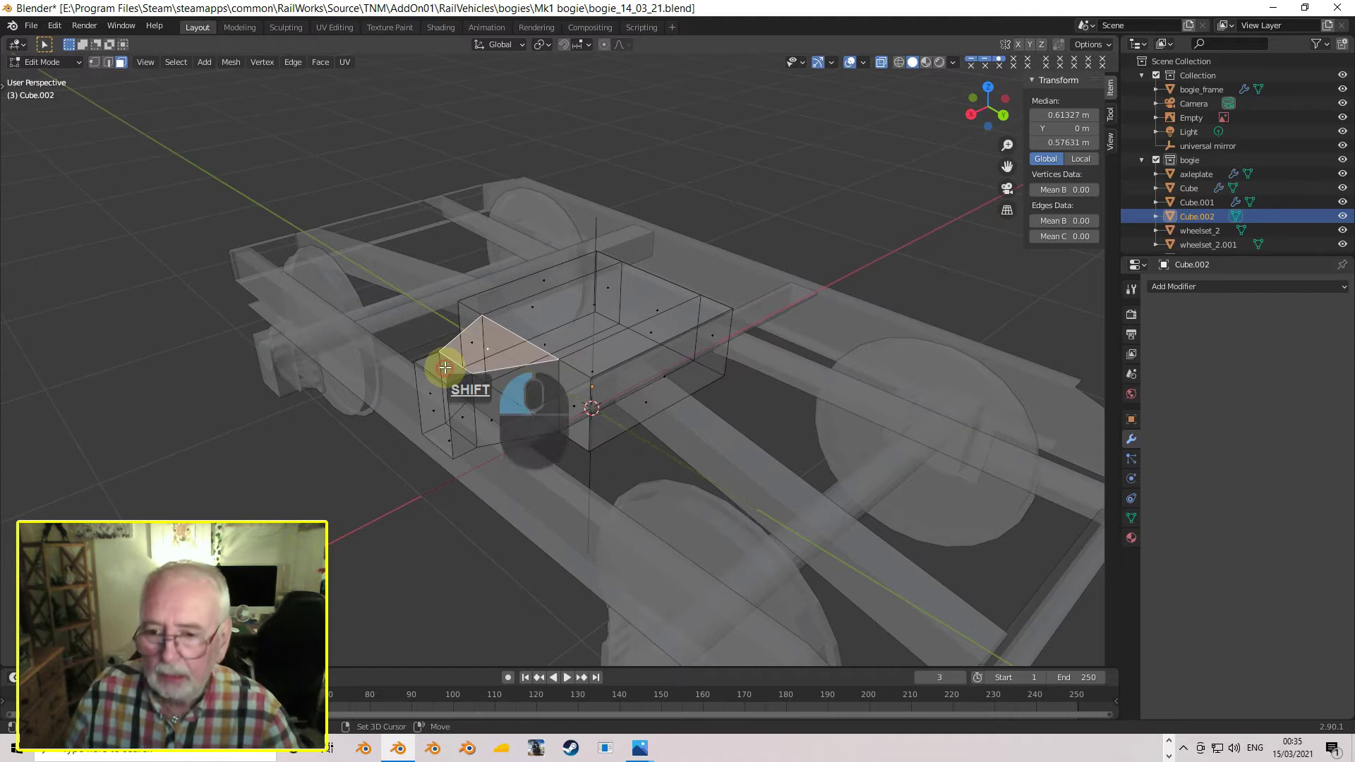
left_click(455, 359, "shift")
key("g")
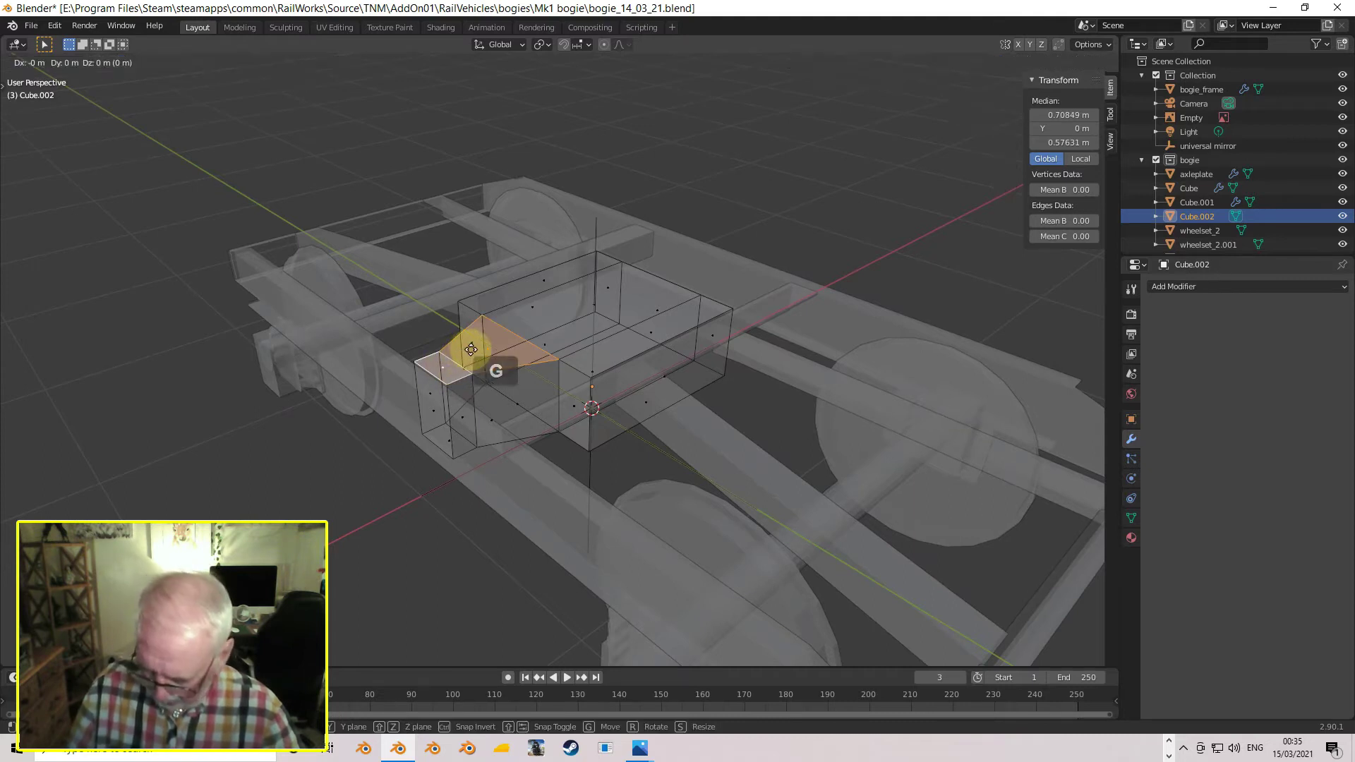
key("z")
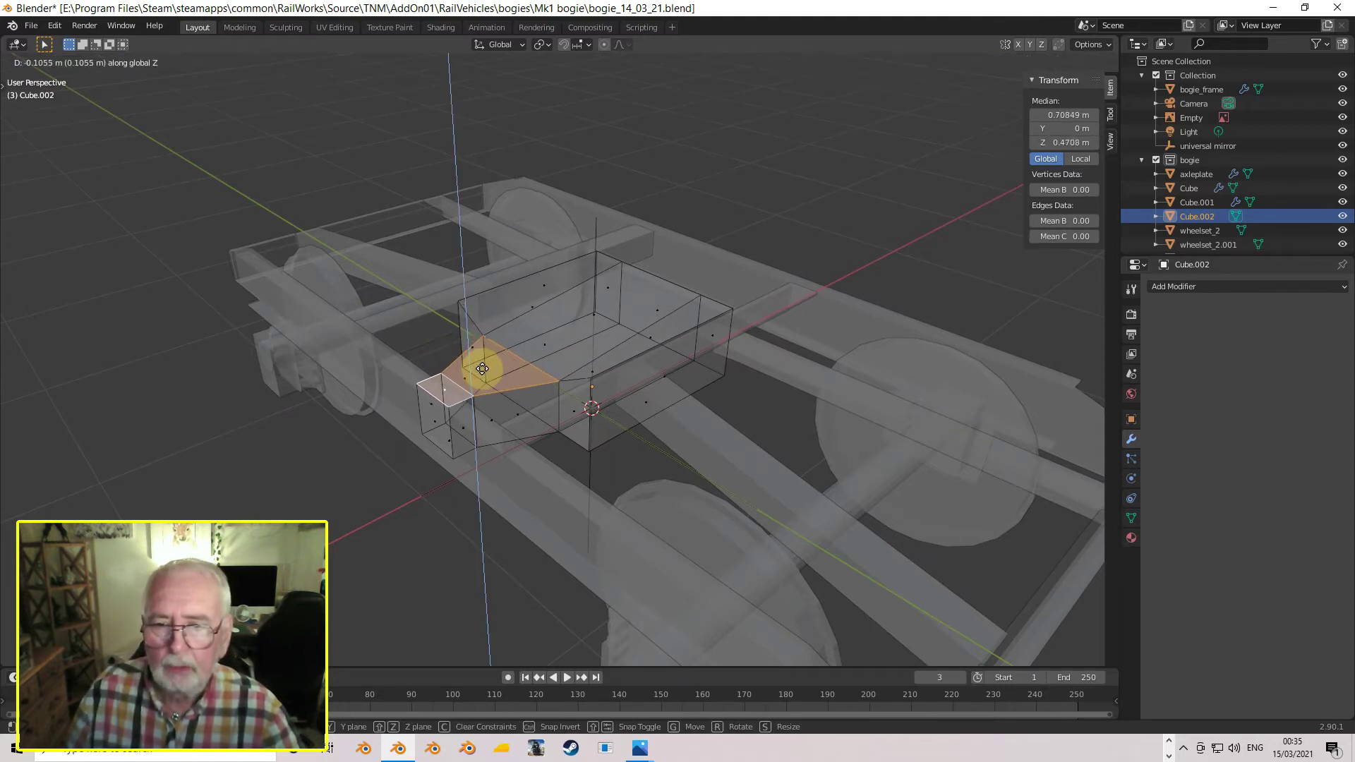
right_click(472, 369)
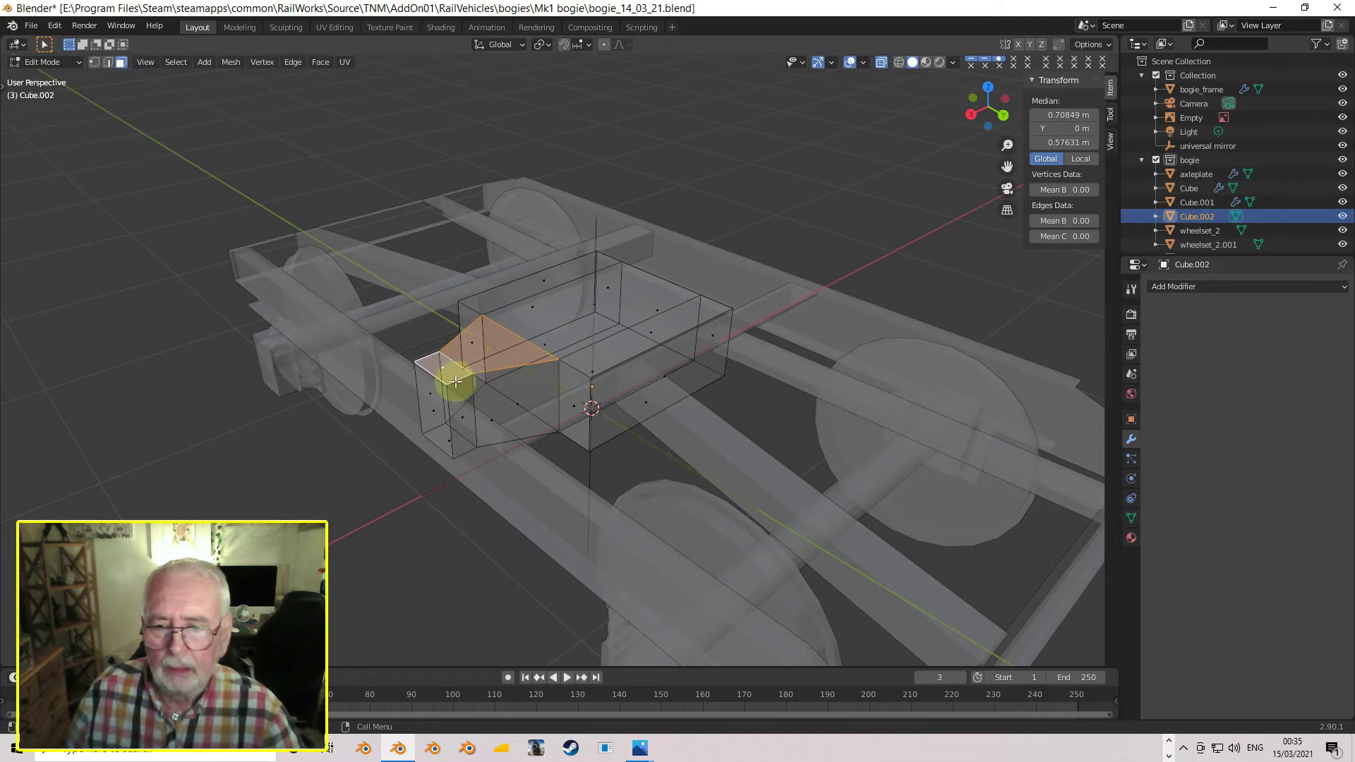
- Select the four upper vertices of the arm's outer end section and lower them along Z by about 0.116 m
left_click(94, 62)
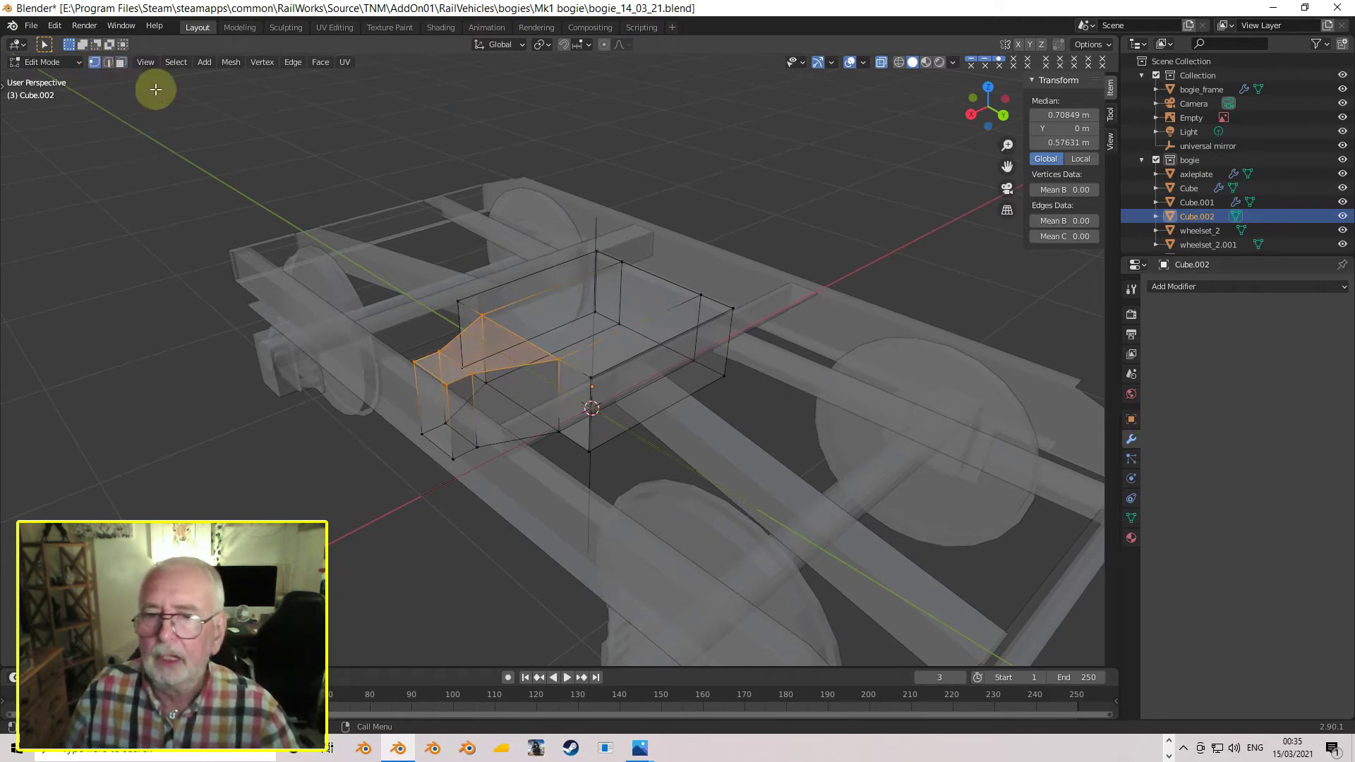
left_click(442, 347)
left_click(474, 376, "shift")
left_click(448, 385, "shift")
left_click(414, 359, "shift")
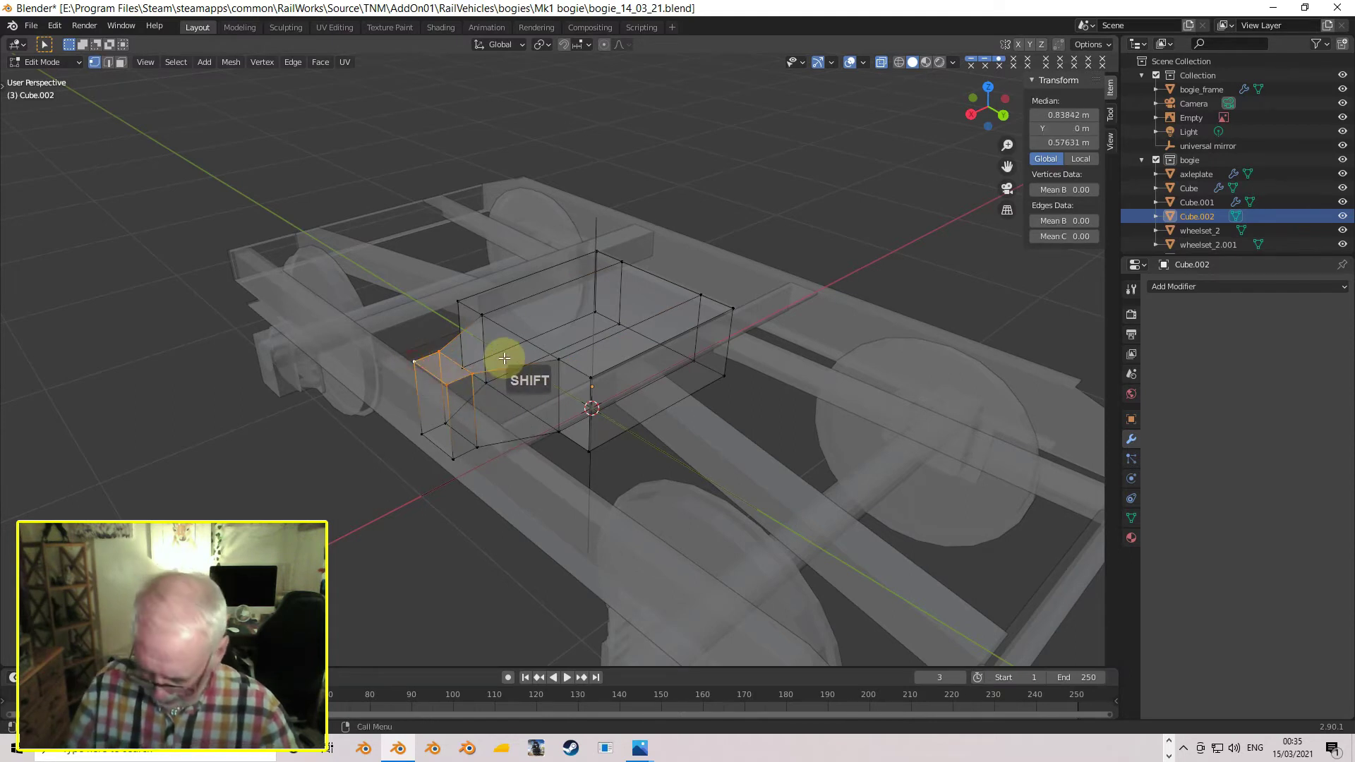
key("g")
key("z")
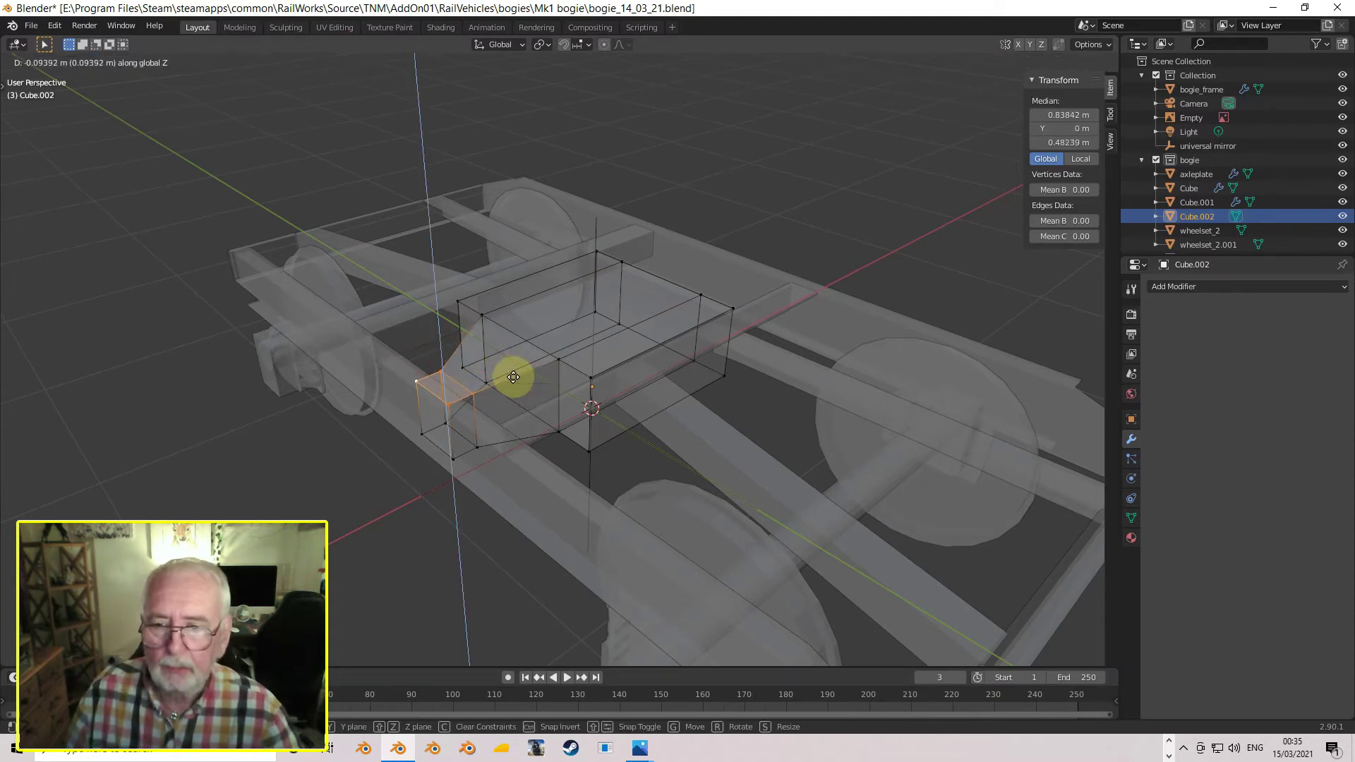
left_click(515, 384)
- In right view, extrude the upper face of the arm's end section upward along Z by about 0.165 m
middle_click_drag(515, 388, 423, 379)
left_click(120, 62)
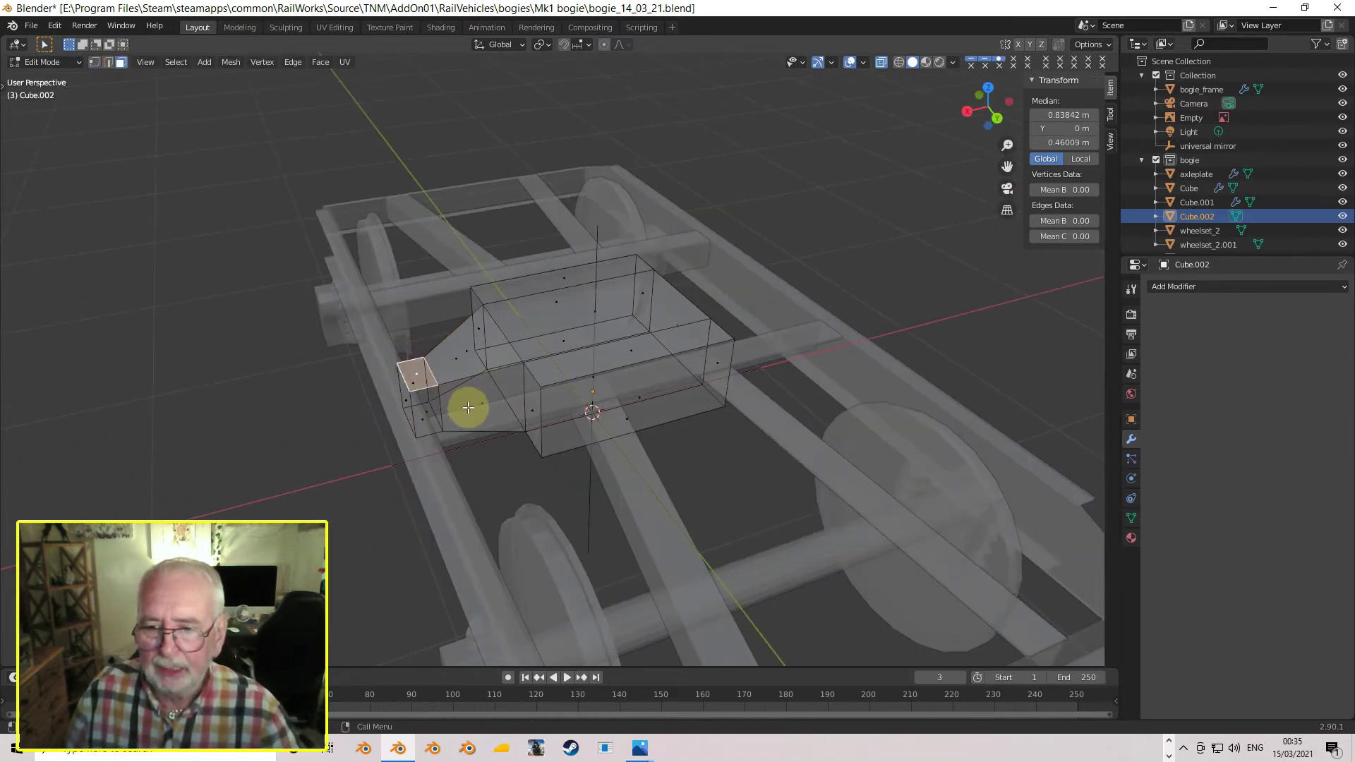
key("KP_3")
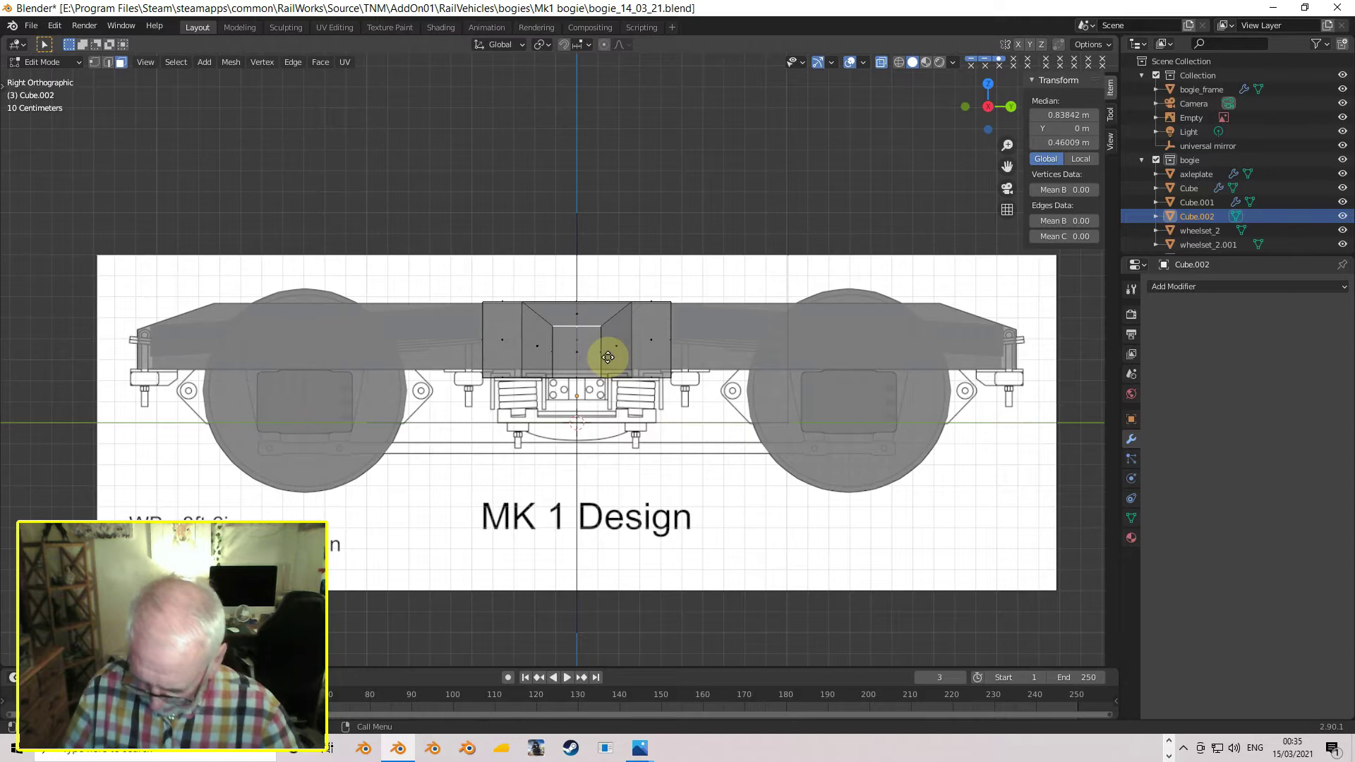
key("e")
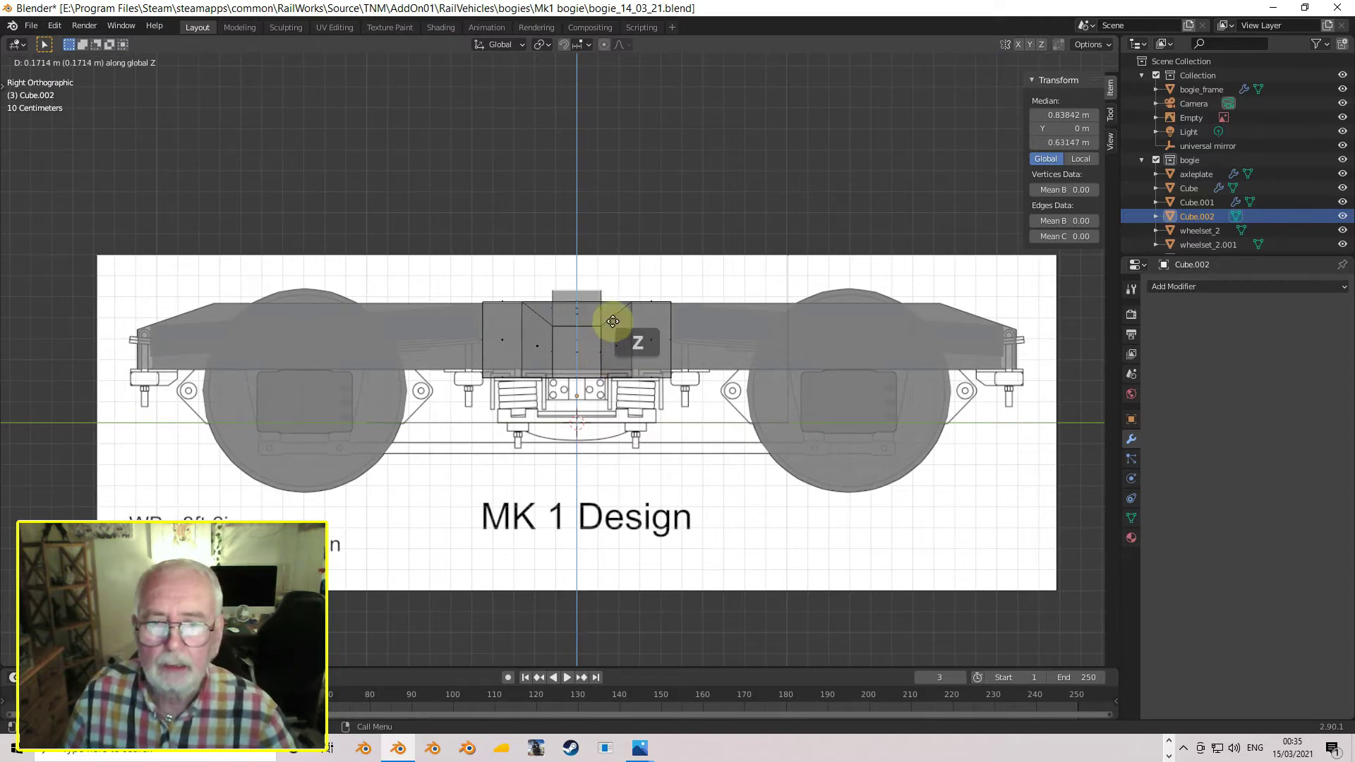
left_click(613, 323)
- Add a centred loop cut across the bolster block, dividing it in half along X
mouse_move(613, 322)
middle_mouse_down()
mouse_move(672, 393)
mouse_move(811, 415)
mouse_move(626, 336)
middle_mouse_up()
key("ctrl")
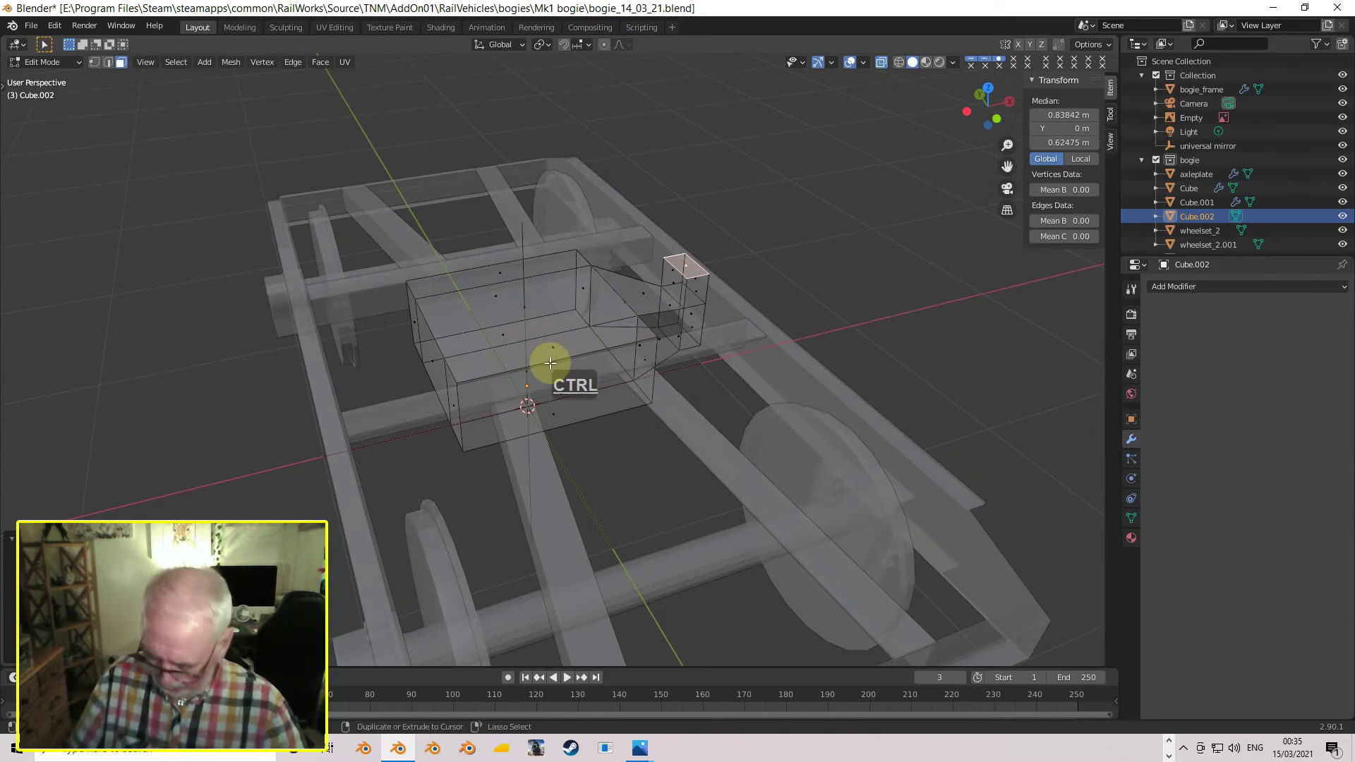
key("ctrl+r")
left_click(549, 364)
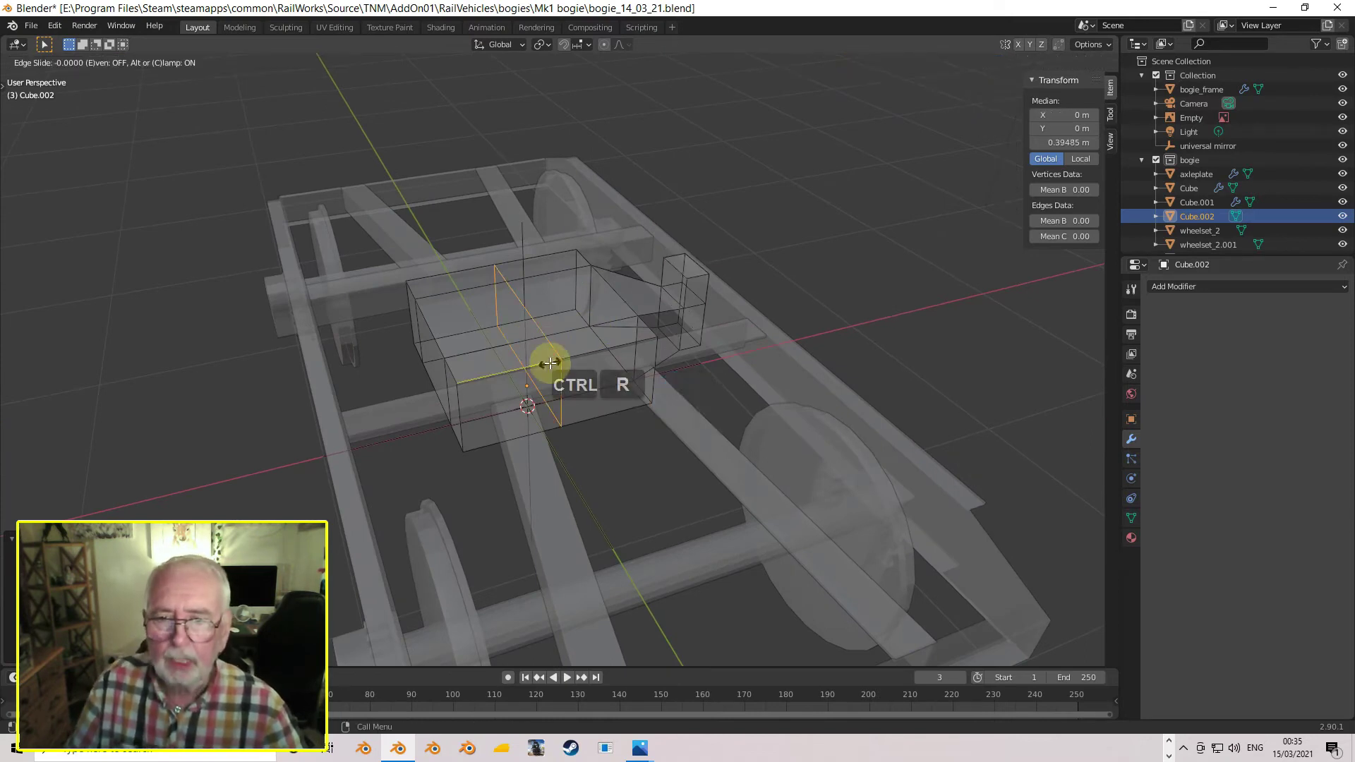
right_click(484, 378)
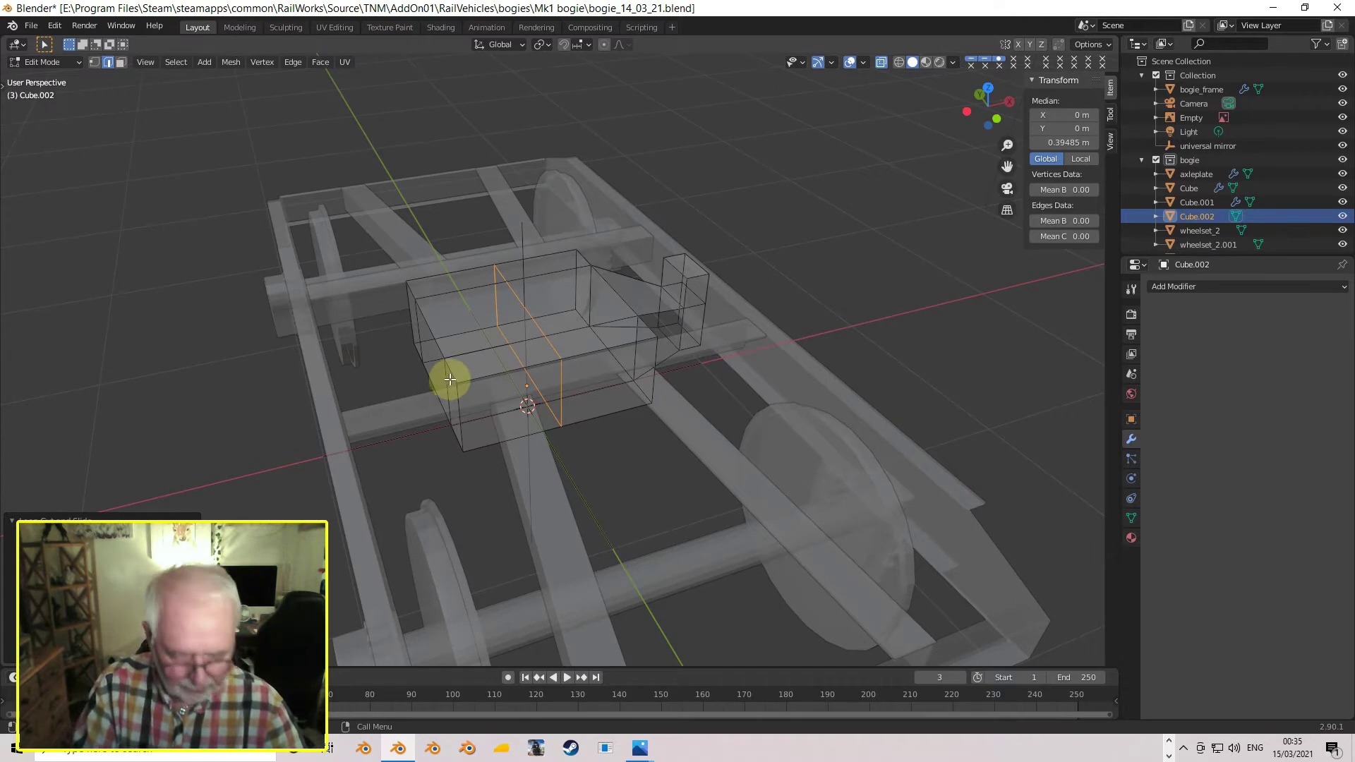
- In top view, select the block's outer vertices on the side without the arm and delete them, leaving the half with the arm
key("KP_Home")
left_click(94, 62)
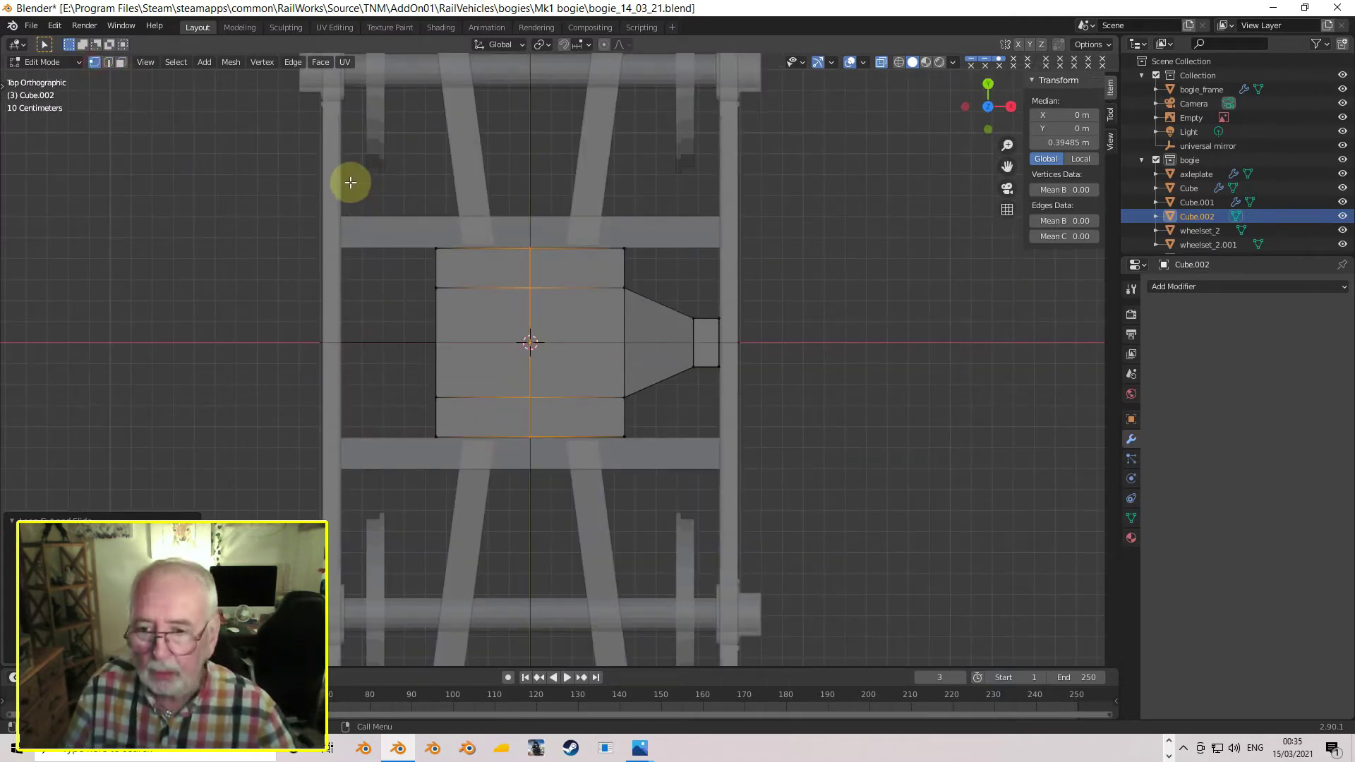
key("alt+a")
key("b")
left_click_drag(363, 153, 488, 480)
key("x")
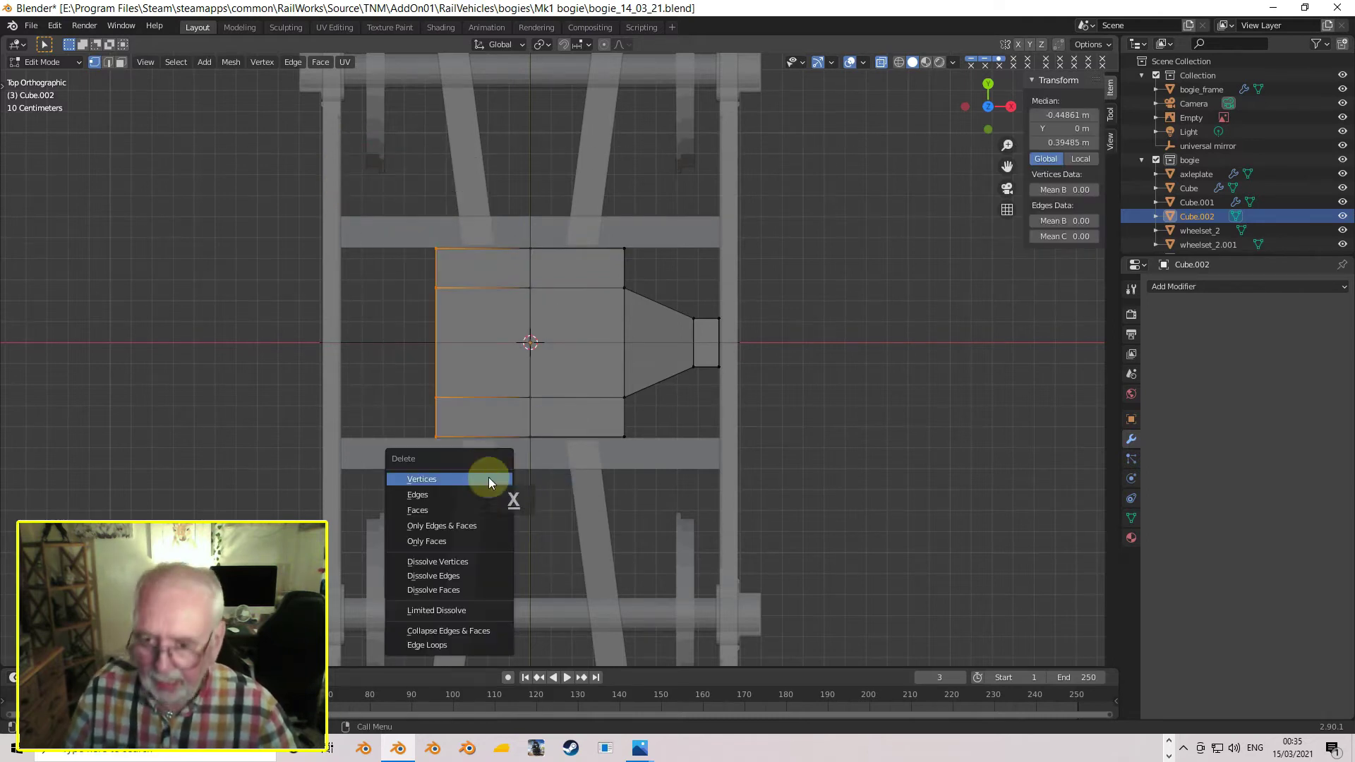
left_click(463, 479)
- Add a Mirror modifier on the X axis with universal mirror as the mirror object, then turn off X-ray and leave Edit Mode
middle_click_drag(668, 369, 647, 246)
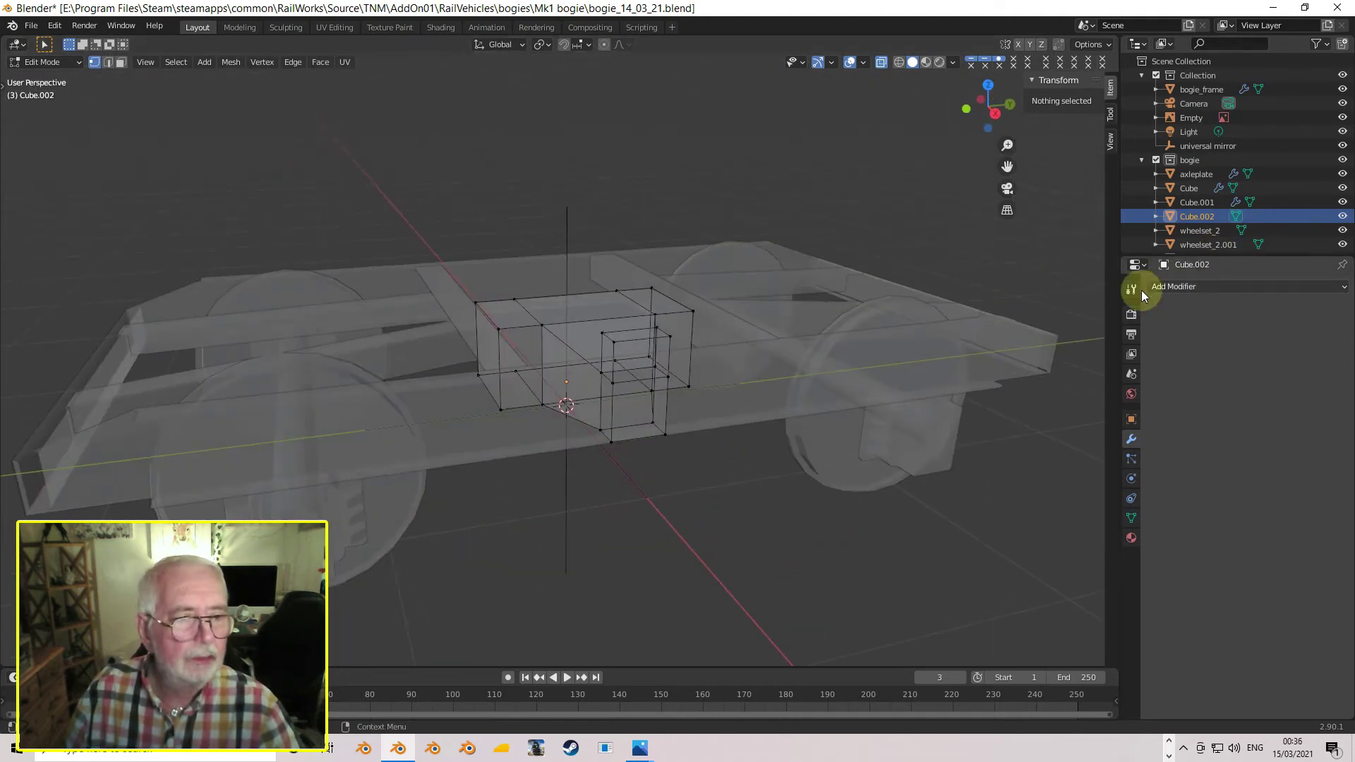
left_click(1183, 286)
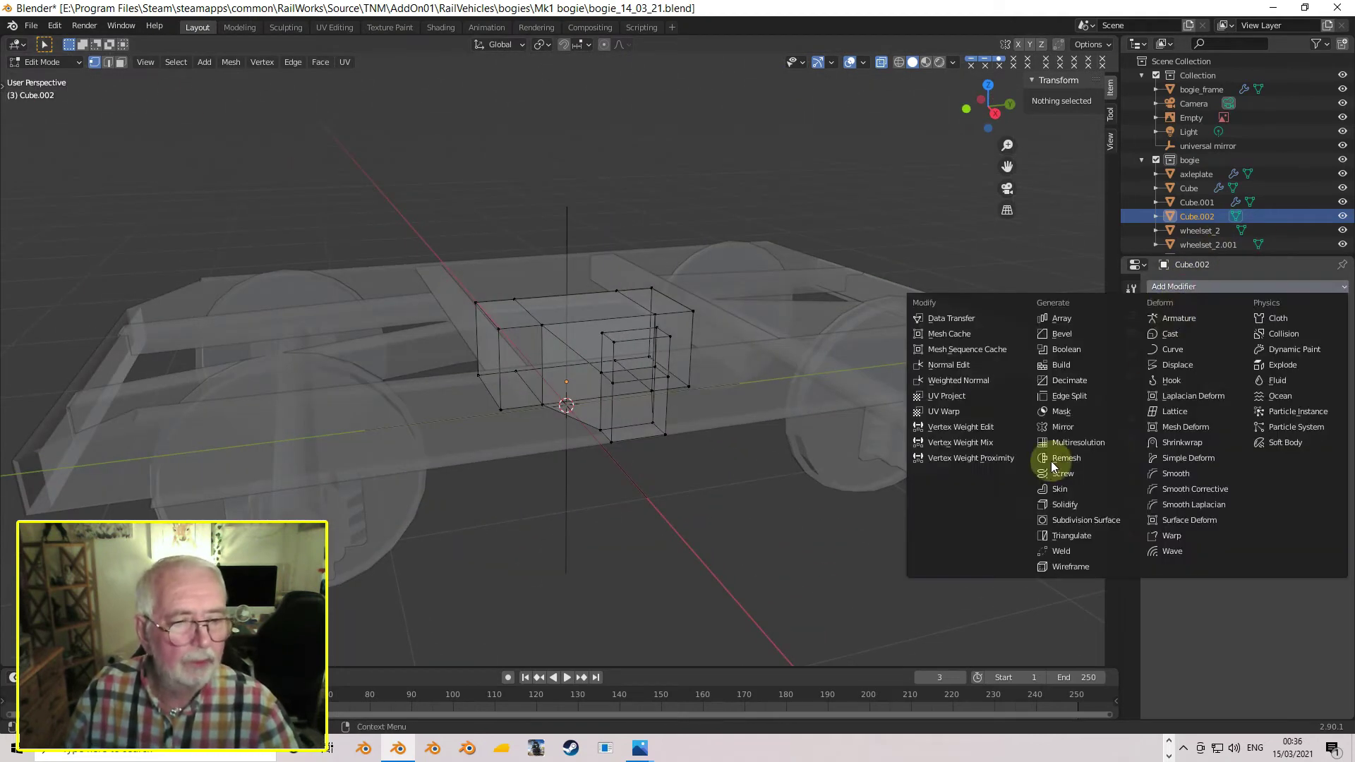
left_click(1081, 429)
left_click(1279, 381)
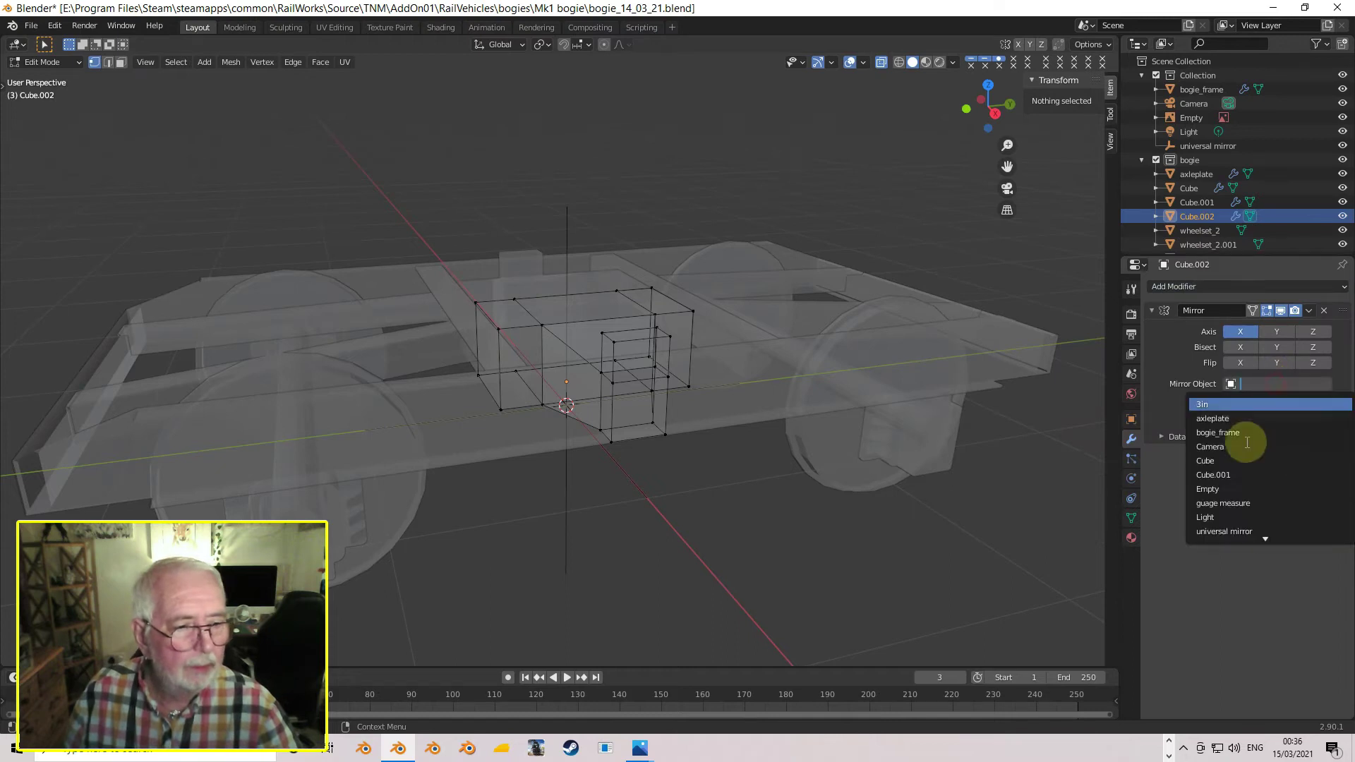
left_click(1249, 533)
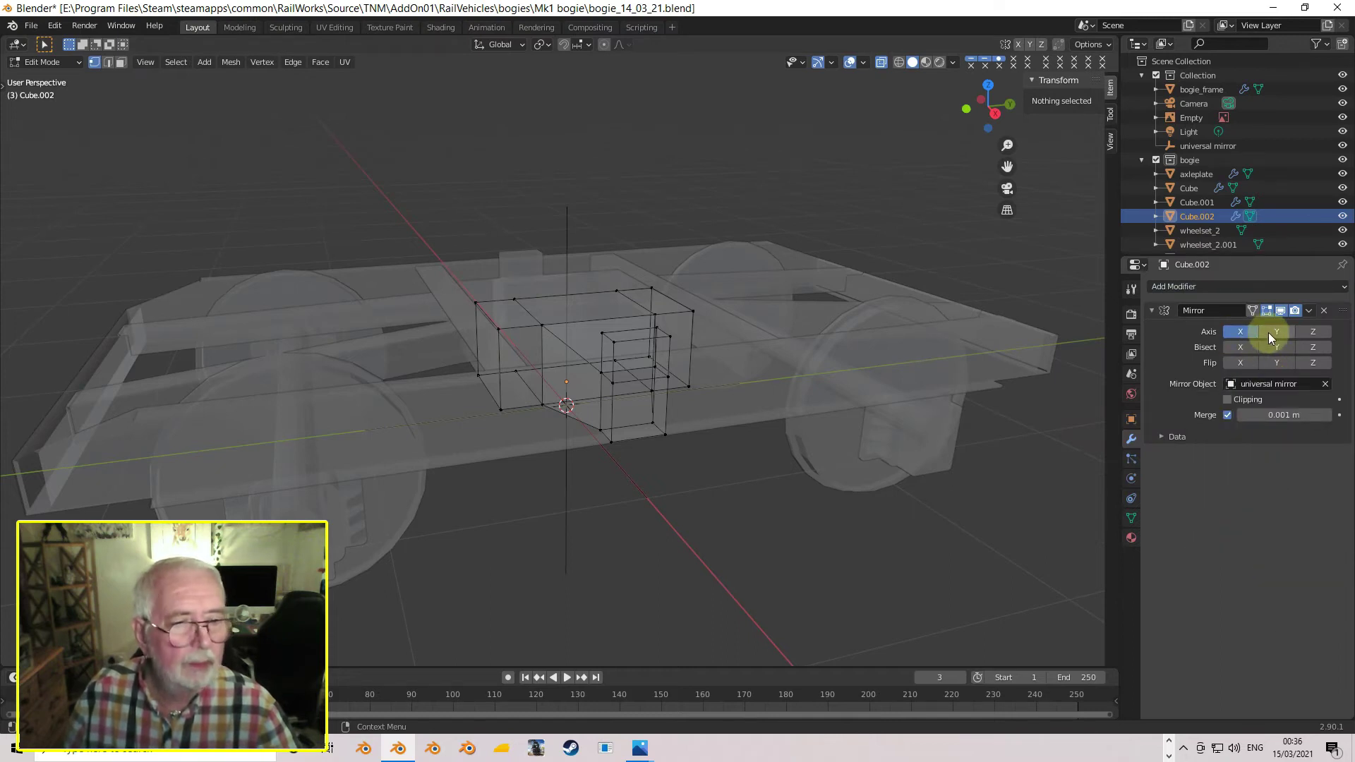
middle_click_drag(856, 396, 892, 420)
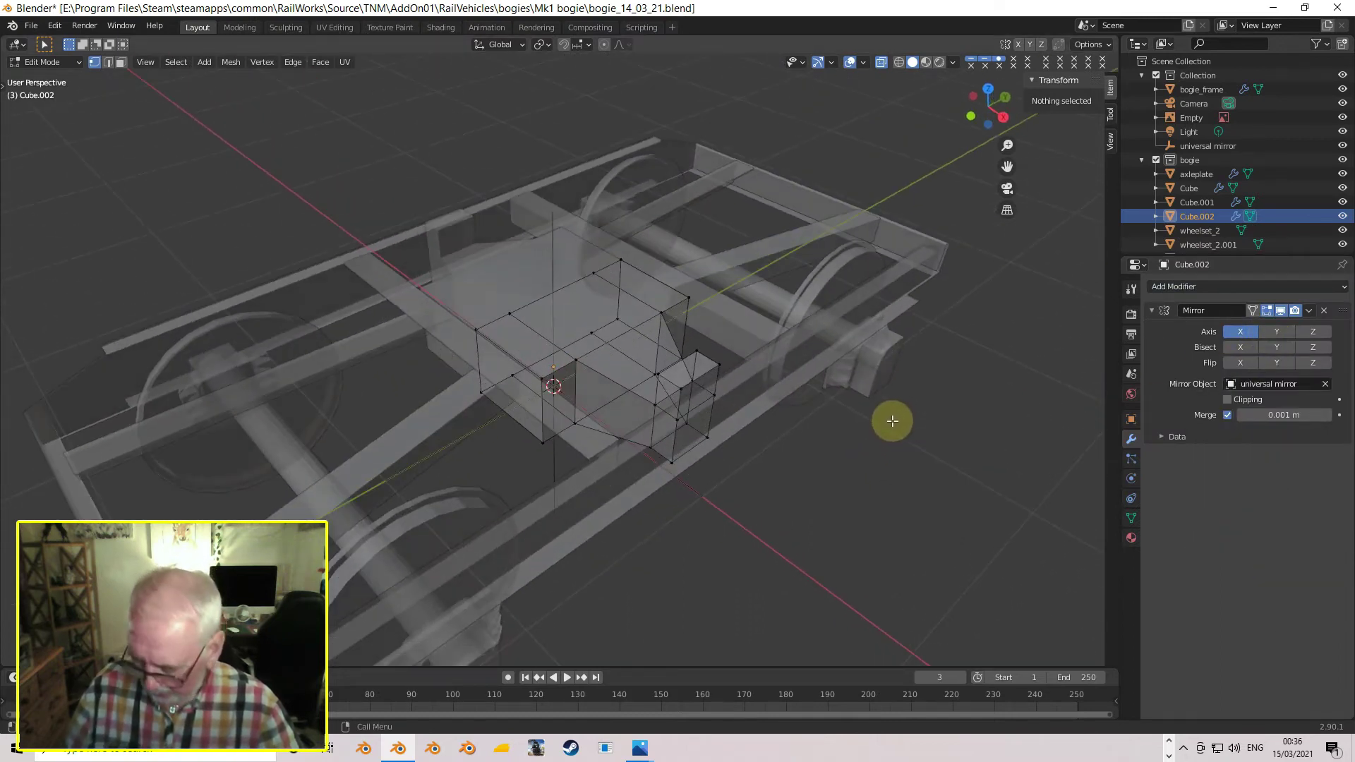
left_click(882, 65)
mouse_move(809, 292)
middle_mouse_down()
mouse_move(772, 242)
mouse_move(634, 256)
mouse_move(780, 303)
mouse_move(898, 294)
mouse_move(795, 303)
middle_mouse_up()
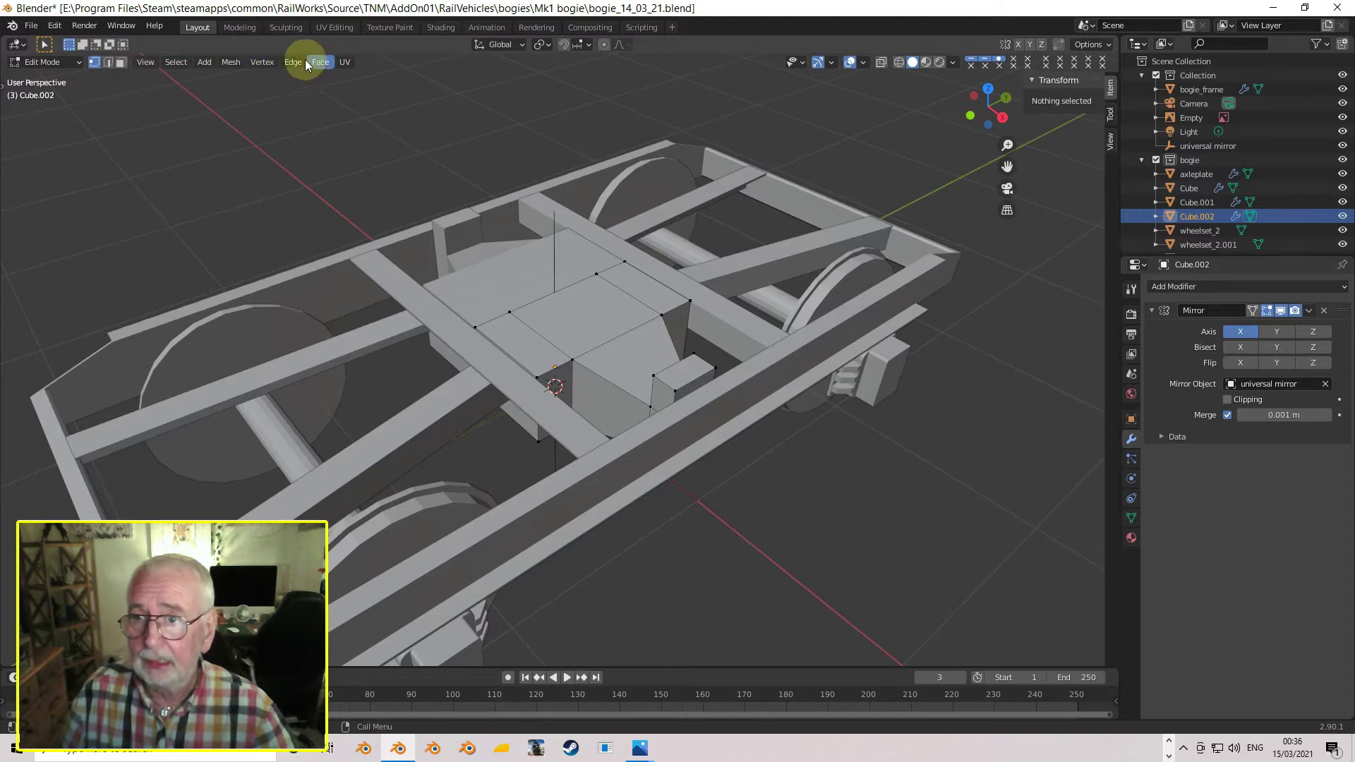
key("Tab")
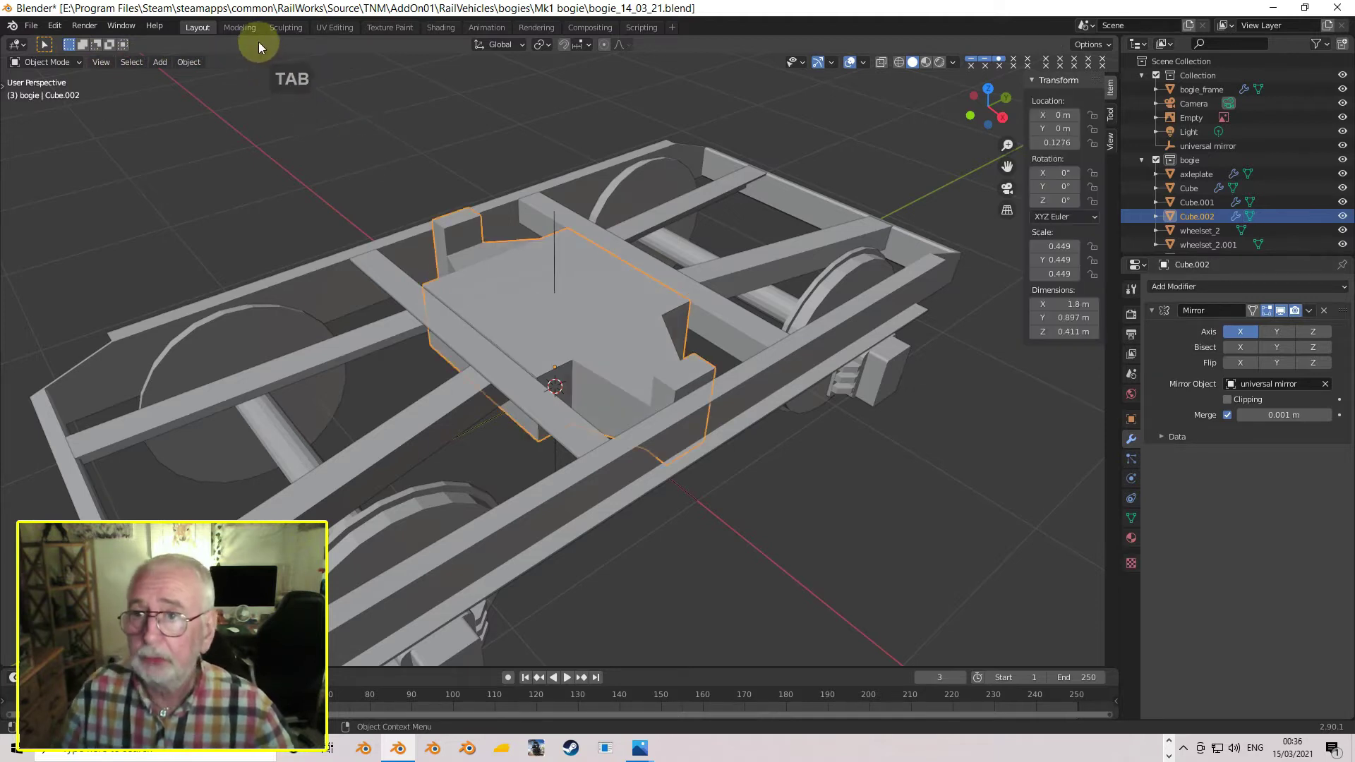
- Add a cylinder mesh at the bogie's centre and scale it uniformly to about 0.185
left_click(160, 61)
mouse_move(233, 78)
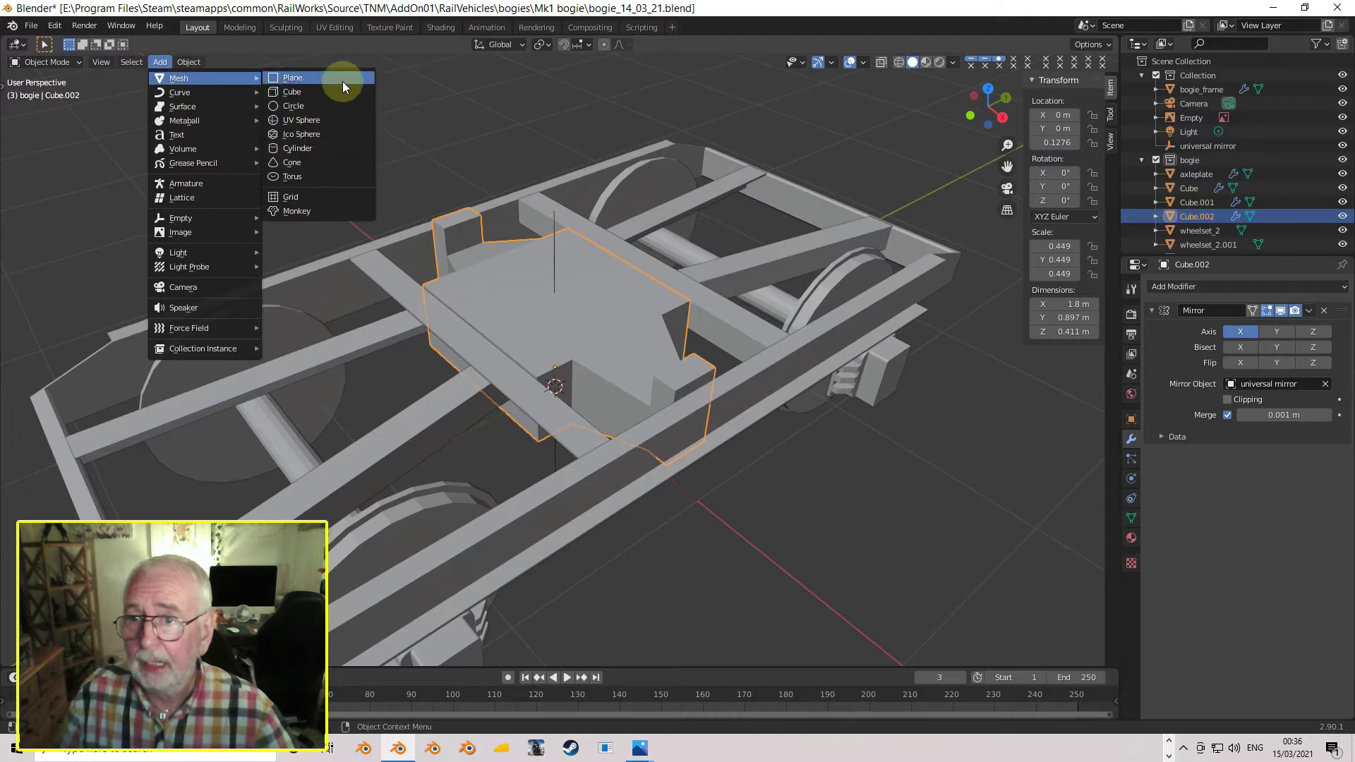
left_click(323, 147)
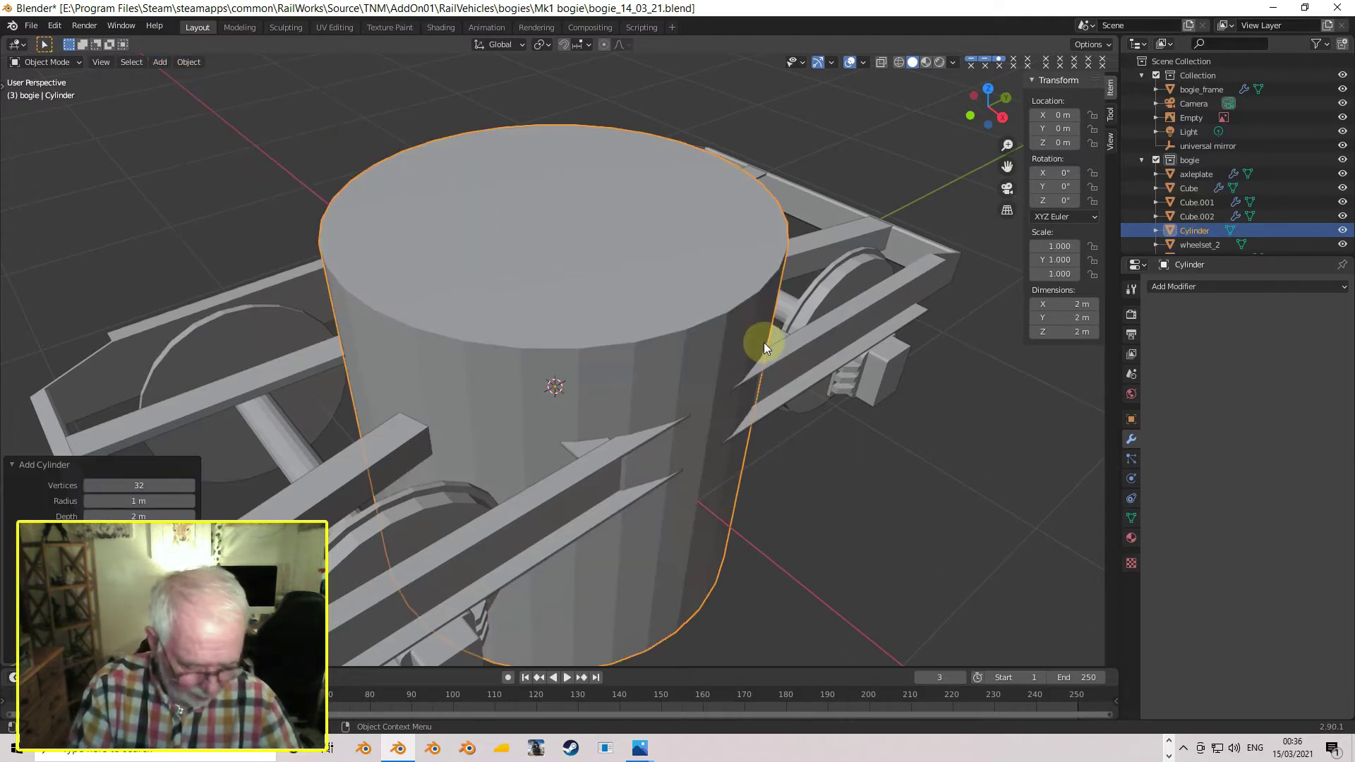
key("KP_7")
key("s")
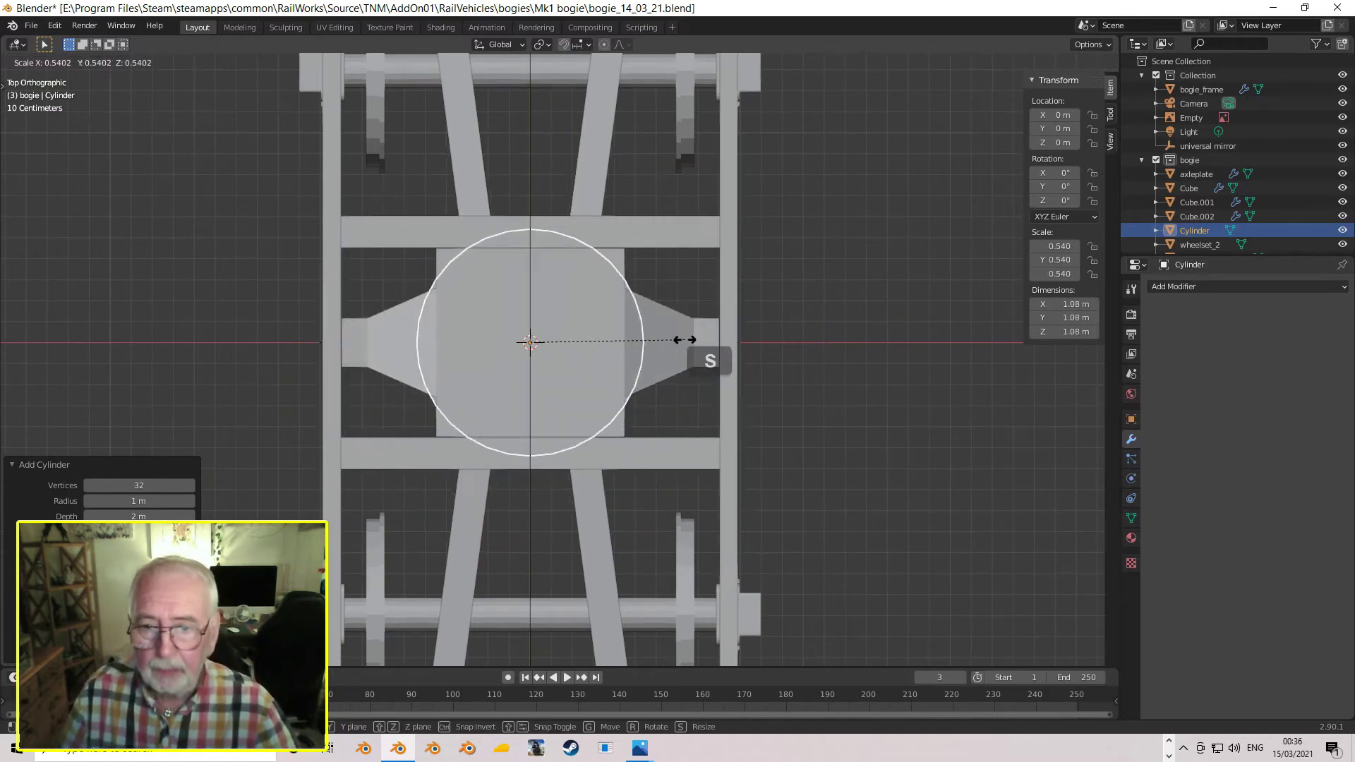
left_click(583, 342)
middle_click_drag(714, 348, 589, 270)
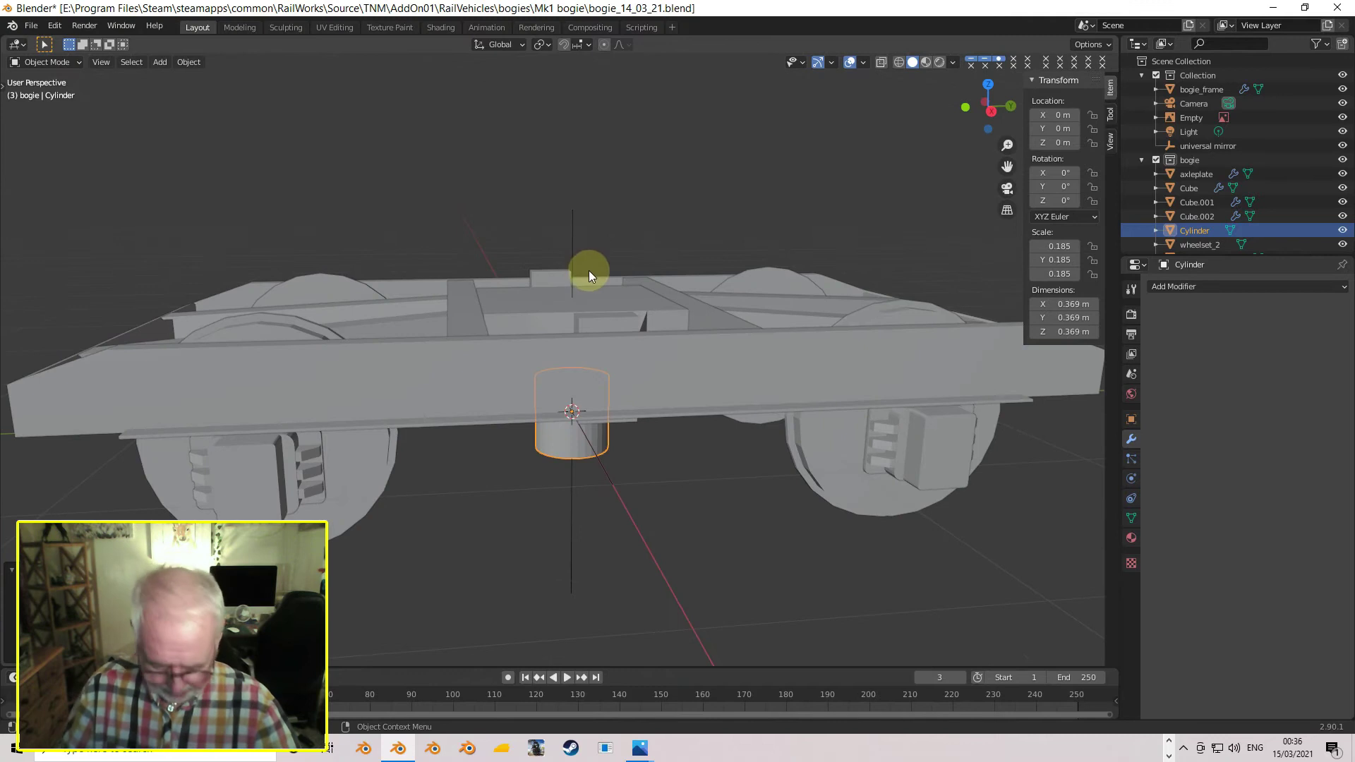
- In right view, raise the cylinder along Z by about 0.44 m so its upper end protrudes above the centre block
key("KP_3")
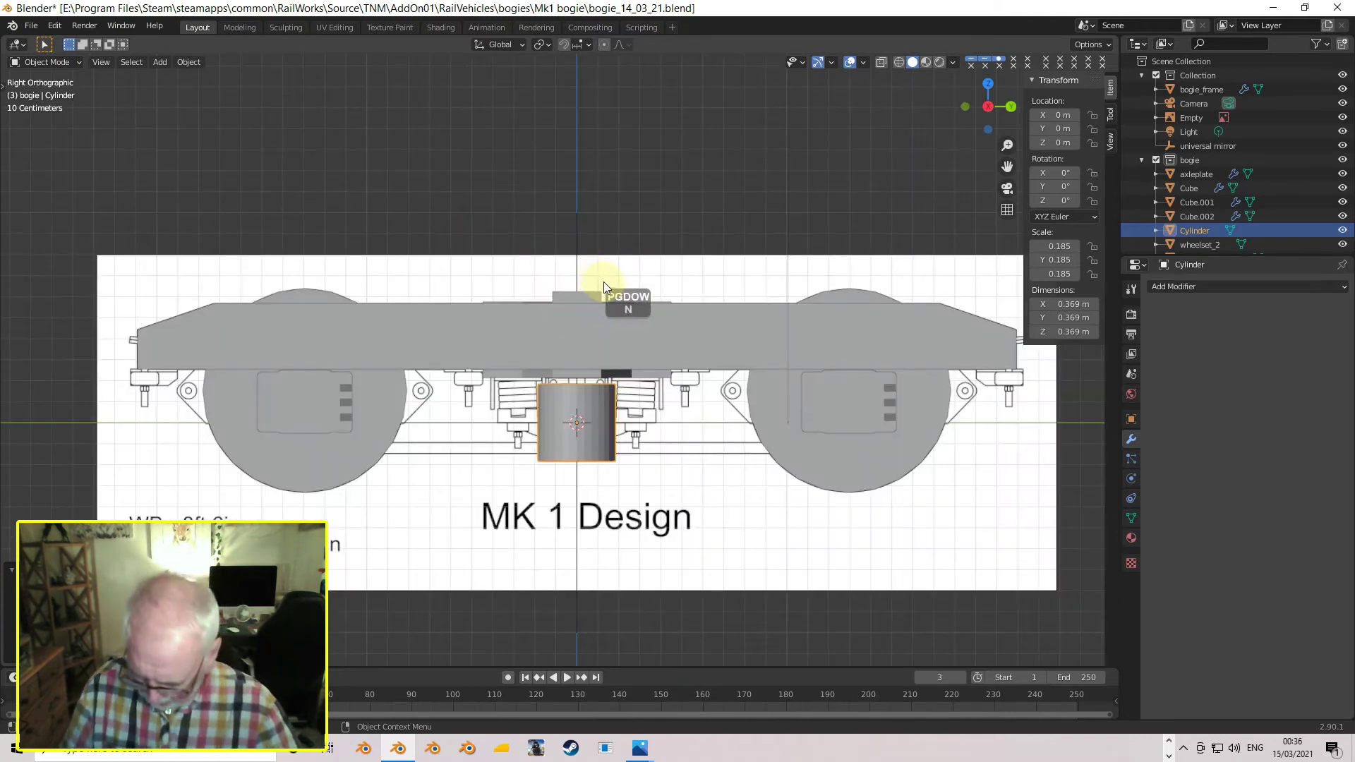
key("g")
key("z")
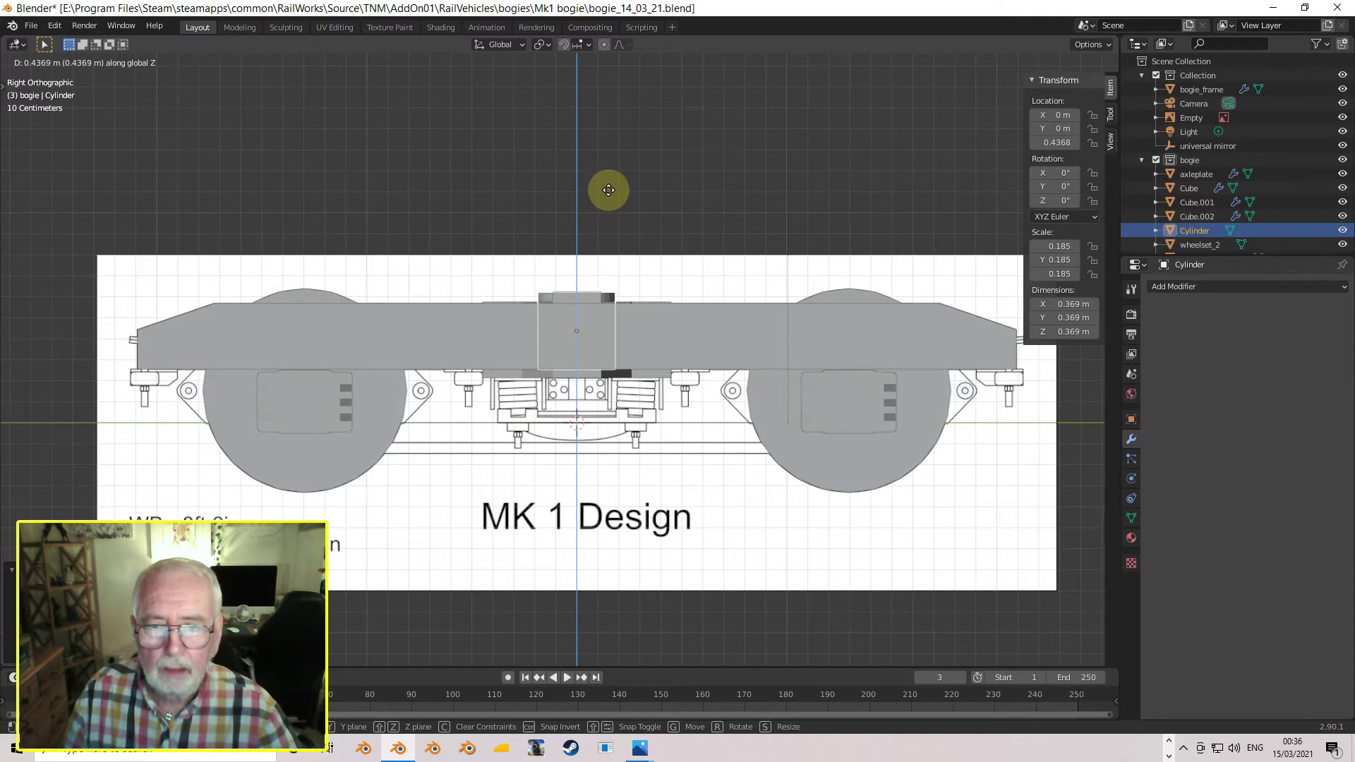
left_click(608, 189)
middle_click_drag(604, 195, 554, 225)
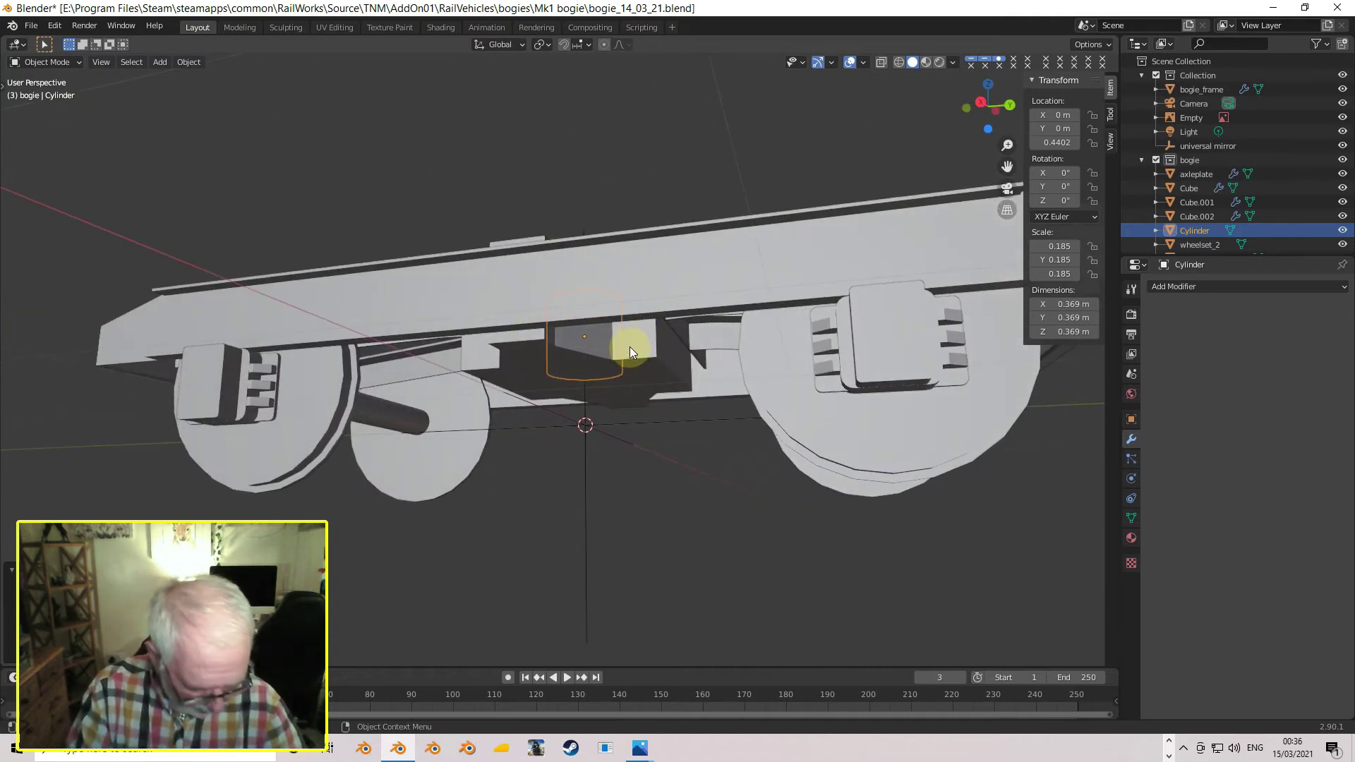
key("KP_3")
middle_click_drag(596, 319, 388, 293)
- Extrude the cylinder's upper face in place and scale the new face to about 0.5 in top view, forming an inner ring
key("Tab")
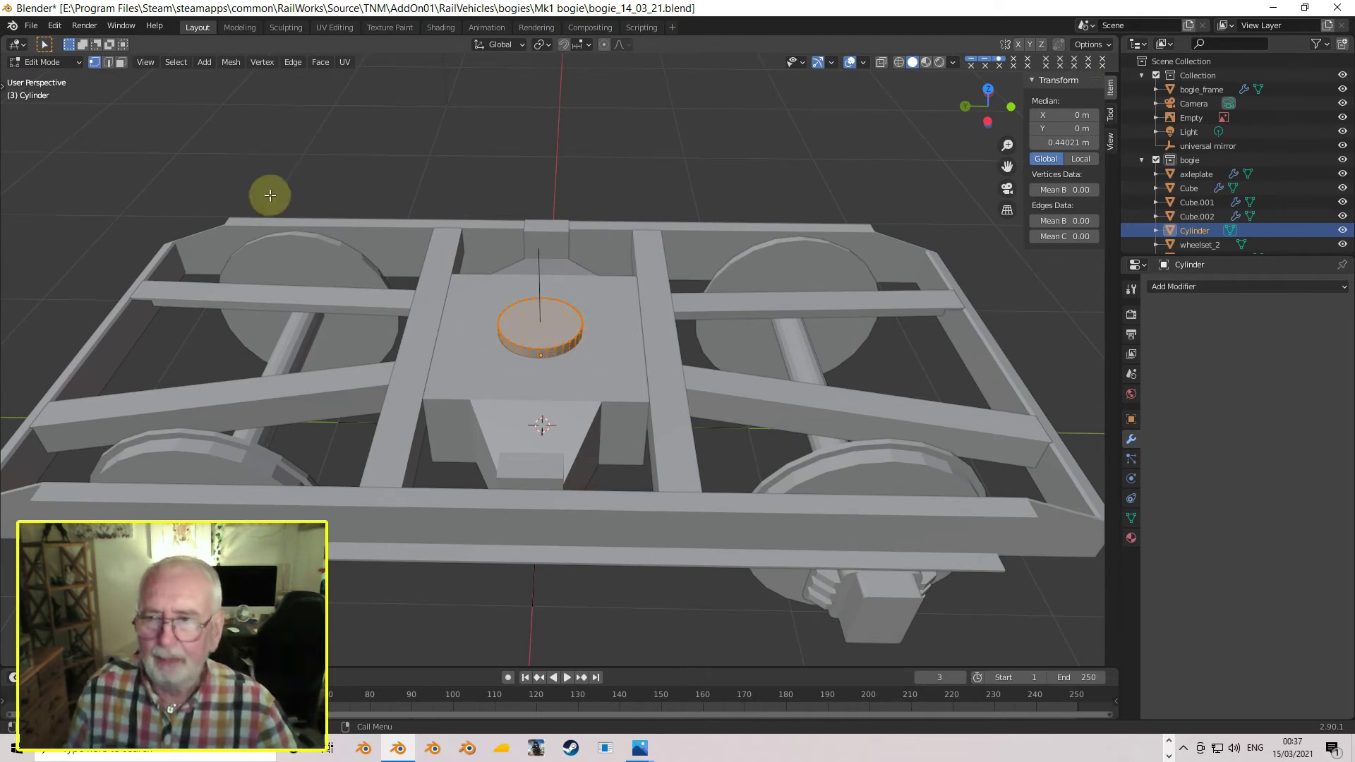
left_click(121, 63)
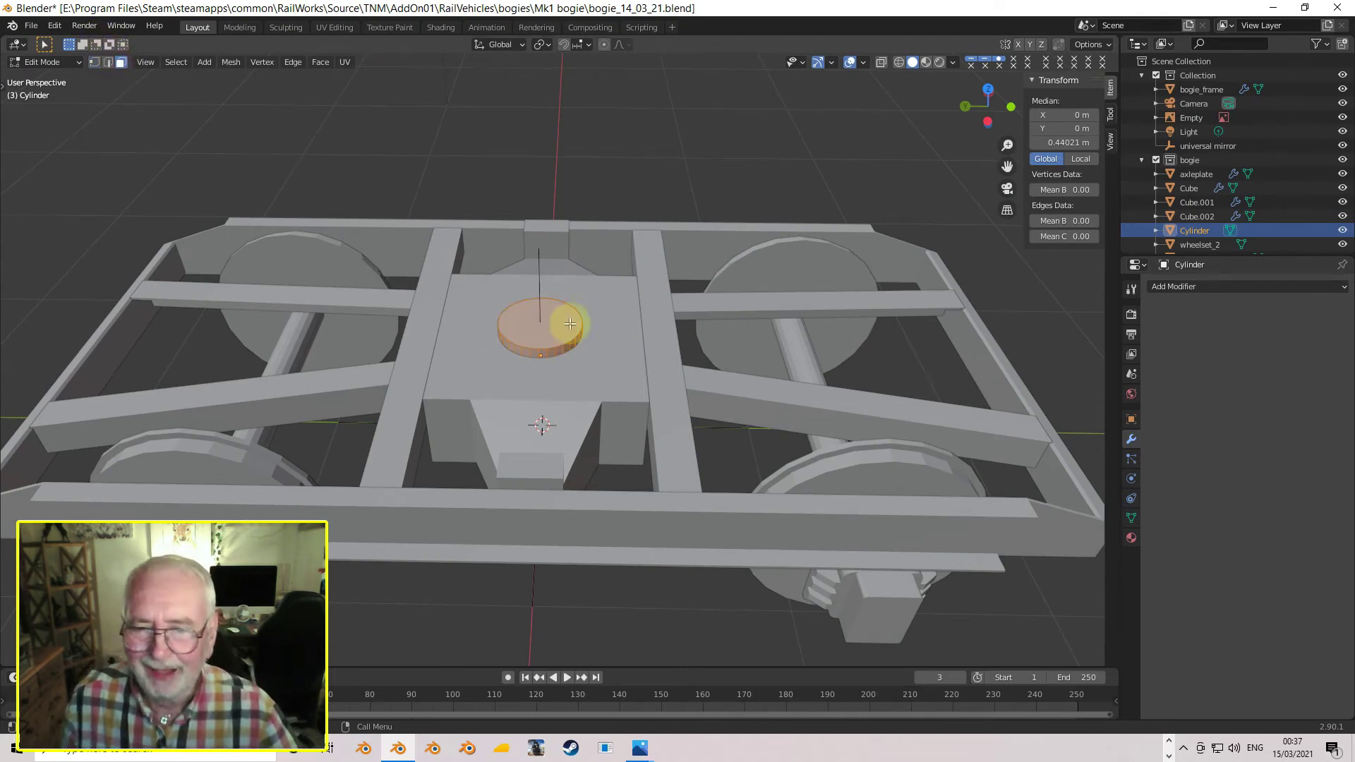
left_click(540, 324)
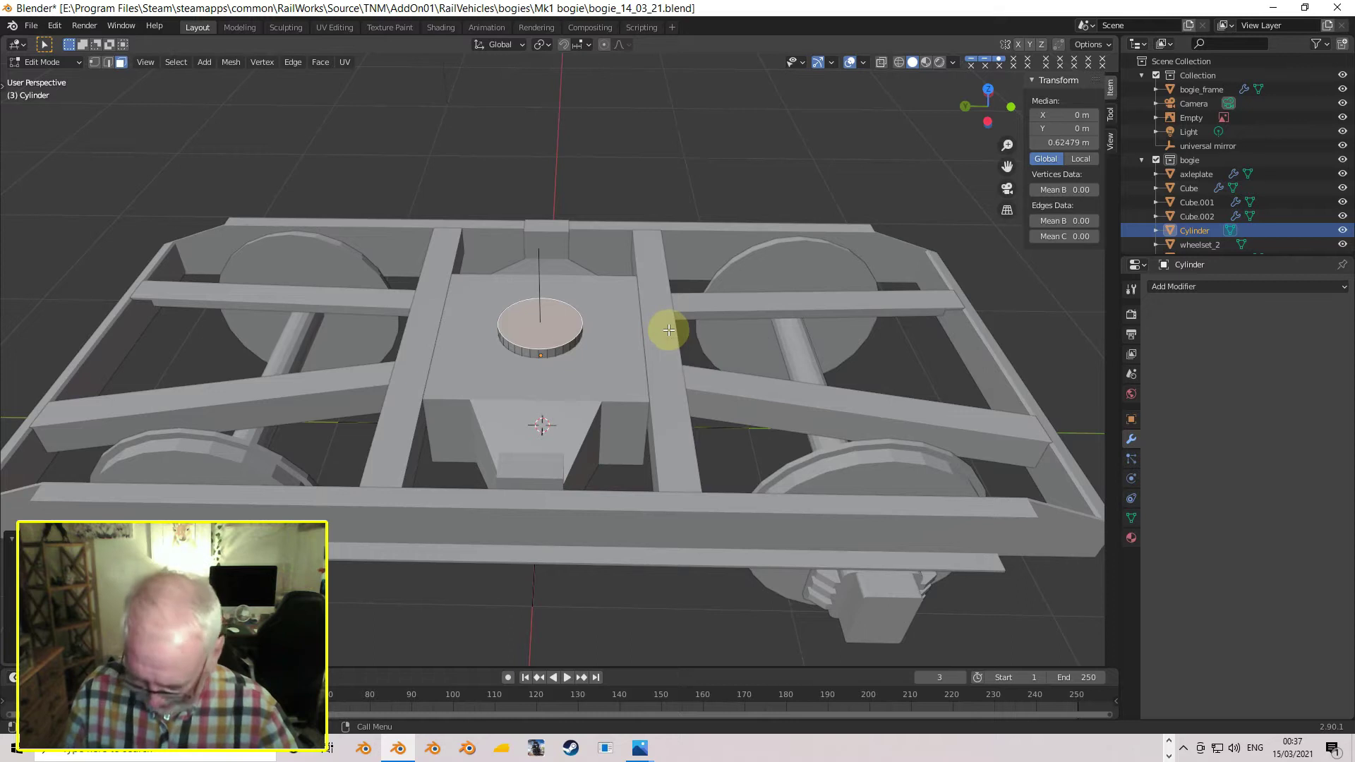
key("KP_7")
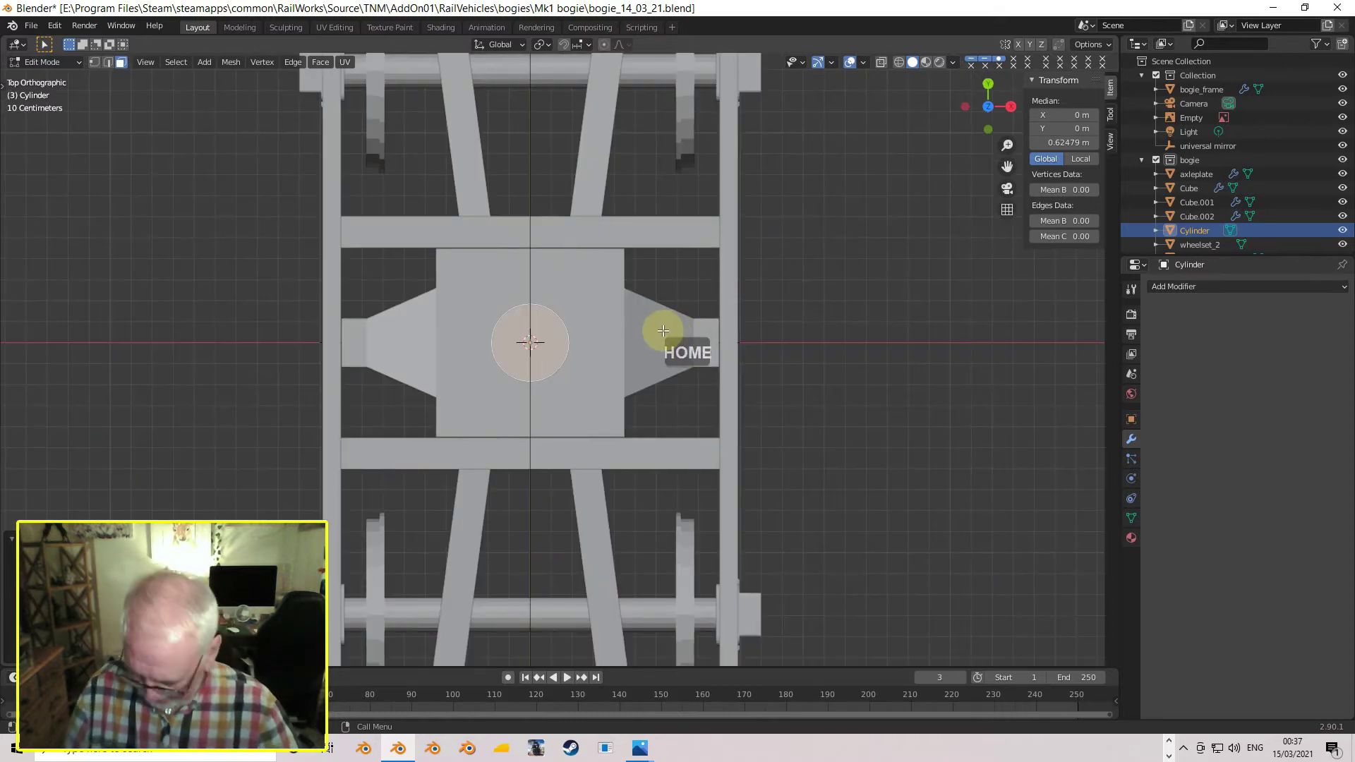
key("s")
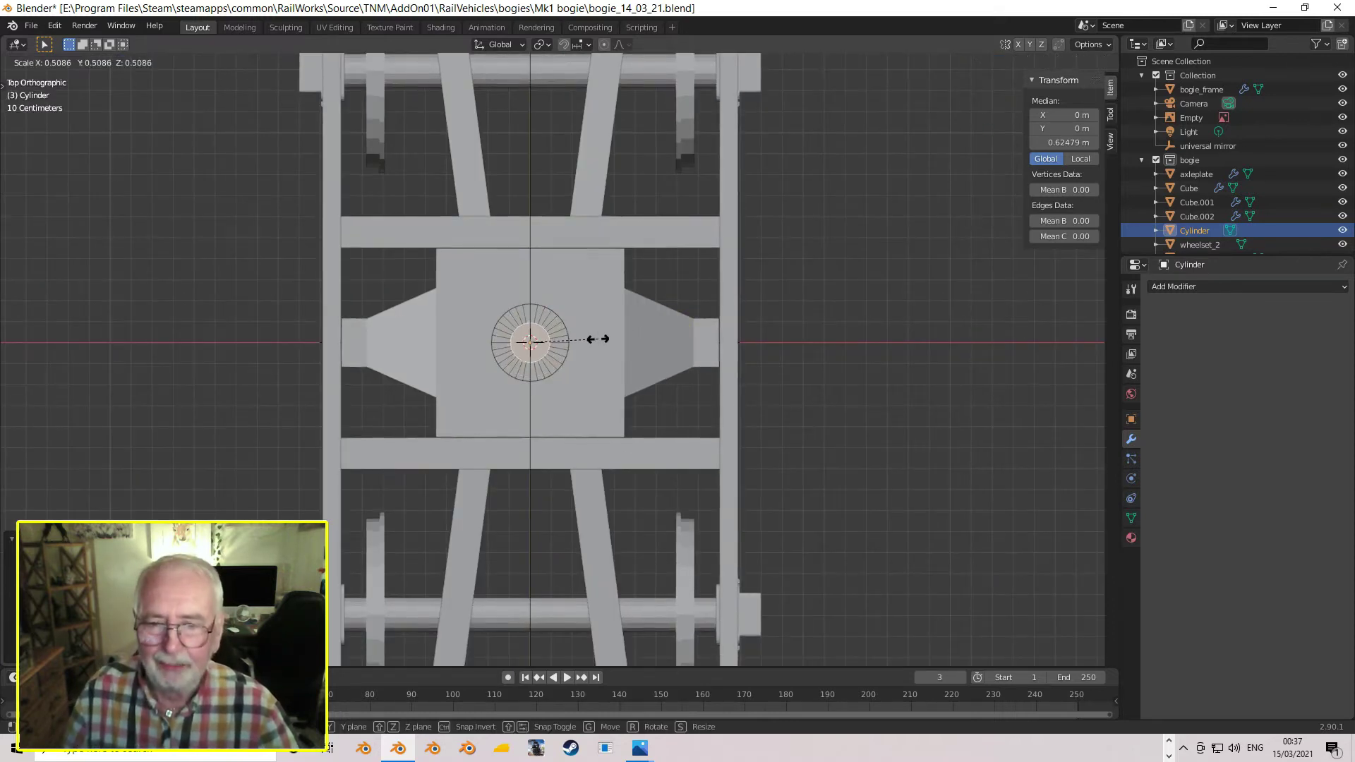
left_click(628, 335)
middle_click_drag(629, 336, 450, 217)
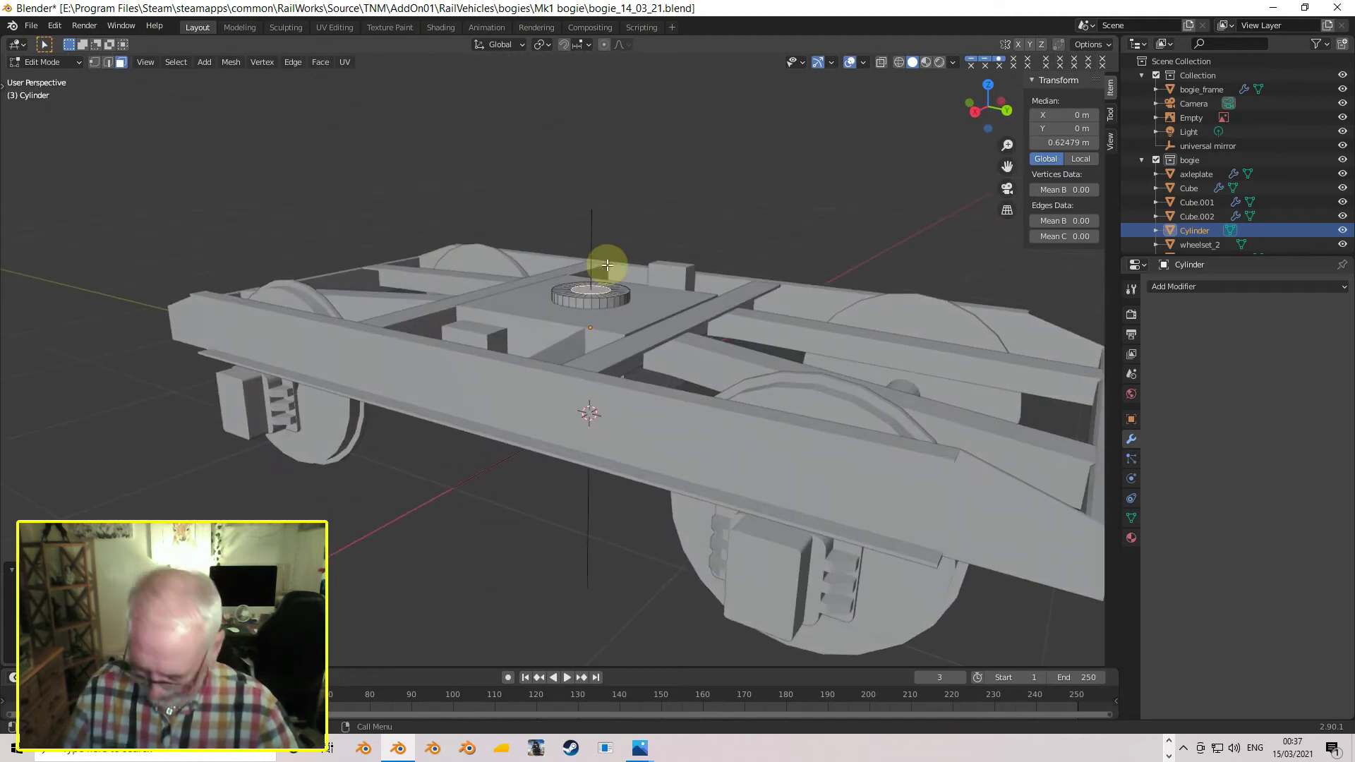
- Extrude the inner face upward along Z by about 0.031 m, scale it down to taper the pivot, and return to Object Mode
key("e")
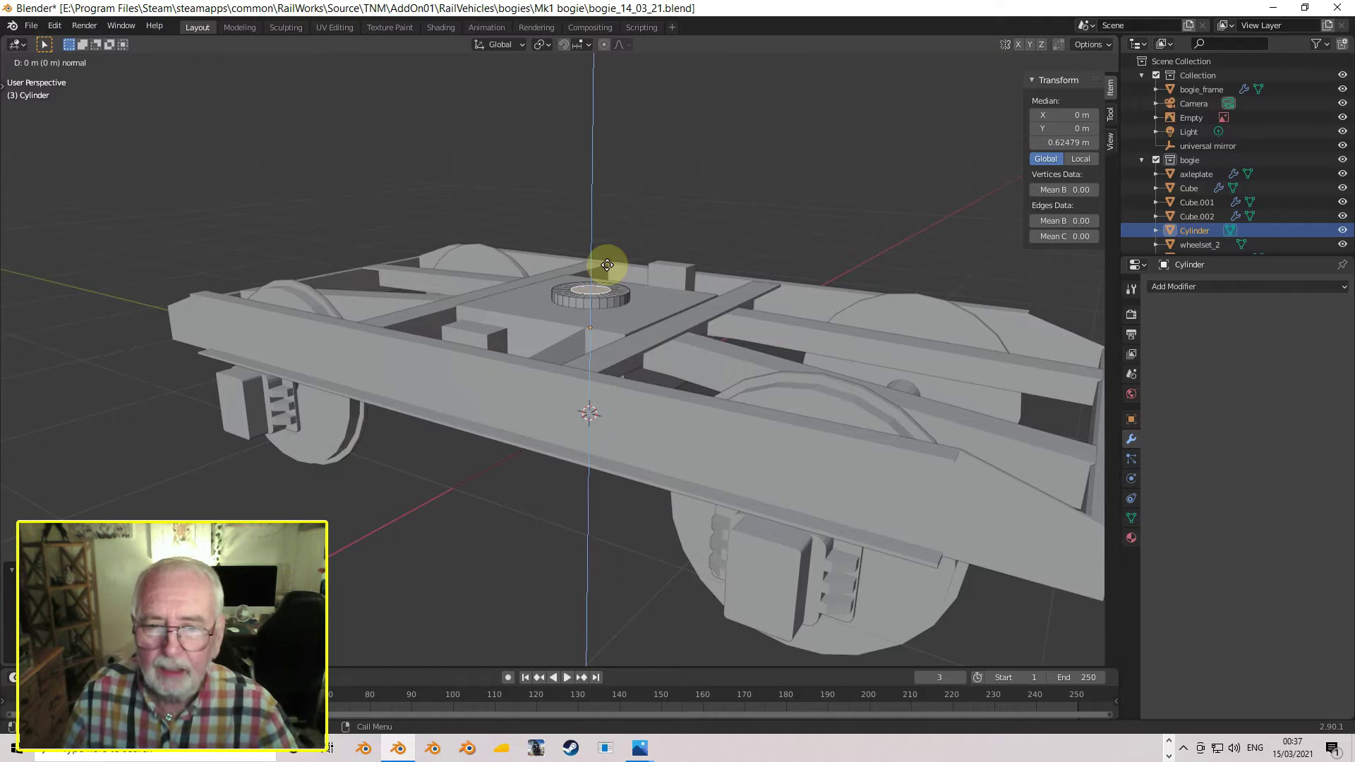
key("z")
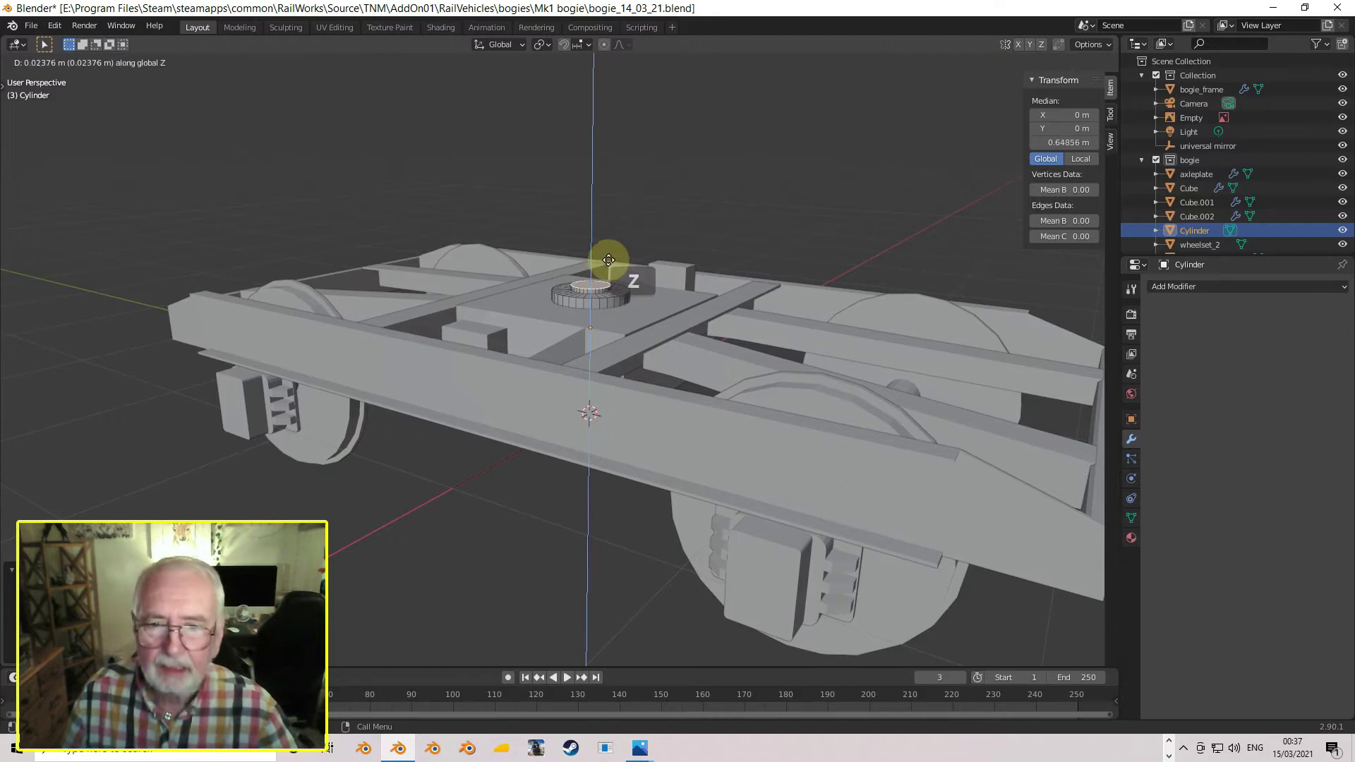
left_click(609, 258)
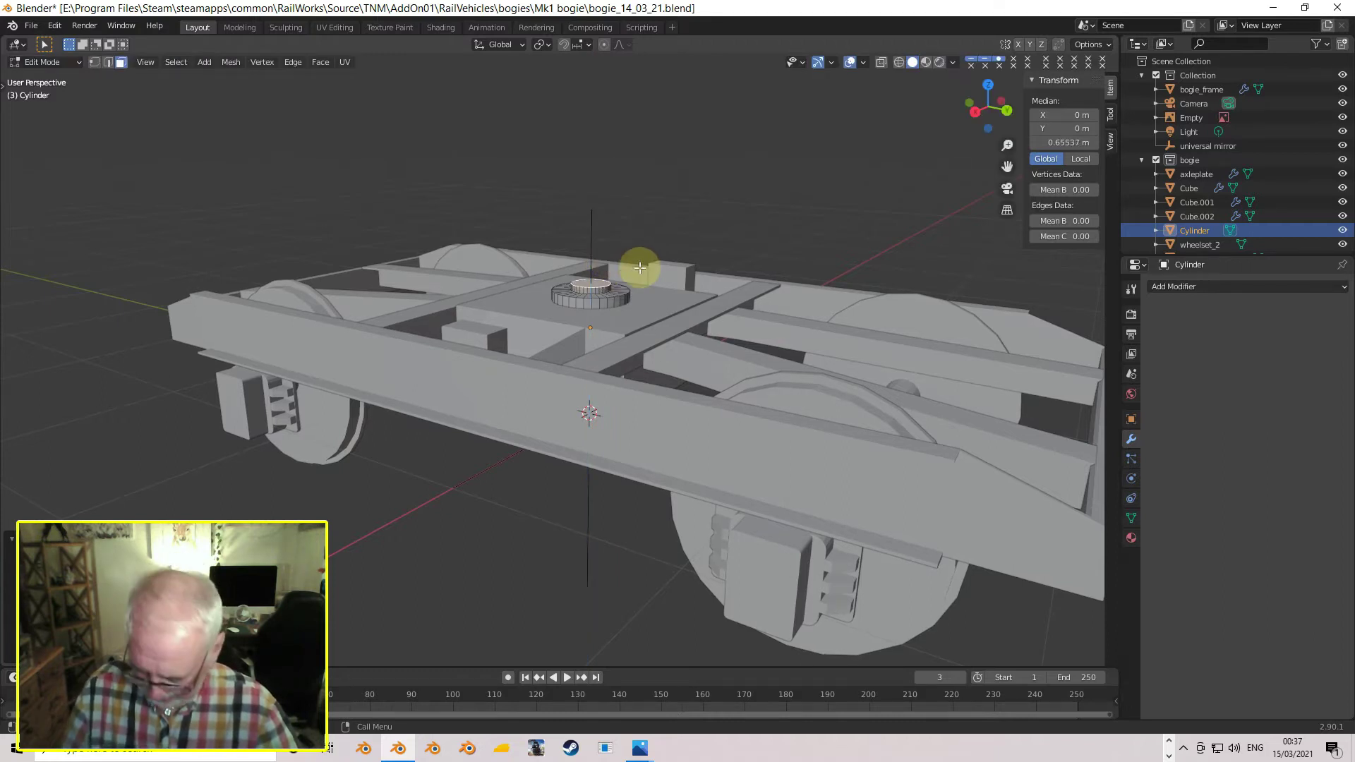
key("s")
left_click(630, 269)
middle_click_drag(630, 269, 605, 377)
key("Tab")
scroll(621, 323, "down", 4)
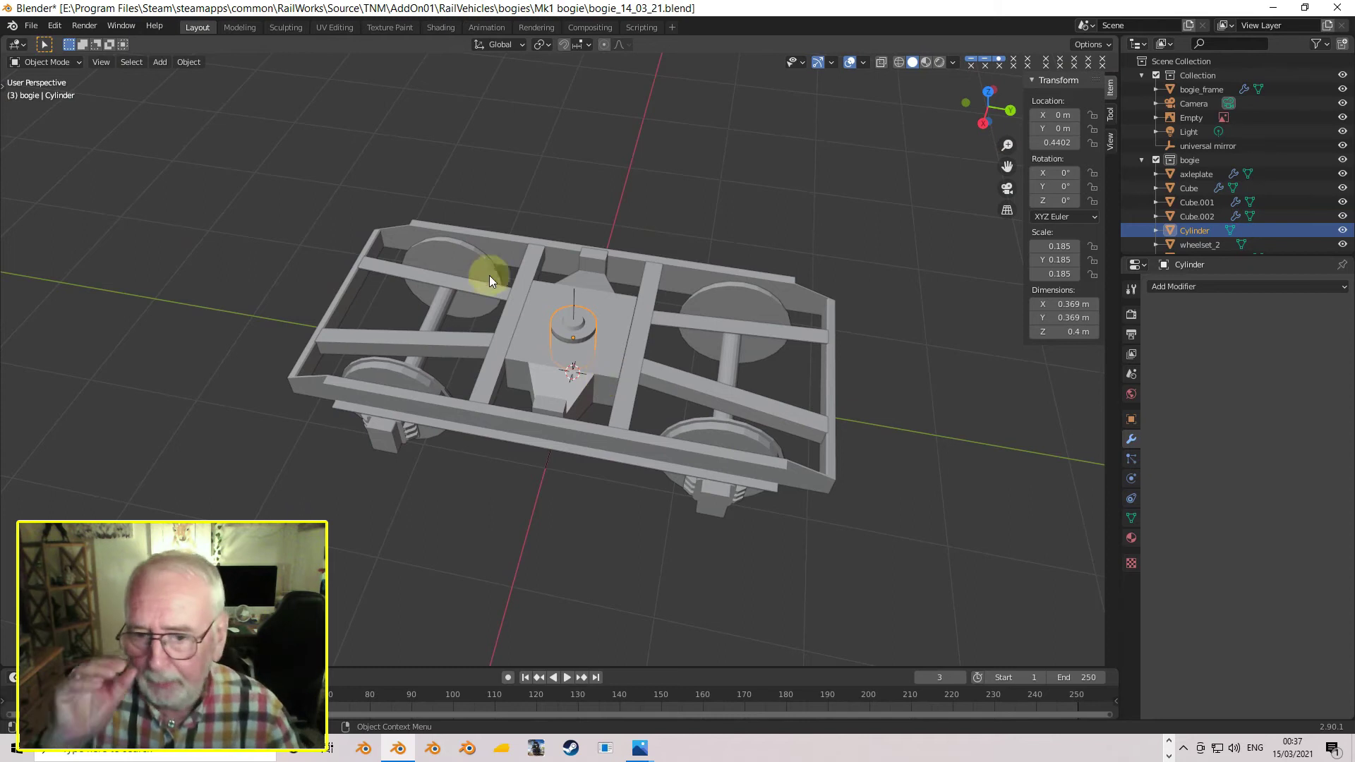
- Save the bogie_14_03_21.blend file
mouse_move(514, 282)
middle_mouse_down()
mouse_move(475, 245)
mouse_move(501, 273)
middle_mouse_up()
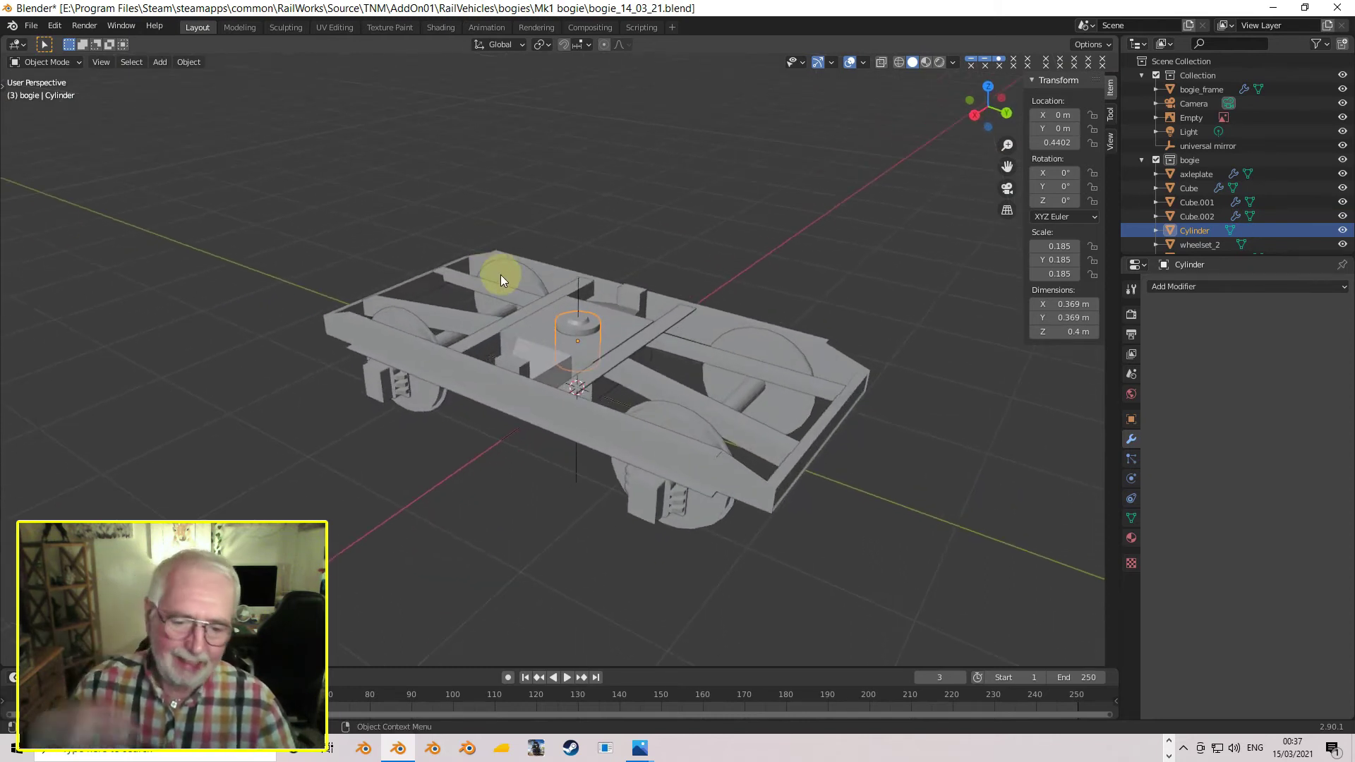
left_click(31, 26)
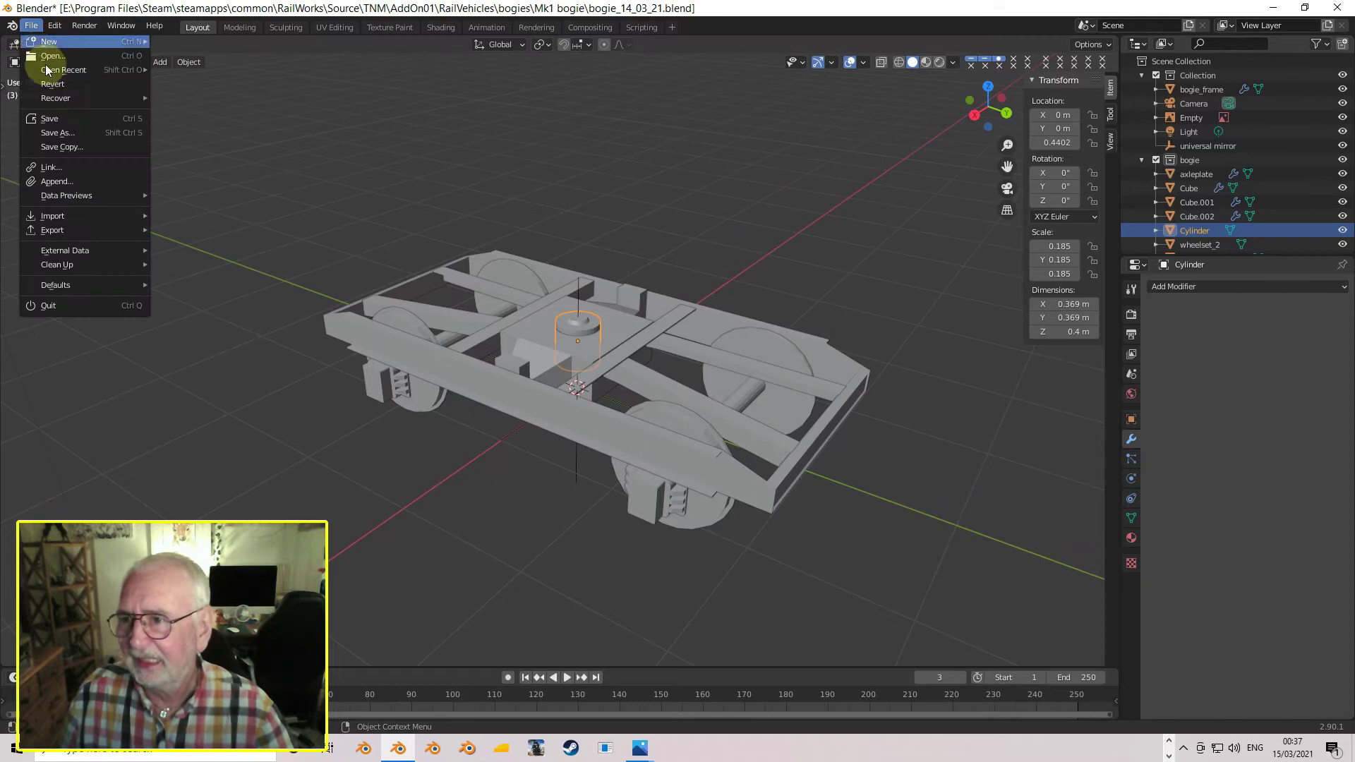
left_click(66, 118)
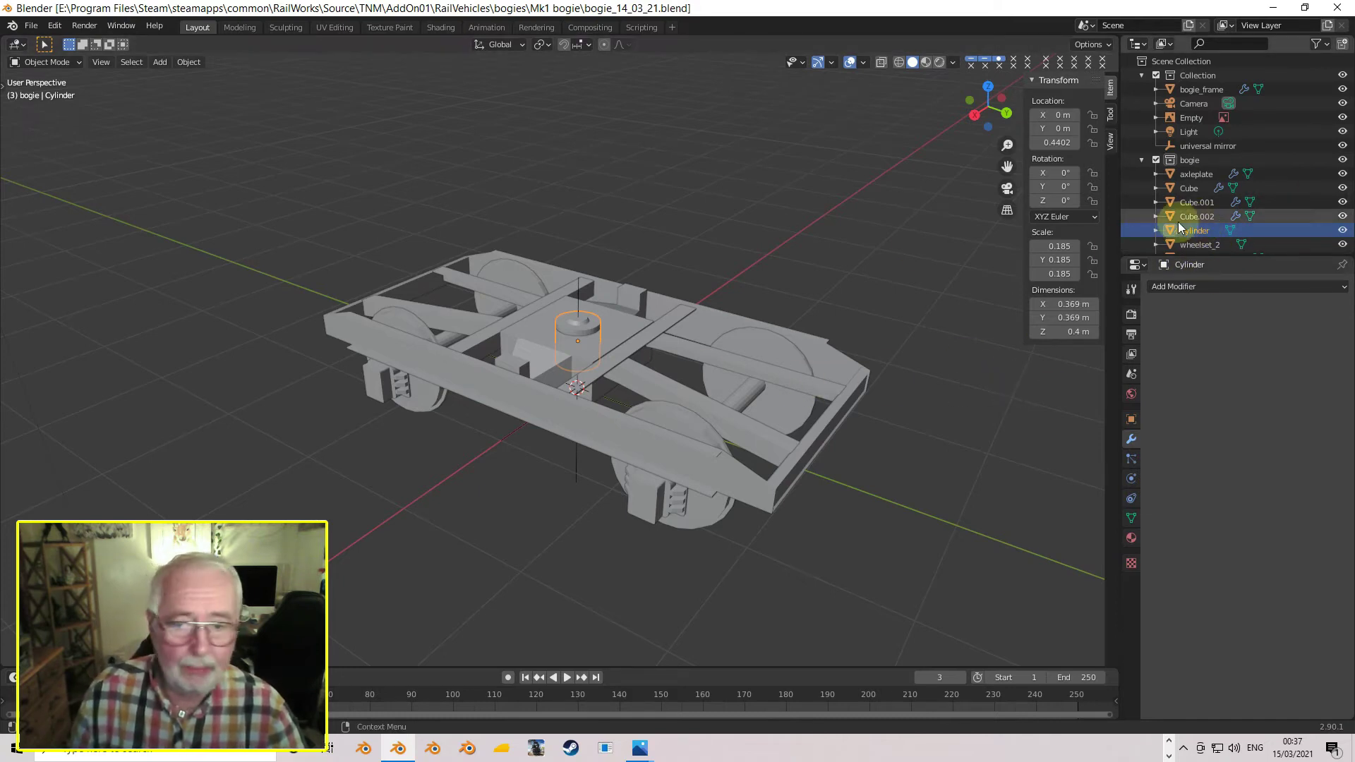
- Select the mirrored centre block Cube.002 and rename it as bolster
left_click(611, 338)
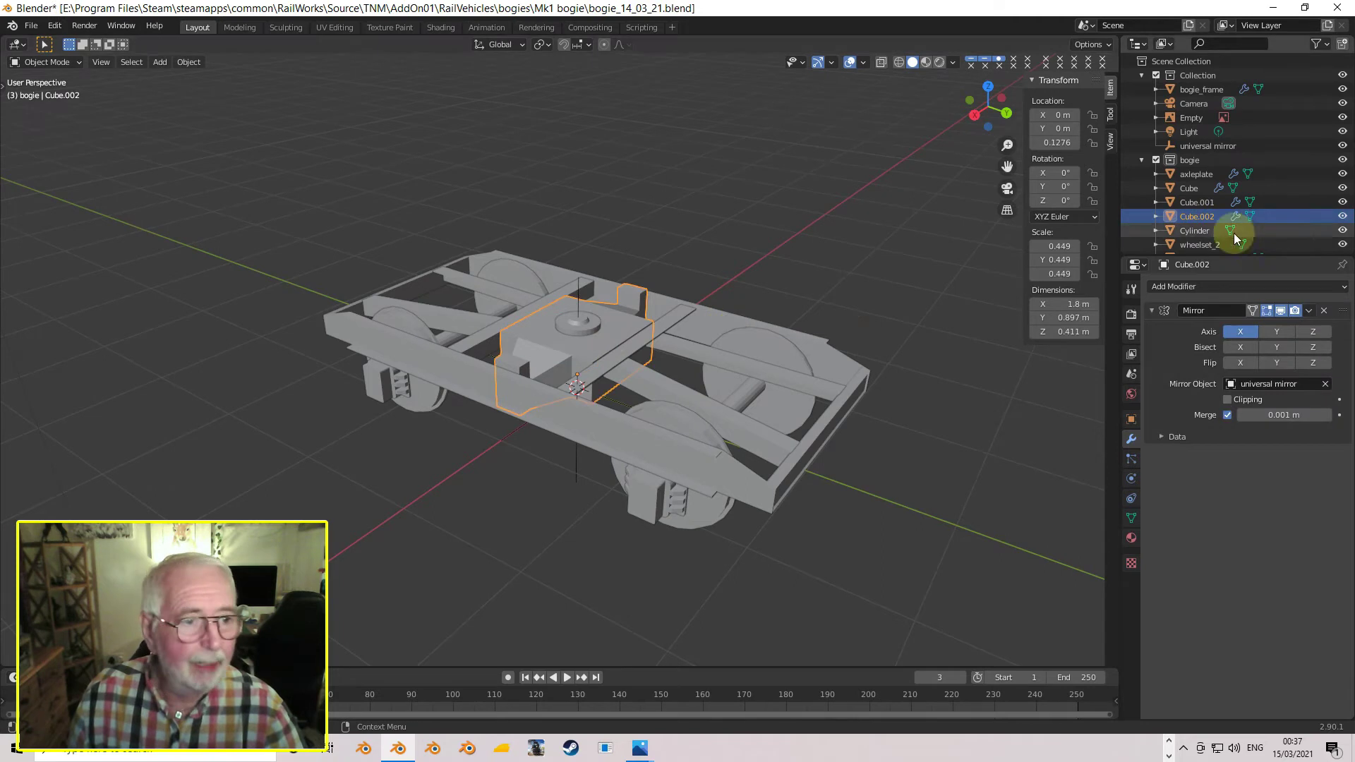
double_click(1195, 216)
type("bolster")
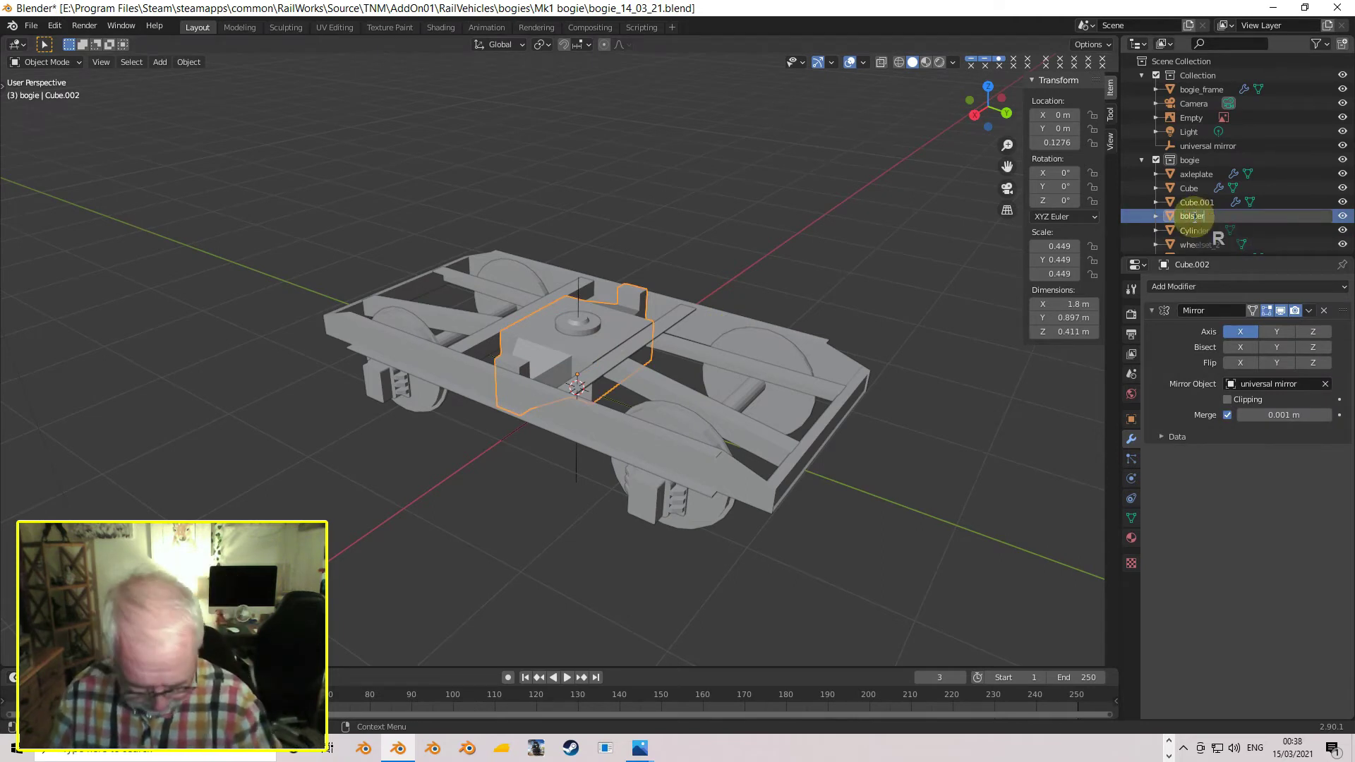
key("Return")
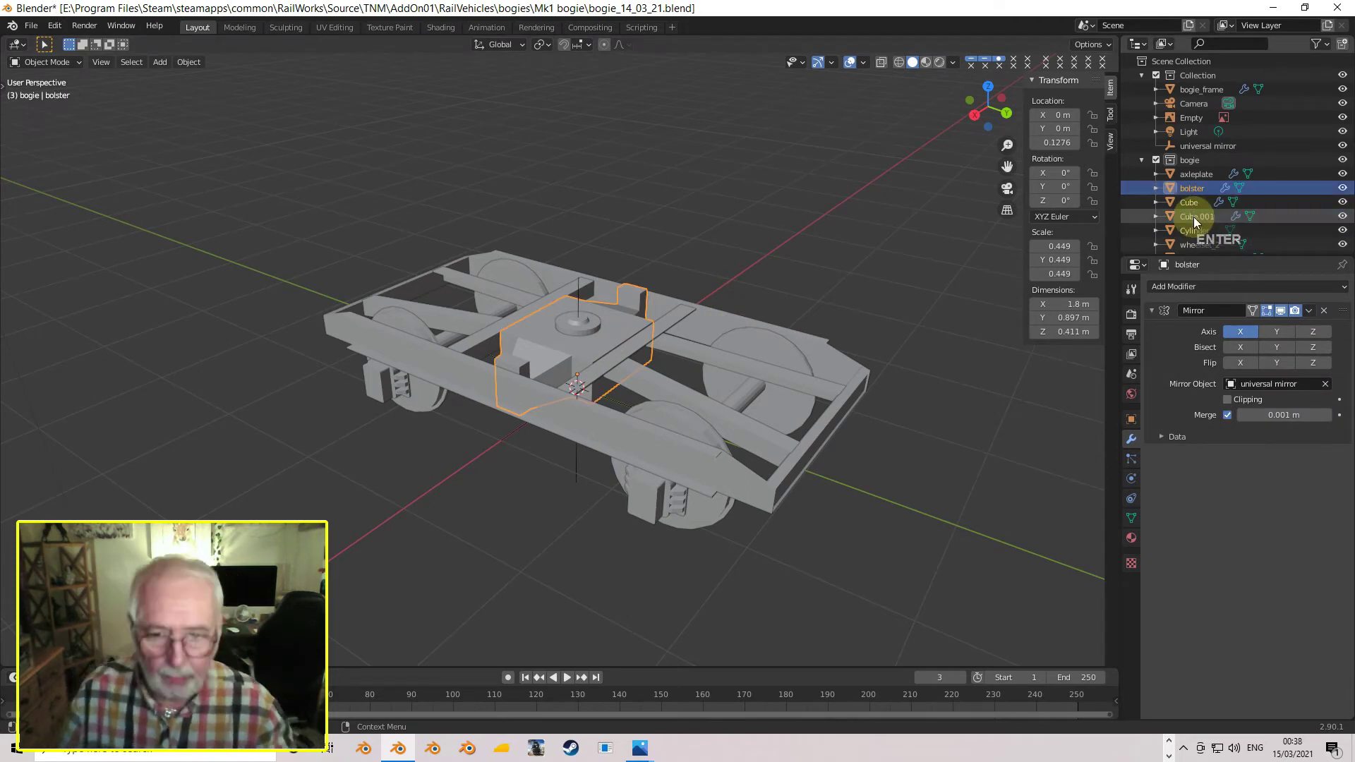
- Select the pivot Cylinder at the middle of the bolster and rename it as centre pivot
left_click(589, 317)
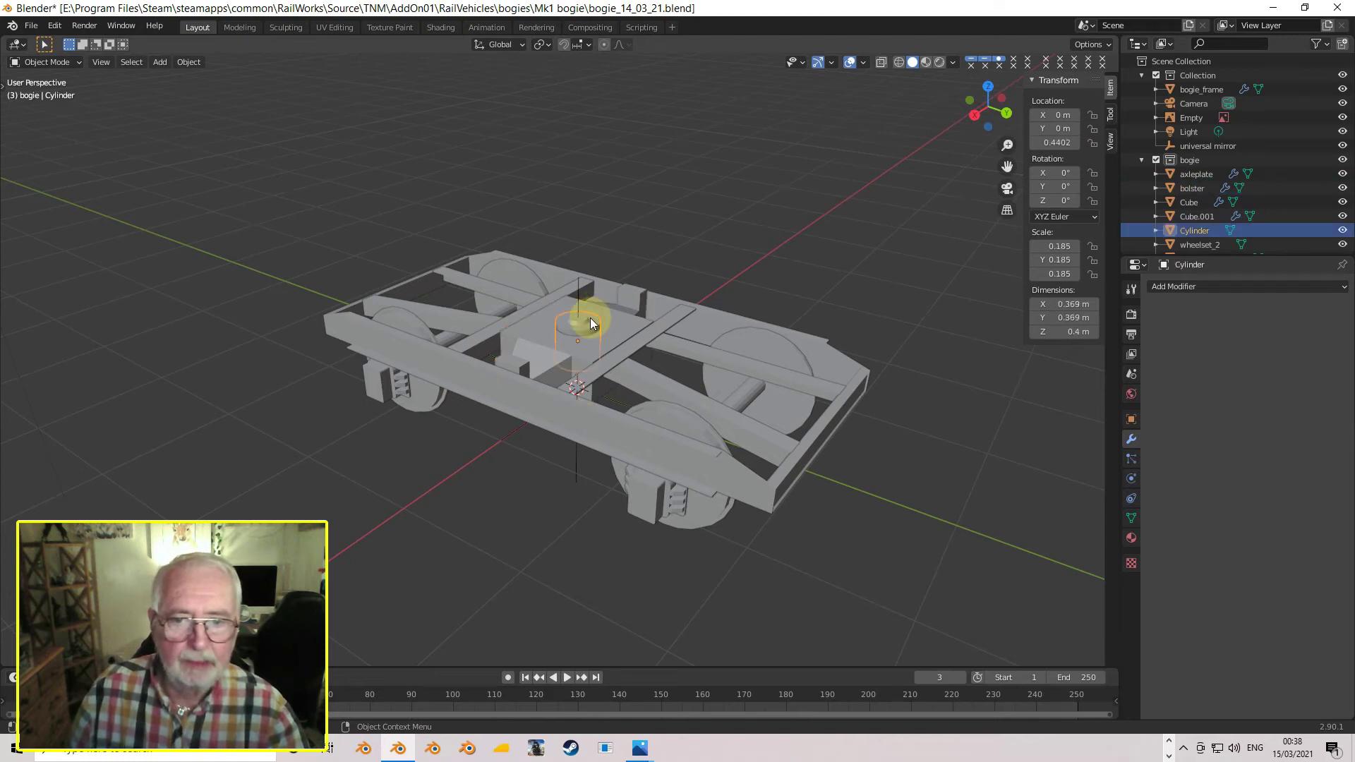
double_click(1196, 232)
type("c")
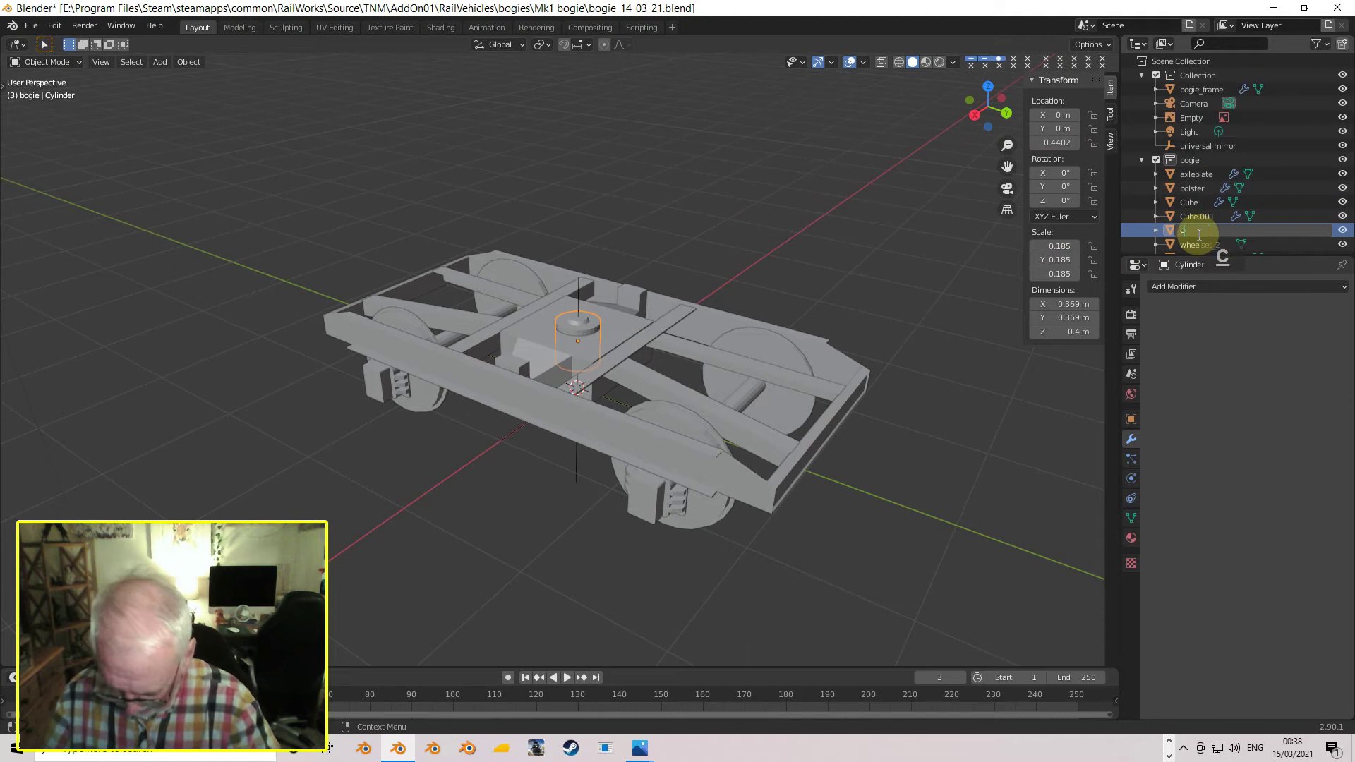
type("entre pivo")
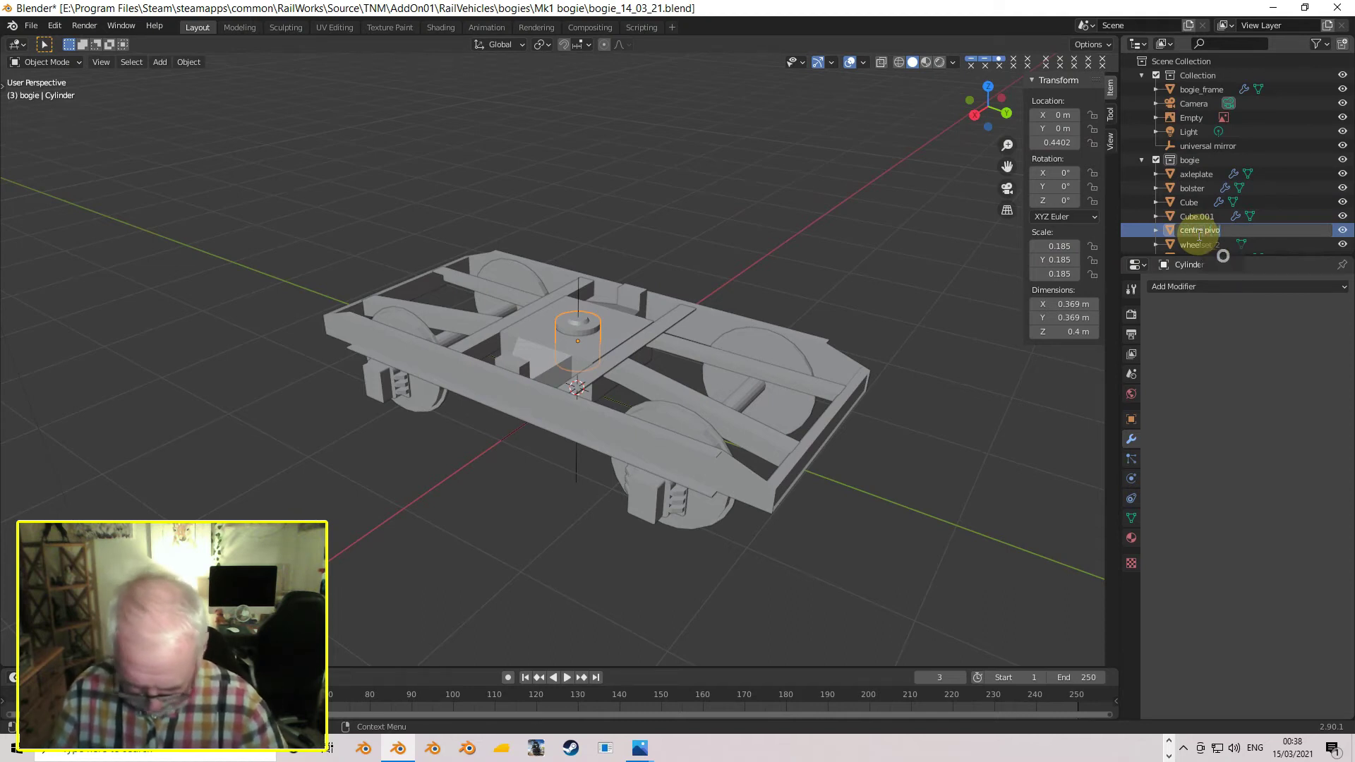
type("t")
key("Return")
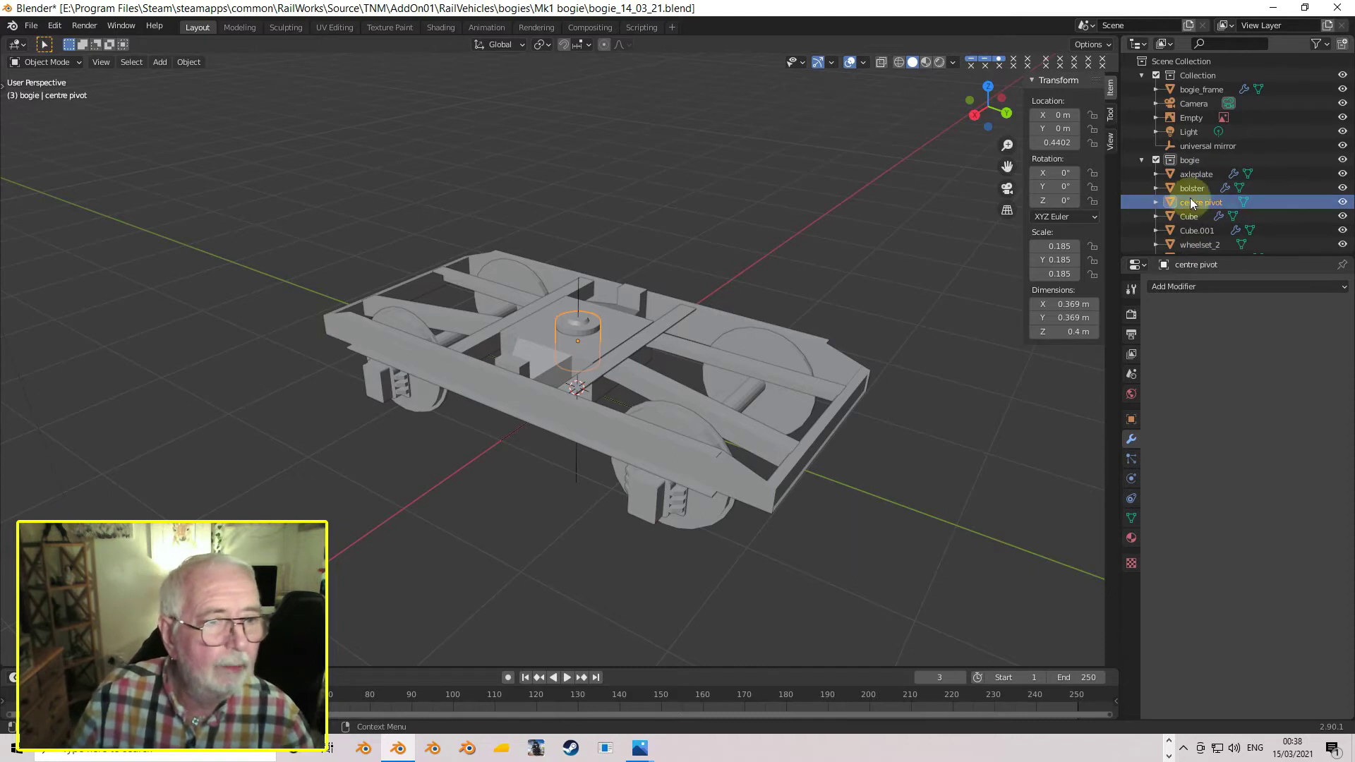
- Select the mirrored Cube beams beside the bolster and rename the object as cross member
left_click(1190, 217)
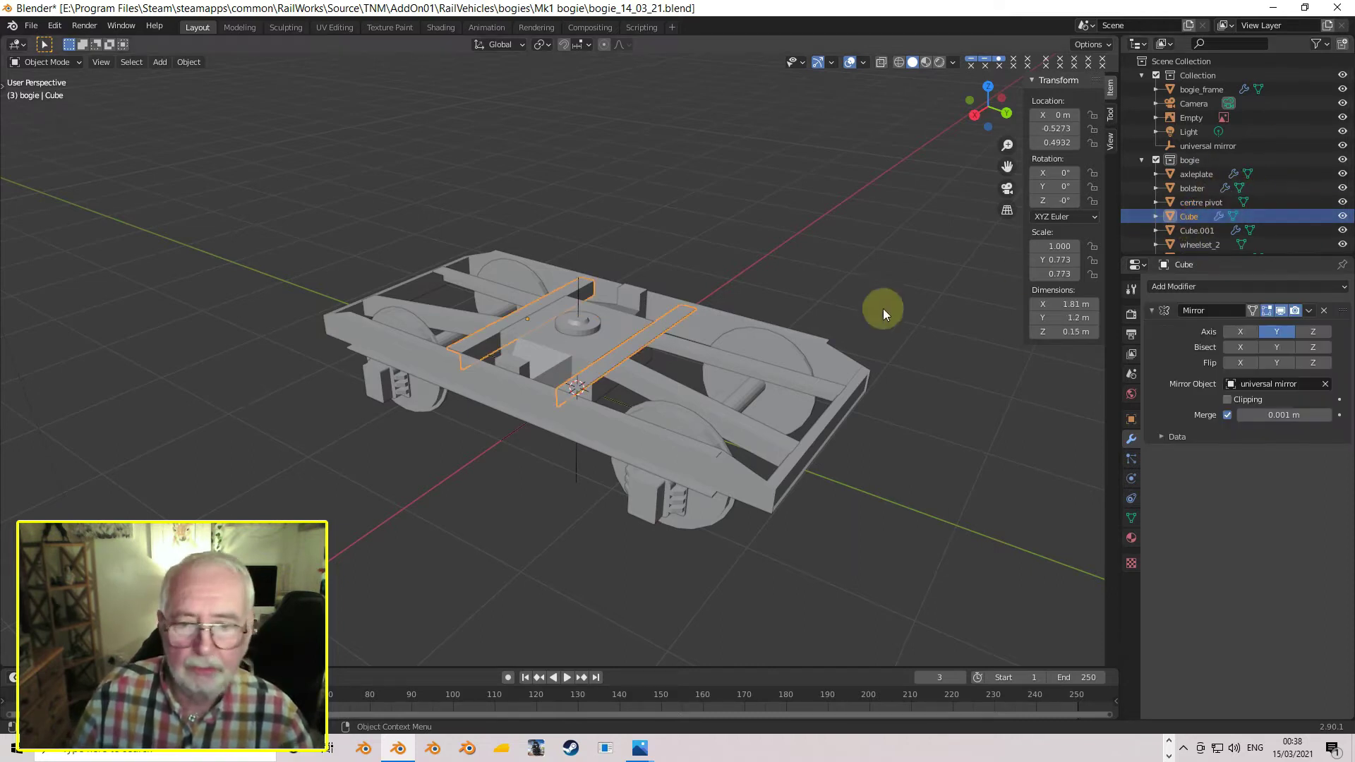
left_click(1182, 287)
double_click(1190, 216)
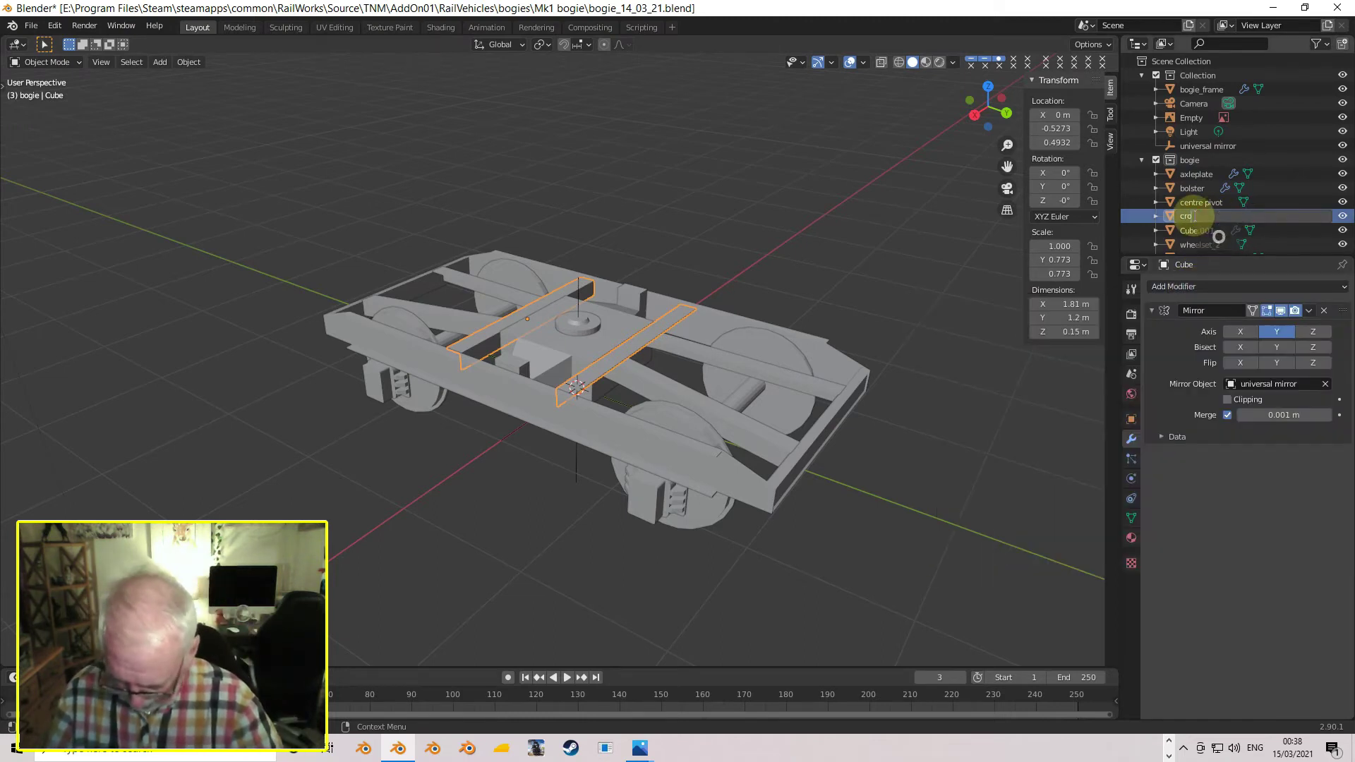
type("cross member")
key("Return")
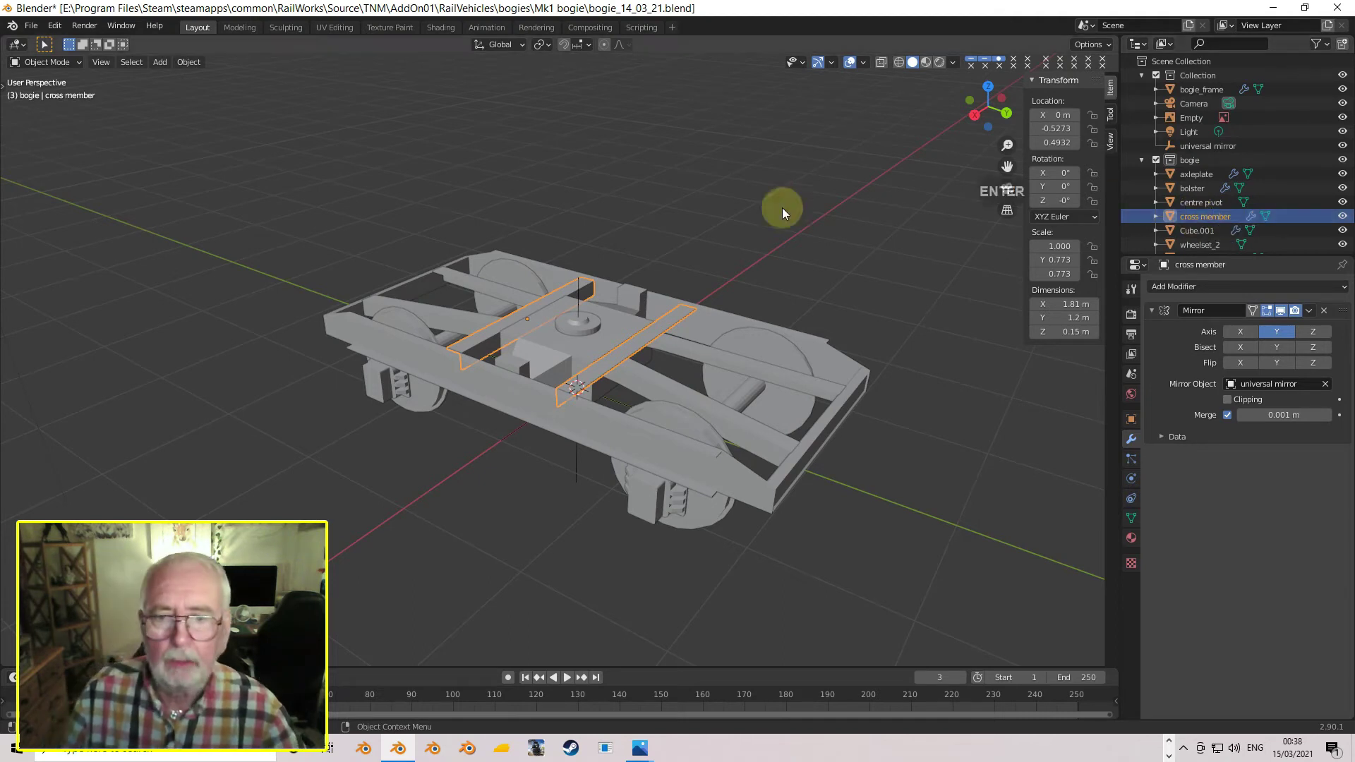
- Select the angled inner beams Cube.001 and rename the object as longditudinal struts
left_click(462, 319)
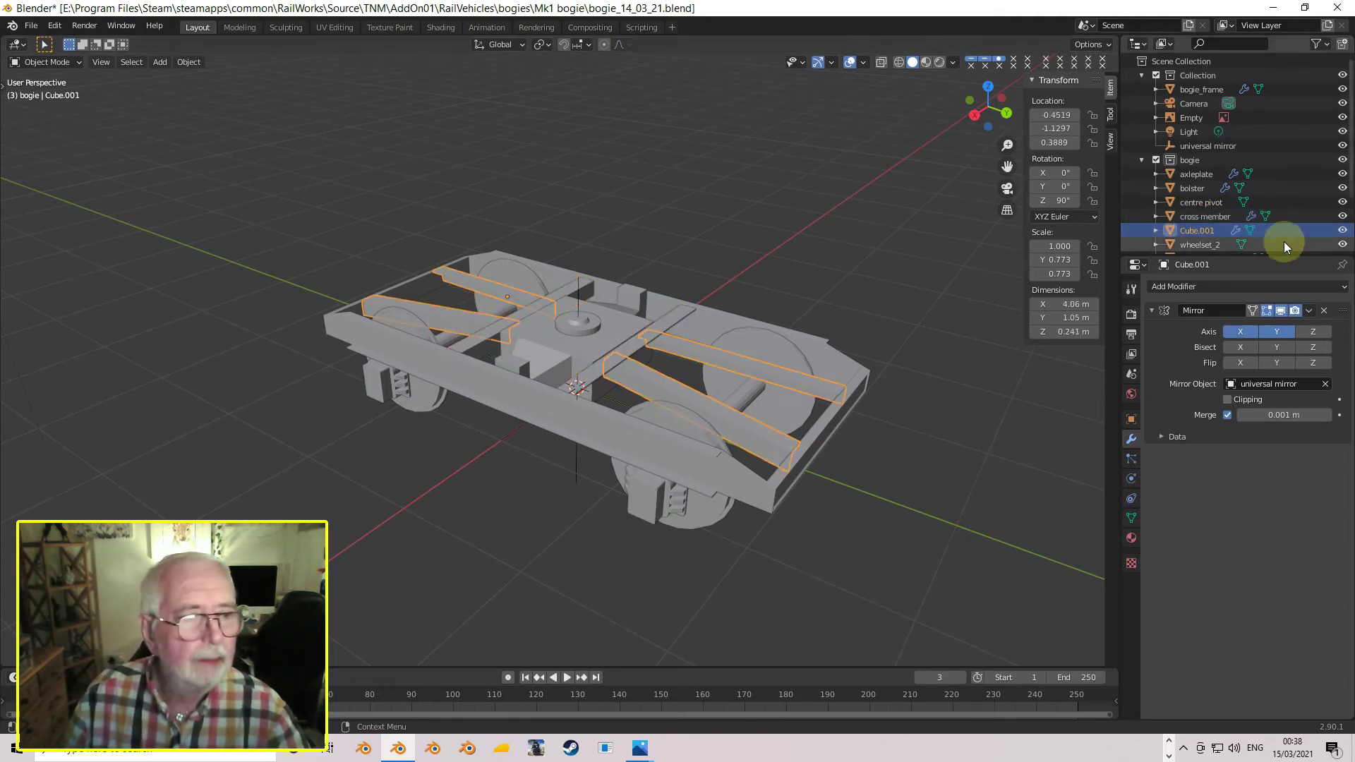
double_click(1199, 230)
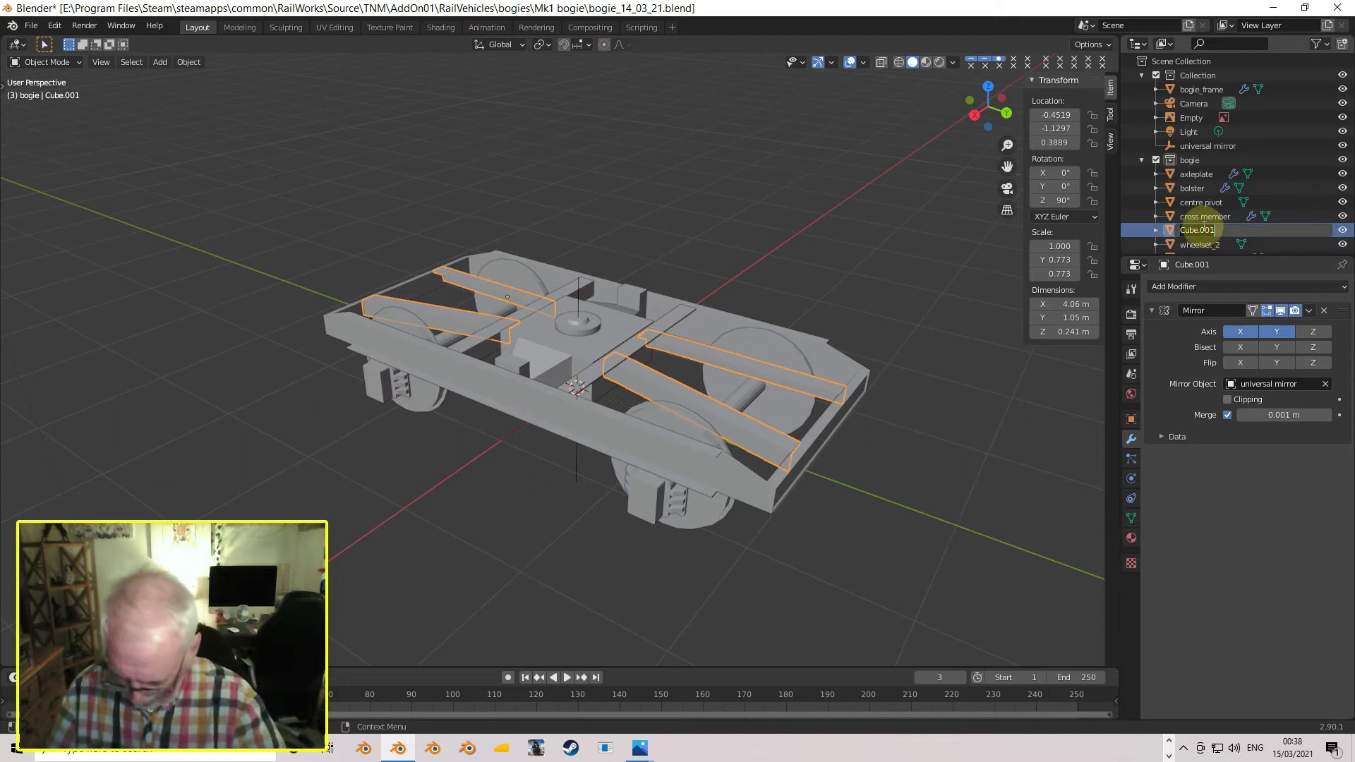
type("longd")
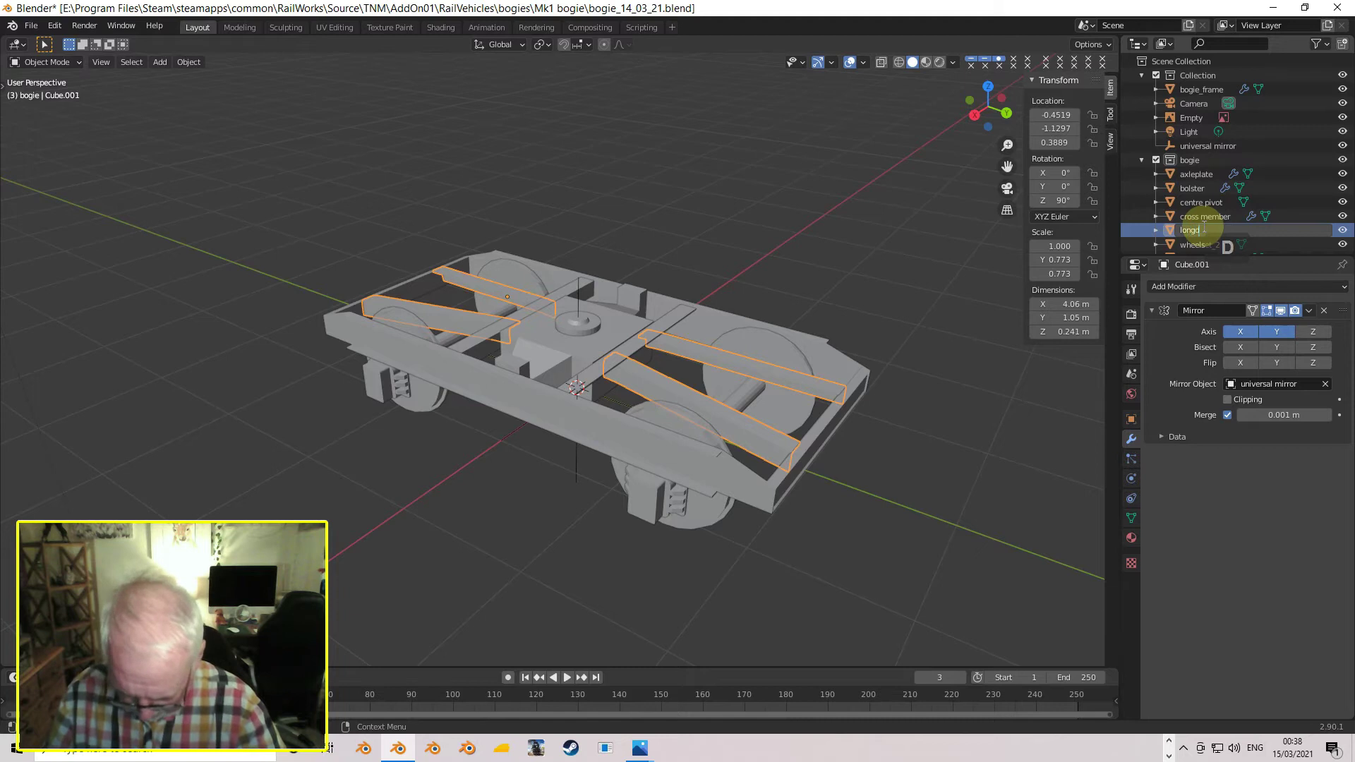
type("itu")
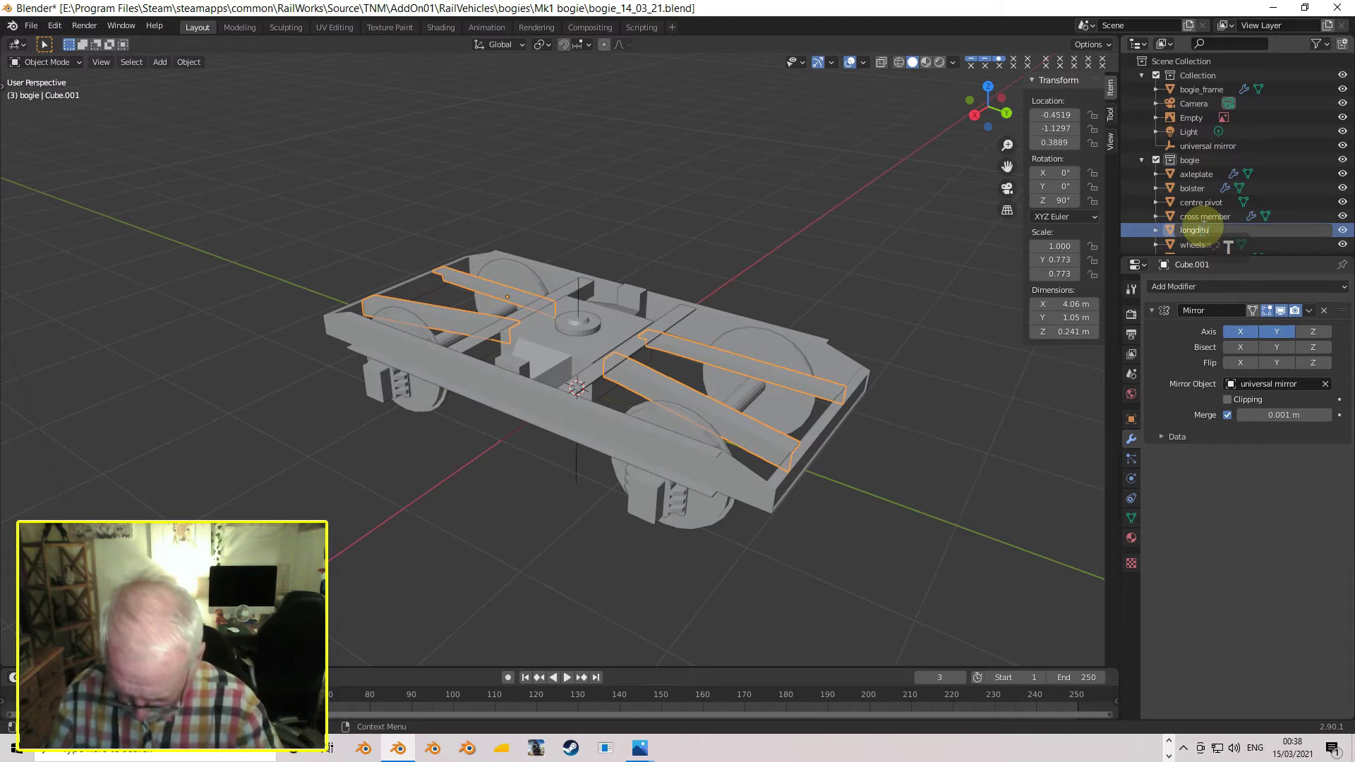
type("dinal")
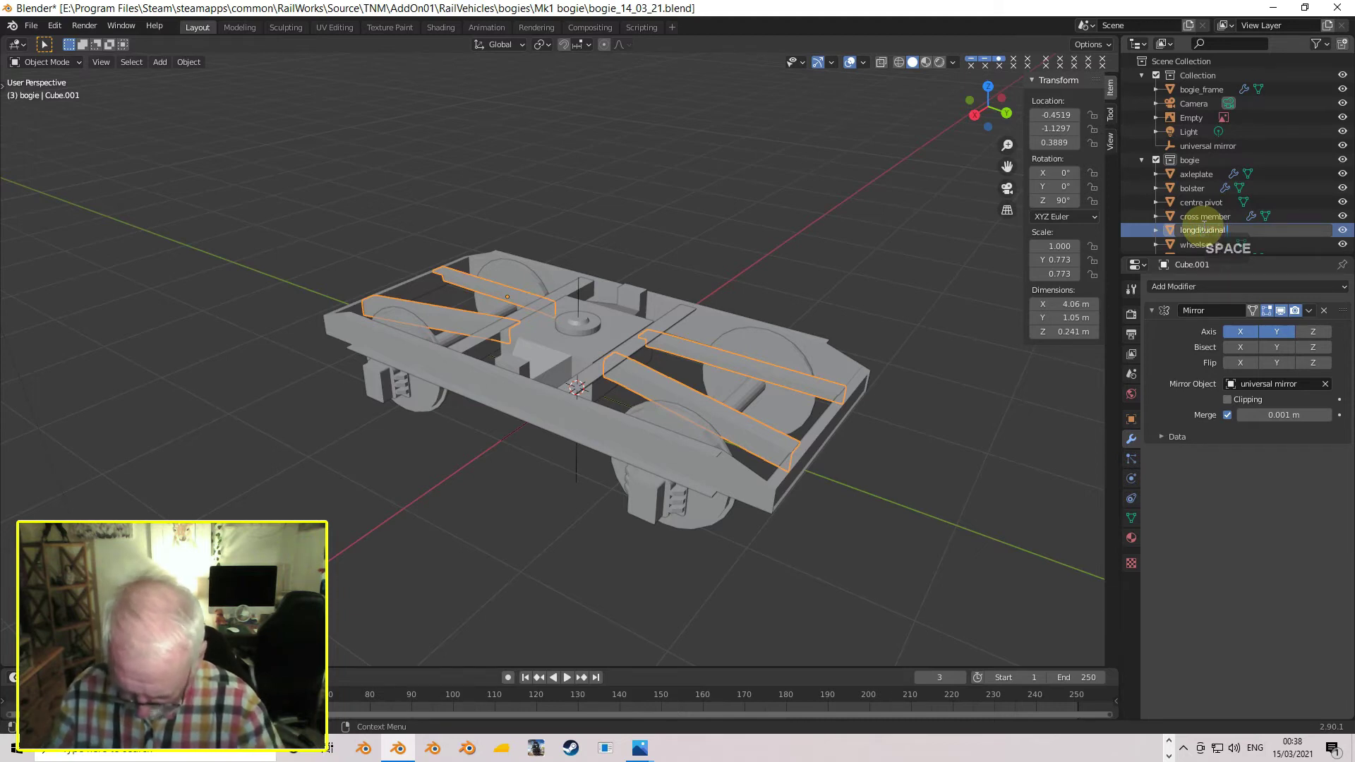
type(" struts")
key("Return")
- Move the bogie_frame object into the bogie collection
middle_click_drag(906, 328, 1005, 358)
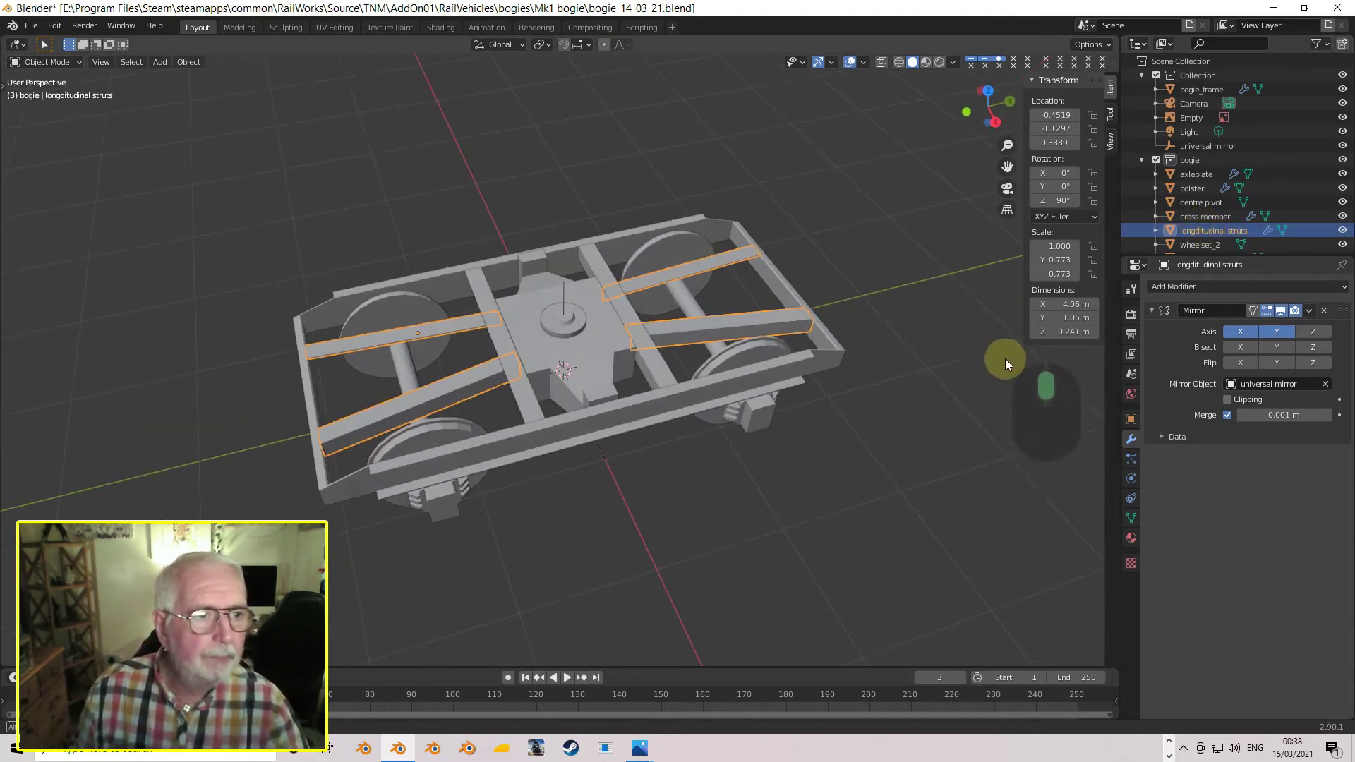
left_click(1180, 88)
left_click_drag(1180, 89, 1179, 179)
- Toggle the bogie collection's visibility off and on to check which parts it contains, and inspect the assembled model from several angles
left_click(1342, 146)
left_click(1342, 146)
left_click(1342, 146)
left_click(1342, 146)
left_click(1342, 146)
left_click(1342, 146)
middle_click_drag(557, 353, 570, 279)
middle_click_drag(568, 348, 579, 375)
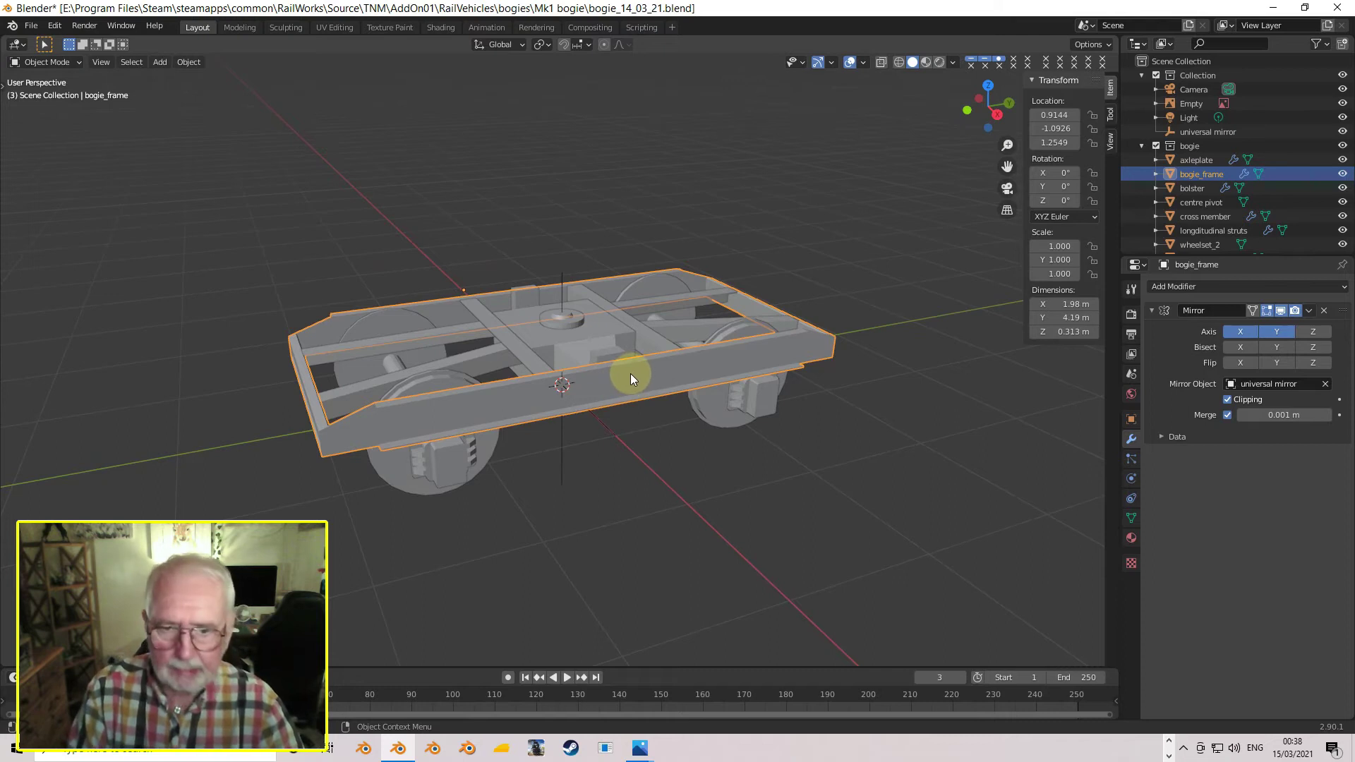
middle_click_drag(629, 374, 616, 367)
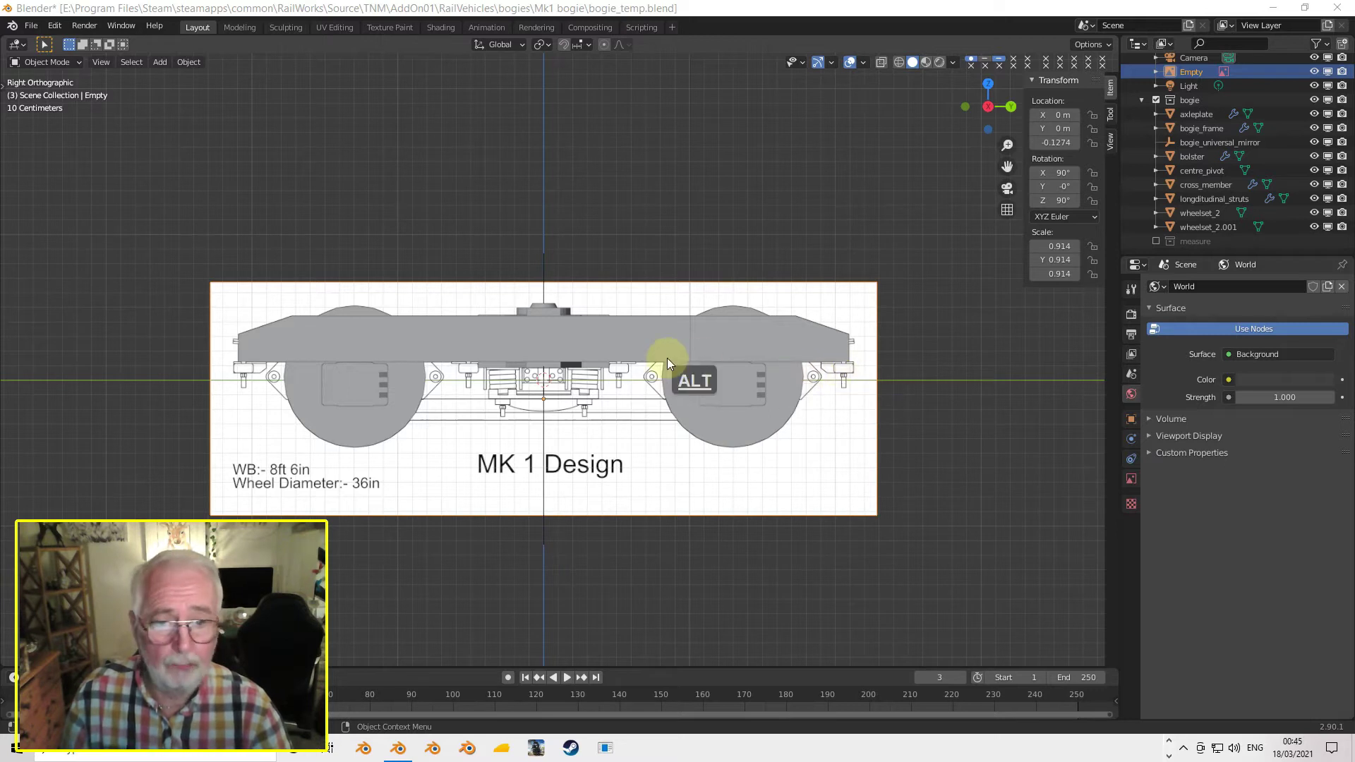
- Select all objects of the bogie collection and add the Empty reference drawing to the selection
left_click(1205, 100)
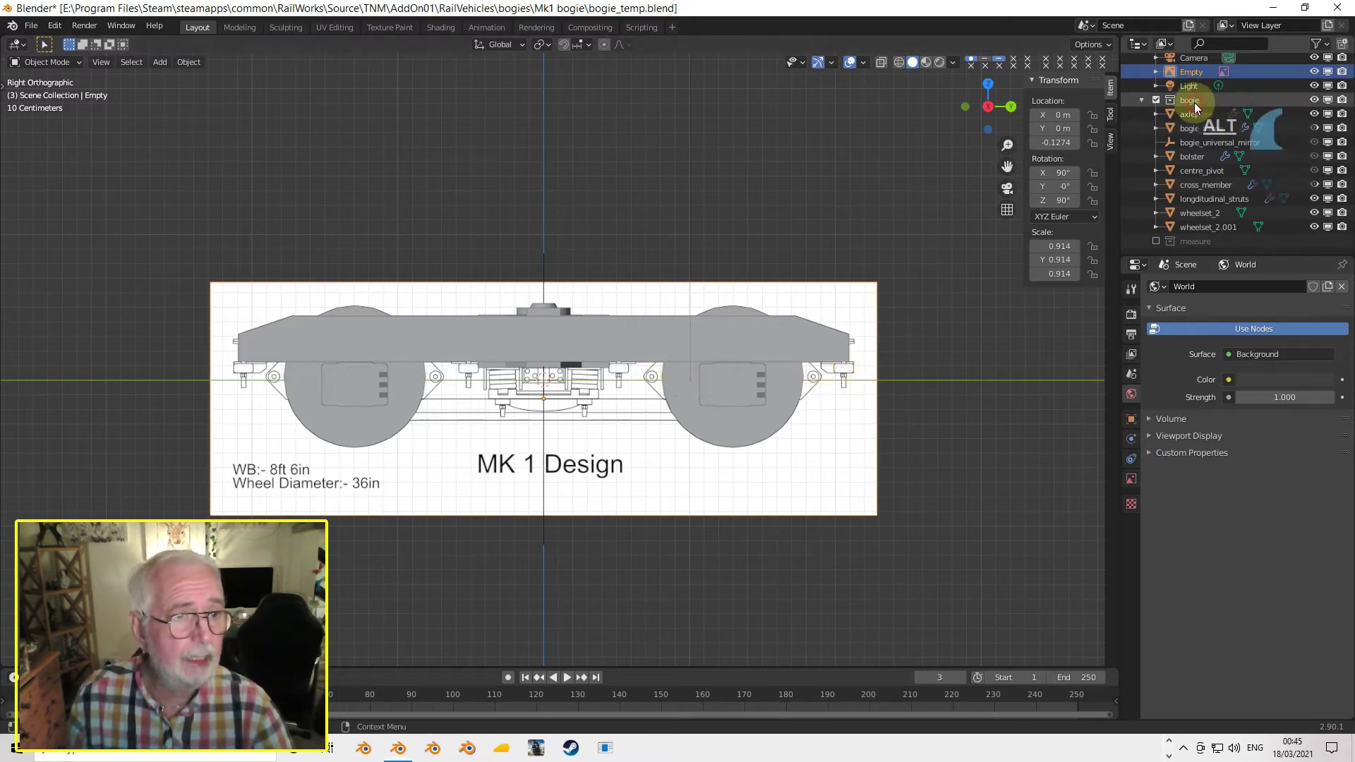
right_click(1188, 100)
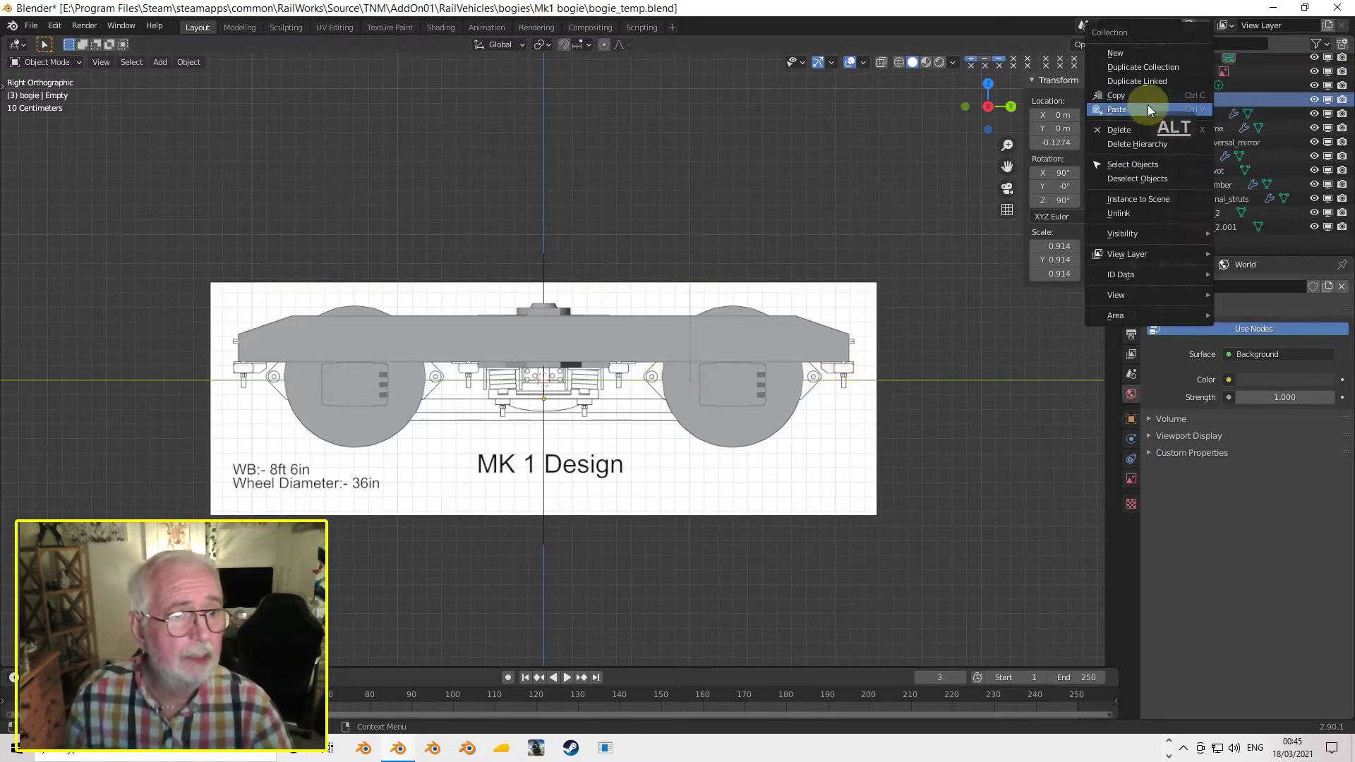
left_click(1132, 163)
left_click(1182, 73, "ctrl")
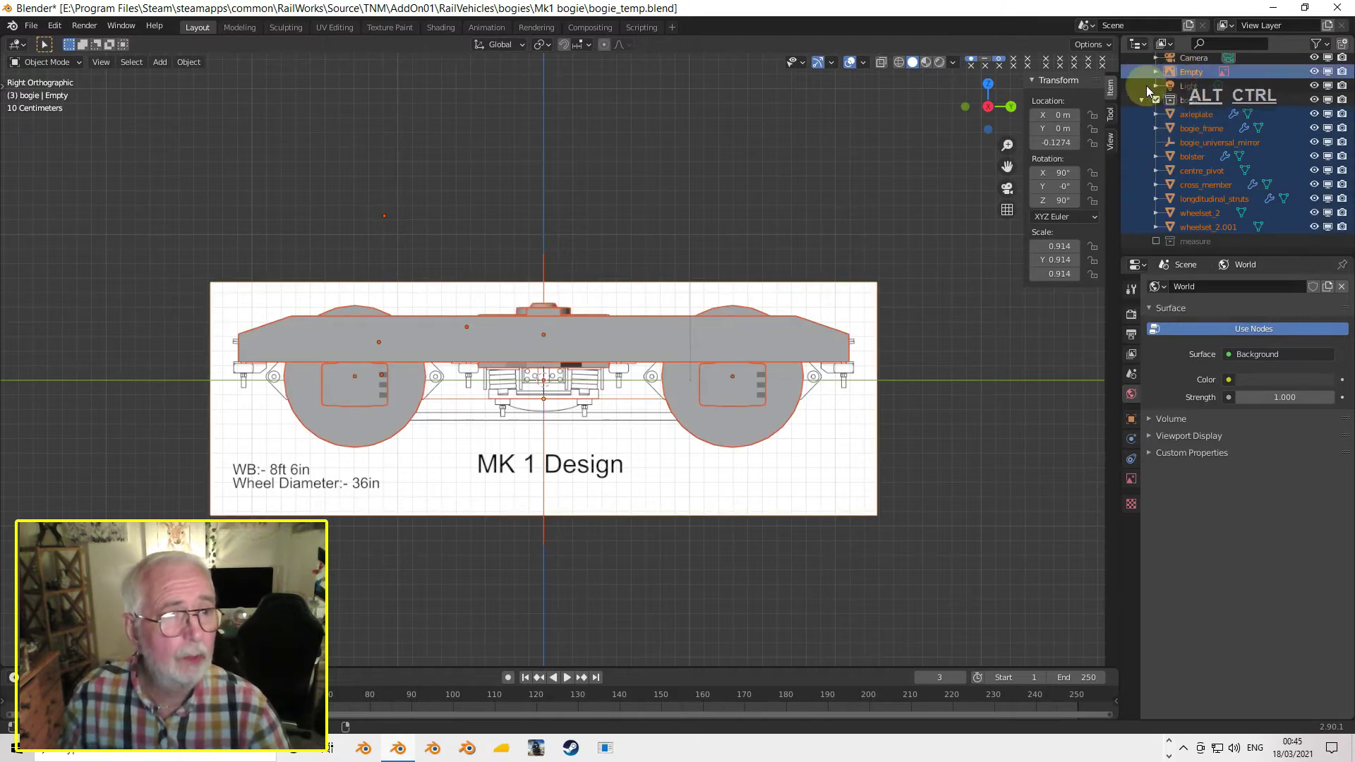
- Switch to wireframe shading and move the selected bogie and drawing up along Z by about 0.433 m, bringing the wheel treads near the ground line
scroll(557, 402, "up", 4)
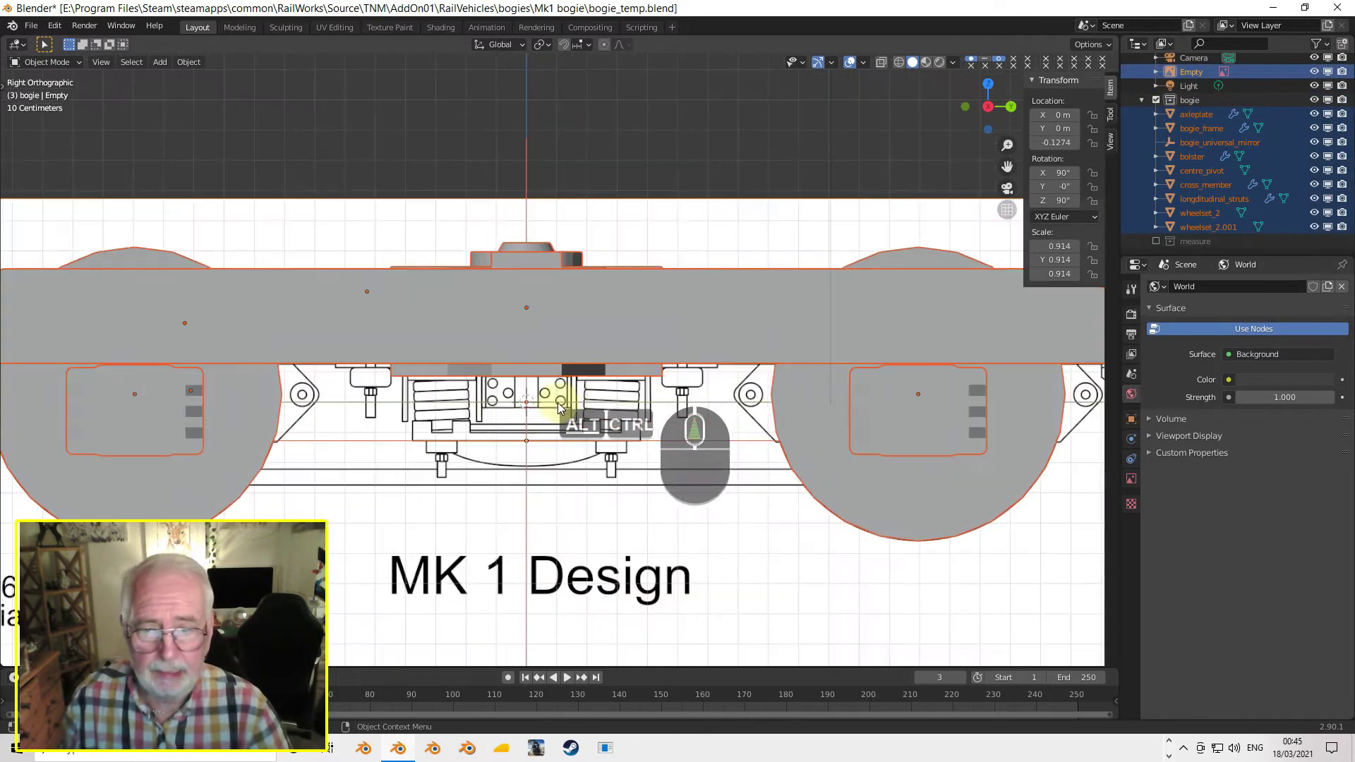
left_click(899, 62)
middle_click_drag(817, 472, 616, 401, "shift")
scroll(617, 401, "up", 5)
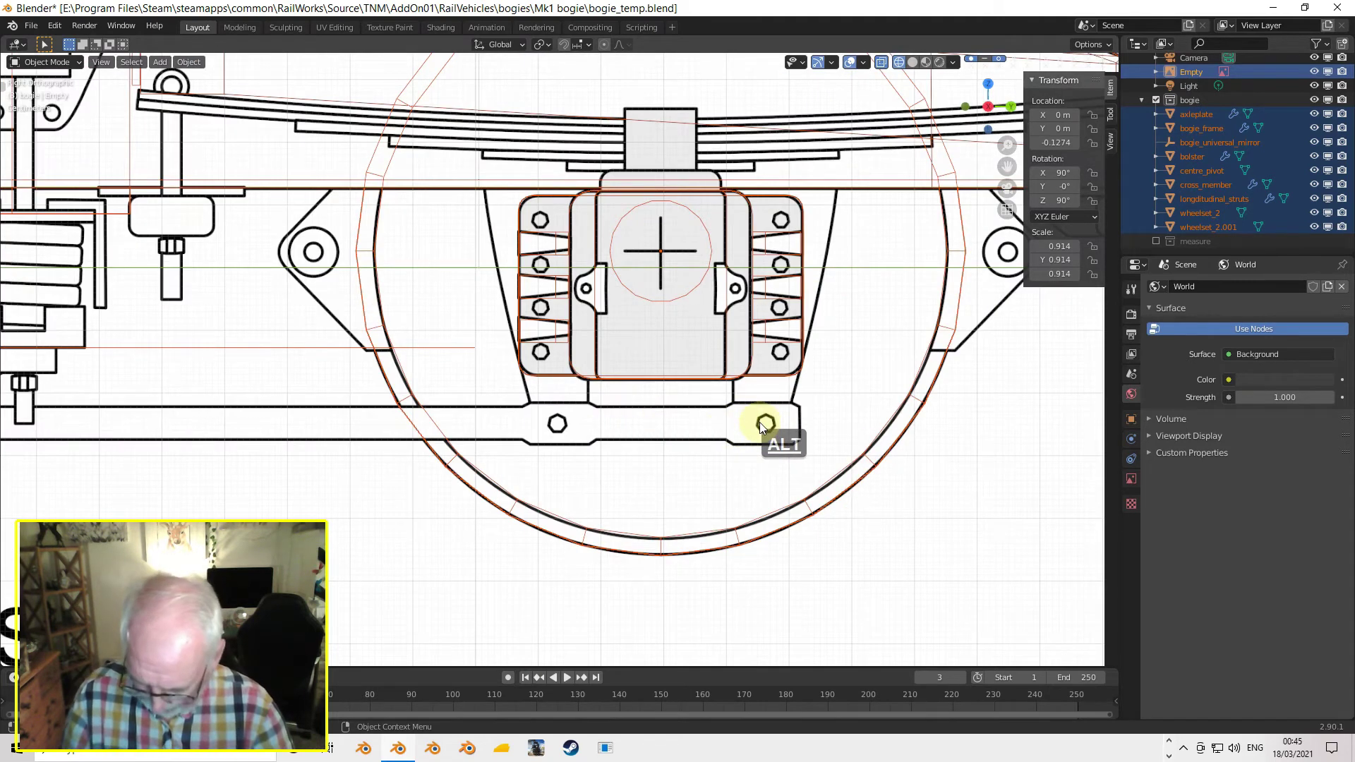
key("g")
key("z")
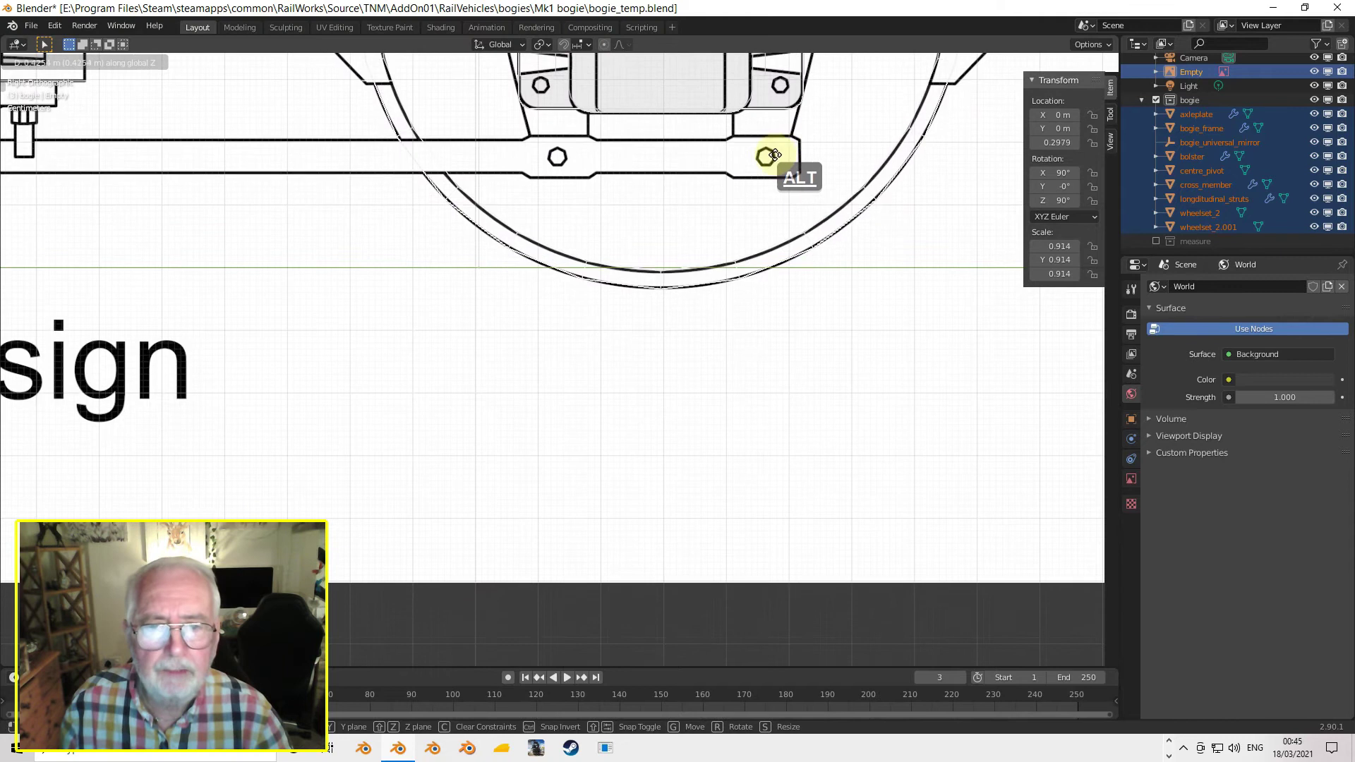
left_click(775, 155)
- Lower the selection along Z by about 0.0026 m so the lowest vertex of the wheel tread meets the ground line
scroll(790, 192, "up", 4)
middle_click_drag(790, 192, 664, 371, "shift")
scroll(738, 349, "up", 11)
middle_click_drag(824, 326, 395, 529, "shift")
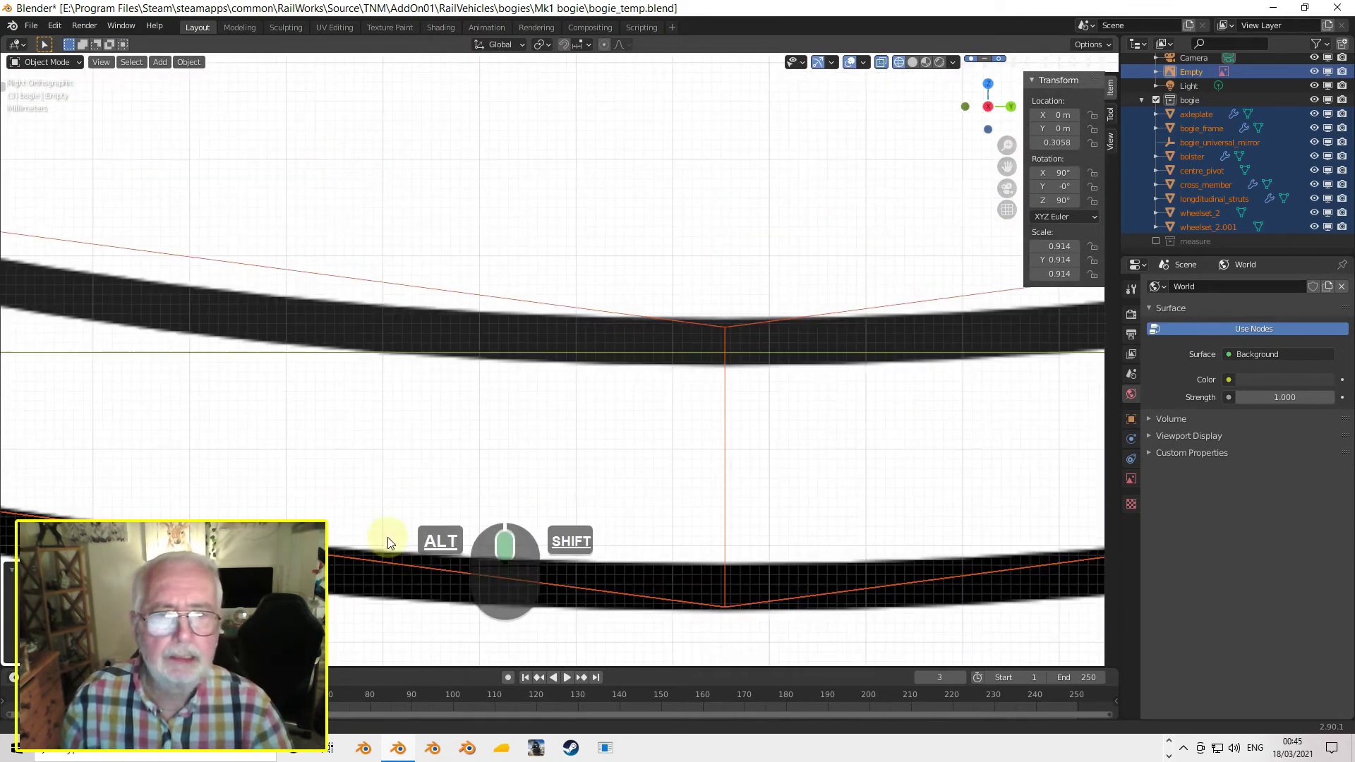
key("g")
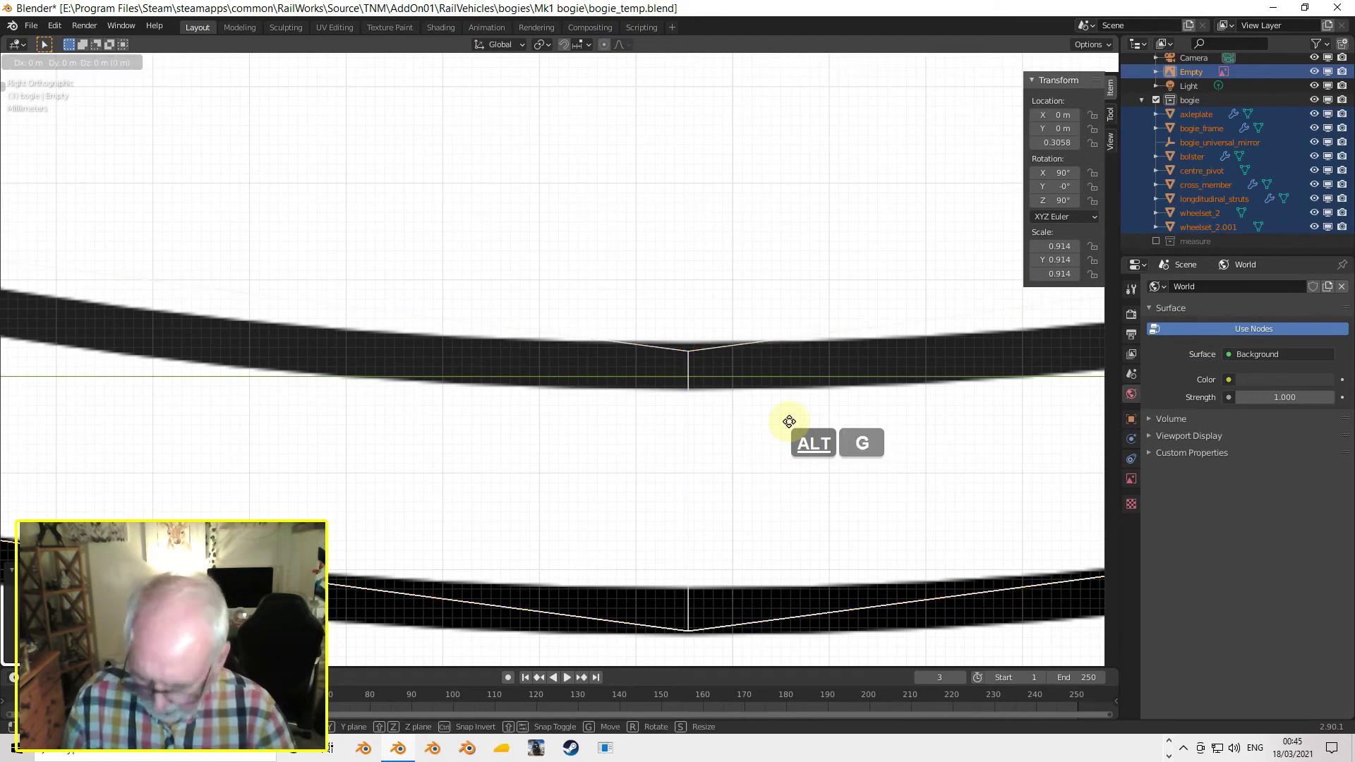
key("z")
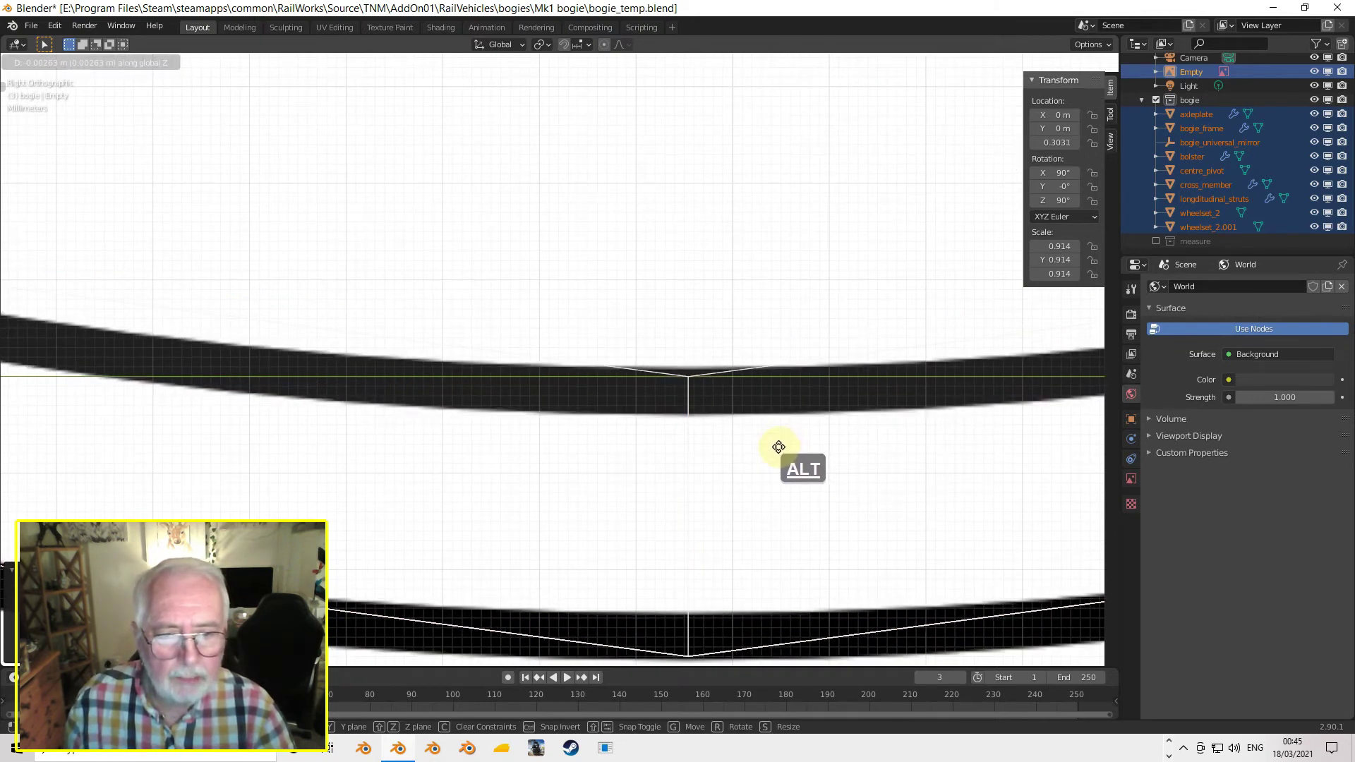
left_click(778, 446)
- Show the raised bogie in perspective view with solid shading
scroll(776, 447, "down", 15)
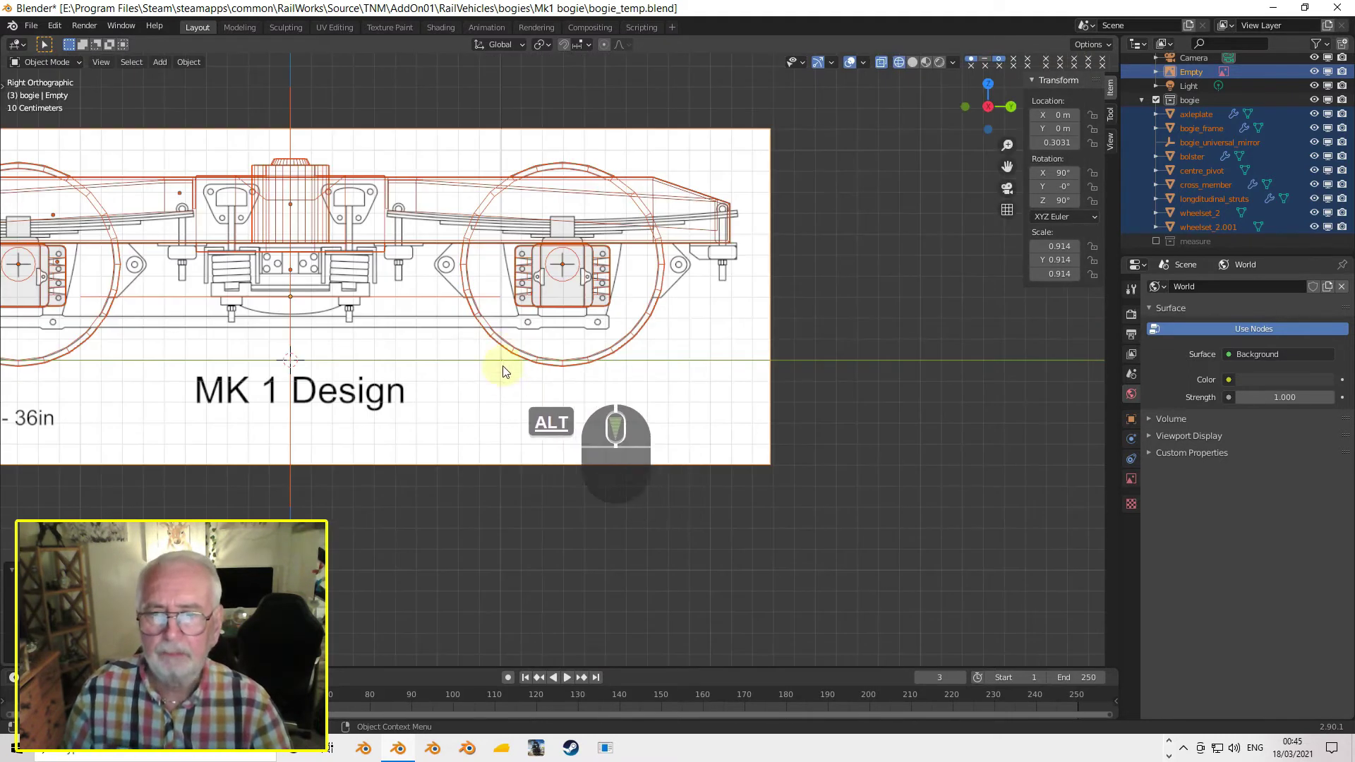
mouse_move(474, 344)
middle_mouse_down("shift")
mouse_move(727, 457)
mouse_move(717, 417)
mouse_move(655, 460)
middle_mouse_up("shift")
scroll(714, 420, "down", 2)
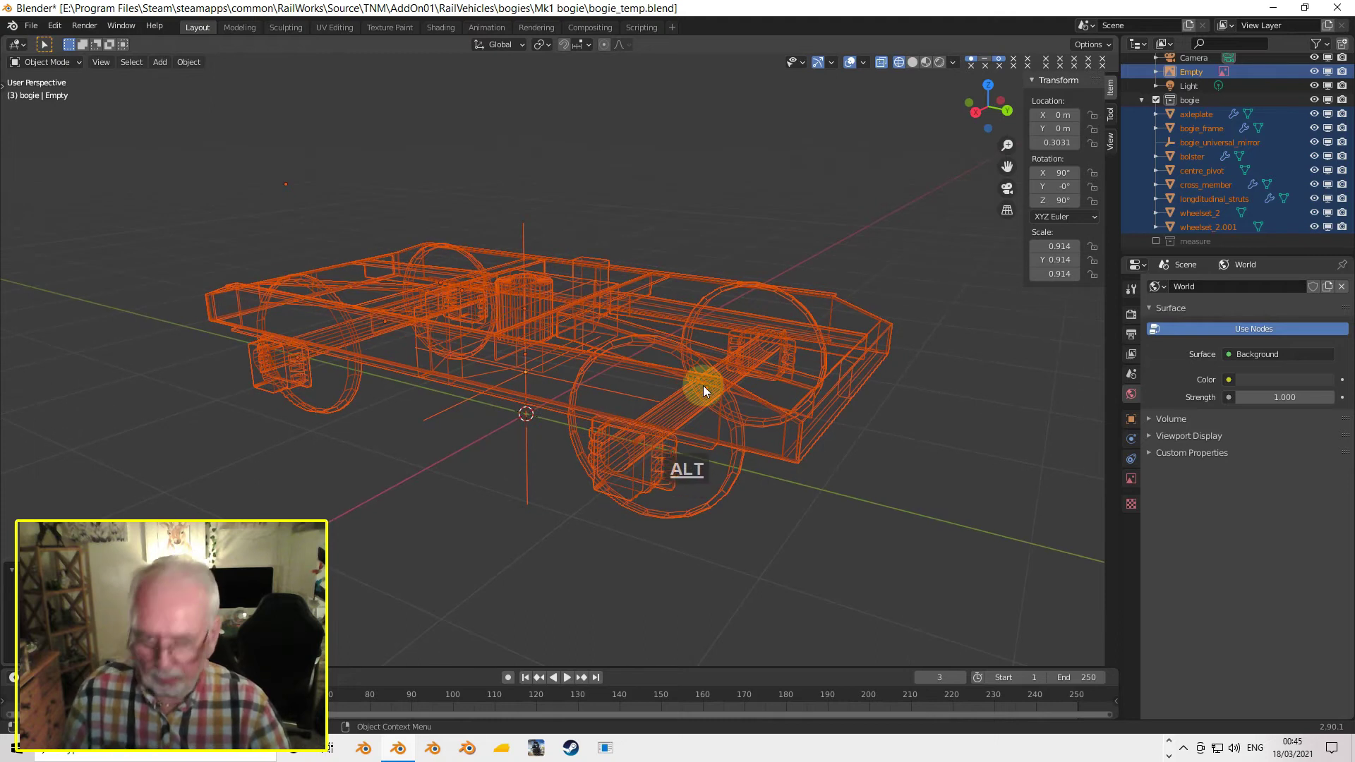
left_click(912, 62)
middle_click_drag(664, 350, 693, 443)
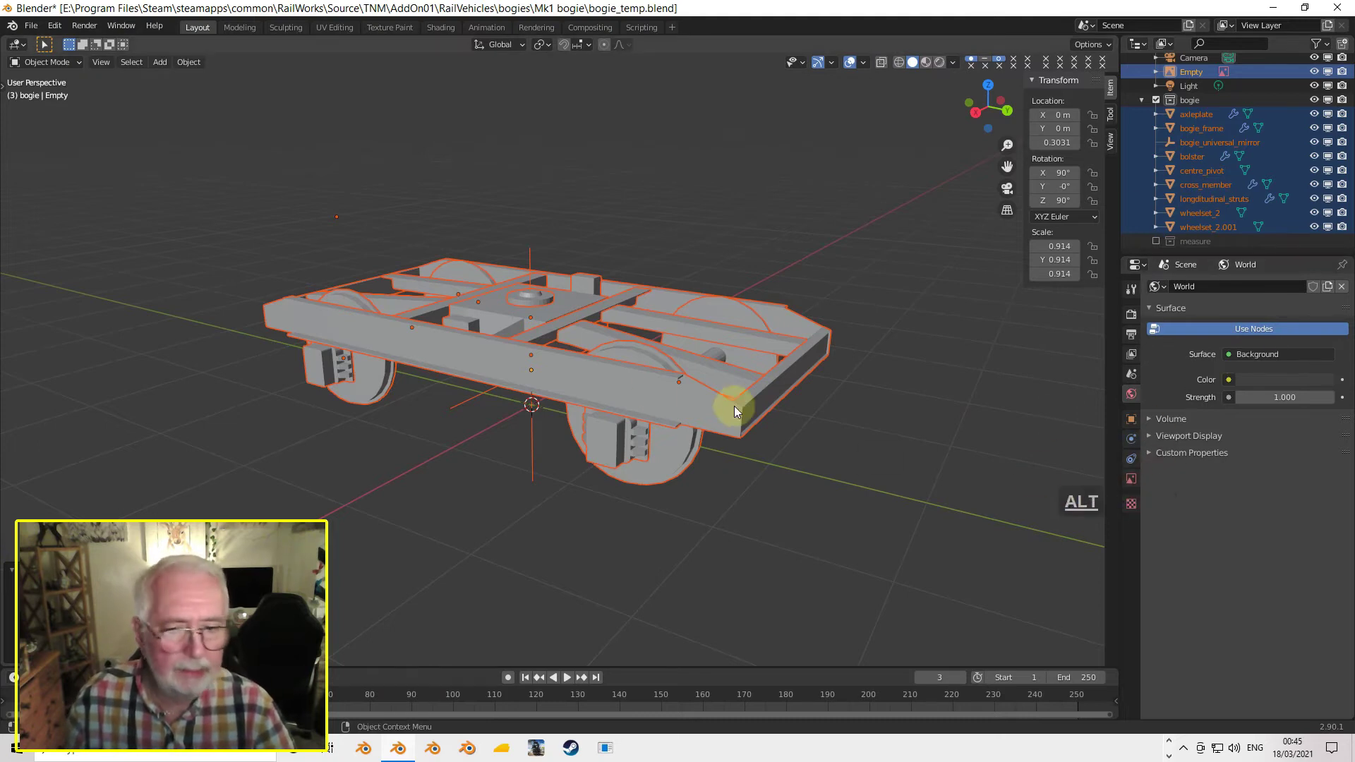
- Select only the bogie_frame object and create a new material for it
left_click(376, 334, "alt")
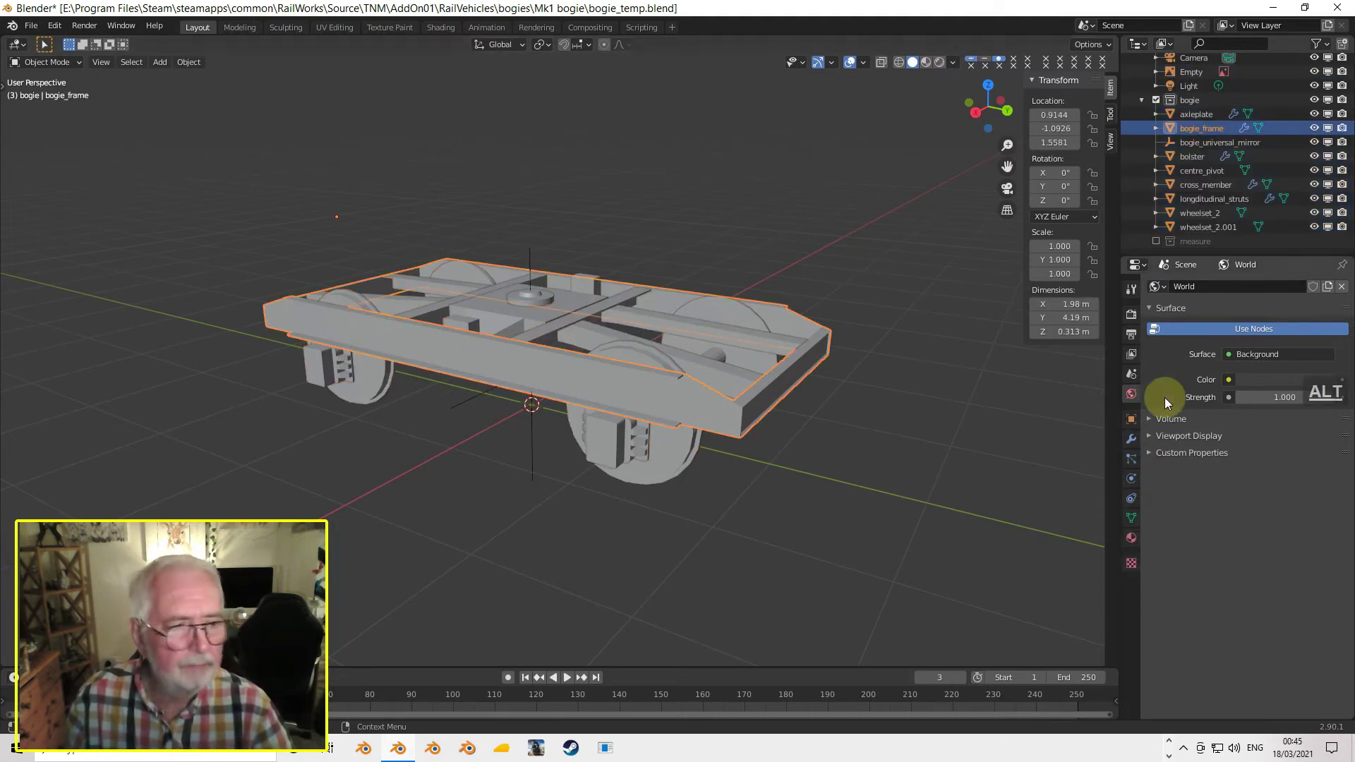
left_click(1131, 538)
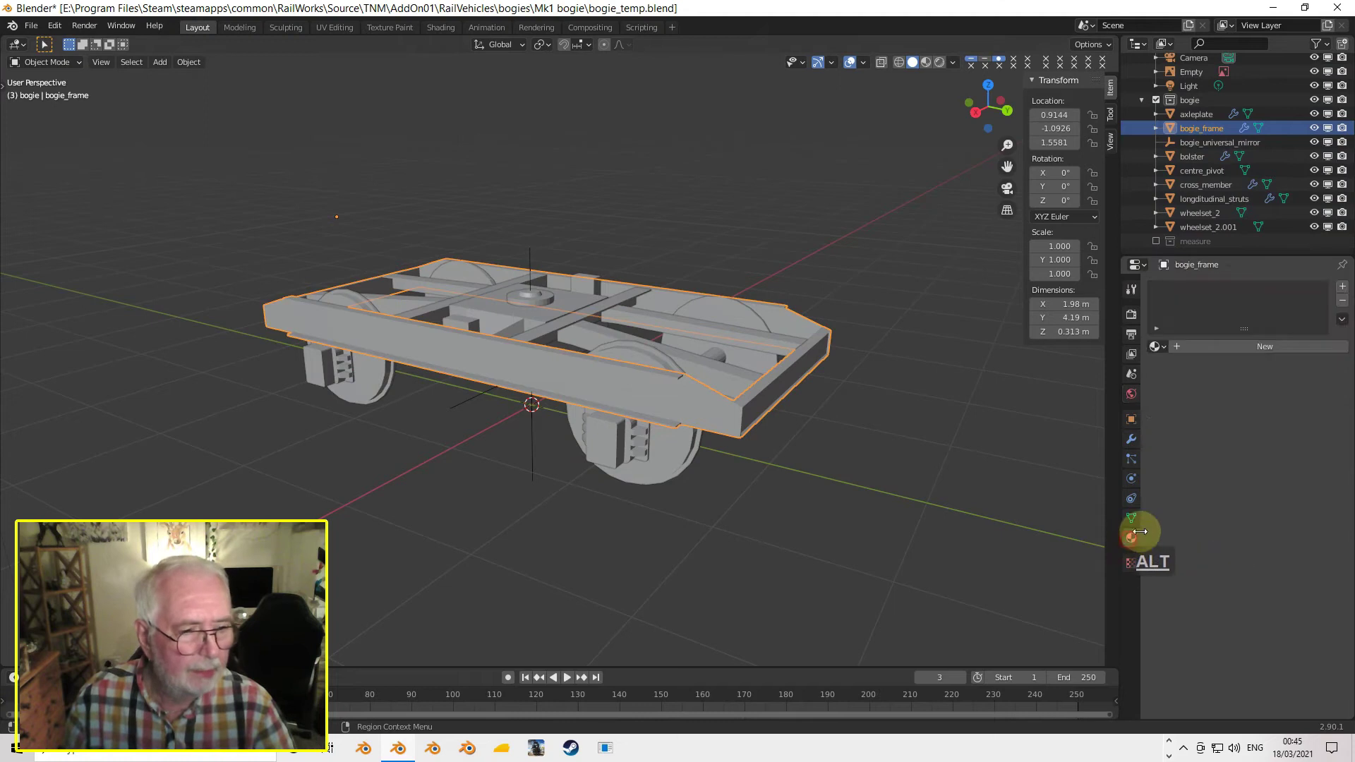
left_click(1157, 346)
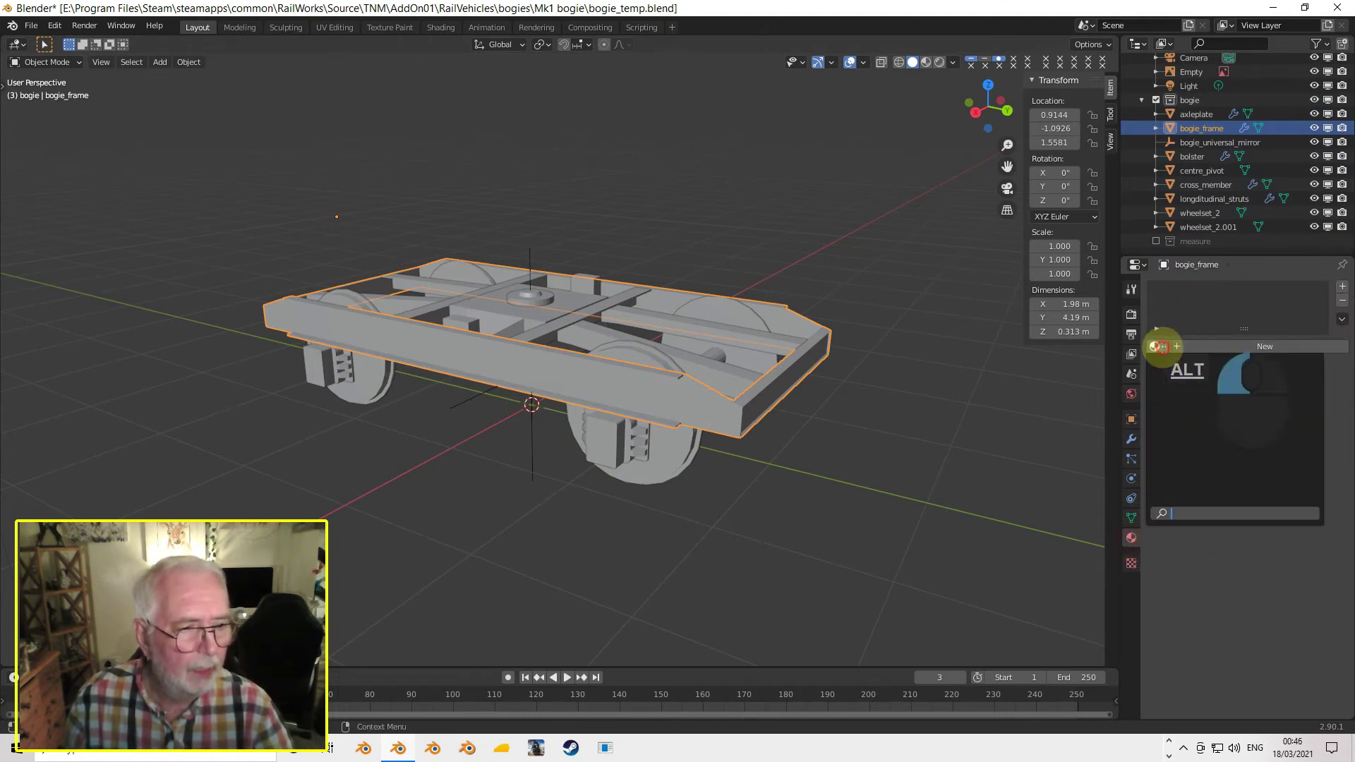
left_click(1199, 345)
- Name the bogie frame's new material bogie_temp_mat
double_click(1201, 346)
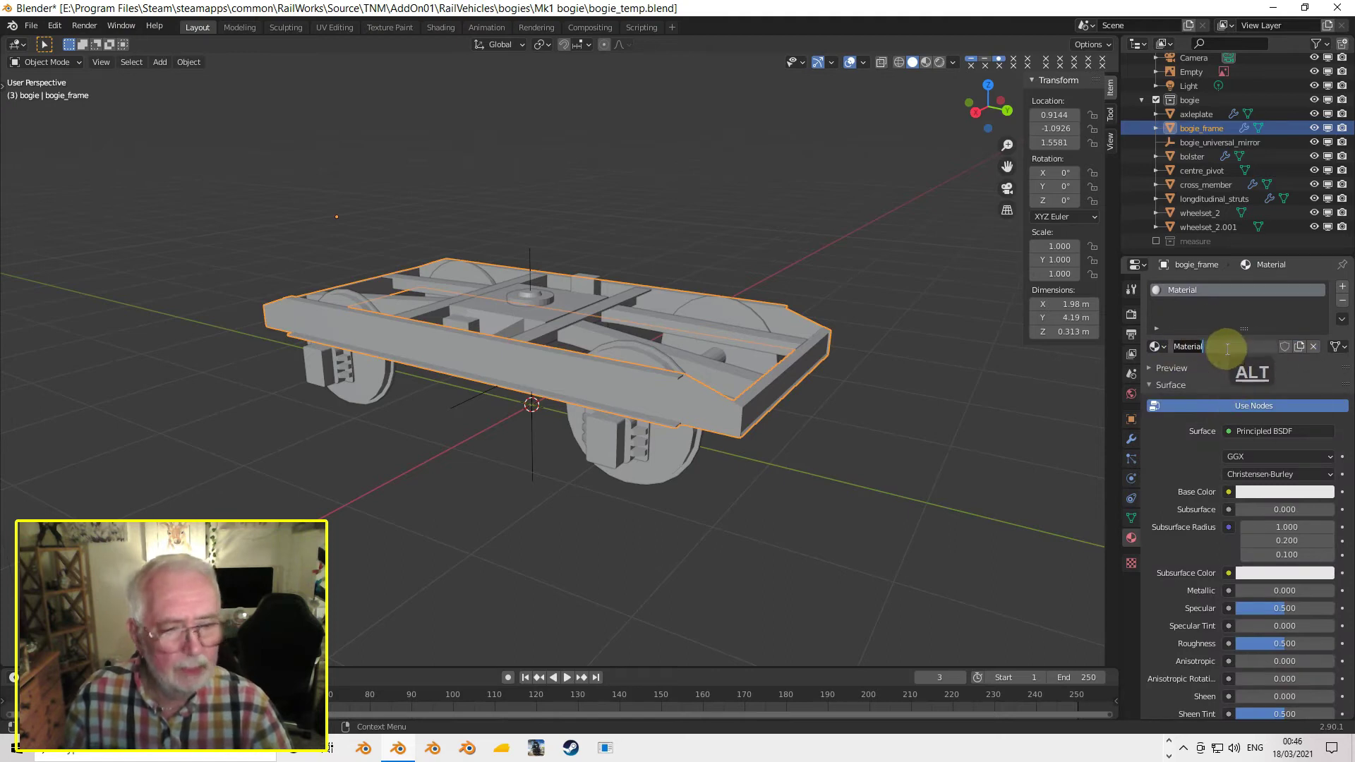
type("bogi")
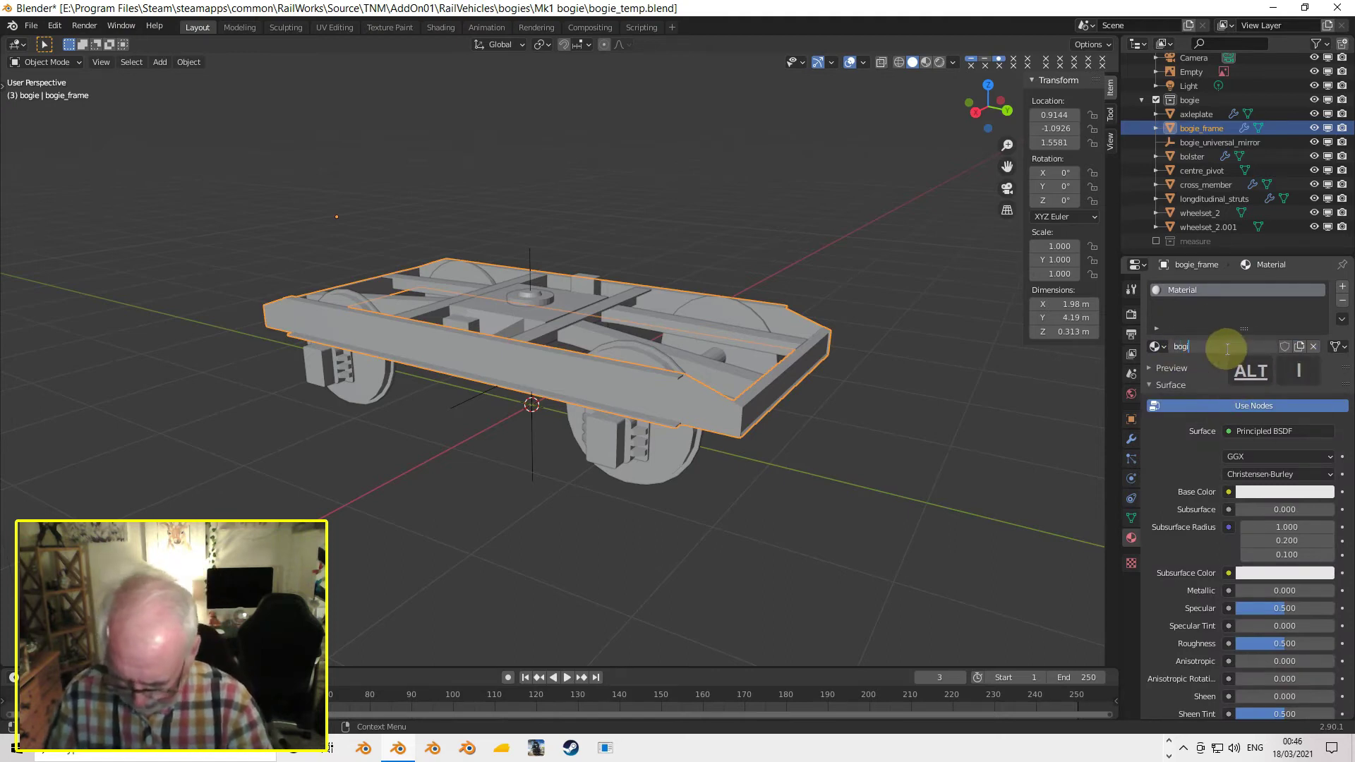
type("e_te")
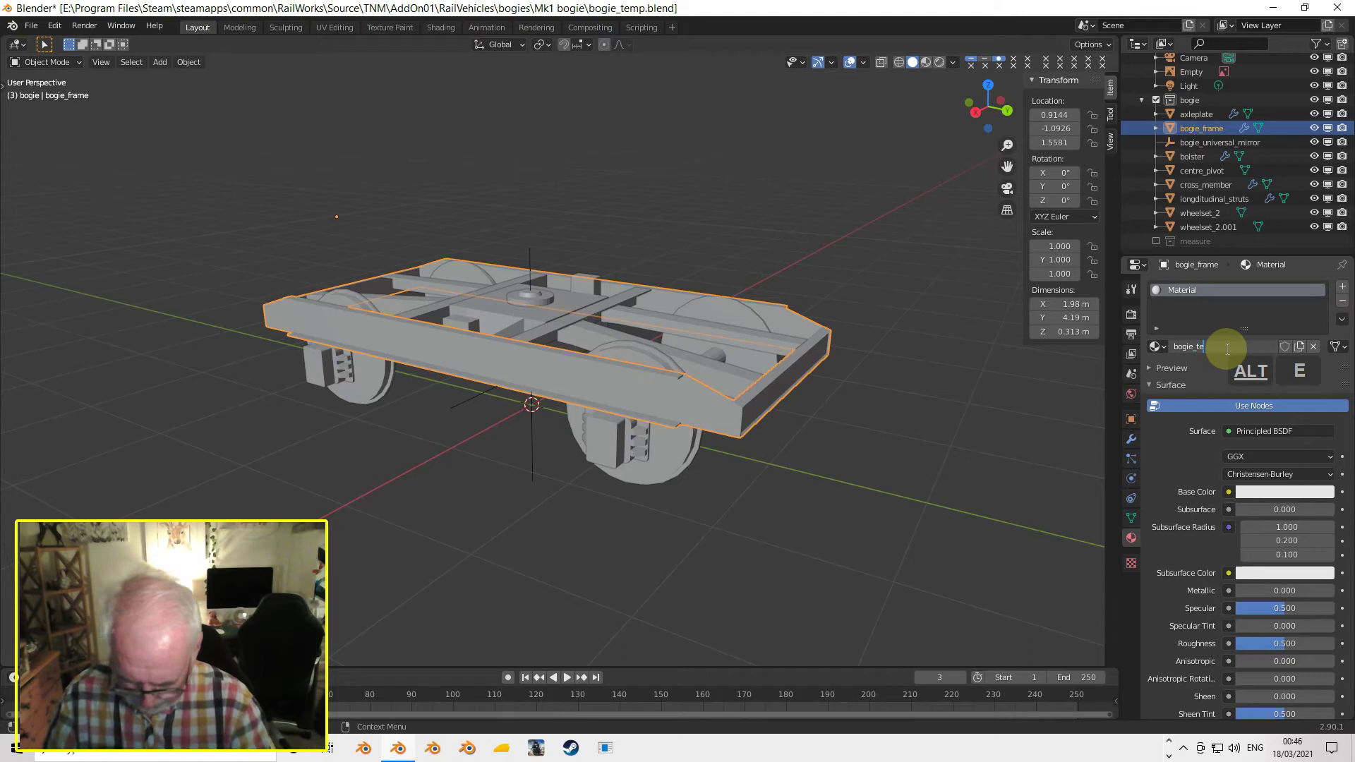
type("mp_te")
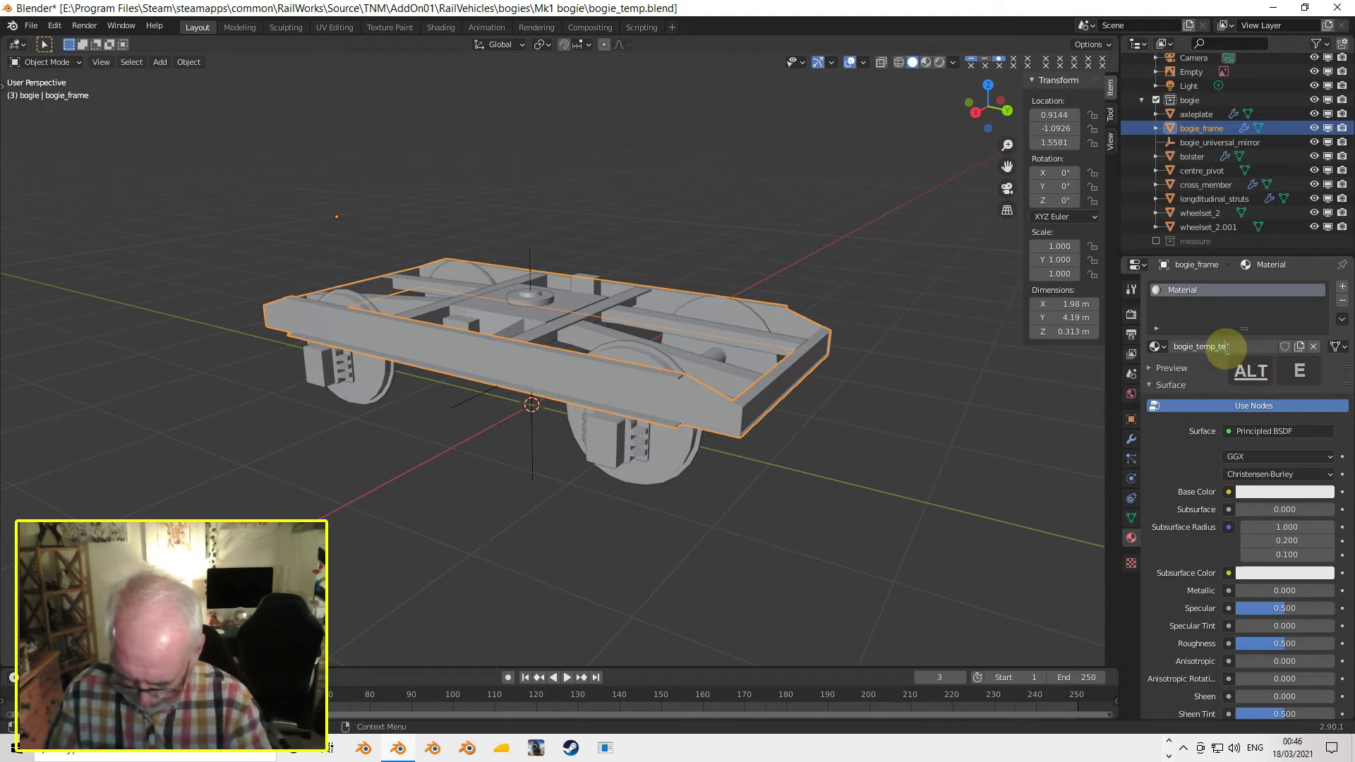
key("BackSpace")
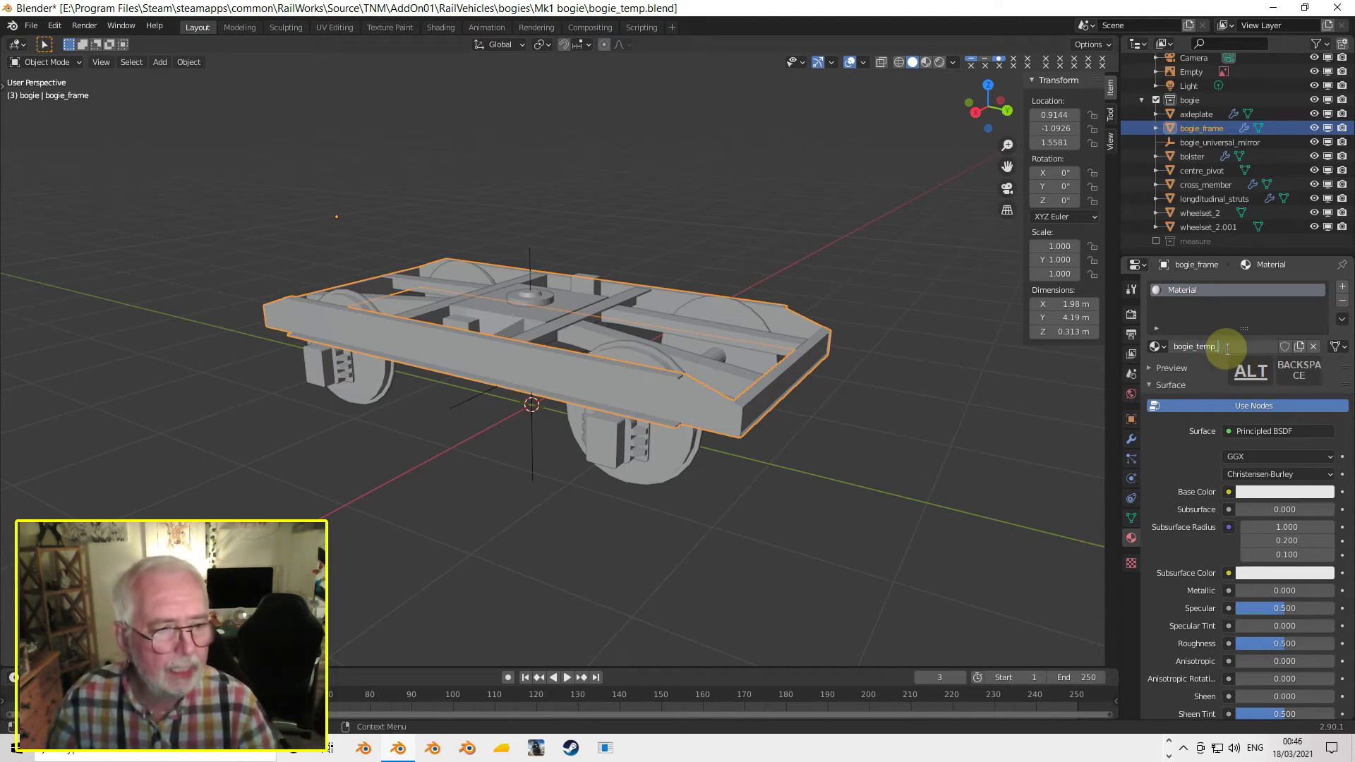
type("mat")
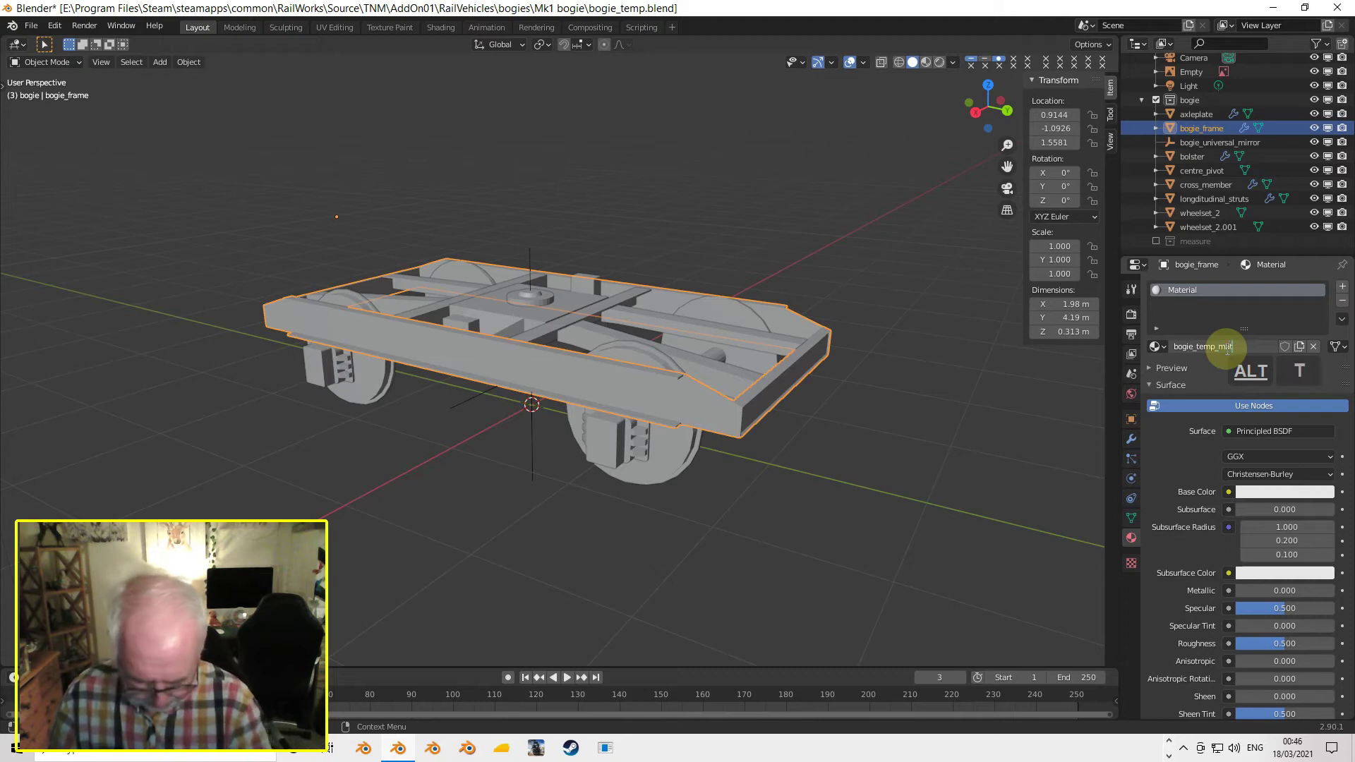
key("Return")
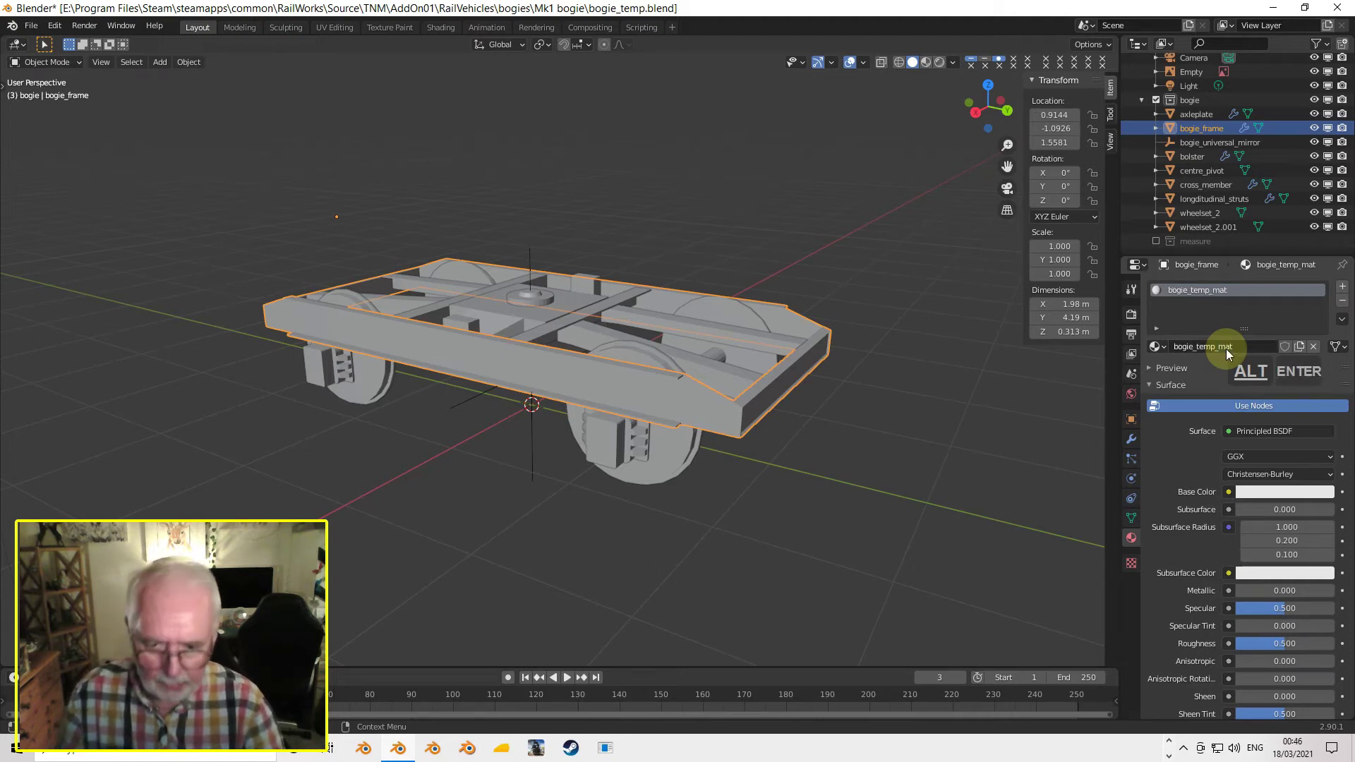
- Give the material's base colour an Image Texture using temp_tex.png from the textures folder
left_click(1229, 492)
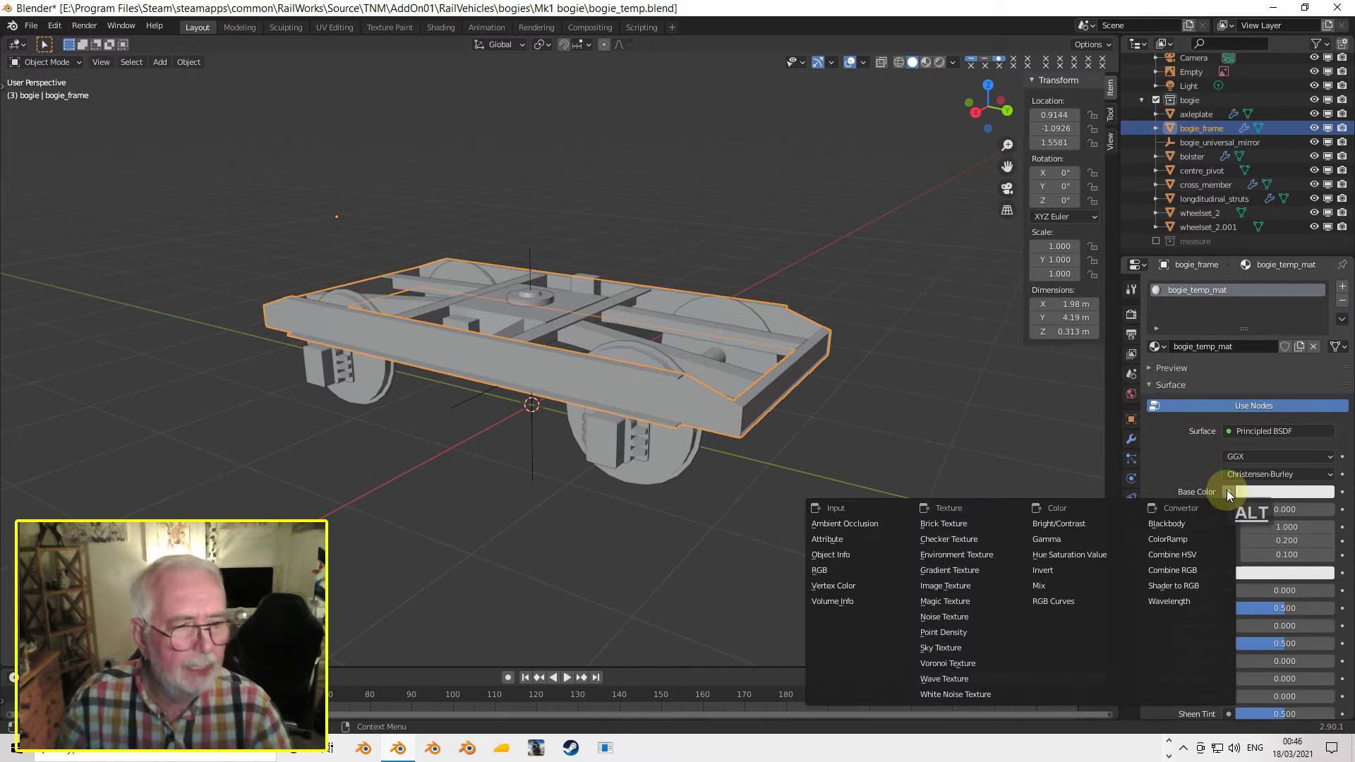
left_click(937, 587)
left_click(1274, 508)
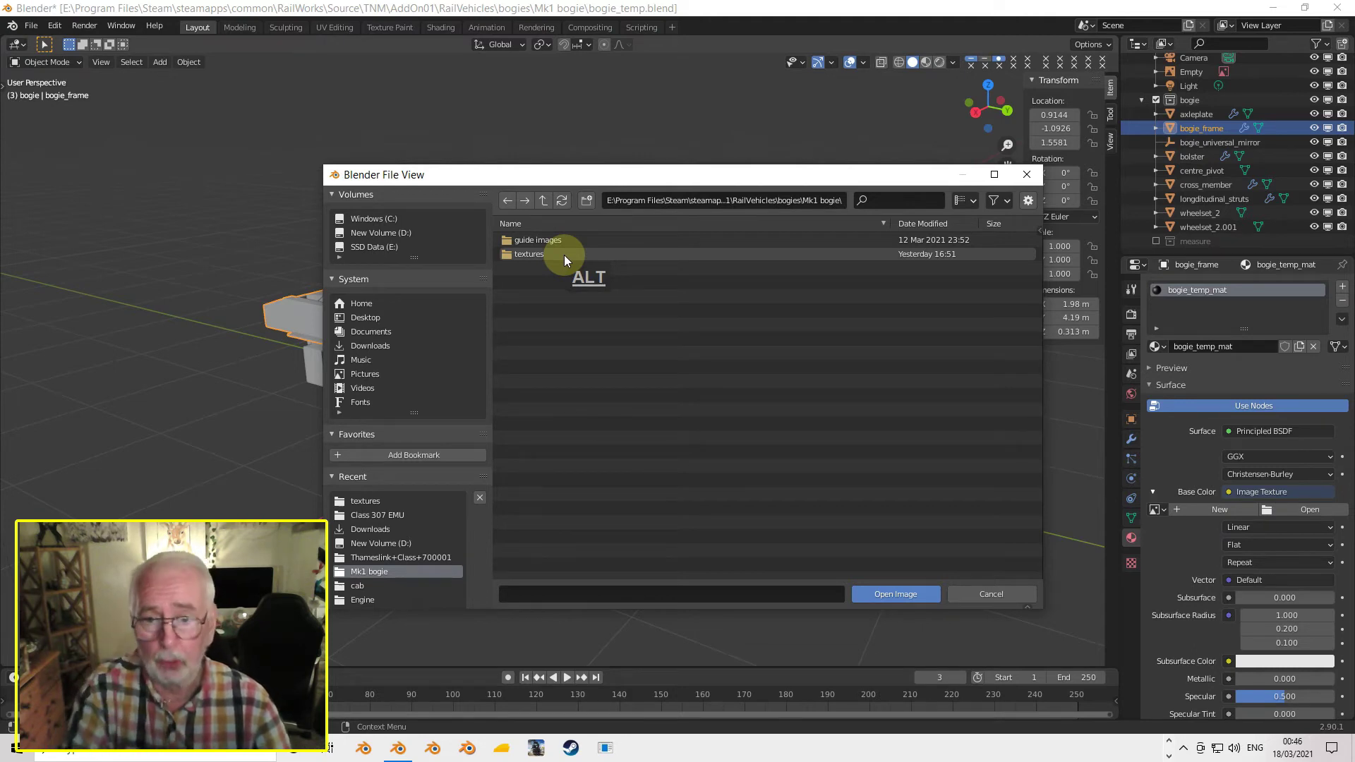
left_click(563, 255)
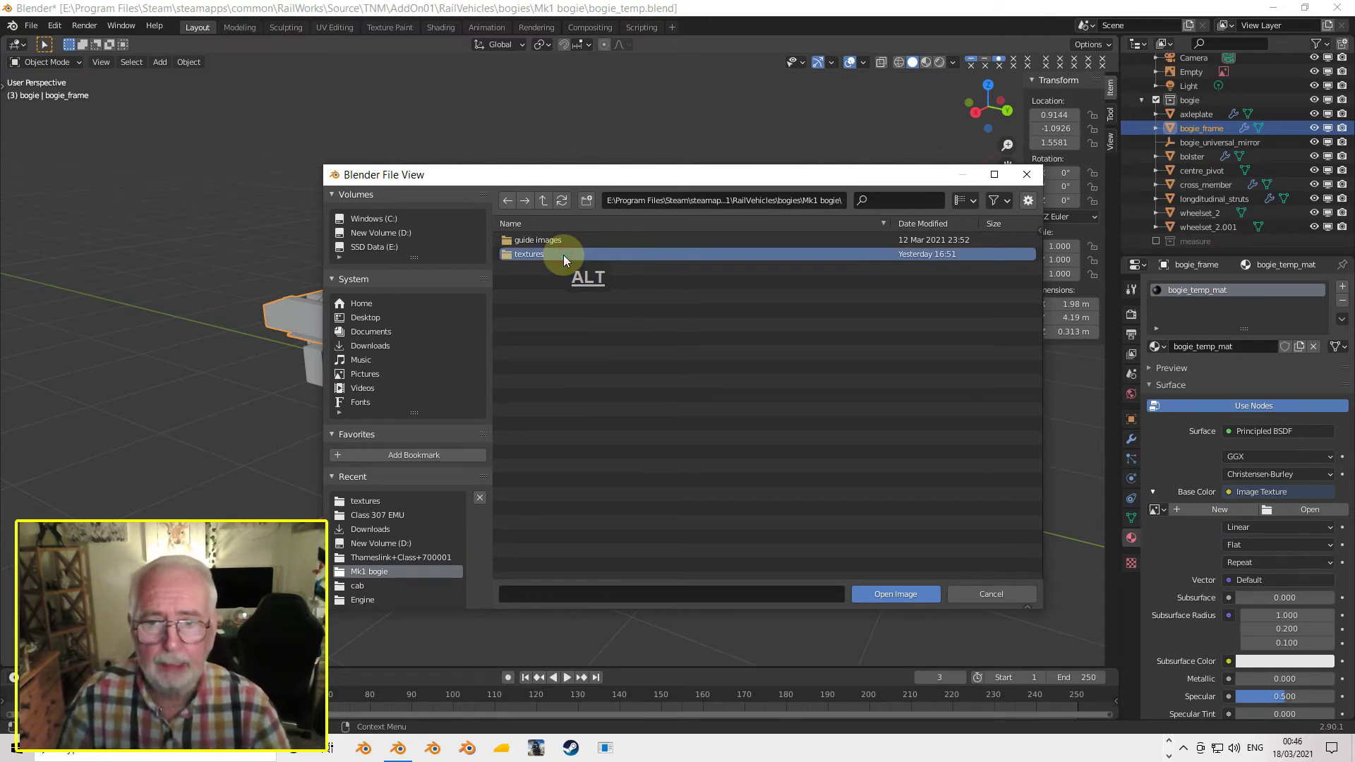
double_click(547, 254)
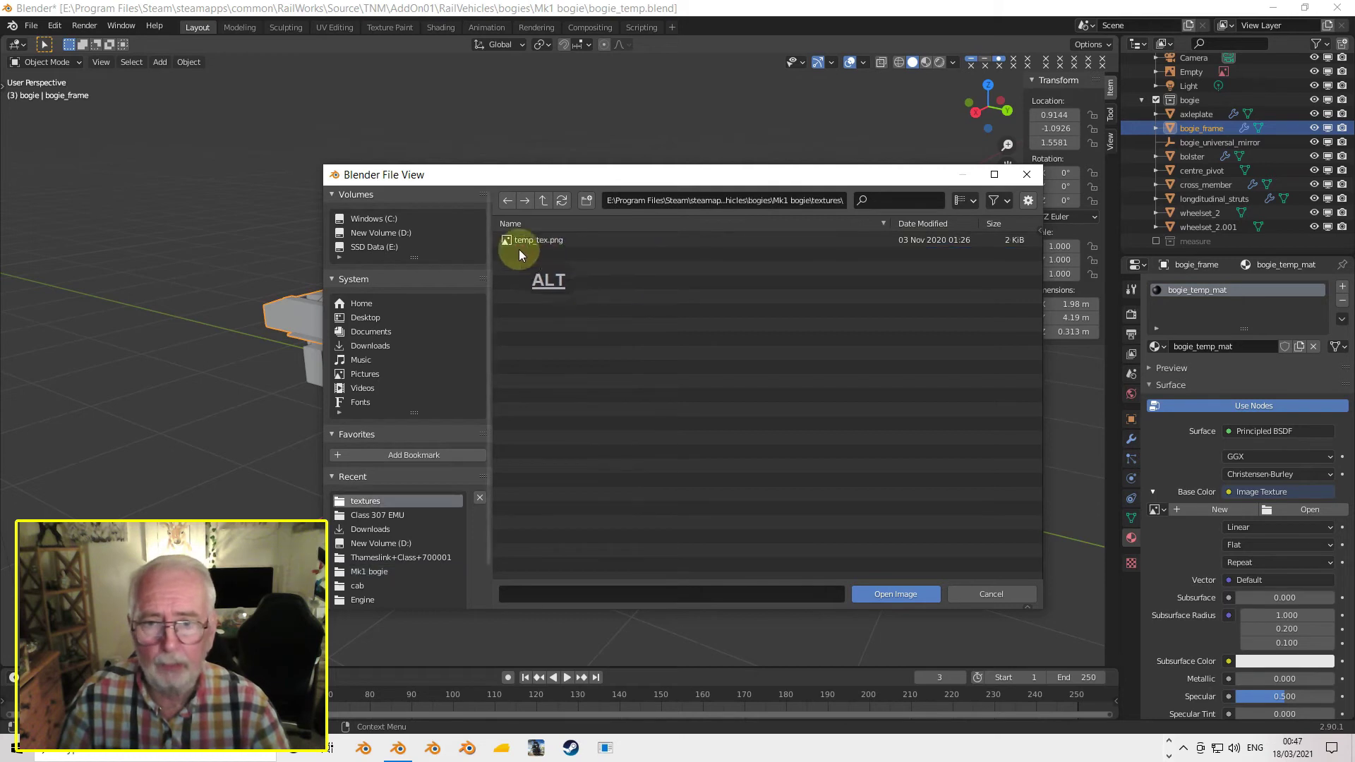
left_click(557, 242)
left_click(896, 595)
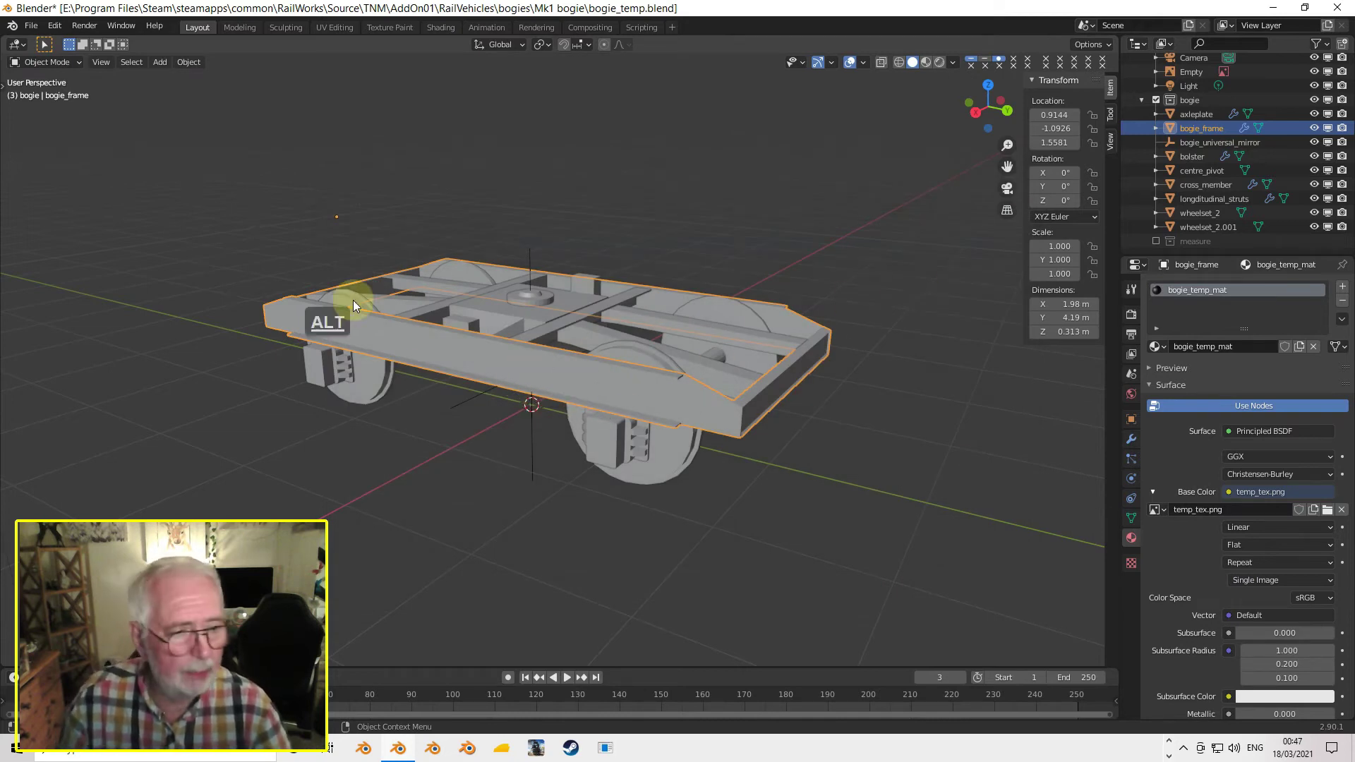
- Return the bogie frame to Object Mode and set its material's IGS shader to TexDiff
scroll(597, 330, "up", 2)
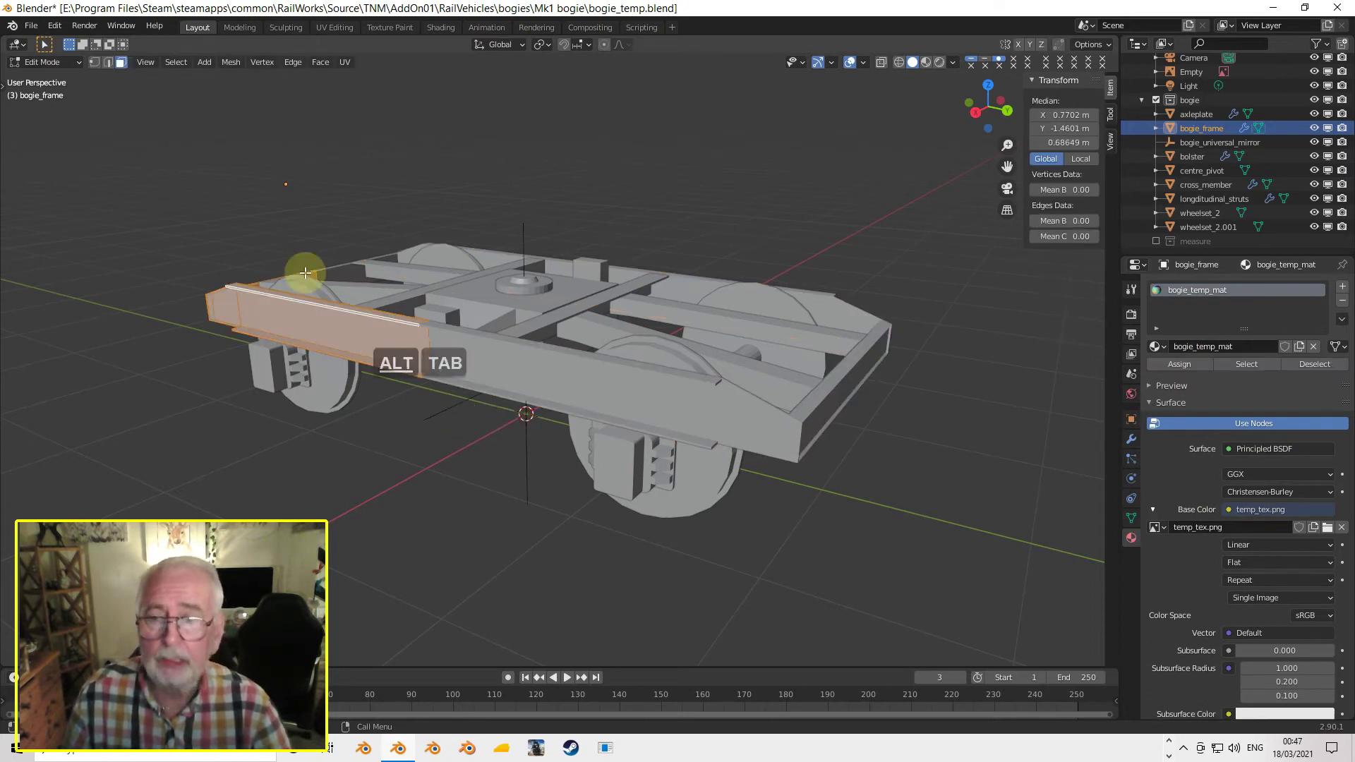
key("alt")
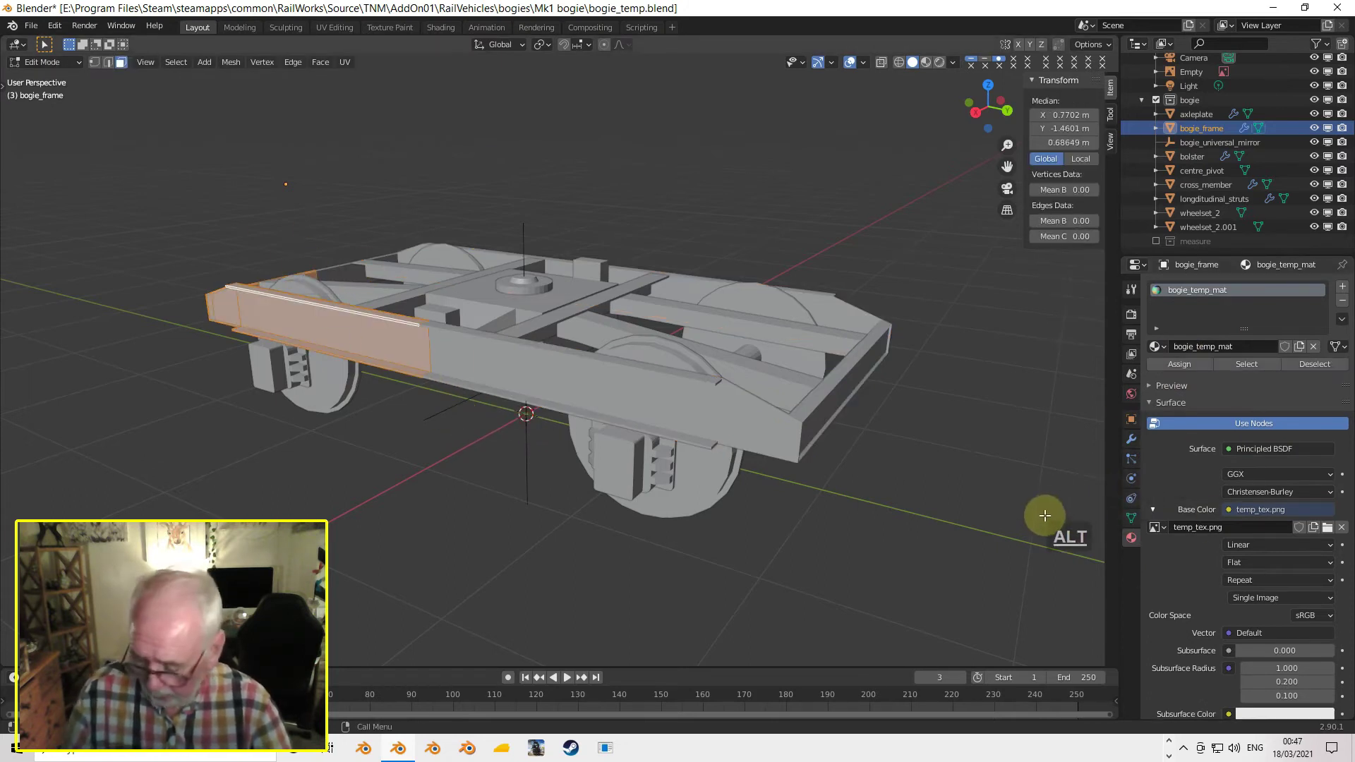
key("Tab")
scroll(1284, 475, "down", 5)
scroll(1285, 473, "down", 15)
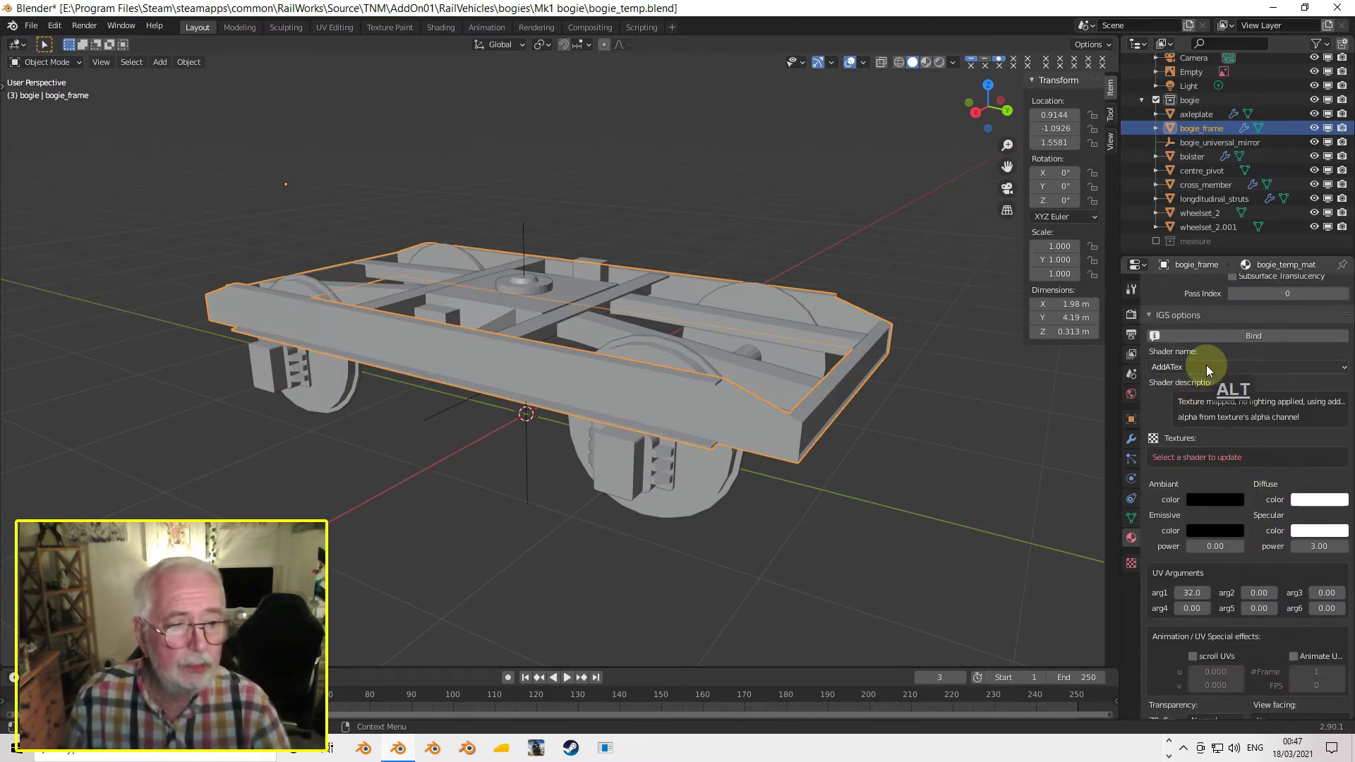
left_click(1205, 367)
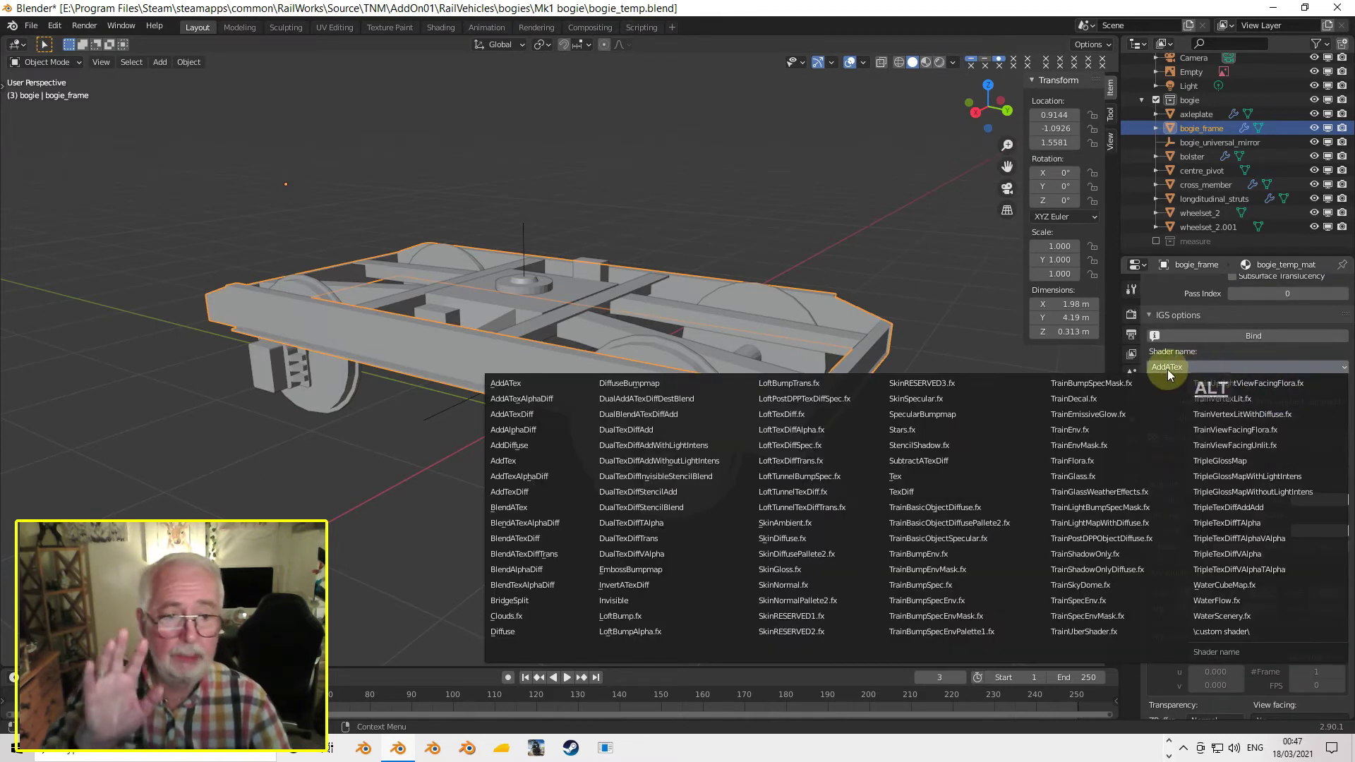
left_click(920, 490)
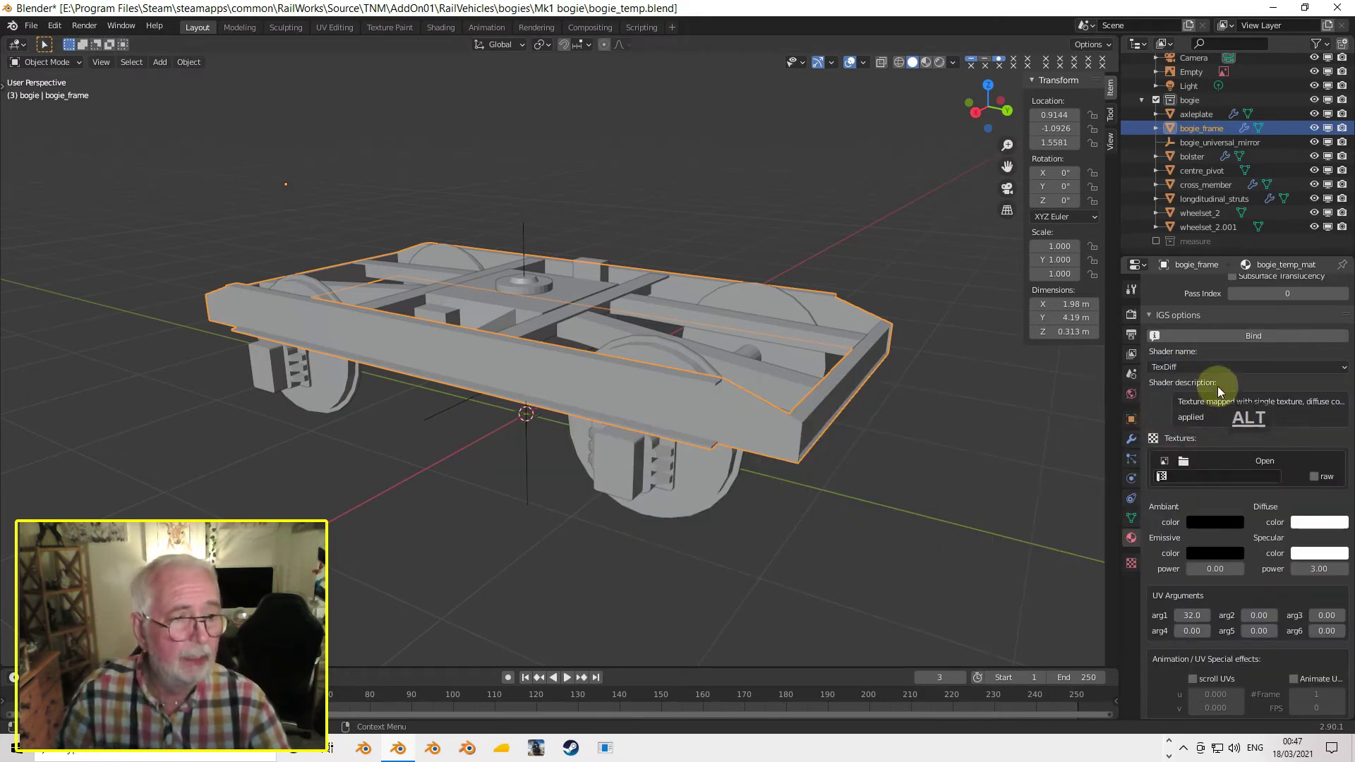
- Load temp_tex.png from the textures folder as the TexDiff shader's texture
left_click(1199, 457)
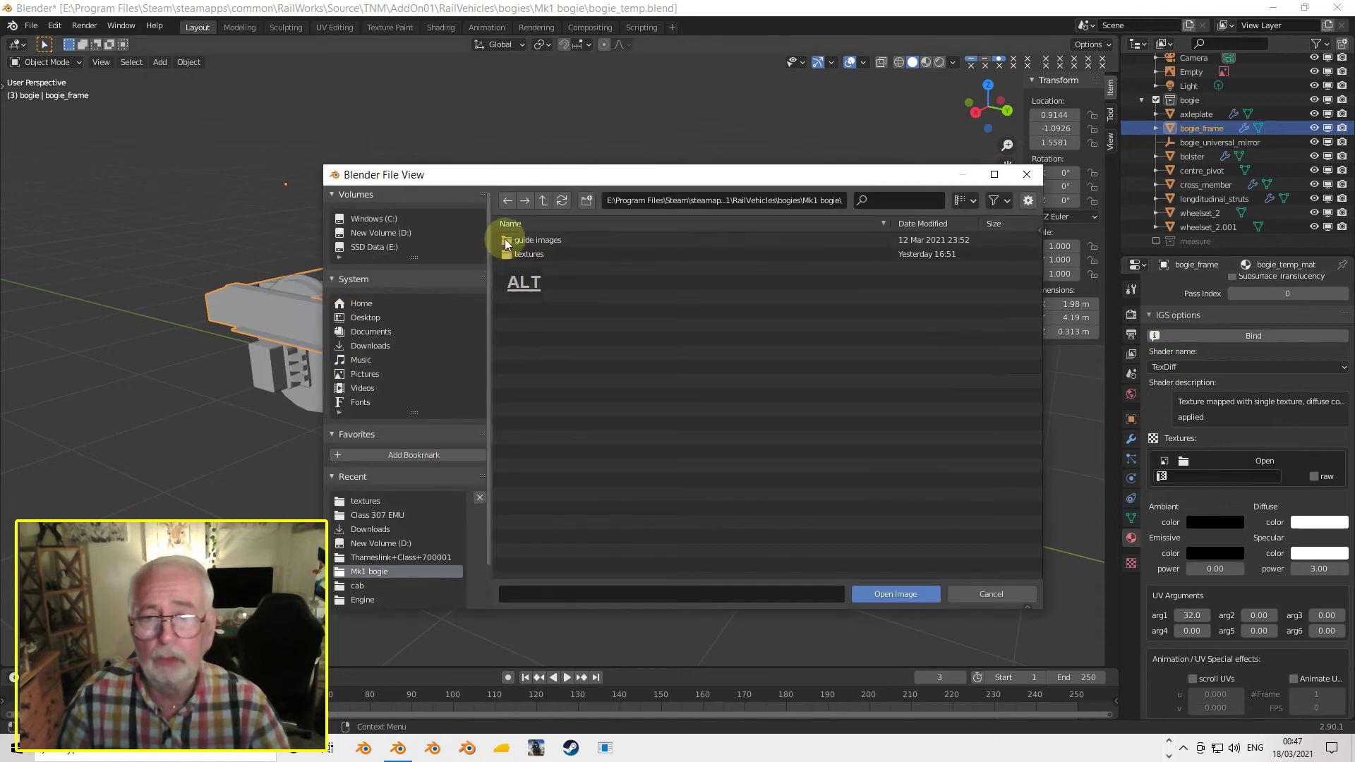
double_click(519, 253)
left_click(548, 240)
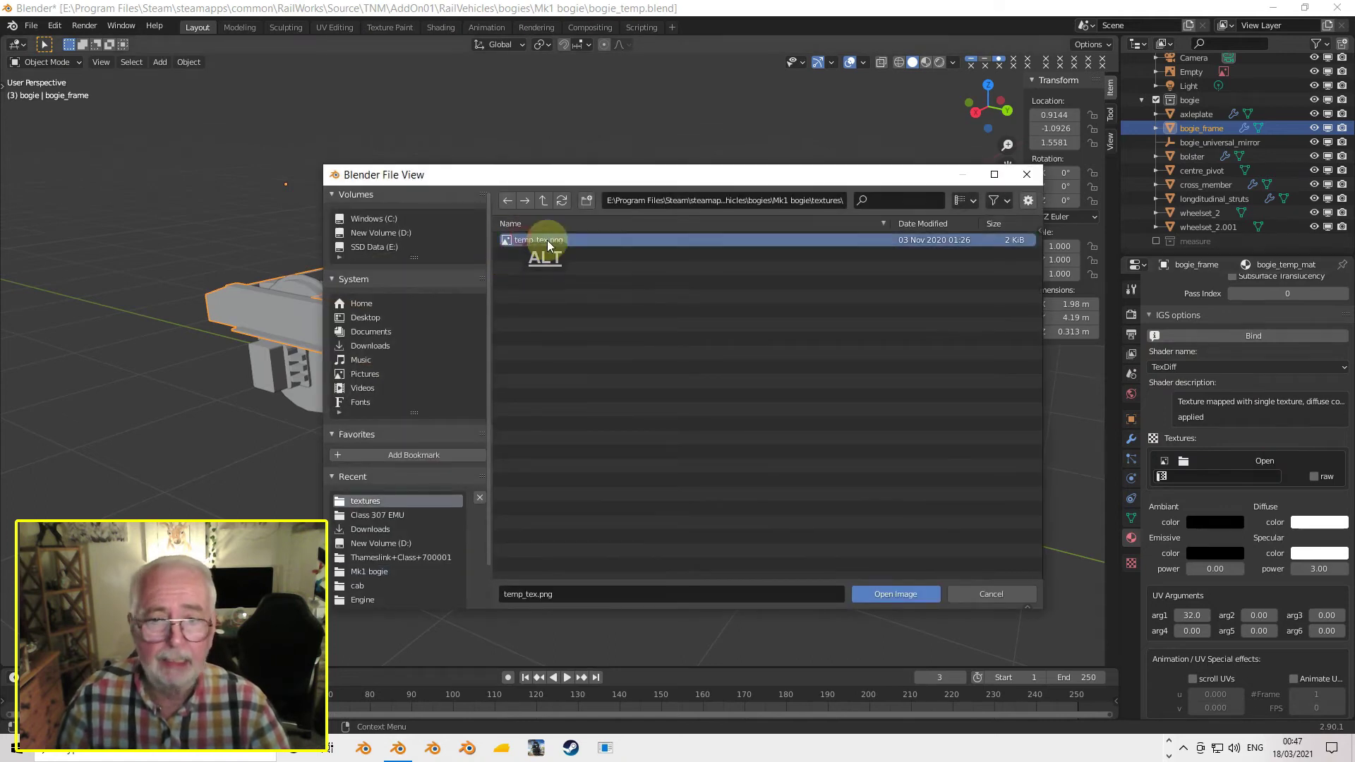
left_click(891, 595)
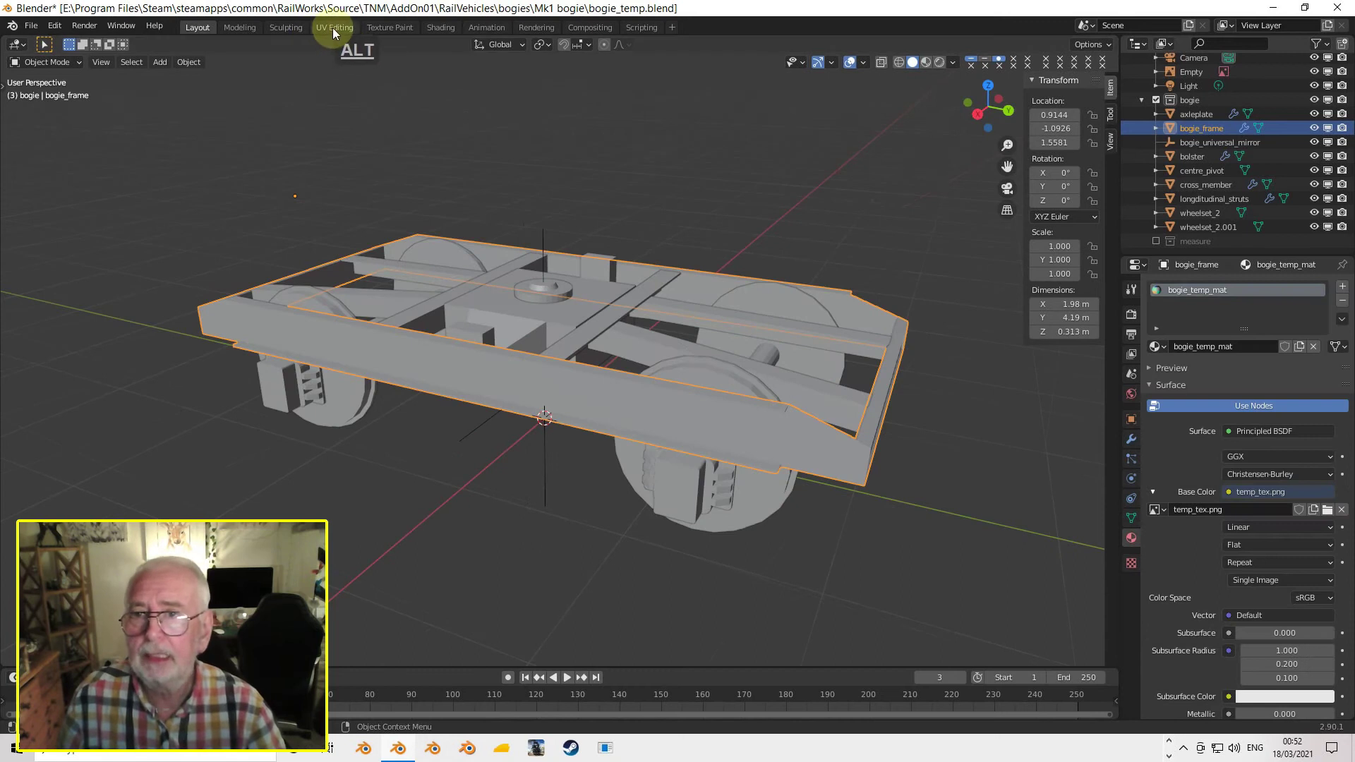
- Open the UV Editing workspace and display temp_tex.png behind the bogie frame's UVs
left_click(333, 27)
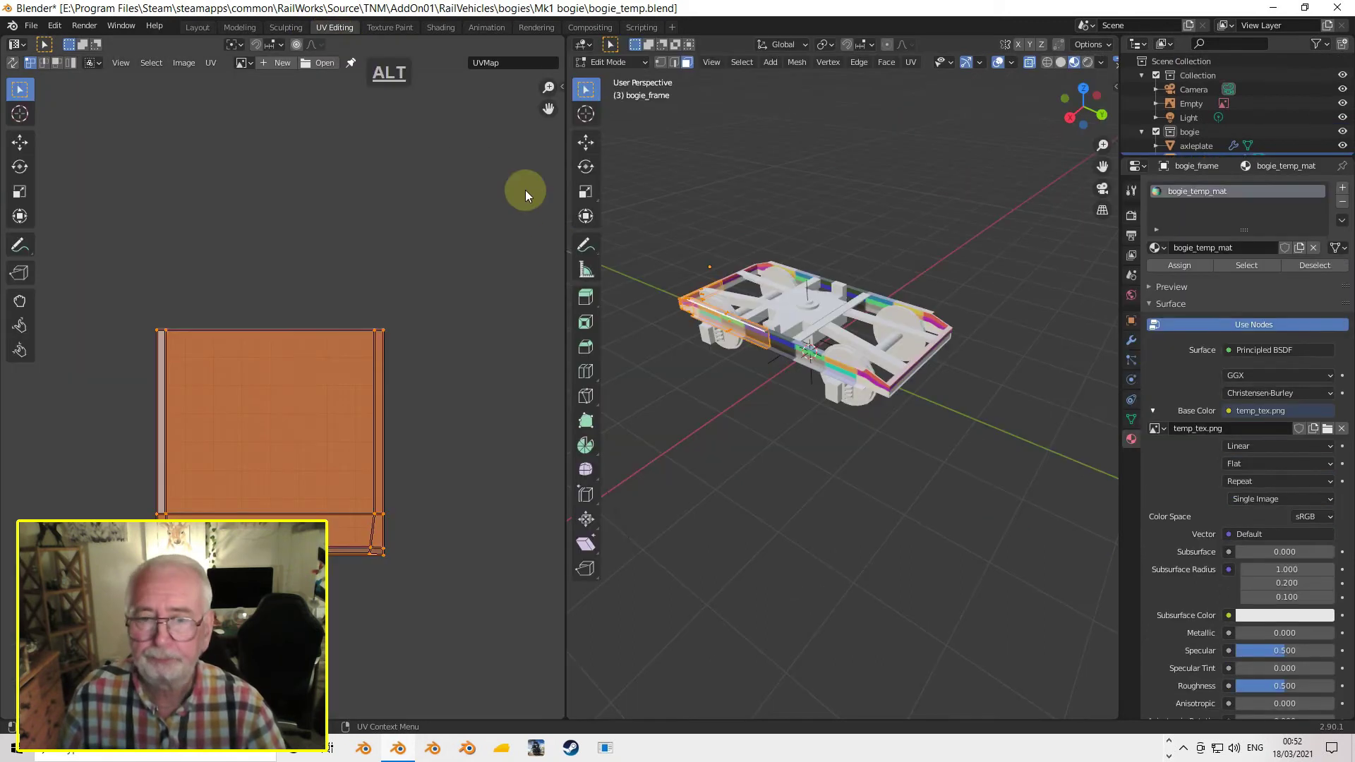
left_click(244, 63)
left_click(247, 112)
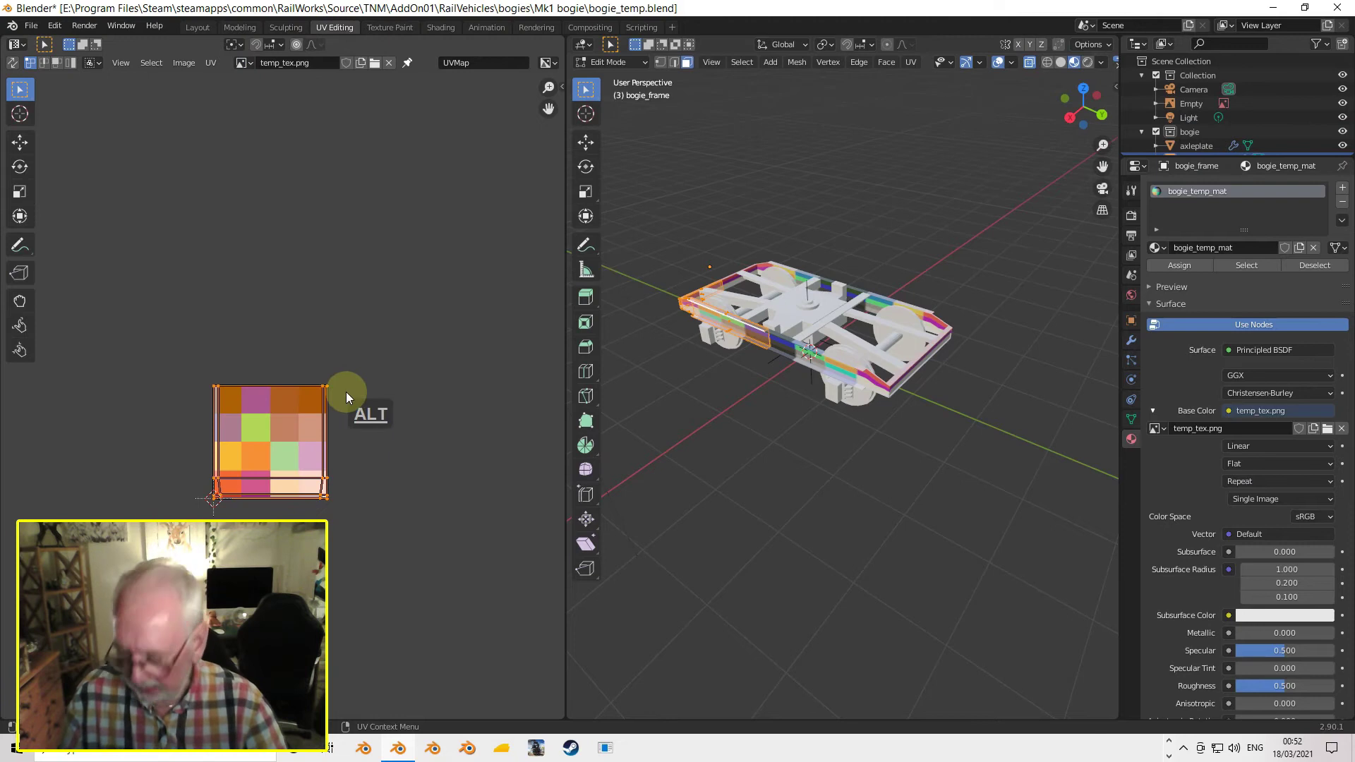
middle_click_drag(348, 366, 381, 326, "shift")
scroll(405, 267, "up", 2)
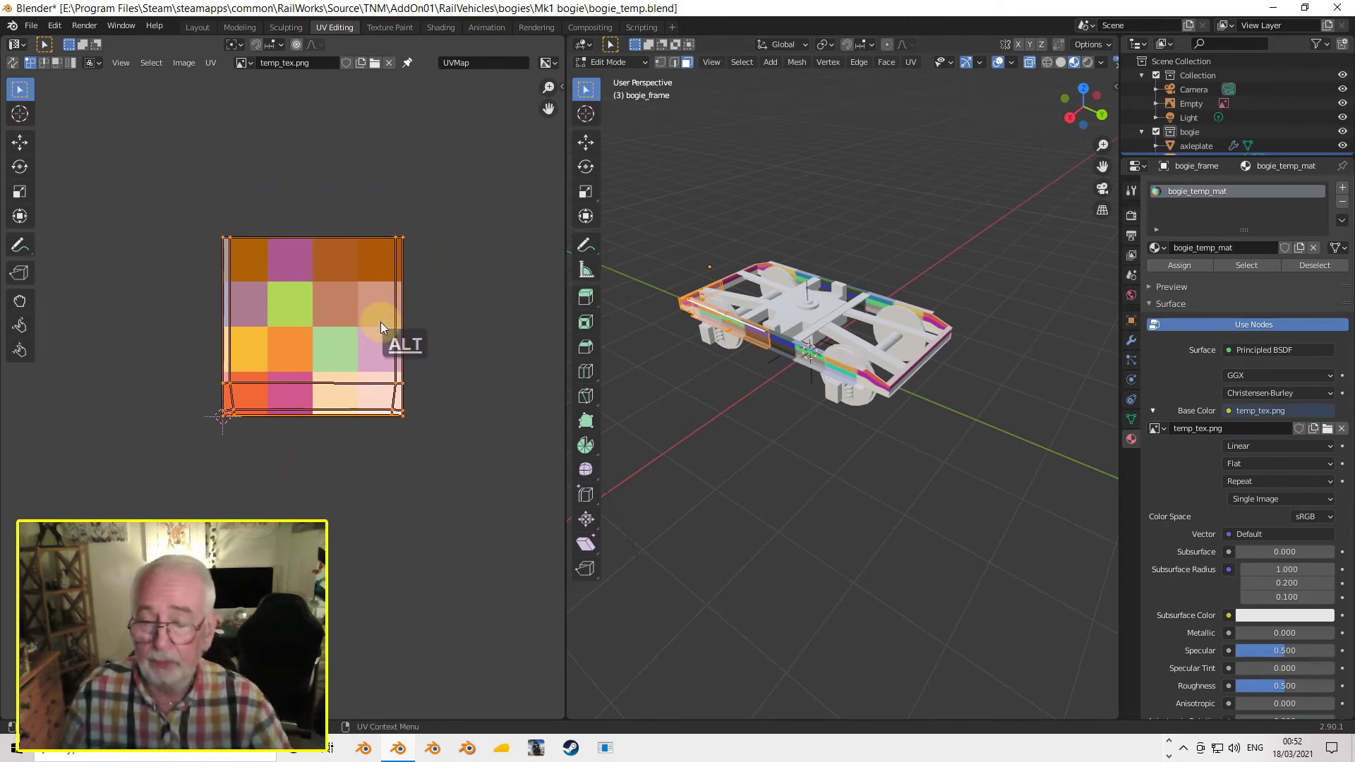
scroll(379, 322, "up", 2)
middle_click_drag(407, 258, 384, 285, "shift")
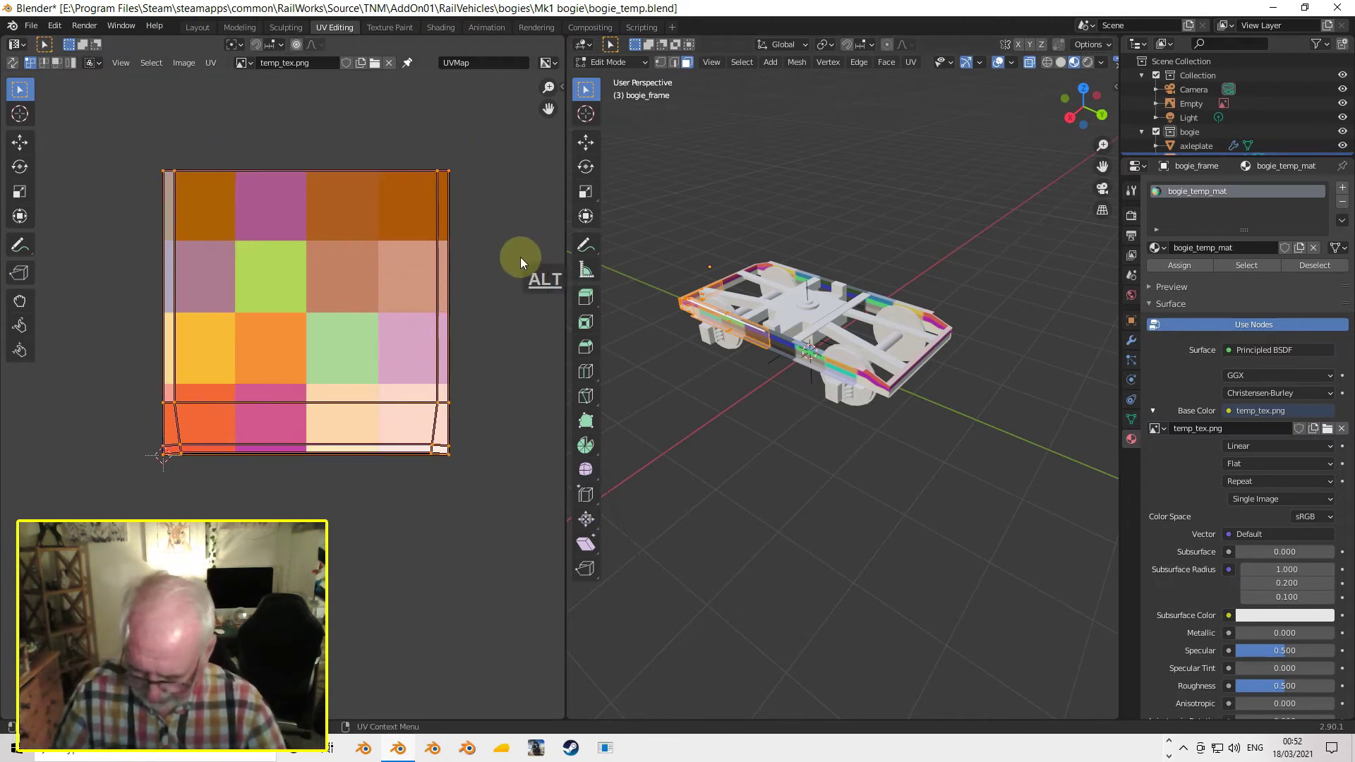
- Scale the bogie frame's UVs to about 0.15 and move them onto the dark grey swatch of the texture
key("g")
right_click(447, 282)
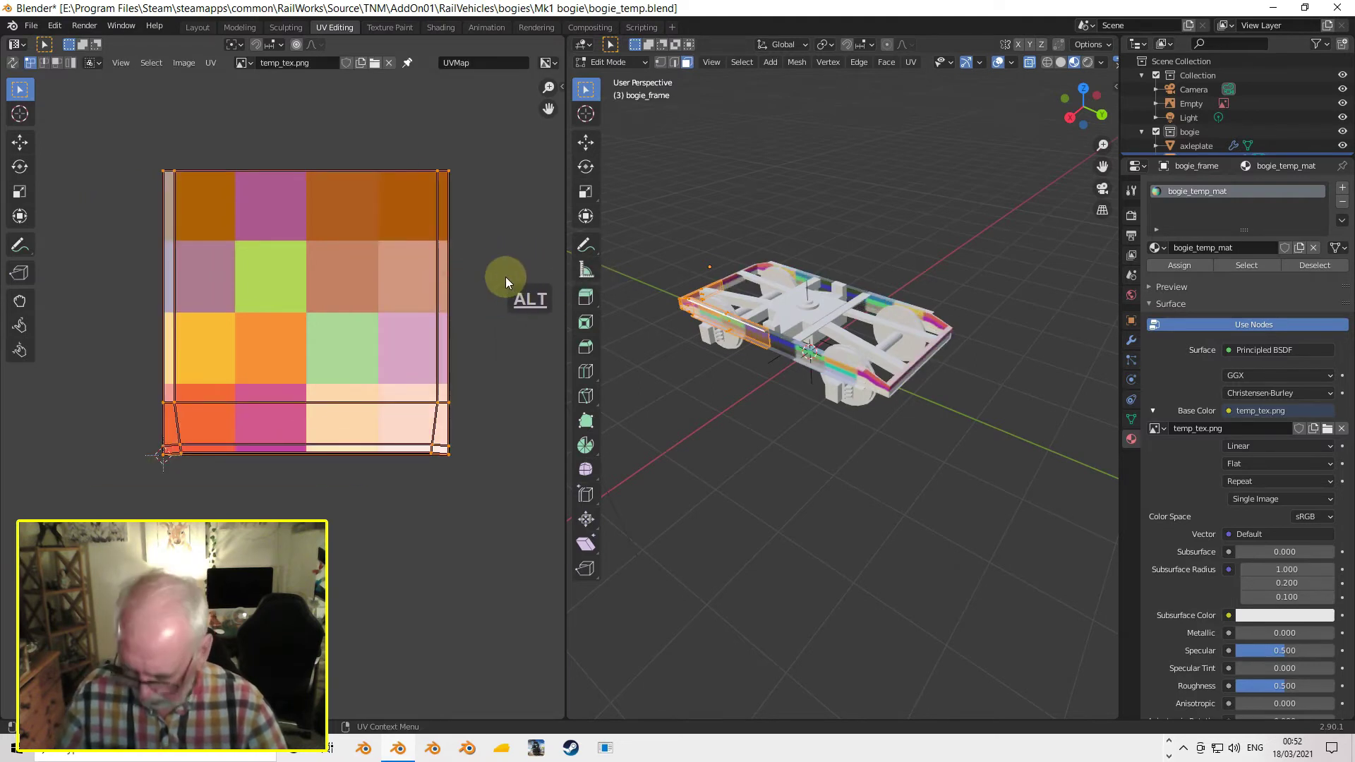
key("s")
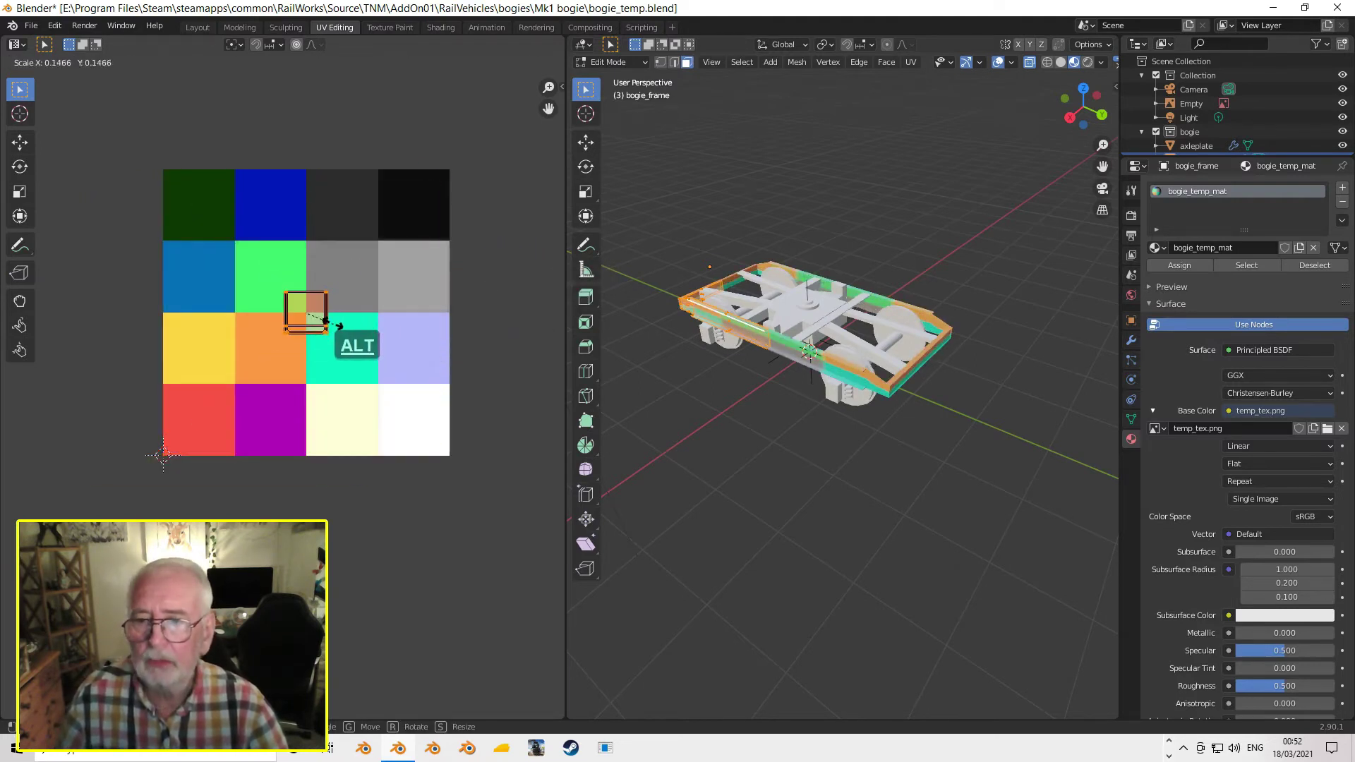
left_click(324, 326)
key("g")
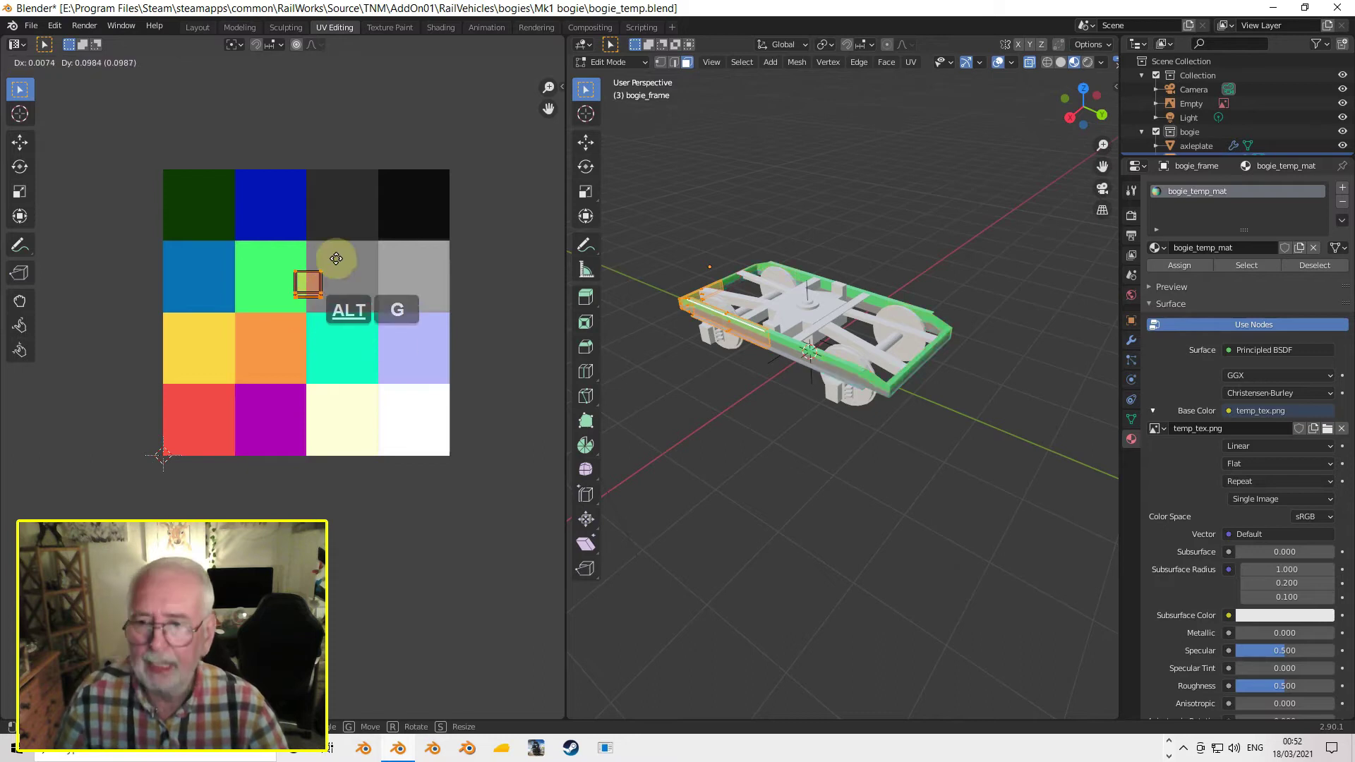
left_click(359, 214)
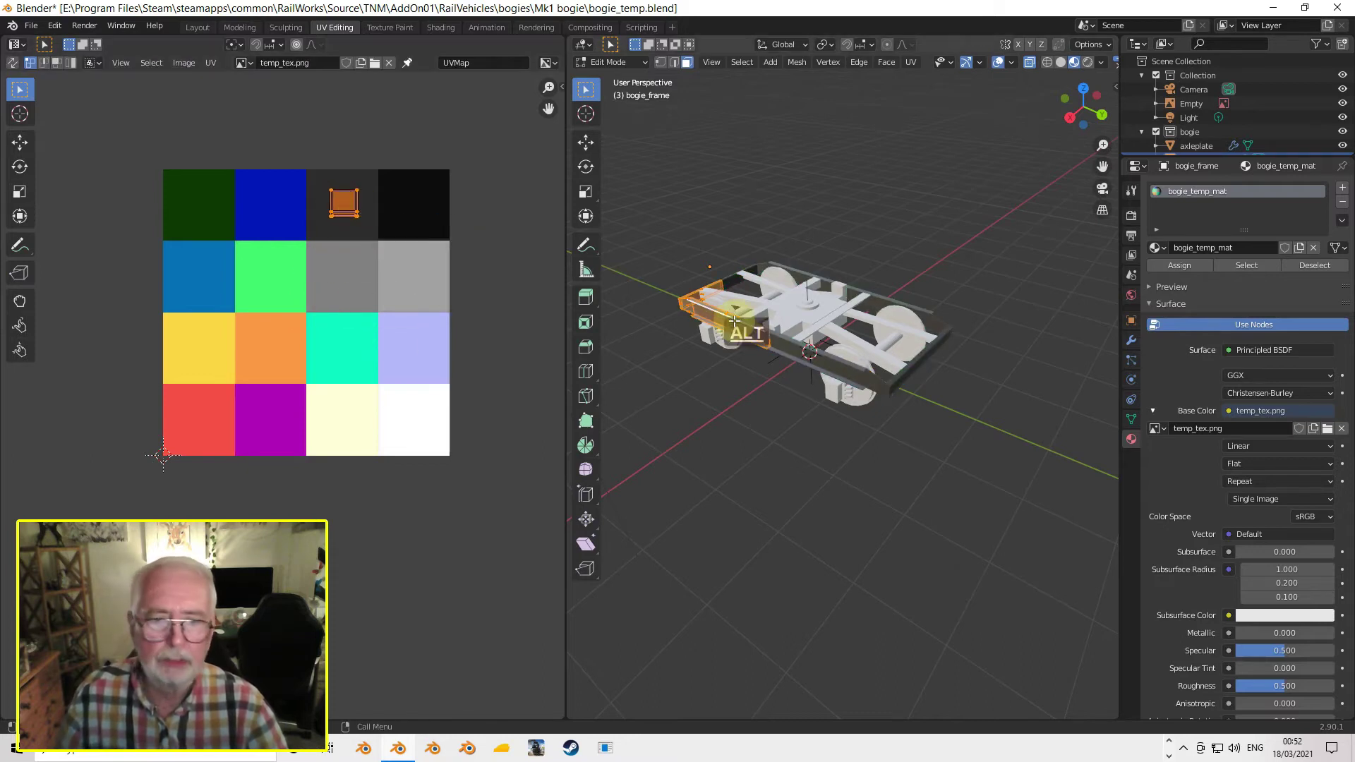
- Shrink the bolster's UVs onto the dark grey swatch and assign bogie_temp_mat to the bolster
scroll(739, 321, "up", 3)
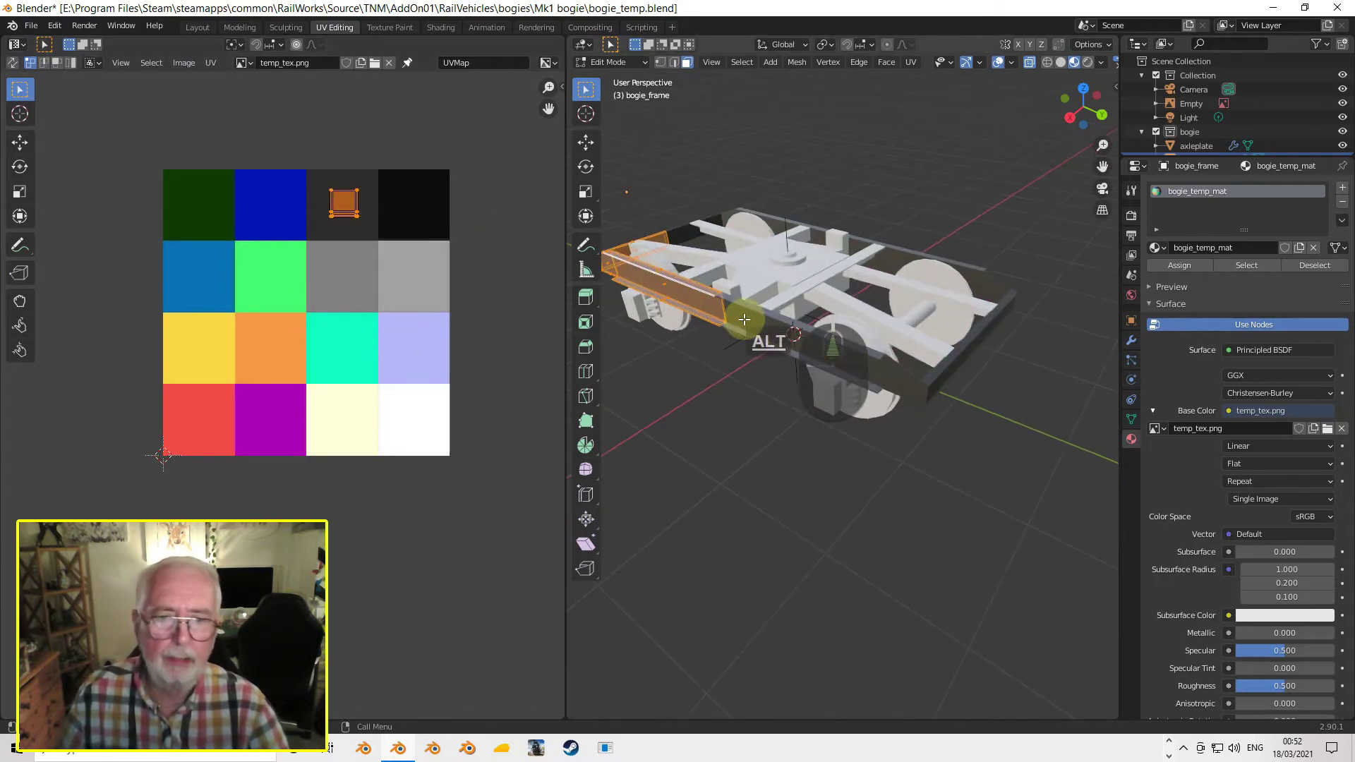
key("Tab")
left_click(791, 276)
key("Tab")
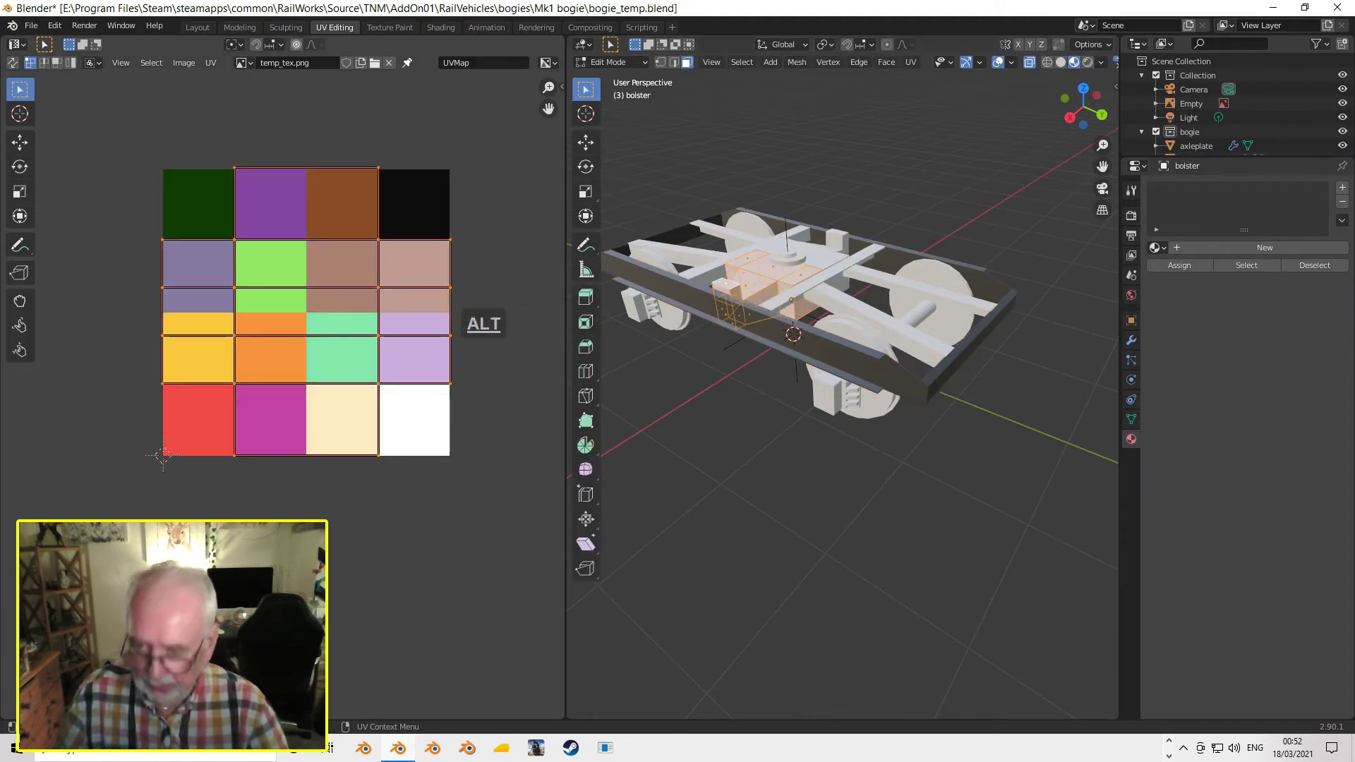
key("s")
left_click(319, 315)
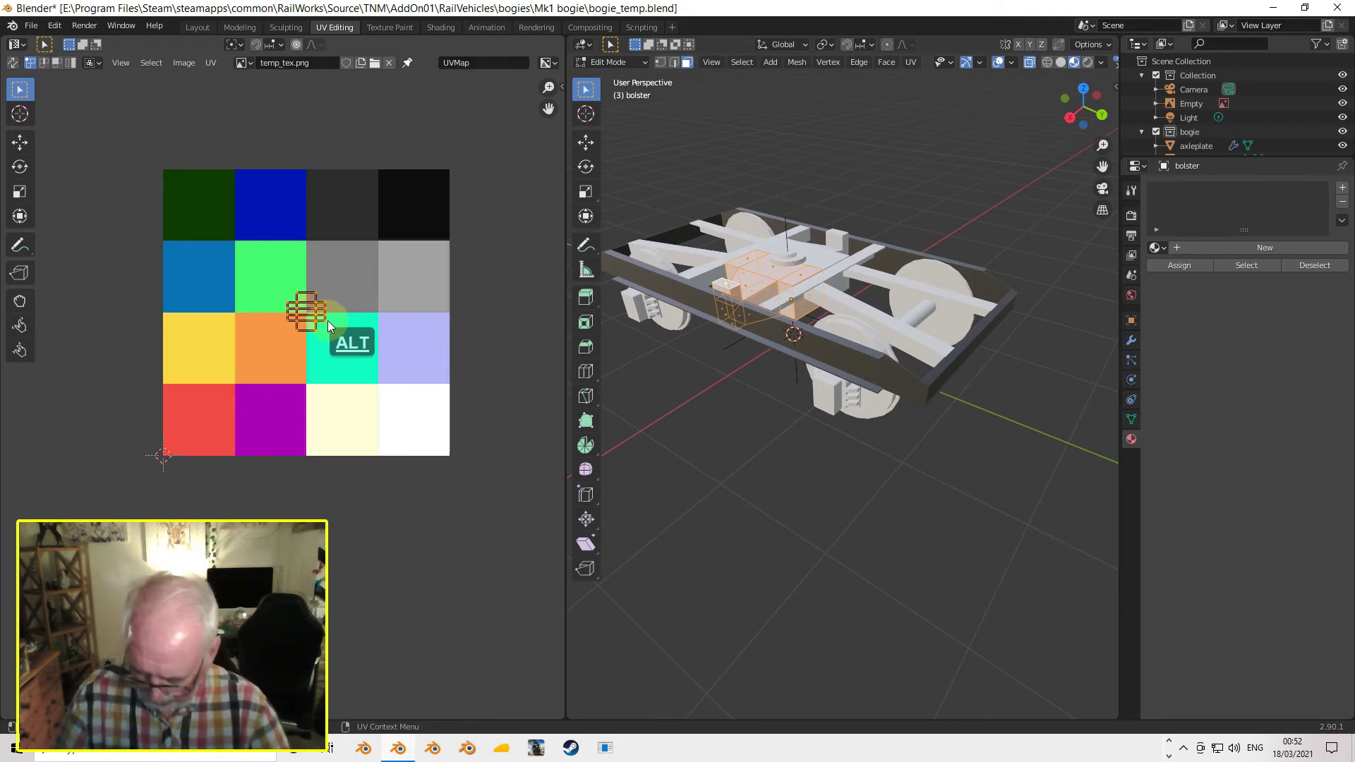
key("g")
left_click(362, 210)
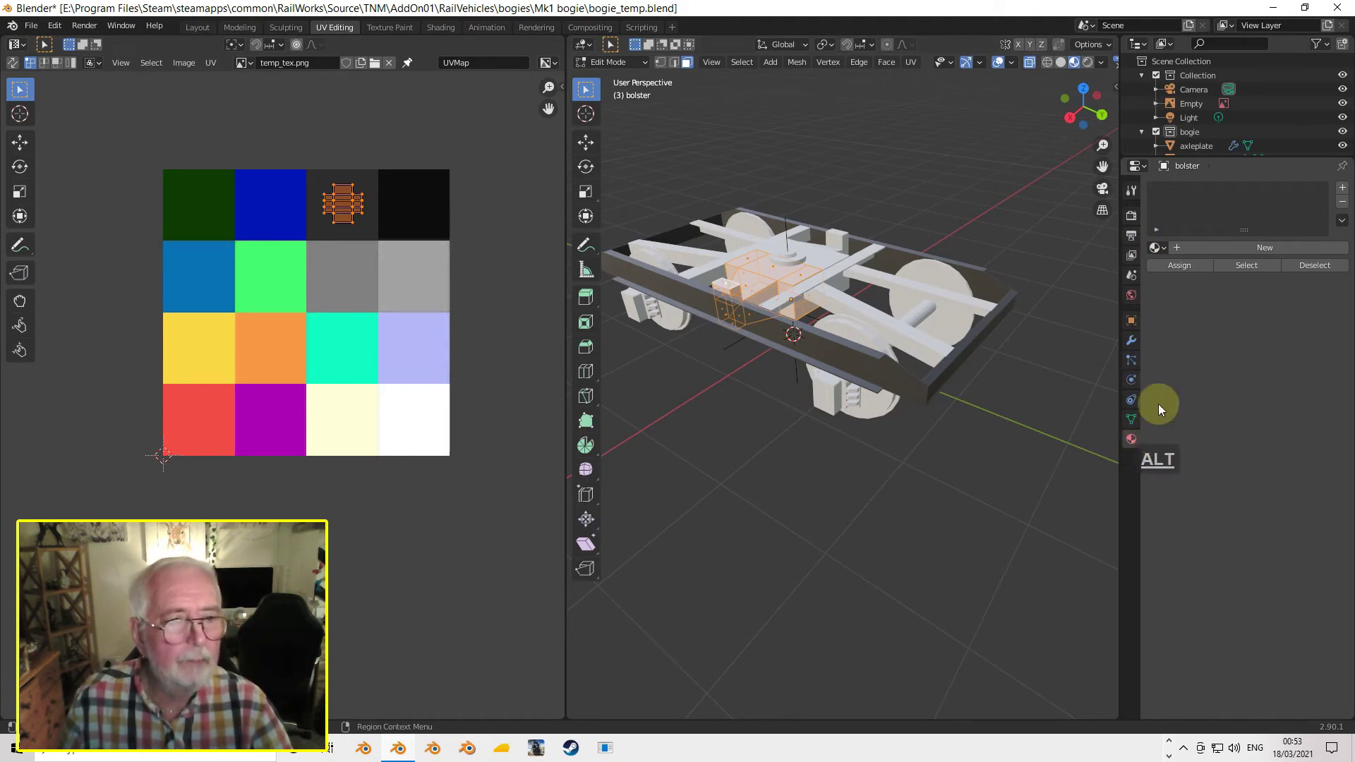
left_click(1155, 247)
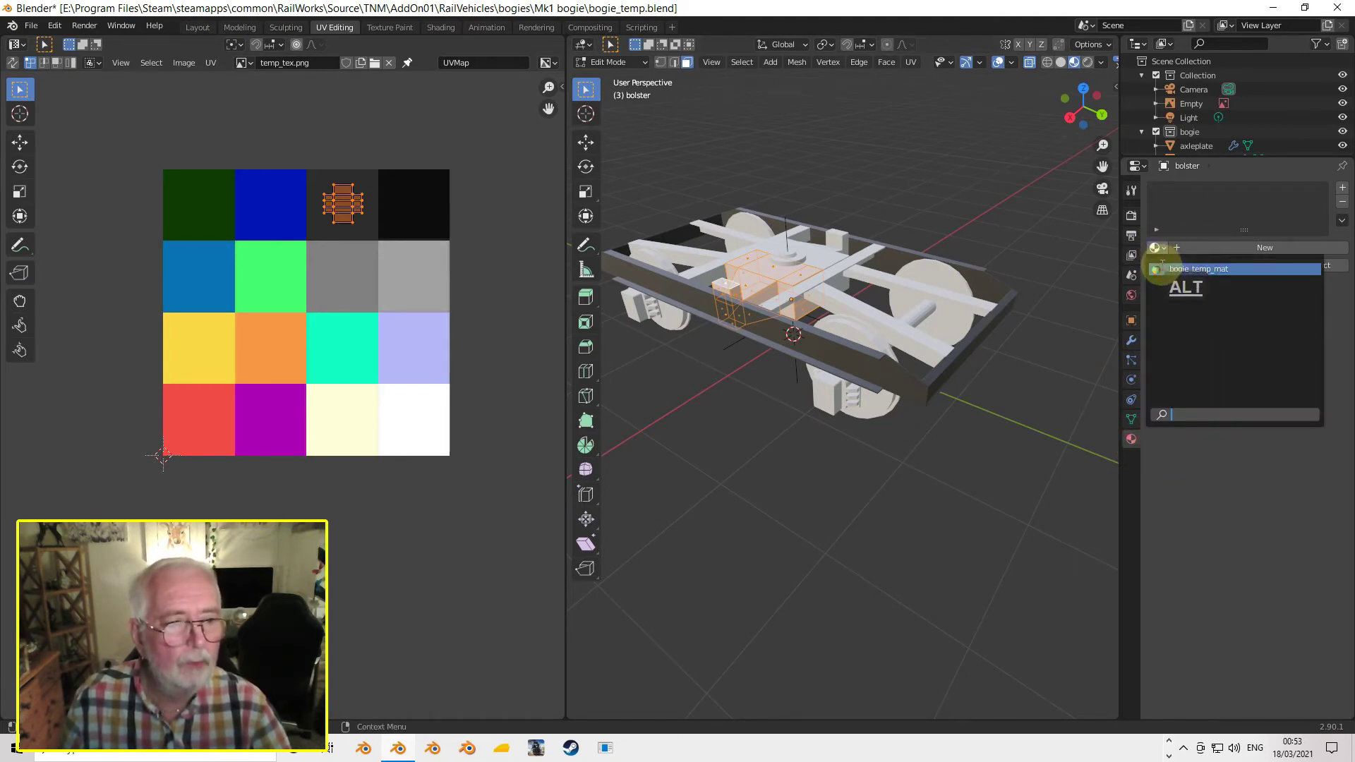
left_click(1171, 269)
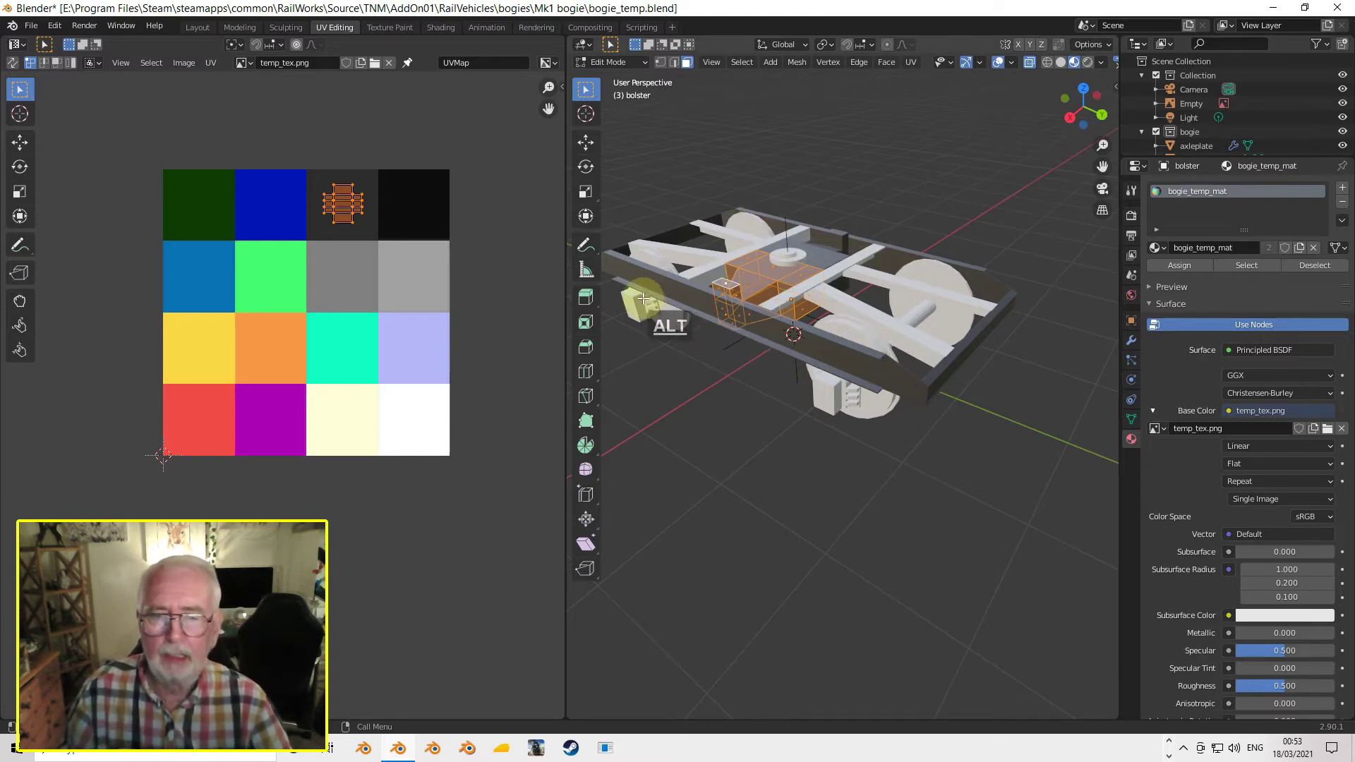
- Assign bogie_temp_mat to the cross member and longitudinal struts and shrink their UVs onto the dark grey swatch
left_click(796, 289, "alt")
left_click(618, 218, "alt")
left_click(727, 240, "alt")
left_click(1155, 248)
left_click(1157, 268)
key("s")
key("g")
- Shrink the centre pivot's UVs onto the dark grey swatch and assign bogie_temp_mat to it
left_click(785, 258)
key("Tab")
key("s")
left_click(1155, 248)
left_click(1161, 269)
- Shrink the axle plate's UVs onto the dark grey swatch and assign bogie_temp_mat to it
left_click(638, 305)
key("Tab")
key("s")
key("g")
left_click(1157, 247)
left_click(1161, 269)
- Place the wheelset_2 UVs on the dark grey swatch, assign bogie_temp_mat to it and return to Object Mode
left_click(655, 272)
left_click(379, 211)
left_click(1155, 248)
left_click(1160, 269)
key("Tab")
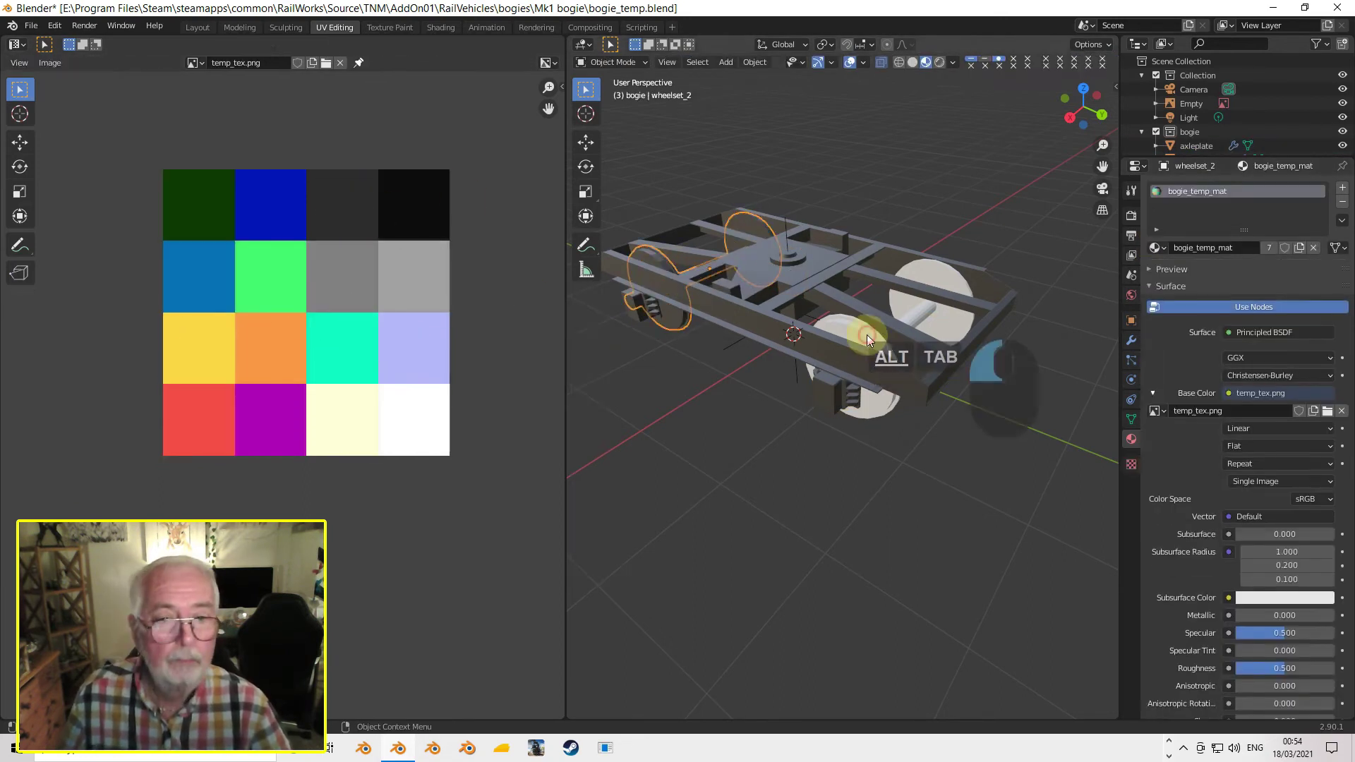
- Shrink the wheelset_2.001 UVs onto the dark grey swatch and assign bogie_temp_mat to it
left_click(862, 329)
key("Tab")
key("s")
key("g")
left_click(1155, 247)
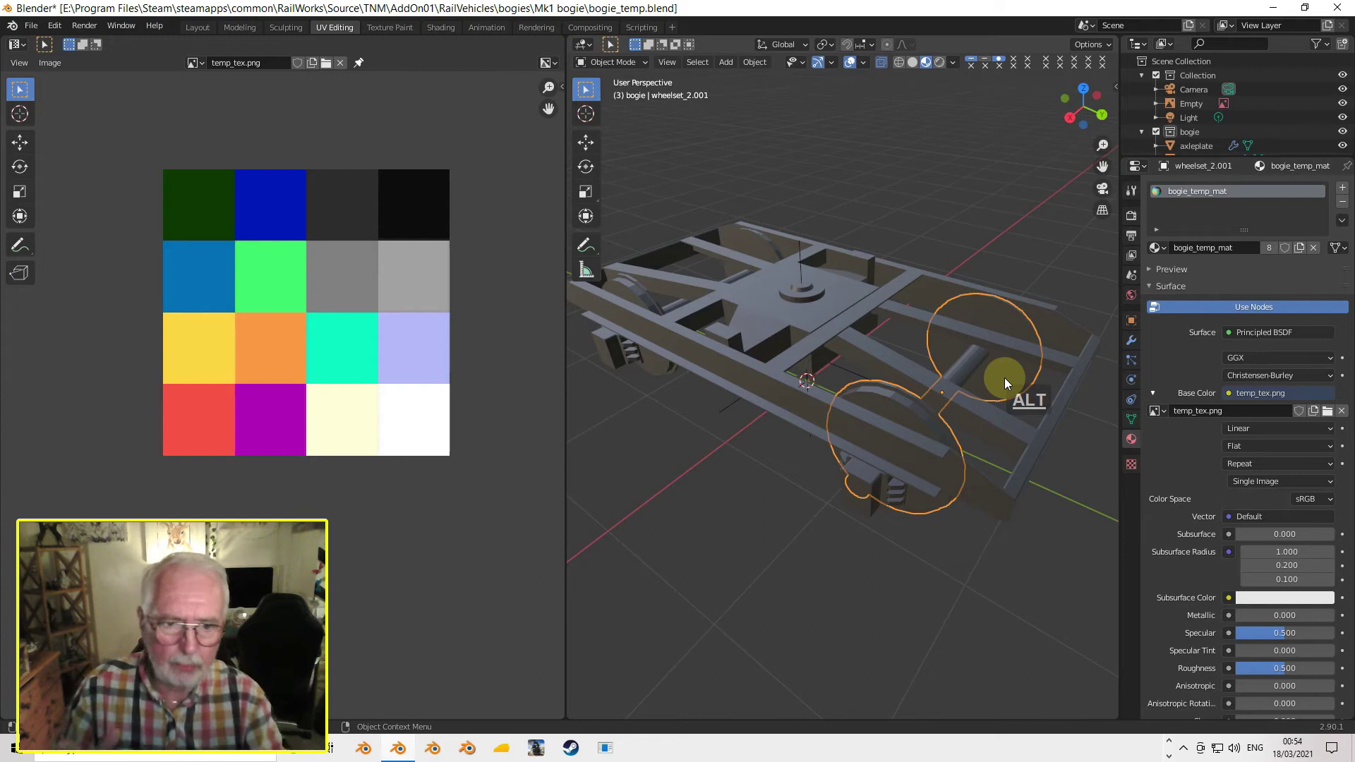
- Select the ring of linked flat faces on the flange of one wheelset_2.001 wheel in Edit Mode
middle_click_drag(995, 348, 759, 402)
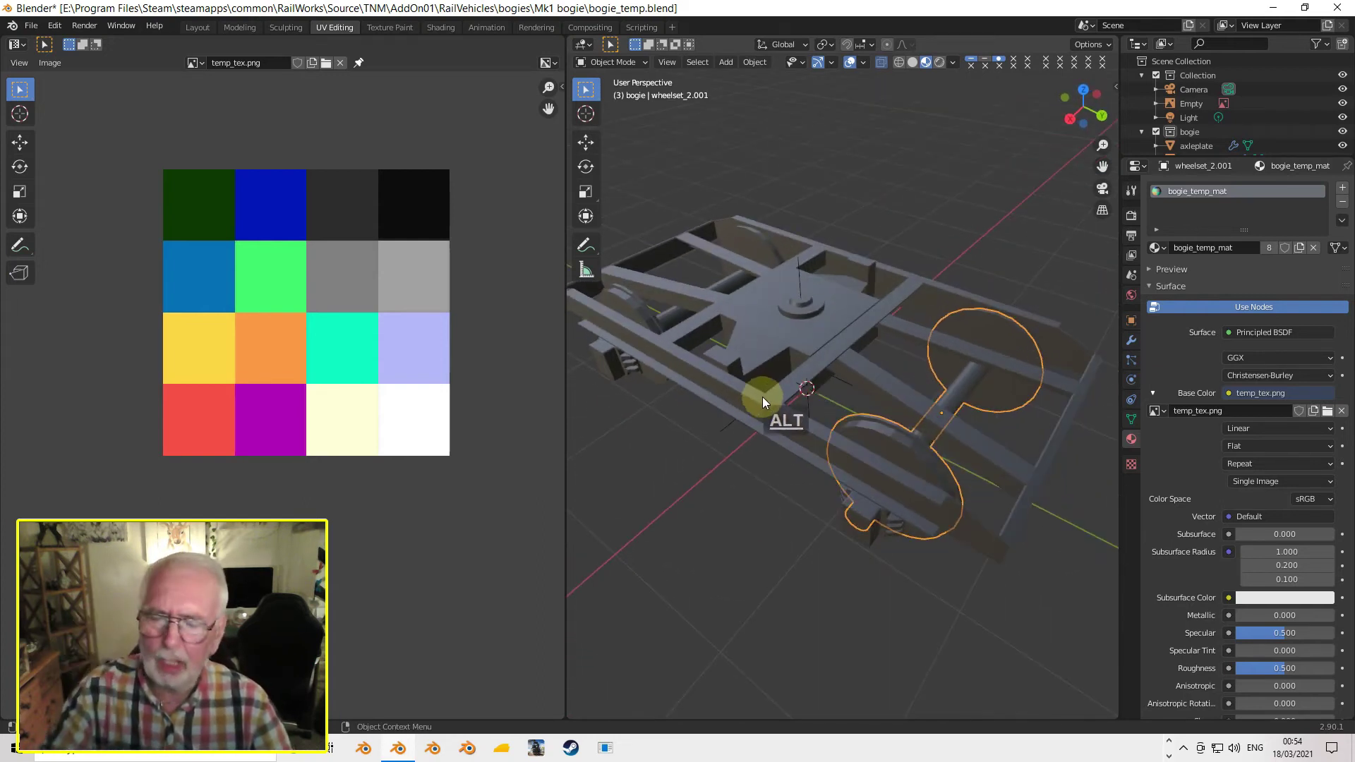
key("Tab")
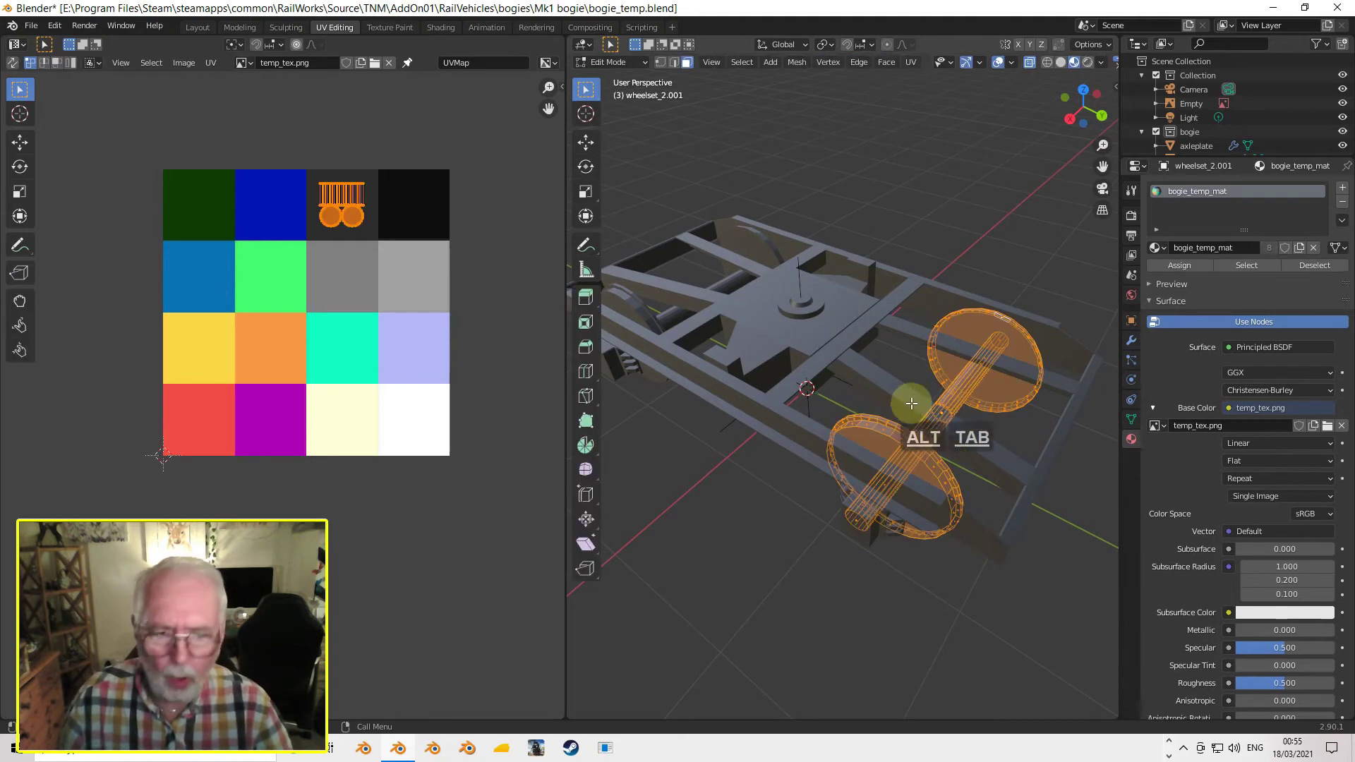
middle_click_drag(932, 433, 877, 384)
scroll(920, 390, "up", 3)
left_click(720, 324, "alt")
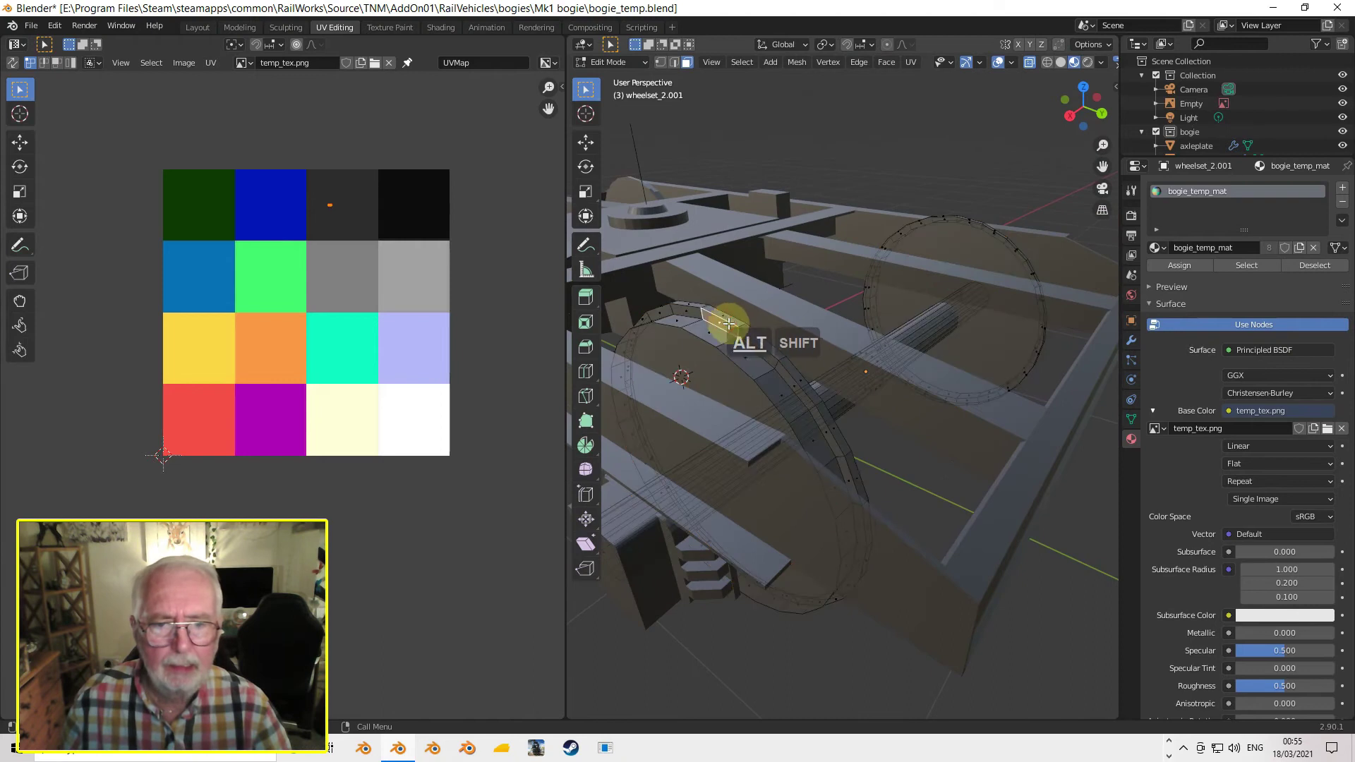
left_click(742, 62)
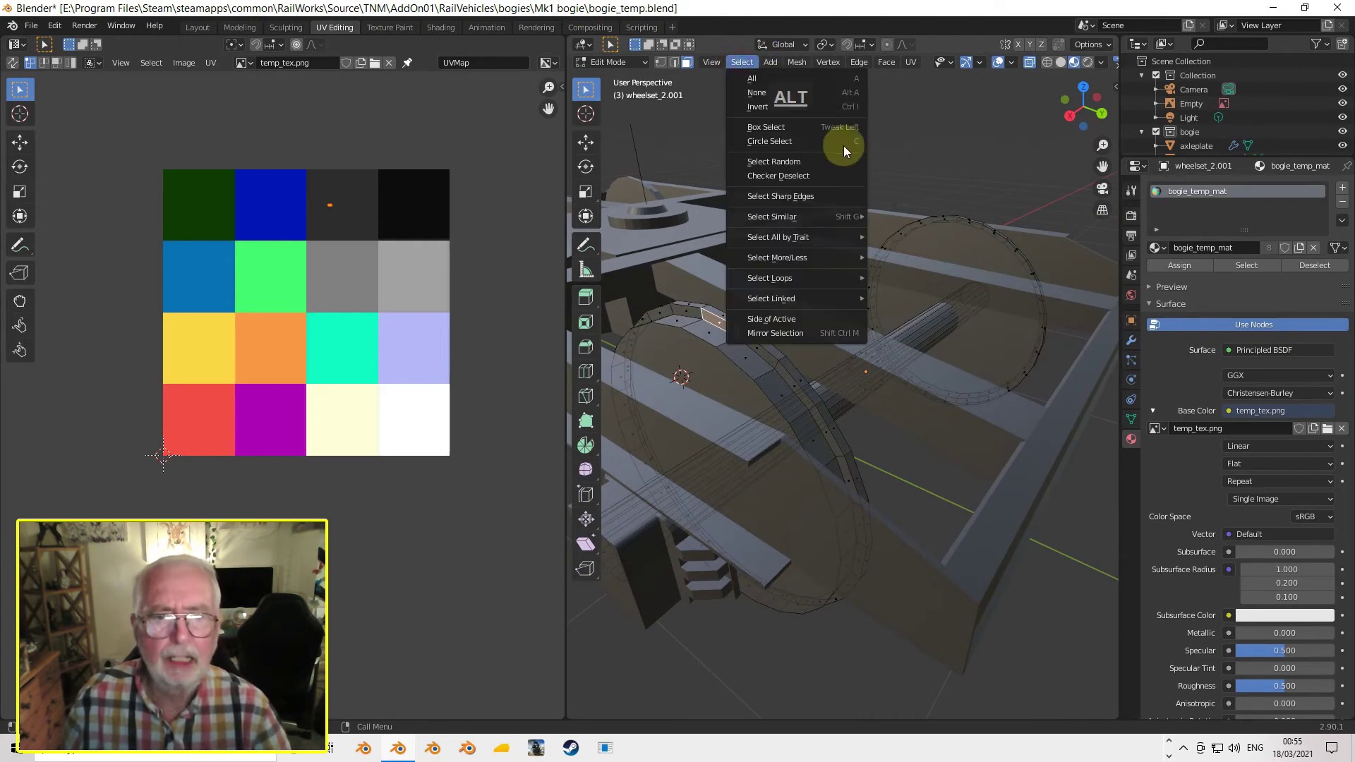
left_click(742, 63)
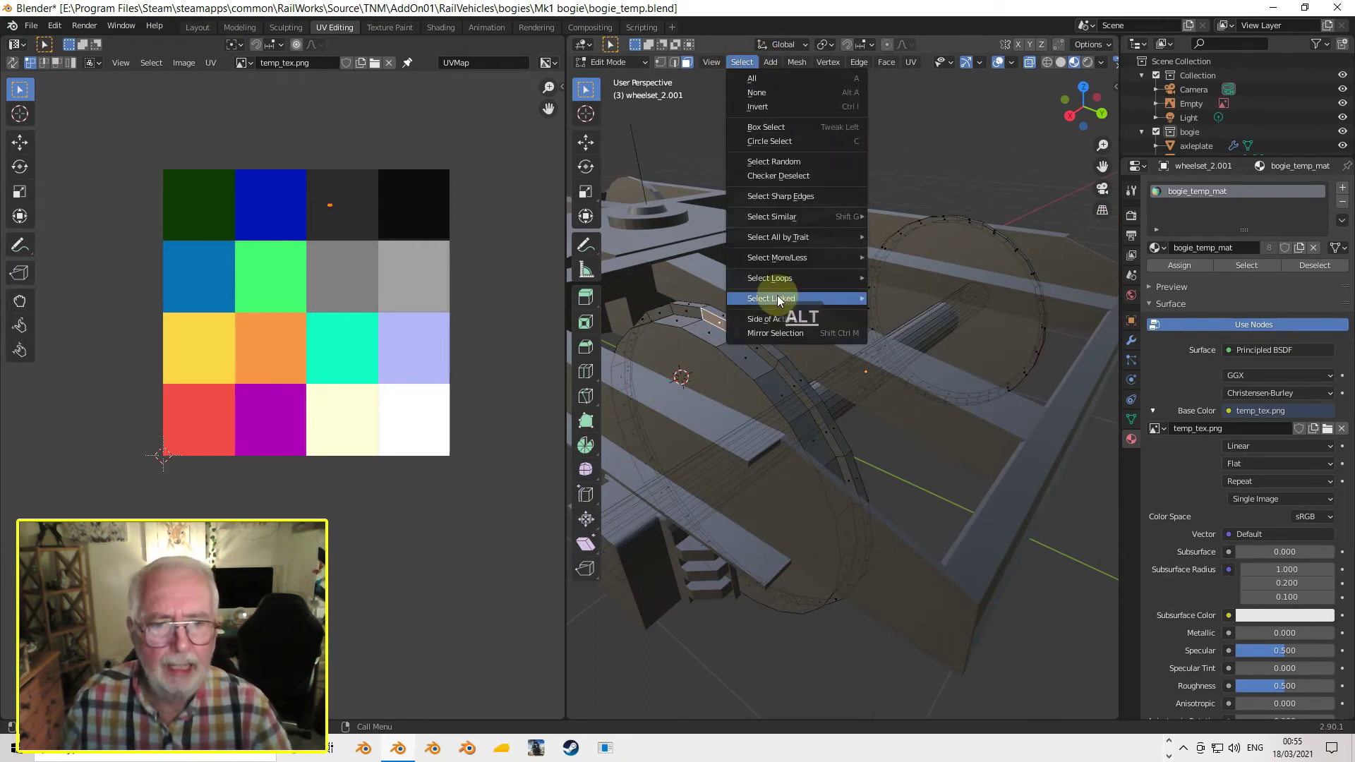
mouse_move(783, 299)
left_click(901, 329)
- Add the matching ring of linked flat faces on the opposite wheel of wheelset_2.001 to the selection
middle_click_drag(938, 363, 701, 324)
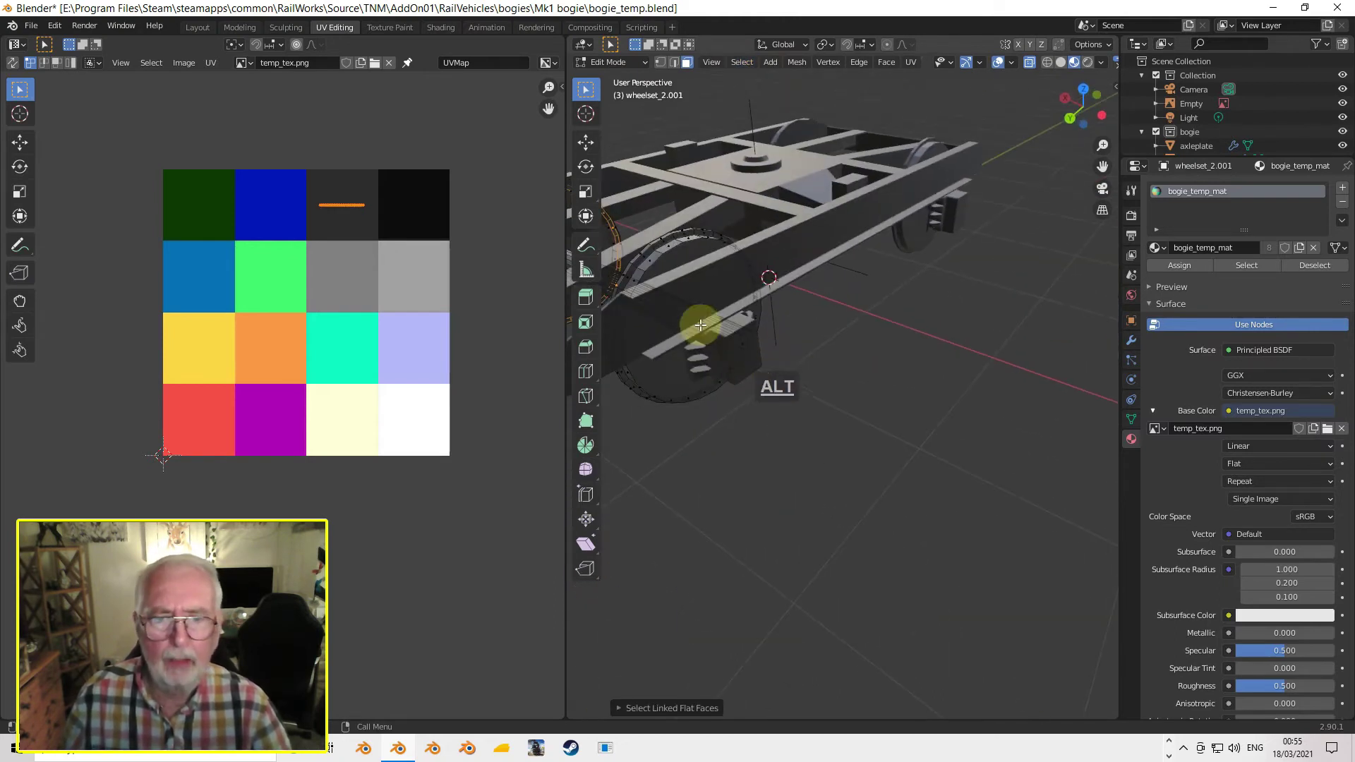
left_click(666, 239, "alt+shift")
left_click(742, 62)
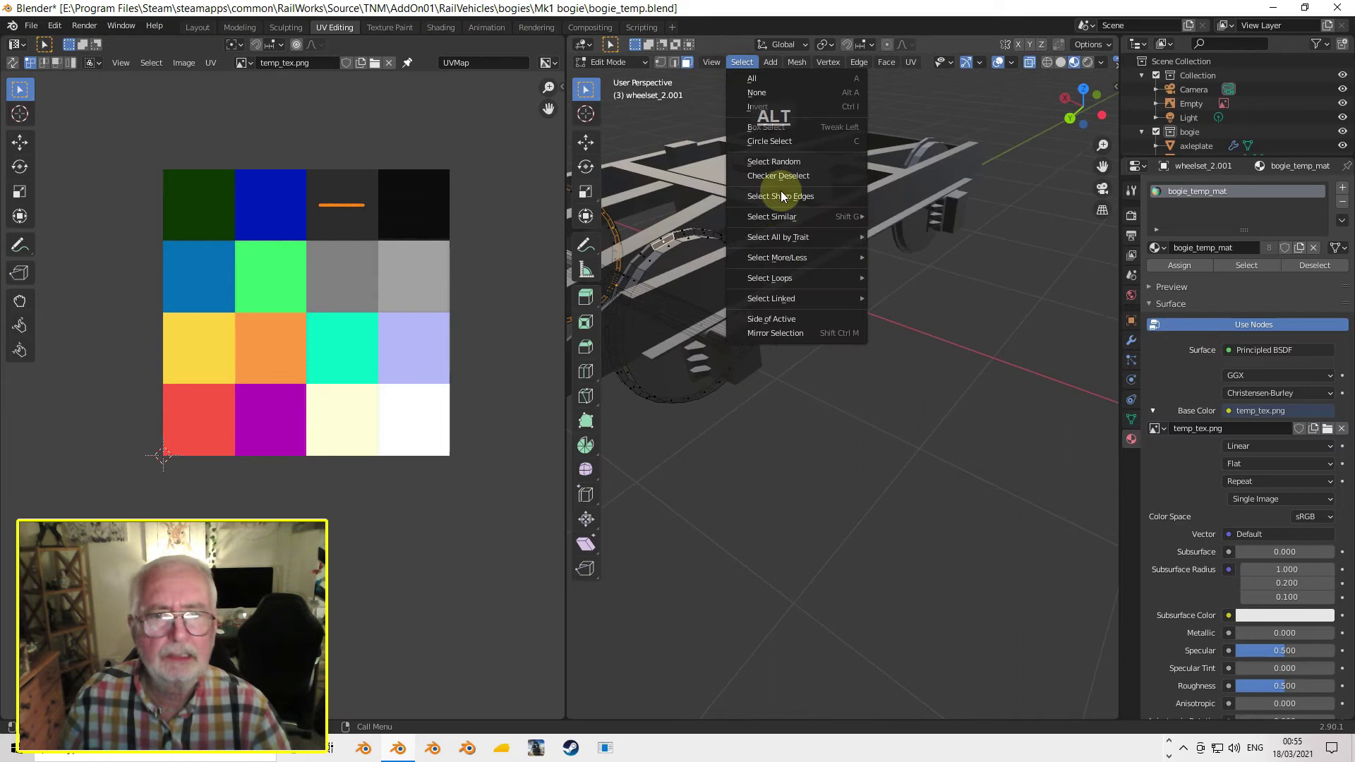
mouse_move(803, 307)
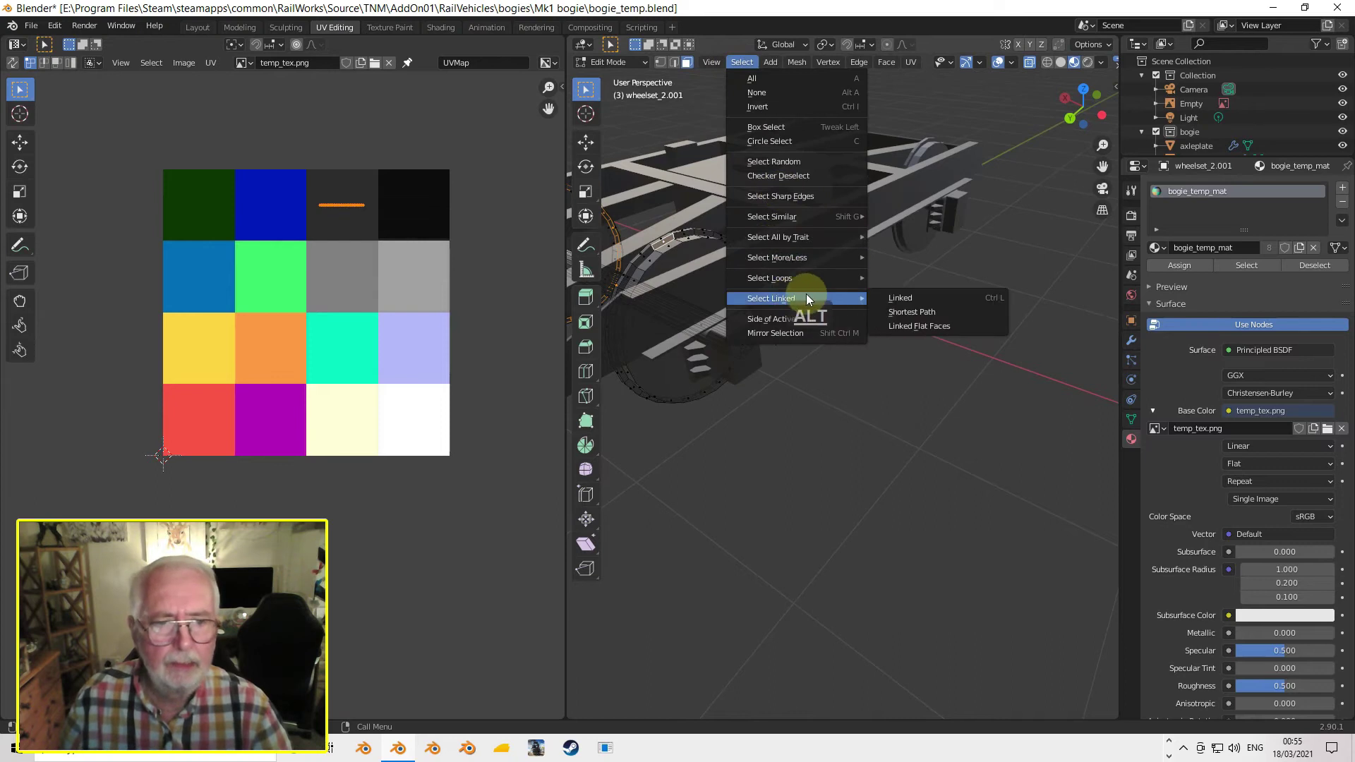
left_click(928, 326)
- Box-select the tread faces of both wheelset_2.001 wheels from the top view, adding them to the selection
mouse_move(847, 293)
middle_mouse_down()
mouse_move(677, 306)
mouse_move(780, 305)
mouse_move(868, 233)
mouse_move(832, 293)
middle_mouse_up()
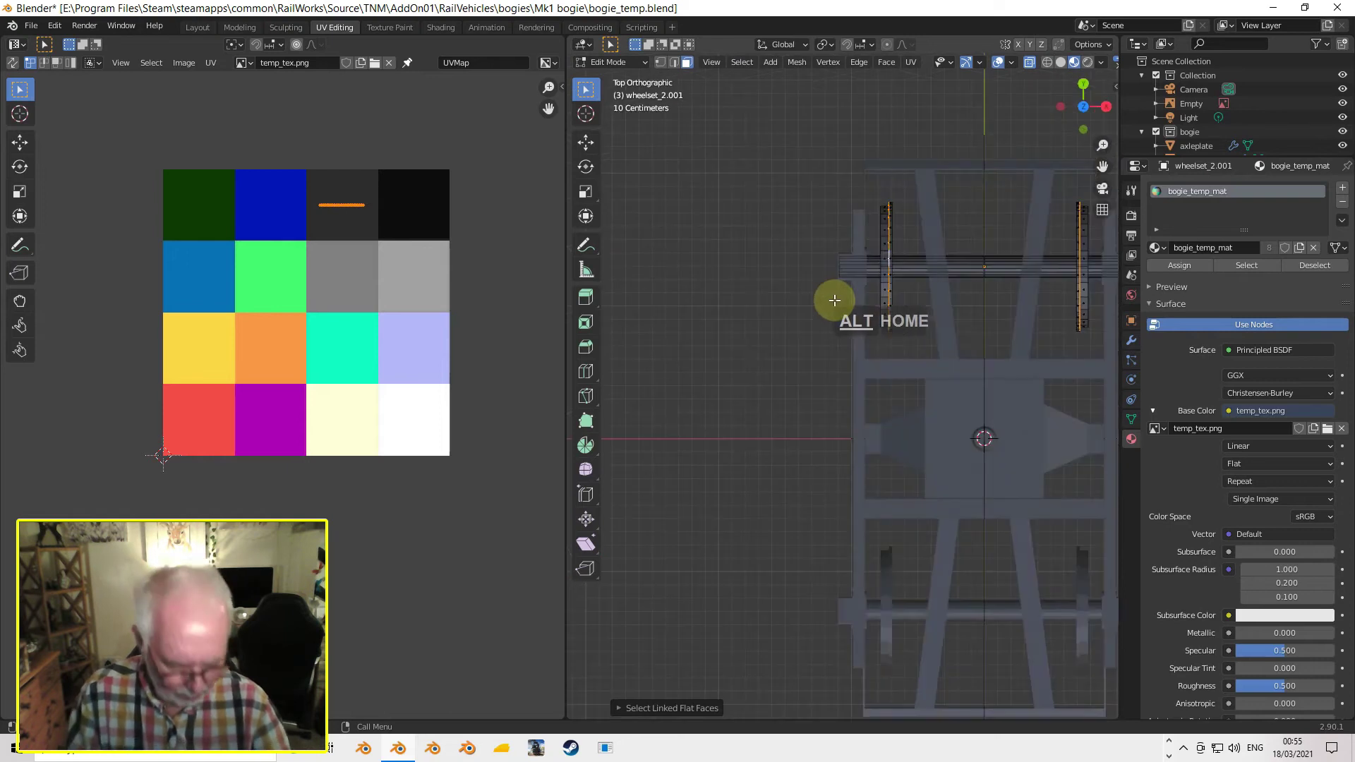
key("alt+Home")
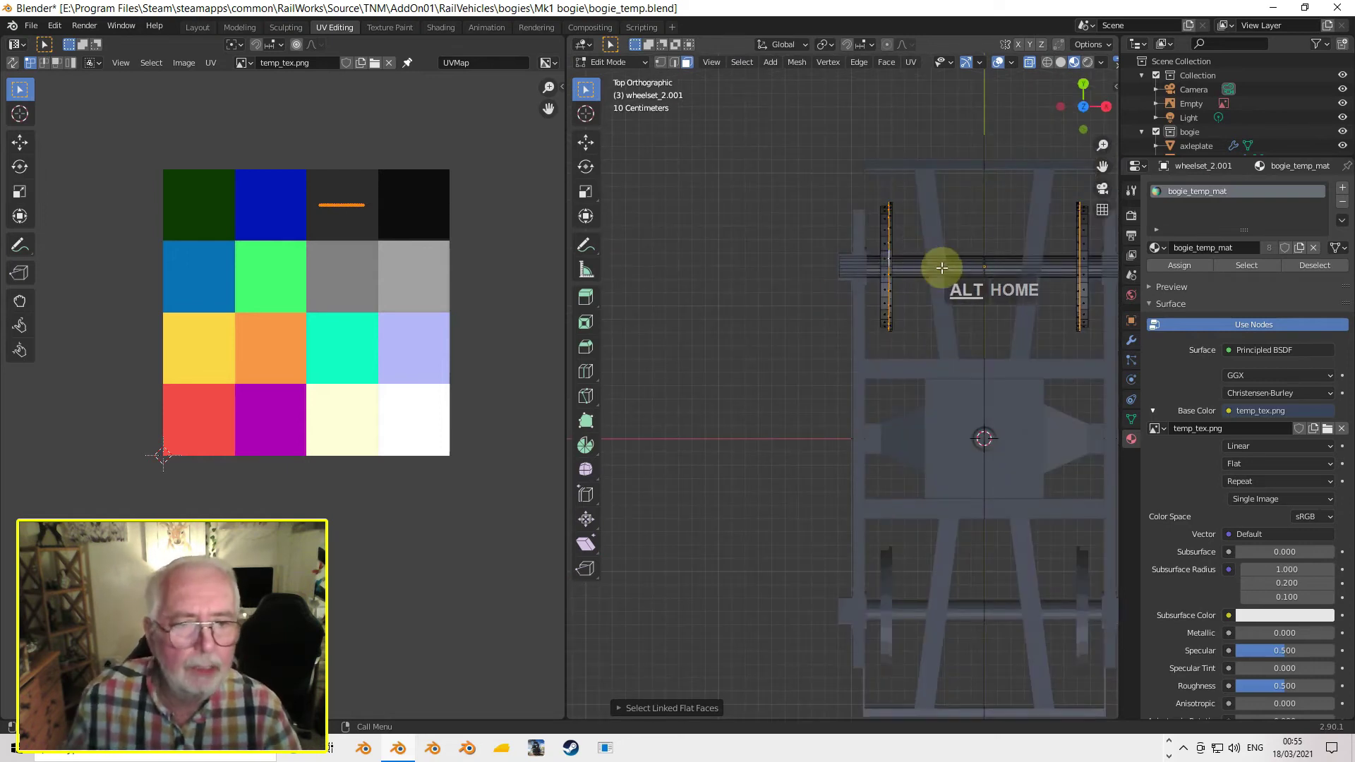
middle_click_drag(919, 268, 836, 292, "shift")
scroll(807, 263, "up", 3)
scroll(796, 247, "down", 1)
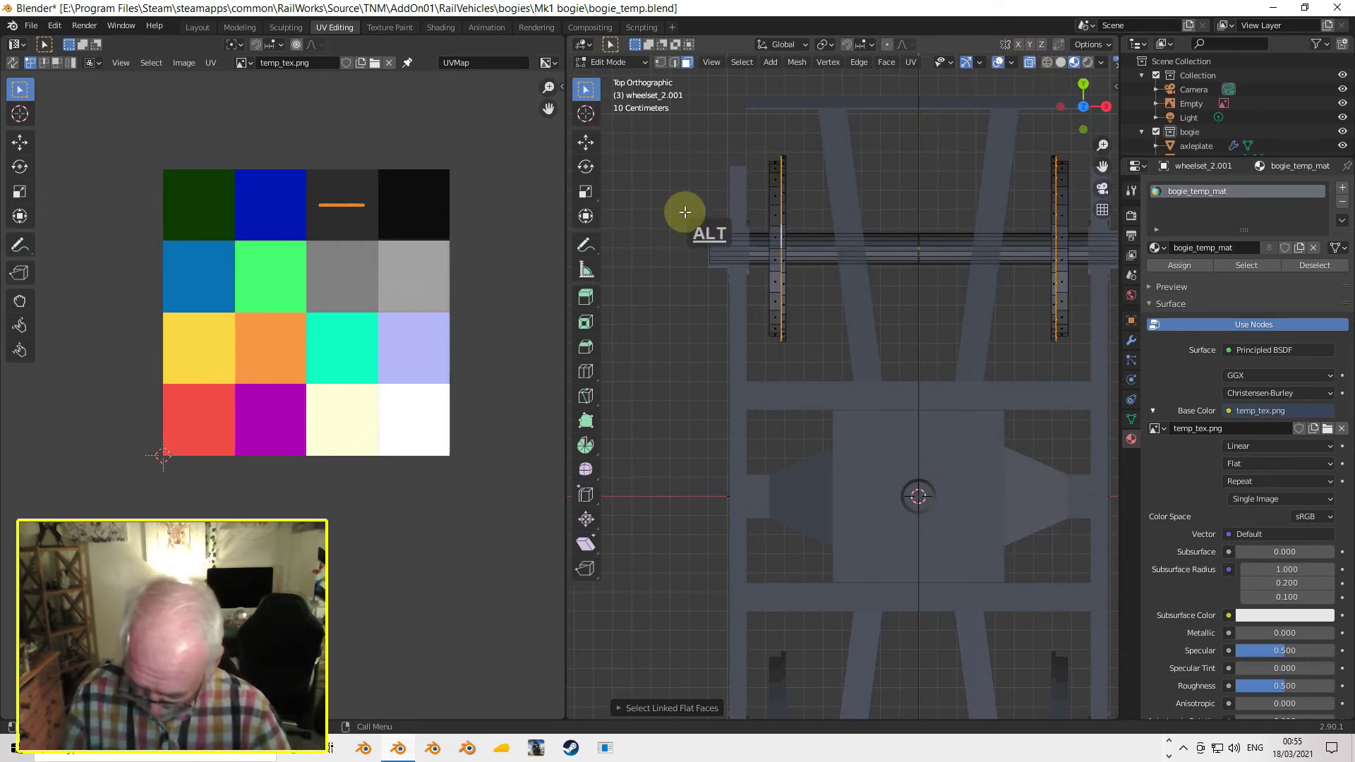
key("alt+b")
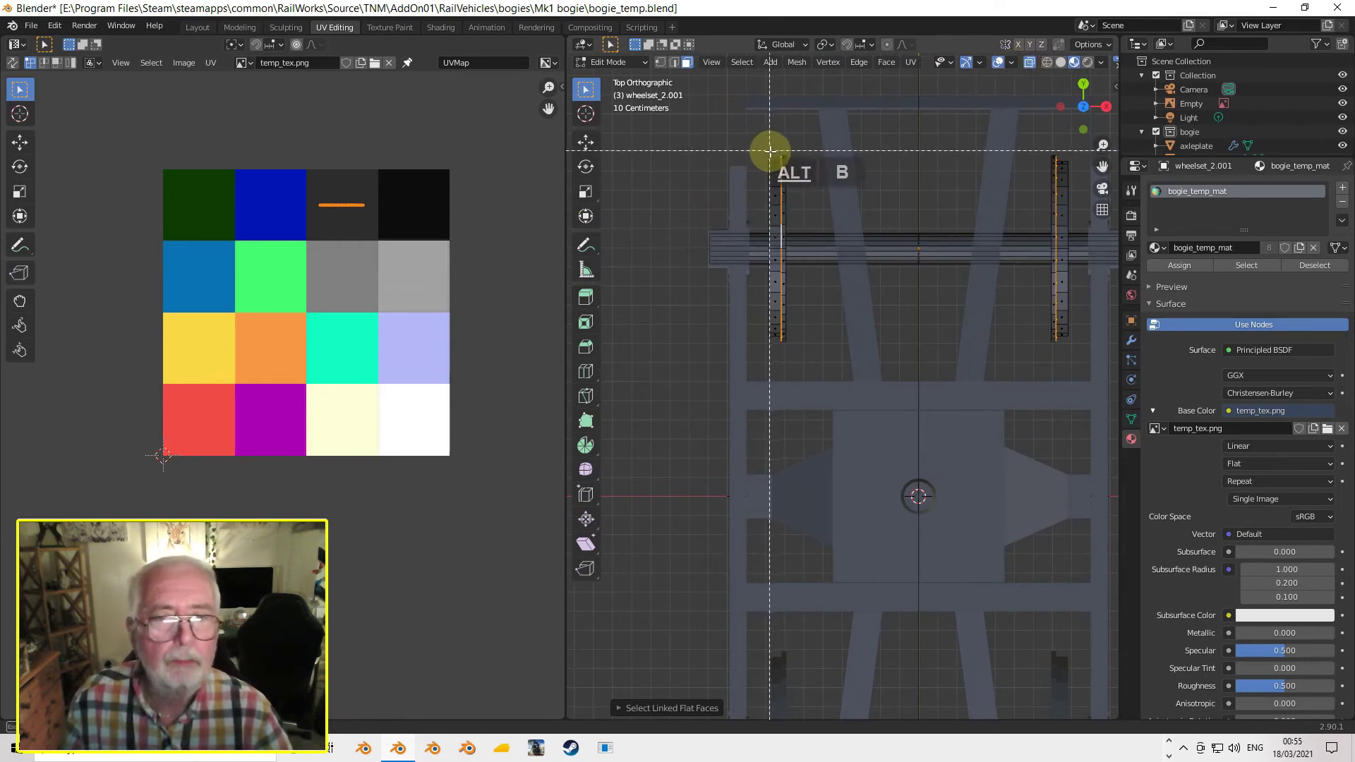
left_click_drag(774, 154, 777, 358)
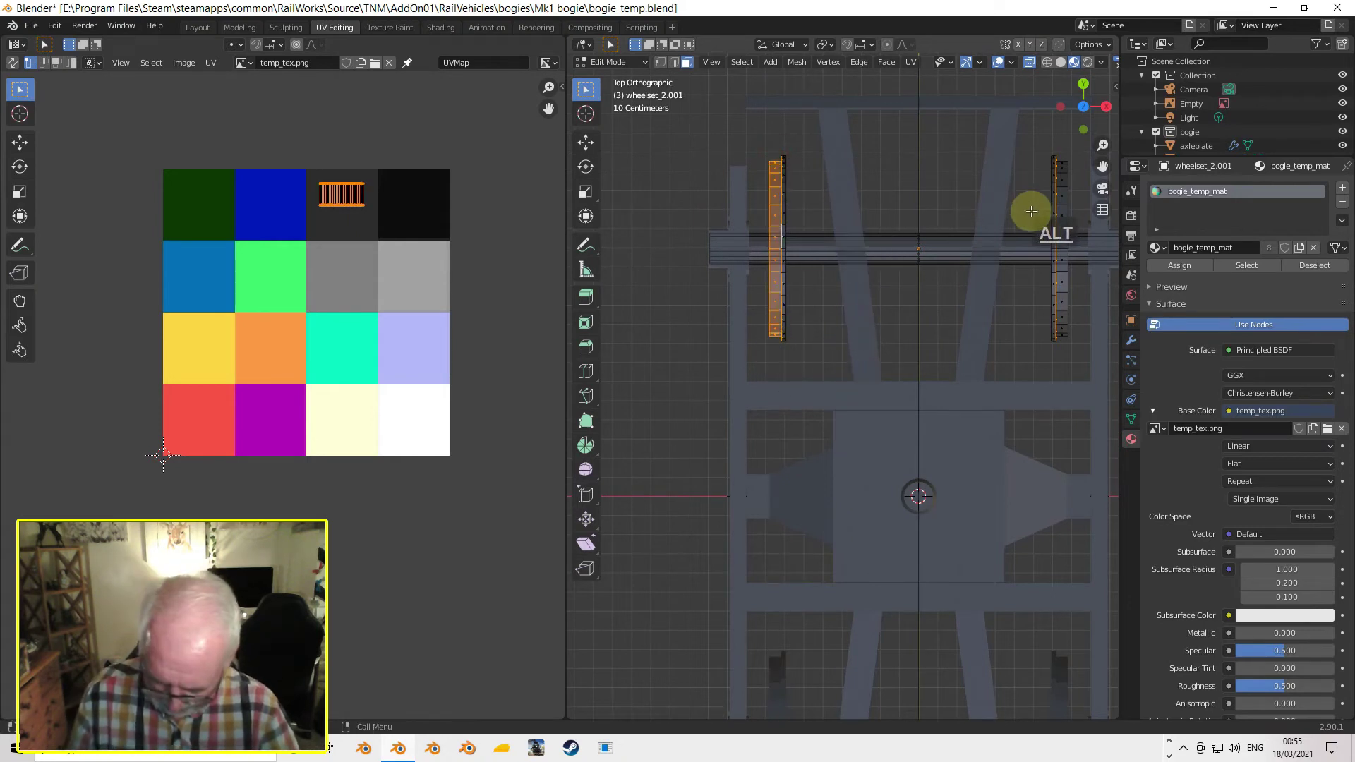
key("b")
left_click_drag(1058, 149, 1065, 353)
- Move the UVs of the selected wheel rim faces onto the light grey swatch and return to Object Mode
middle_click_drag(1050, 384, 712, 313)
scroll(712, 312, "down", 8)
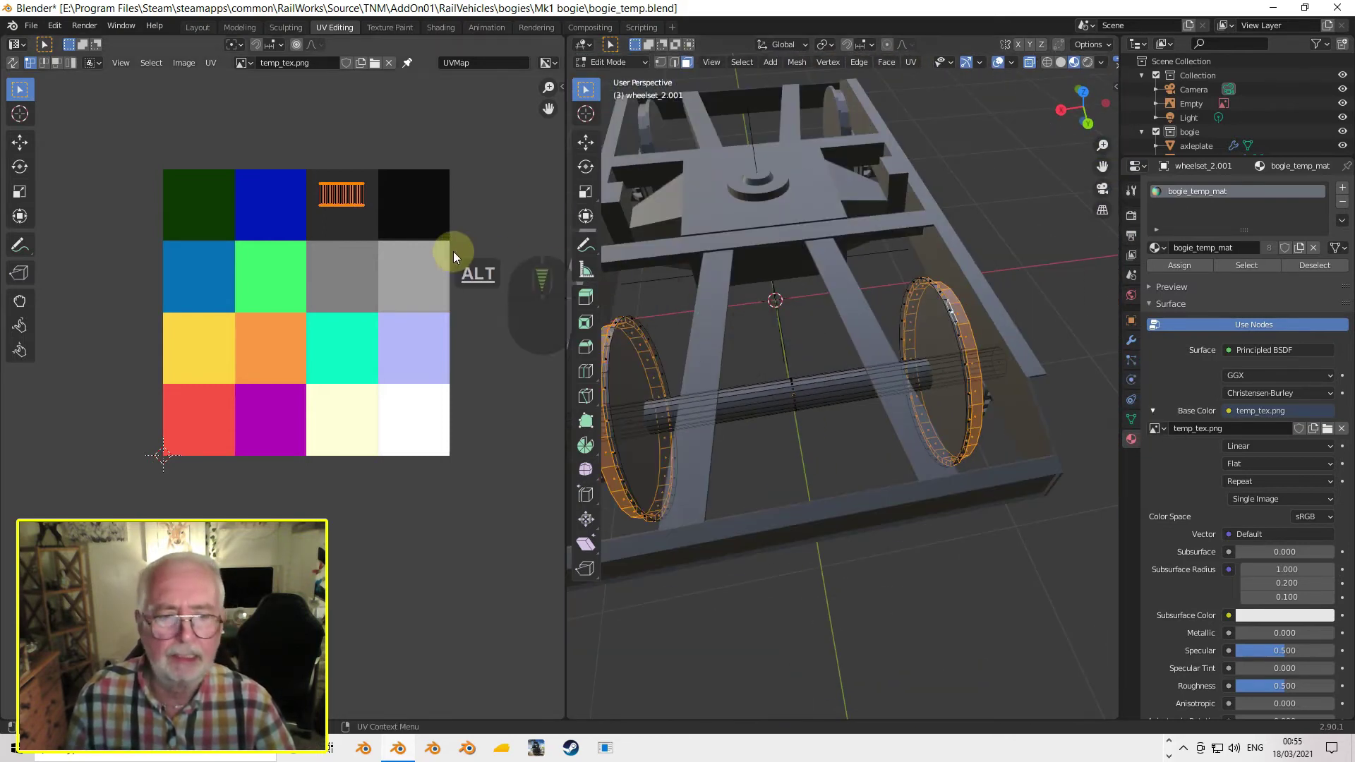
left_click_drag(343, 205, 414, 286)
middle_click_drag(765, 375, 808, 352)
key("Tab")
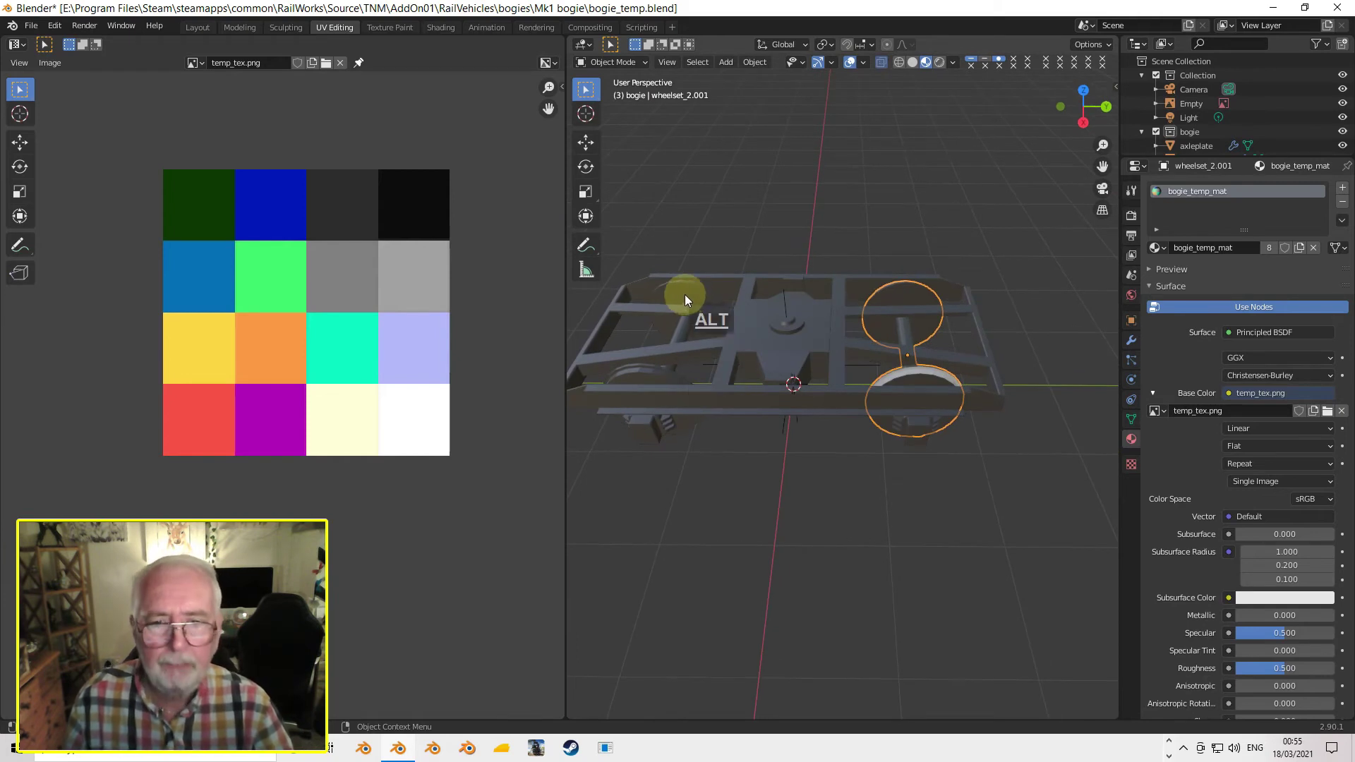
- Select the linked flat flange faces on both wheels of wheelset_2 in Edit Mode
left_click(680, 294, "alt")
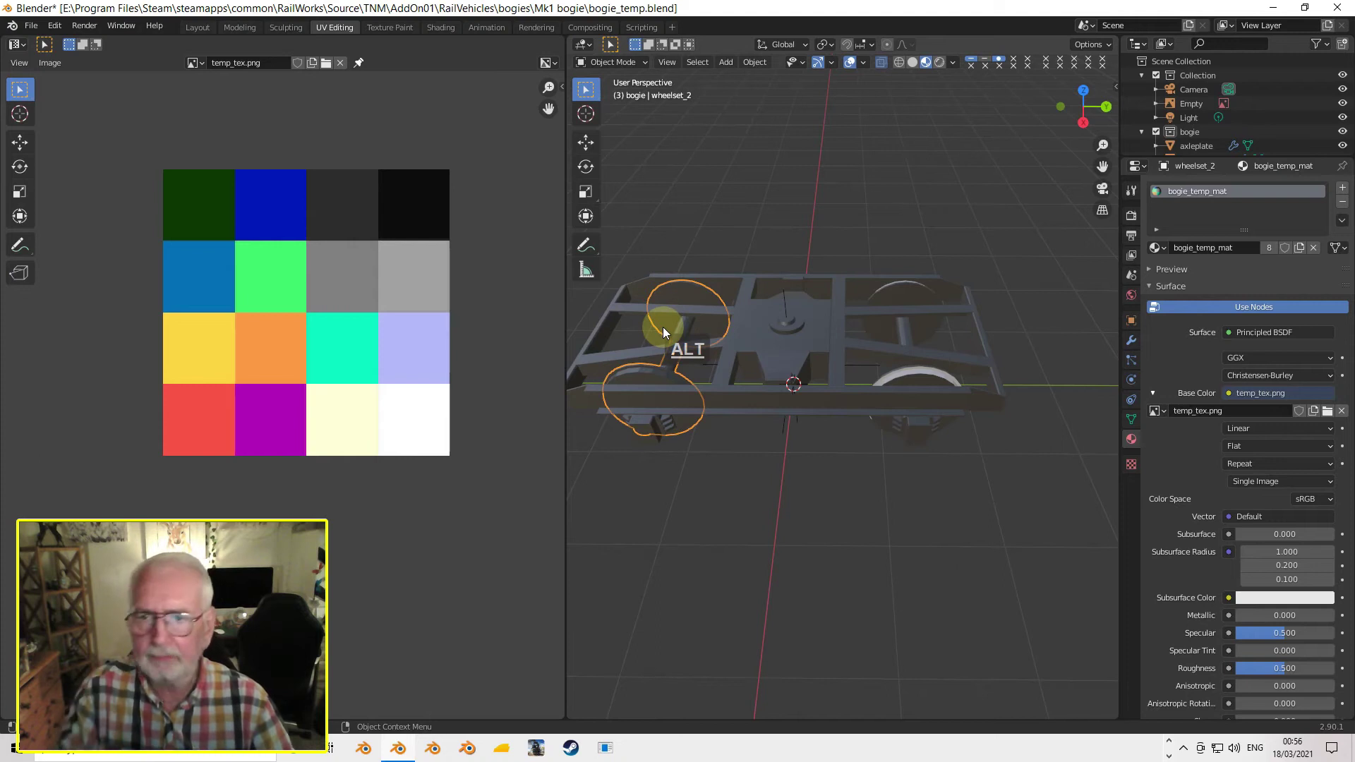
key("Tab")
left_click(867, 390)
left_click(741, 63)
left_click(872, 319)
middle_click_drag(988, 317, 793, 263)
left_click(842, 262, "shift")
left_click(741, 62)
left_click(868, 317)
- Box-select the tread faces of both wheelset_2 wheels from the top view, adding them to the selection
key("KP_7")
key("b")
left_click_drag(805, 308, 812, 457)
key("b")
left_click_drag(999, 307, 1014, 453)
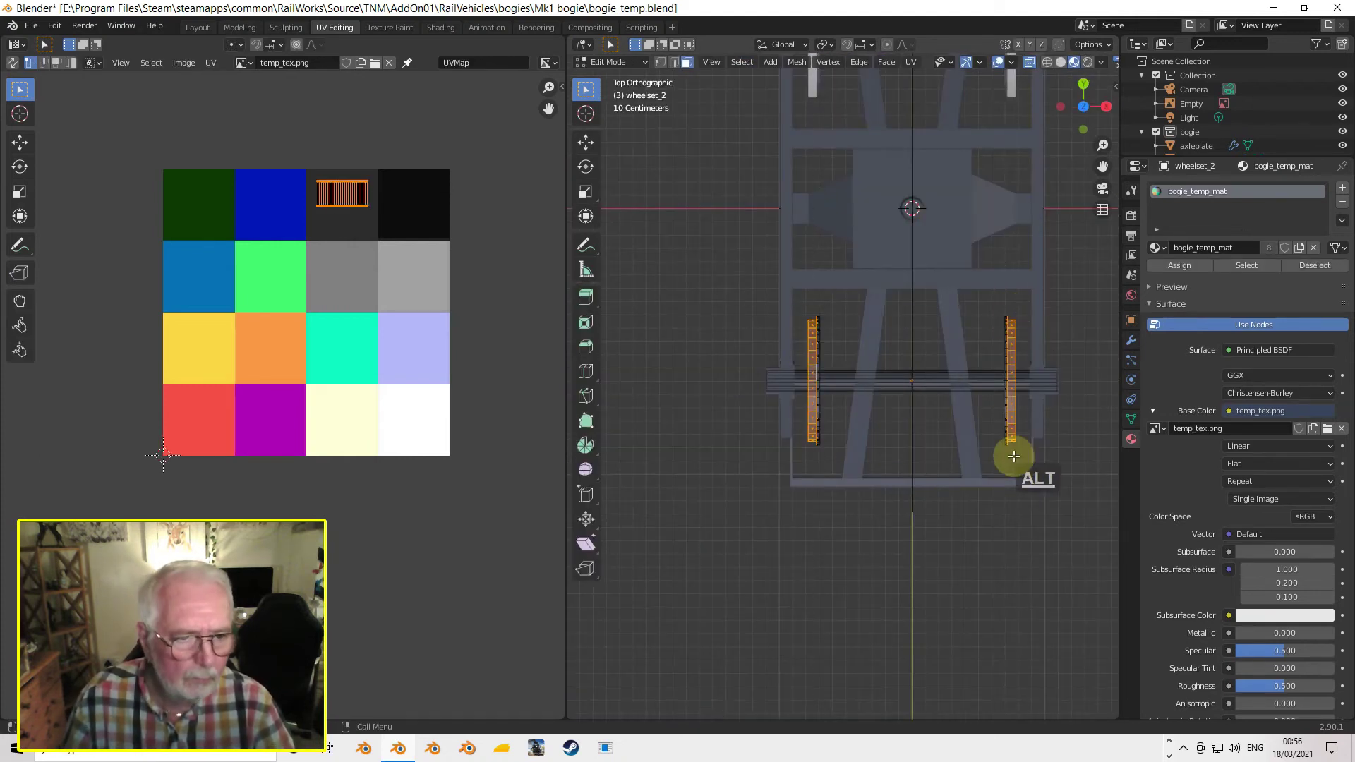
- Move the selected wheelset_2 rim UVs onto the light grey swatch and return to Object Mode
middle_click_drag(988, 423, 812, 339)
key("g")
left_click(418, 282)
key("Tab")
- Display the whole bogie in the Layout workspace with Material Preview shading
left_click(197, 27)
left_click(926, 62)
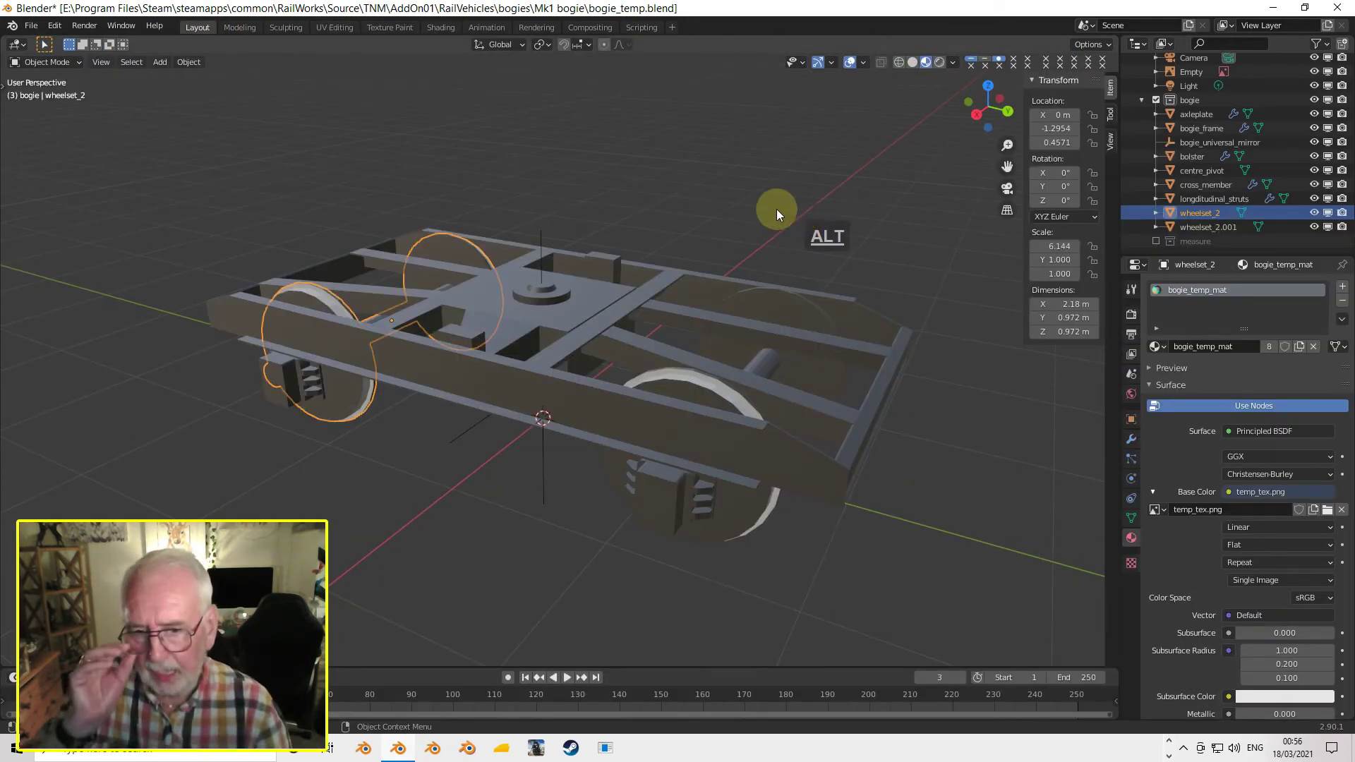
left_click_drag(786, 221, 757, 227, "alt")
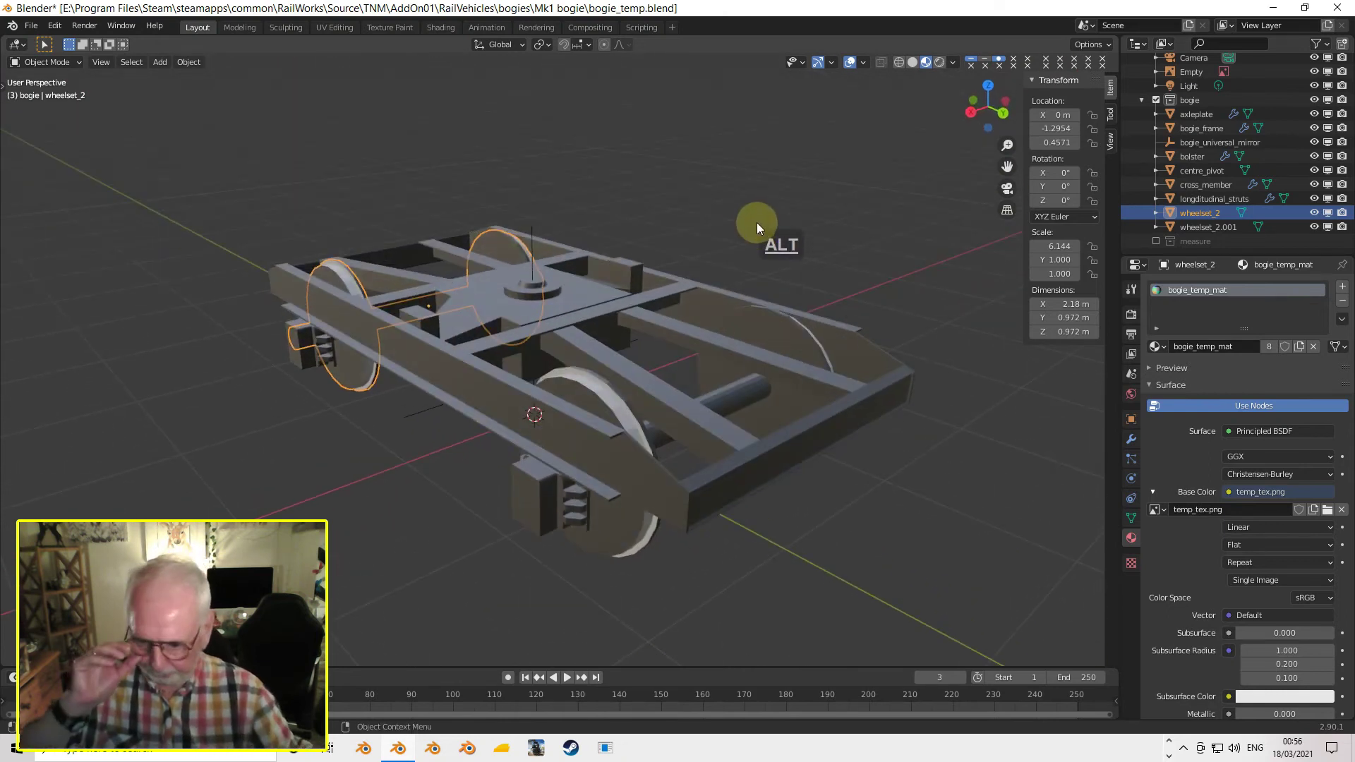
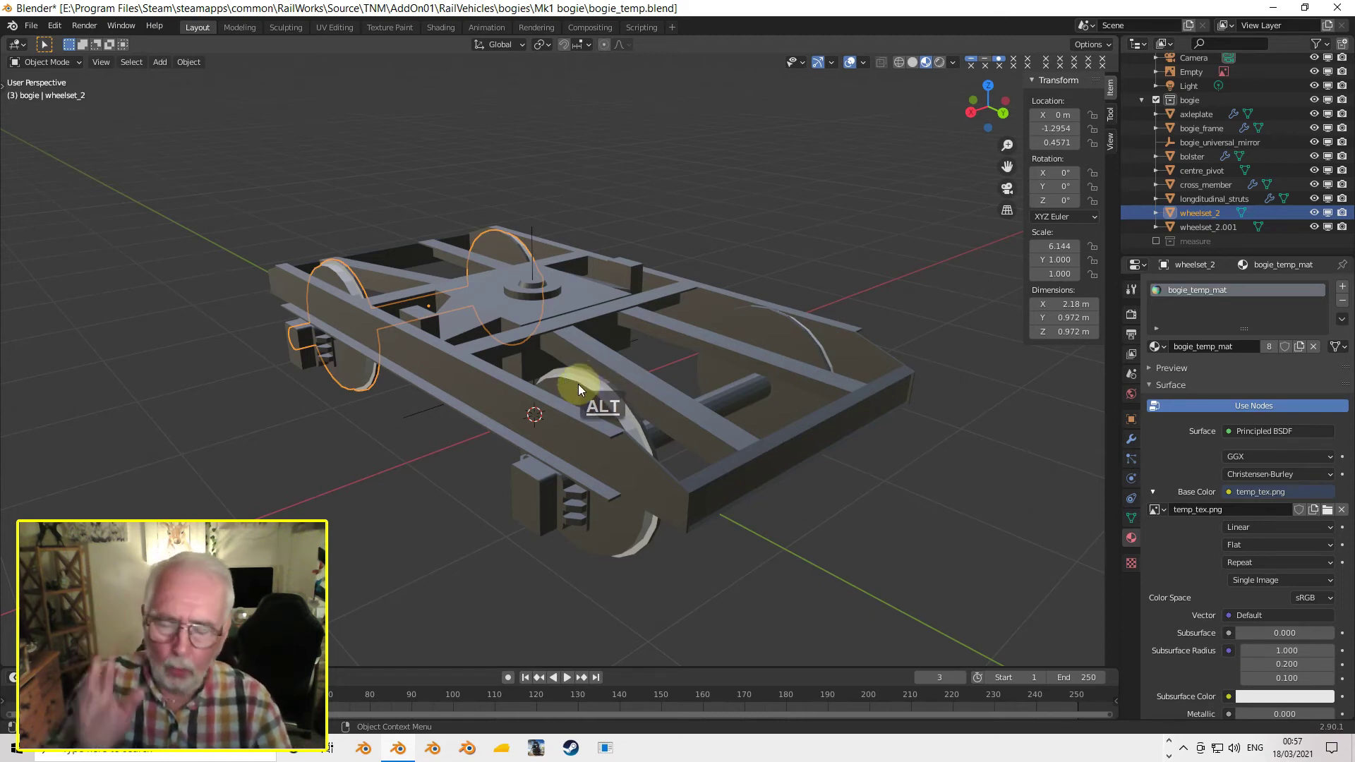
left_click_drag(578, 383, 625, 369, "alt")
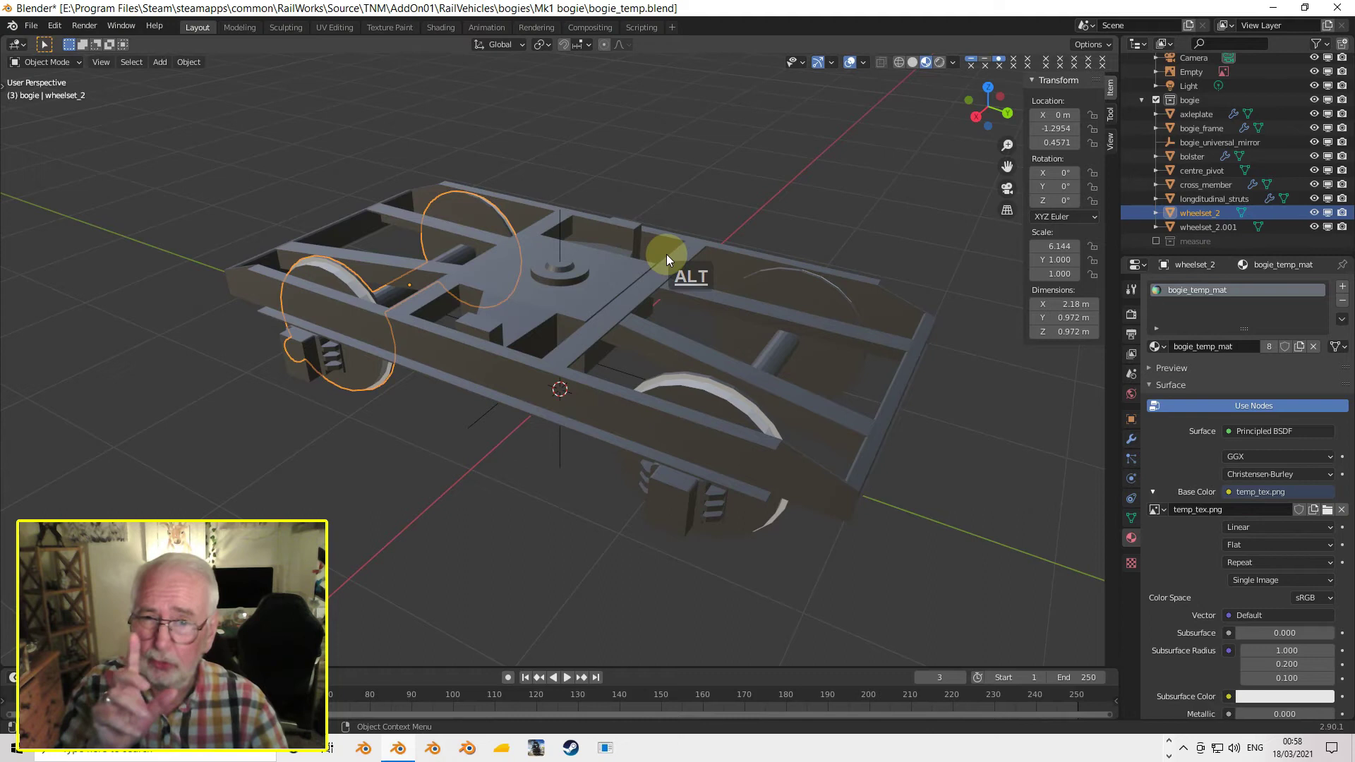
- Duplicate the bogie collection with all its objects and collapse the original collection
left_click(1175, 87)
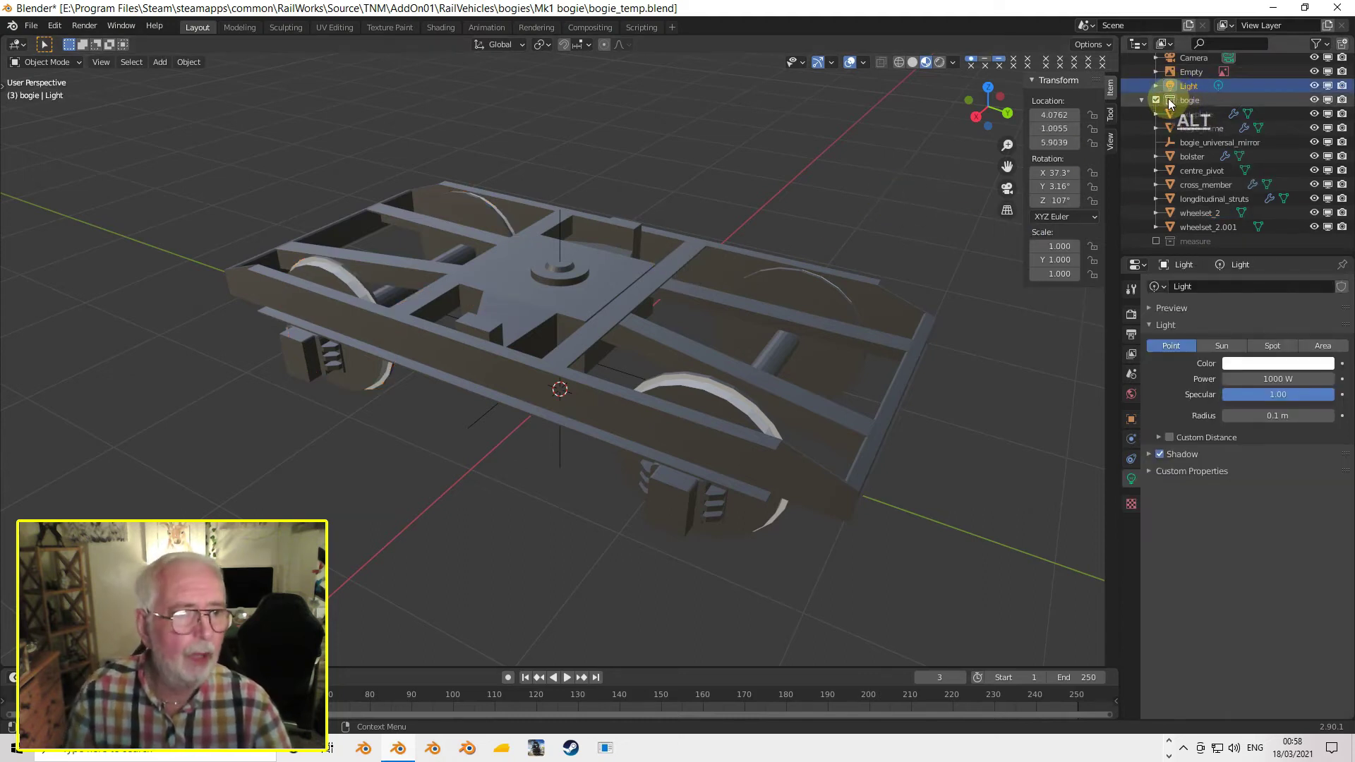
right_click(1168, 100)
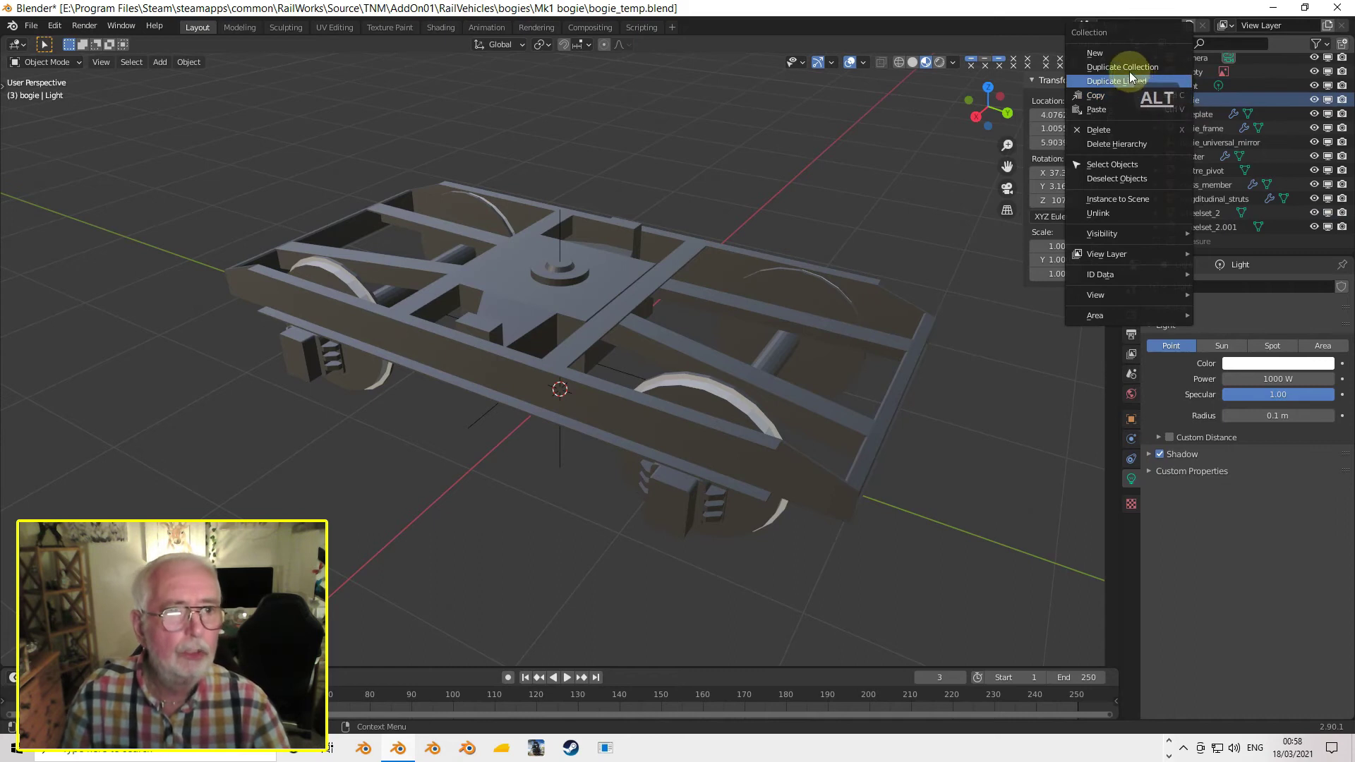
left_click(1129, 79)
left_click(1142, 100, "alt")
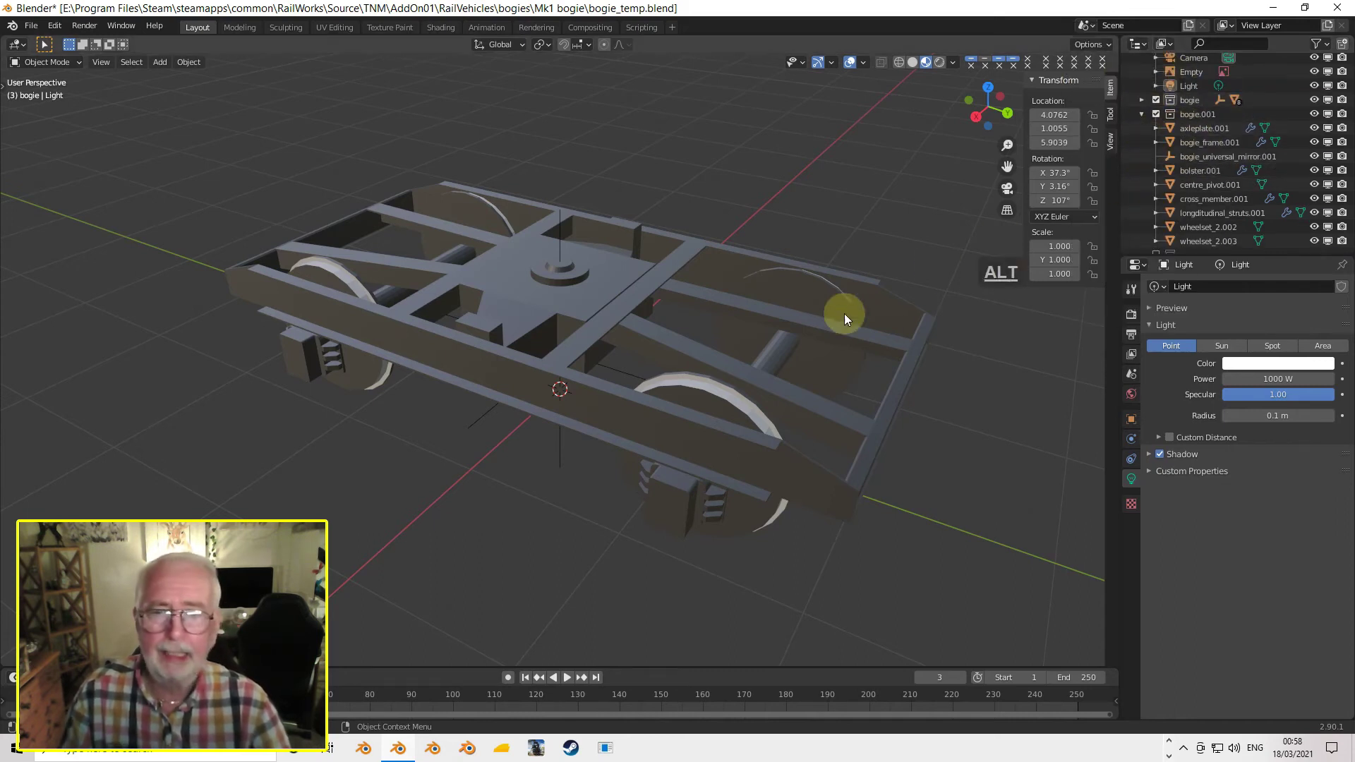
- Exclude the original bogie collection from the view layer, checking the bogie.001 copy by toggling it off and on
left_click(1156, 100)
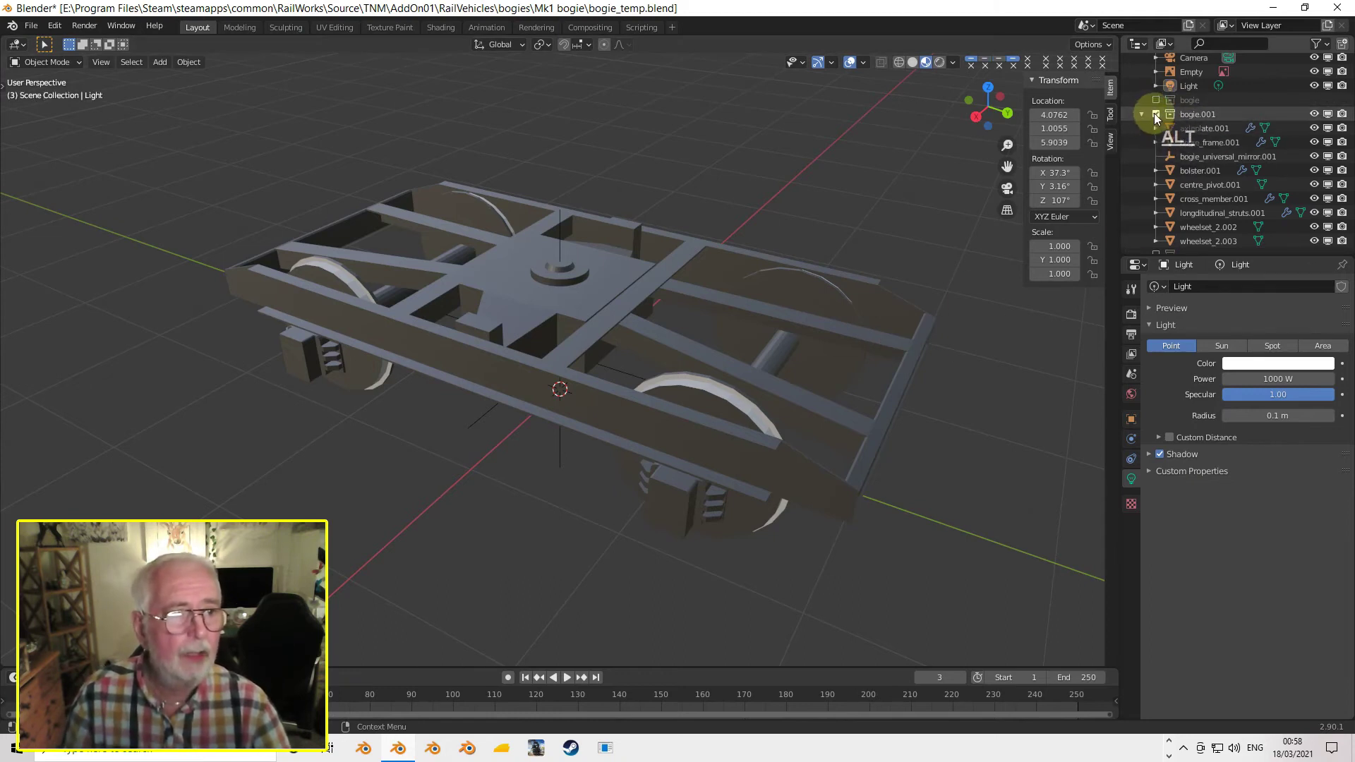
left_click(1155, 114, "alt")
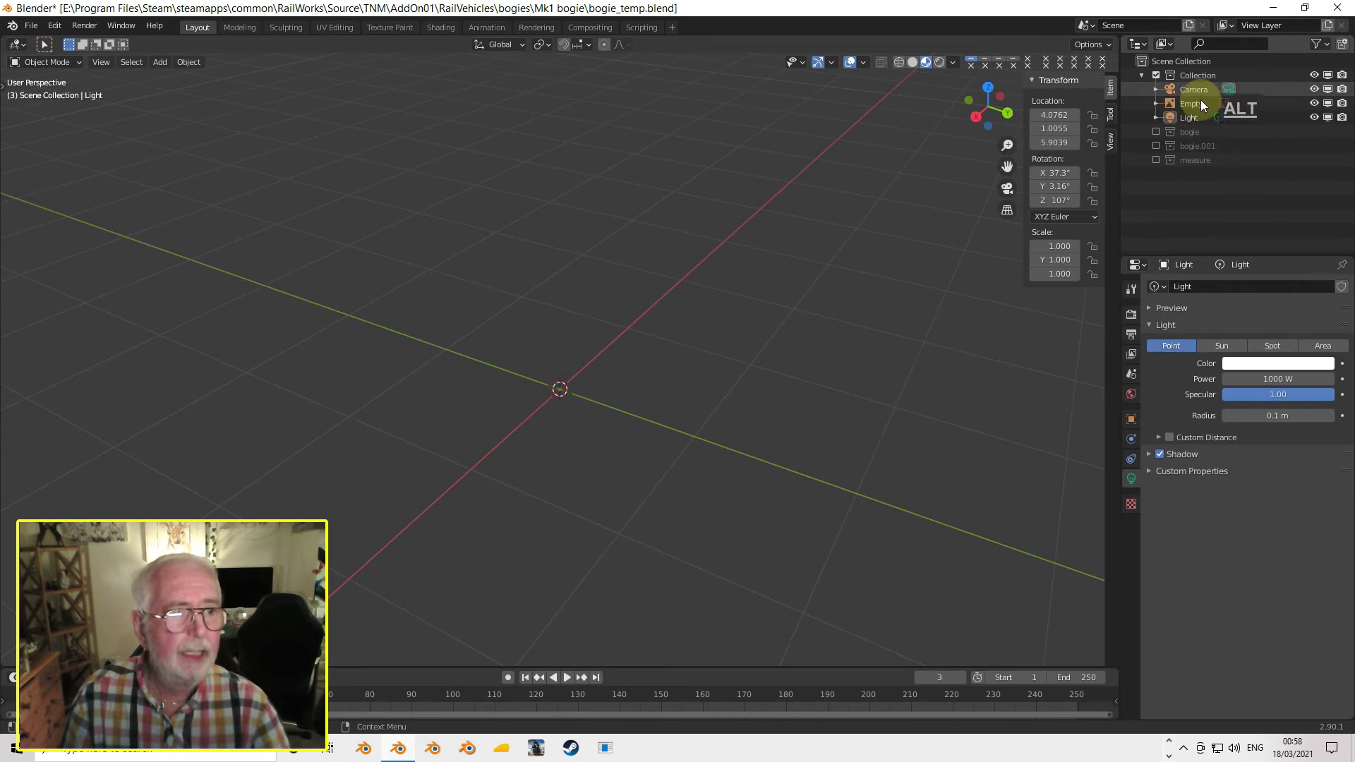
left_click(1155, 146)
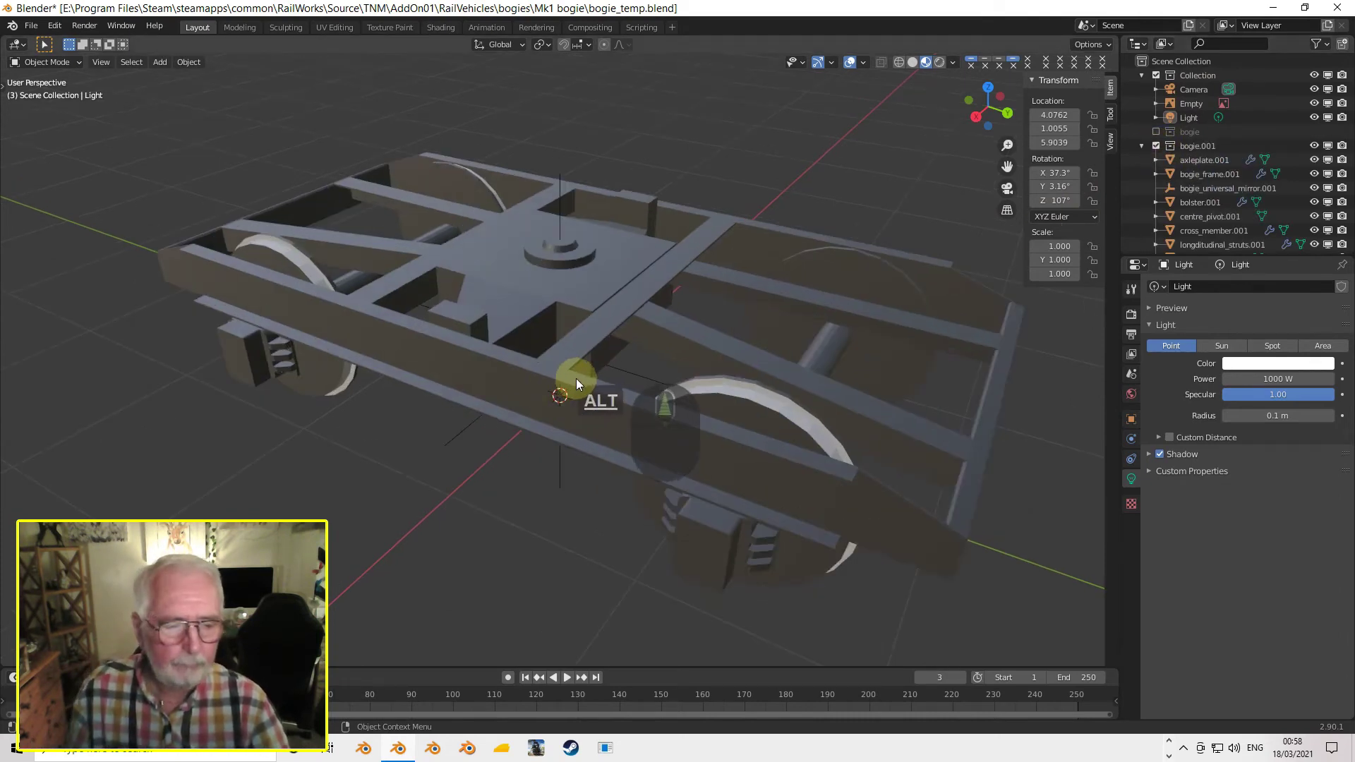
middle_click(570, 385, "alt")
- Inspect the unmirrored mesh of bogie_frame.001 in Edit Mode and return to Object Mode
left_click(1218, 175)
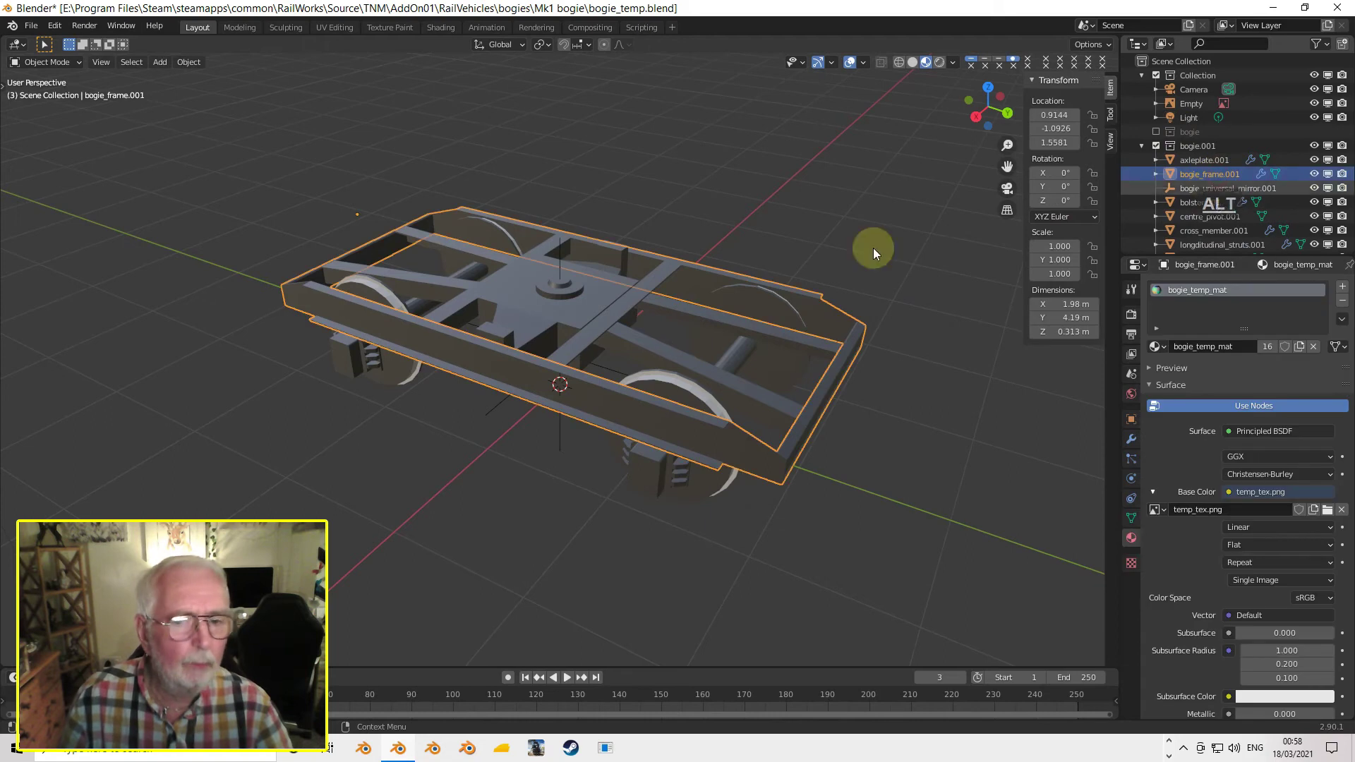
key("Tab")
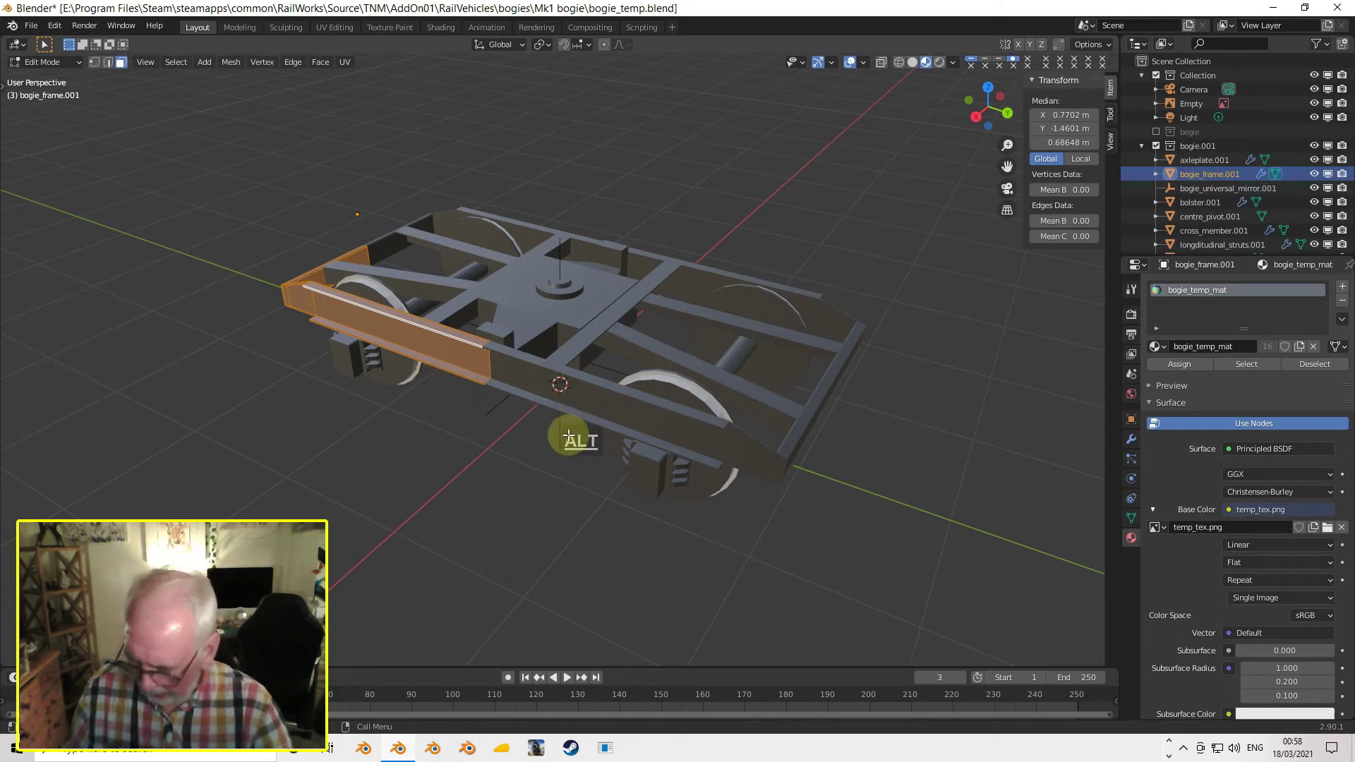
key("Tab")
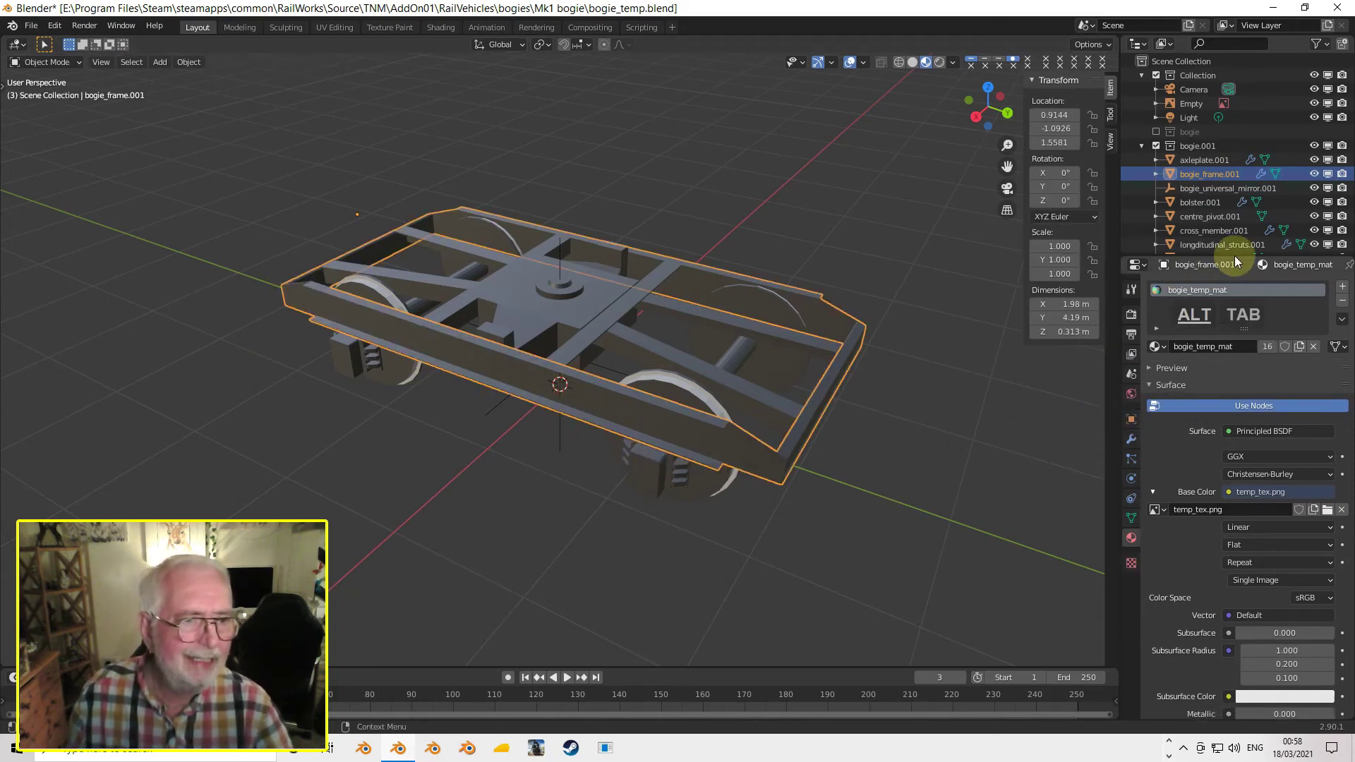
- Select all objects in the bogie.001 collection and convert them to plain meshes
left_click(1190, 147)
right_click(1189, 150)
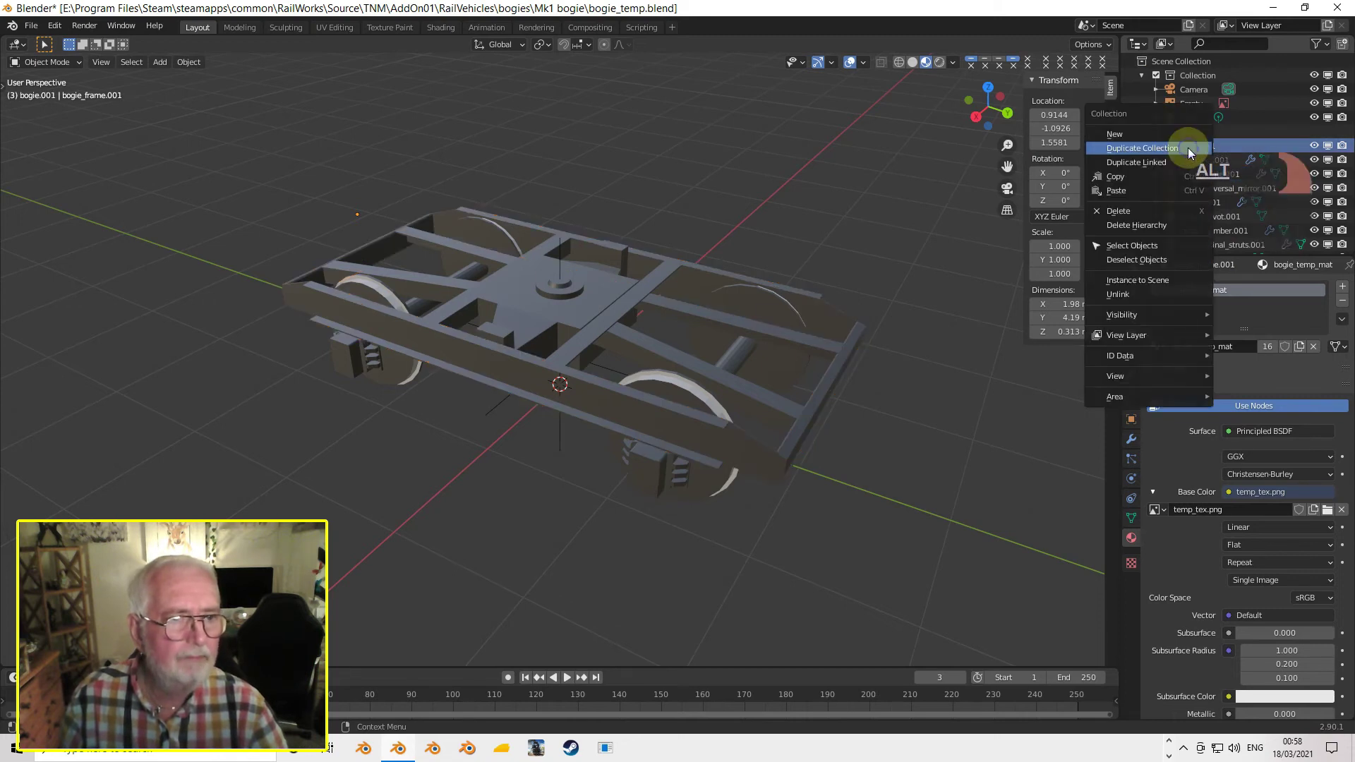
left_click(1126, 246)
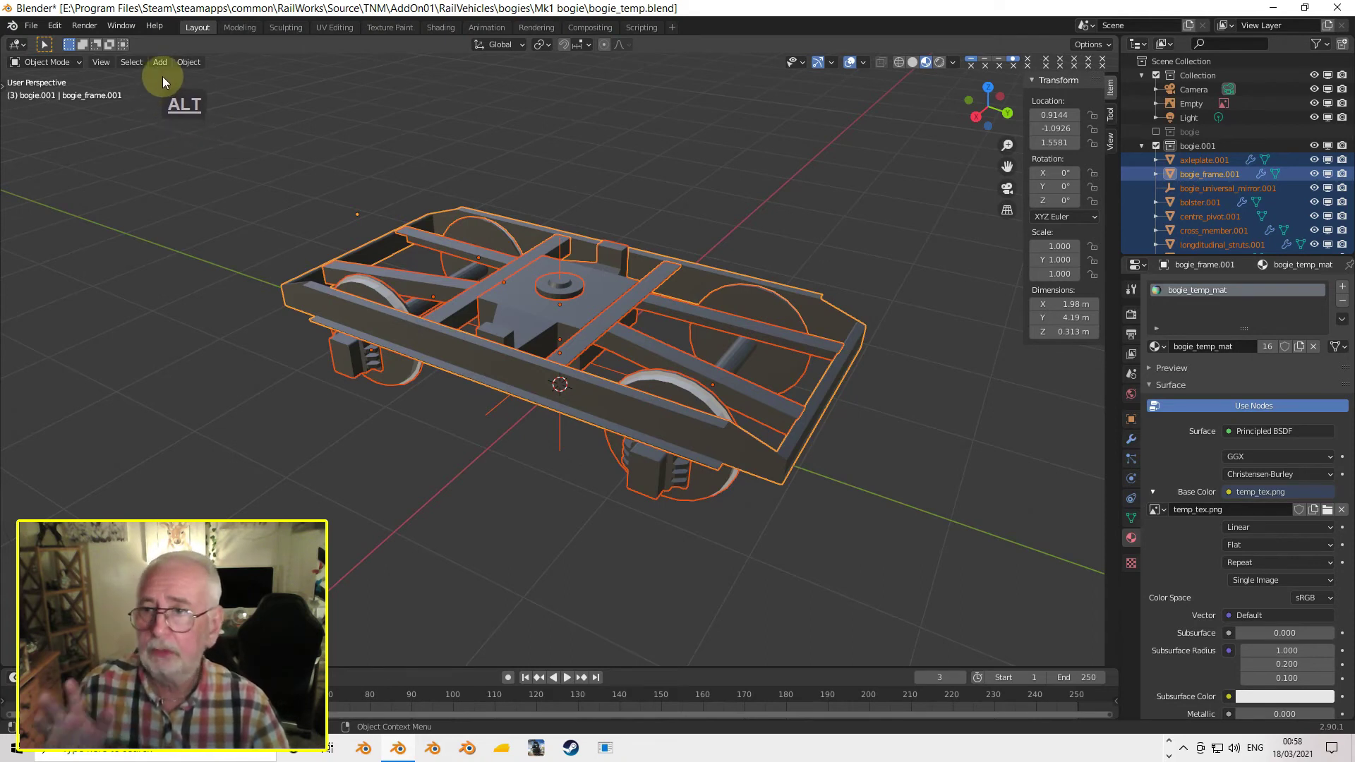
left_click(187, 62)
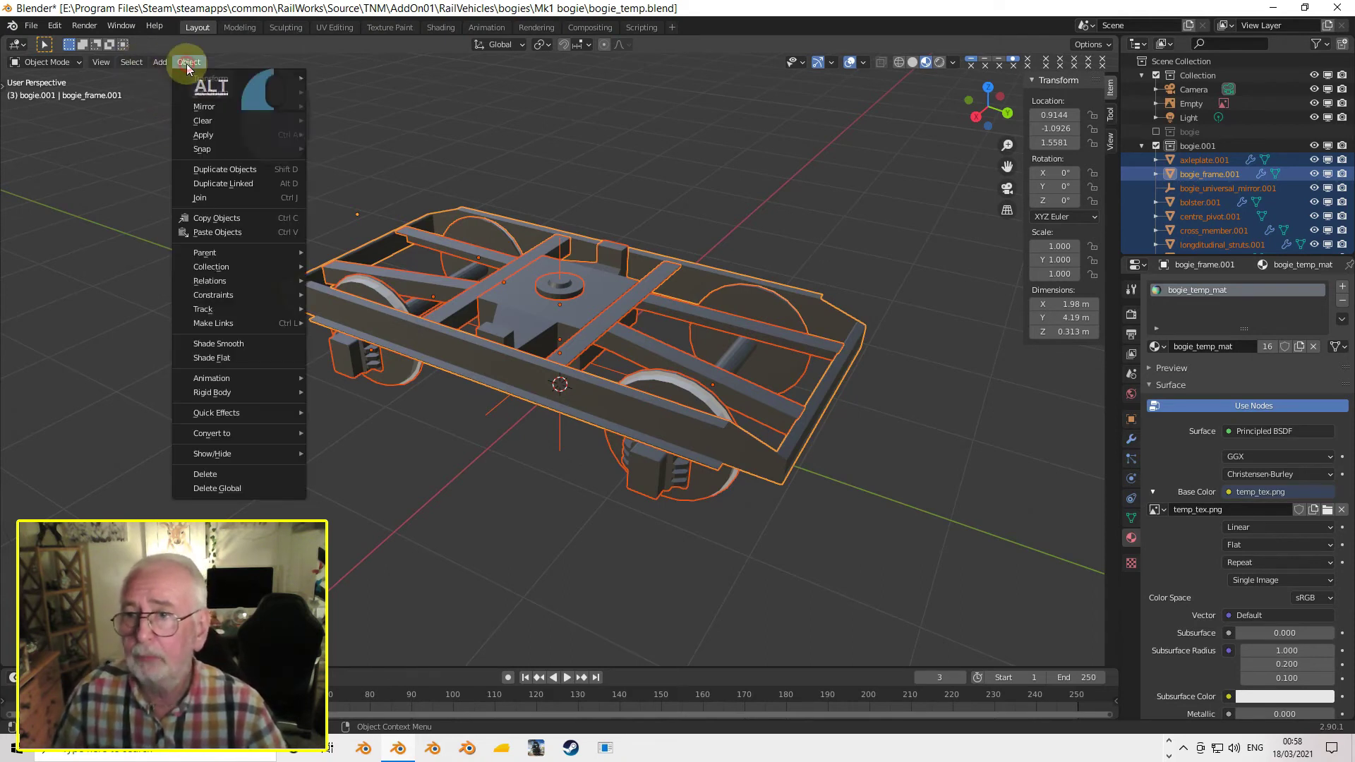
mouse_move(231, 429)
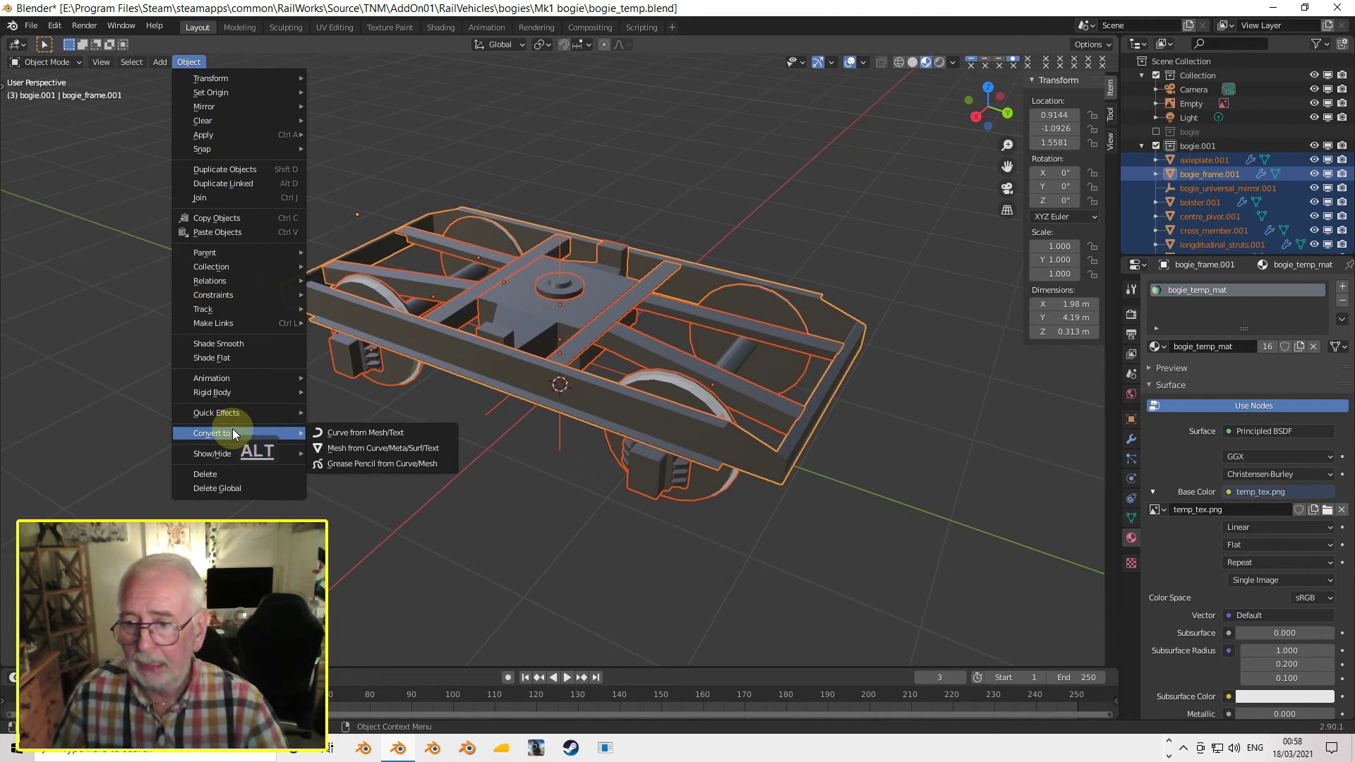
left_click(371, 448)
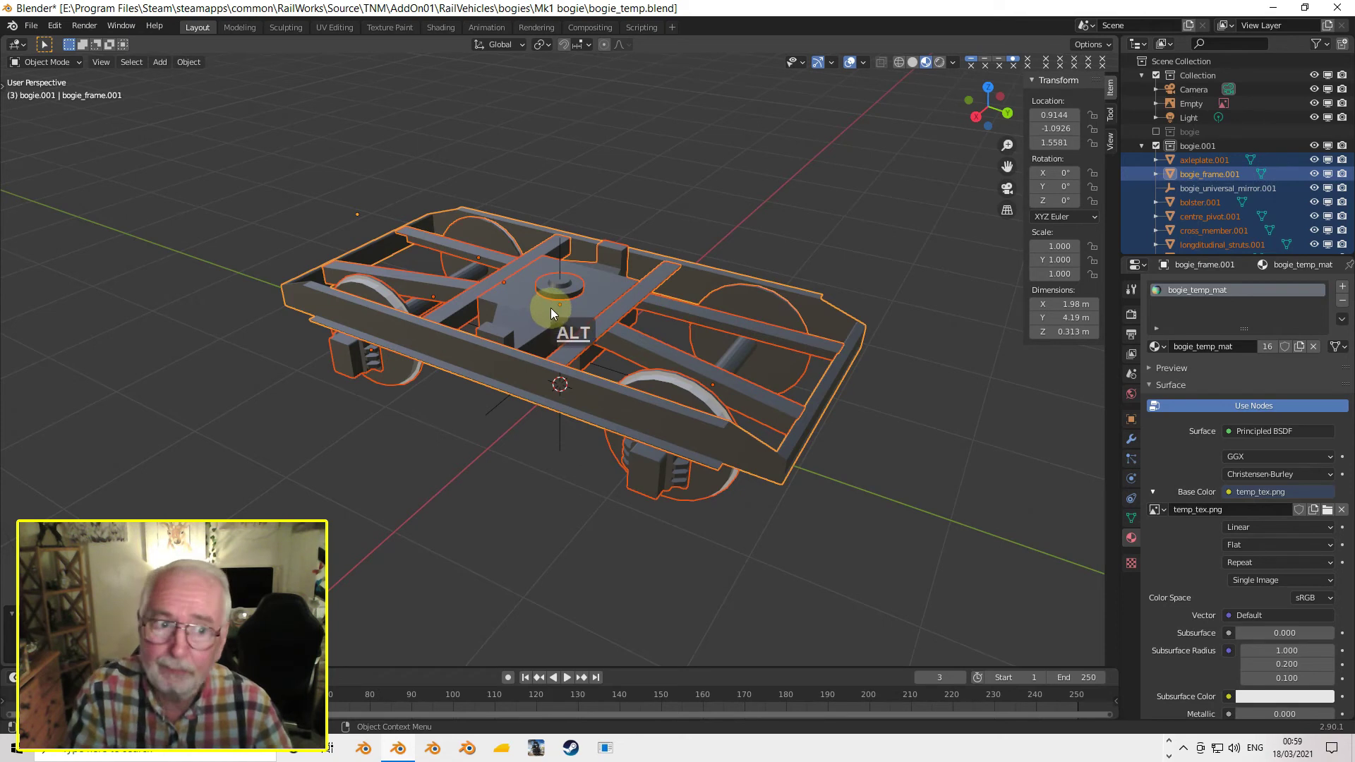
- Examine the modifiers of axleplate.001 and bogie_frame.001 and compare them with the original axleplate's in the re-enabled bogie collection
left_click(1194, 187)
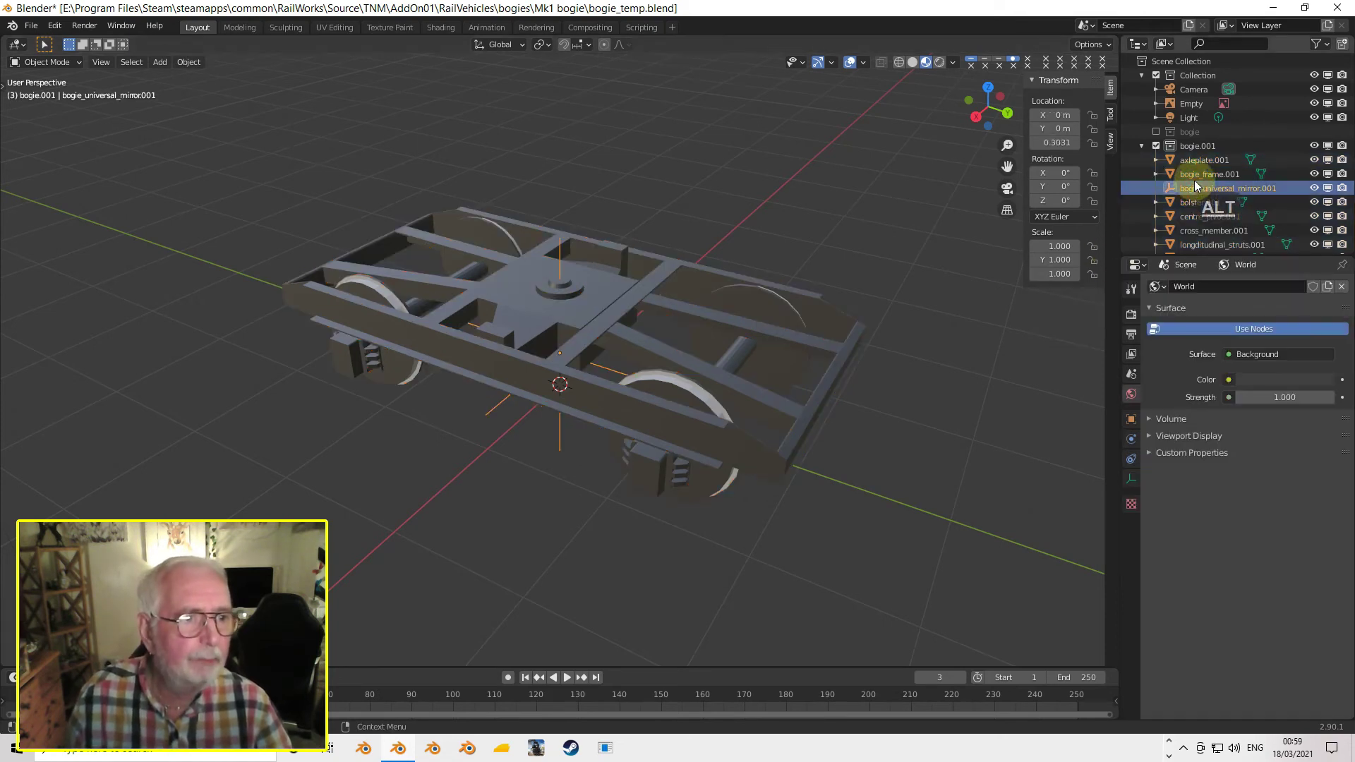
left_click(1204, 160)
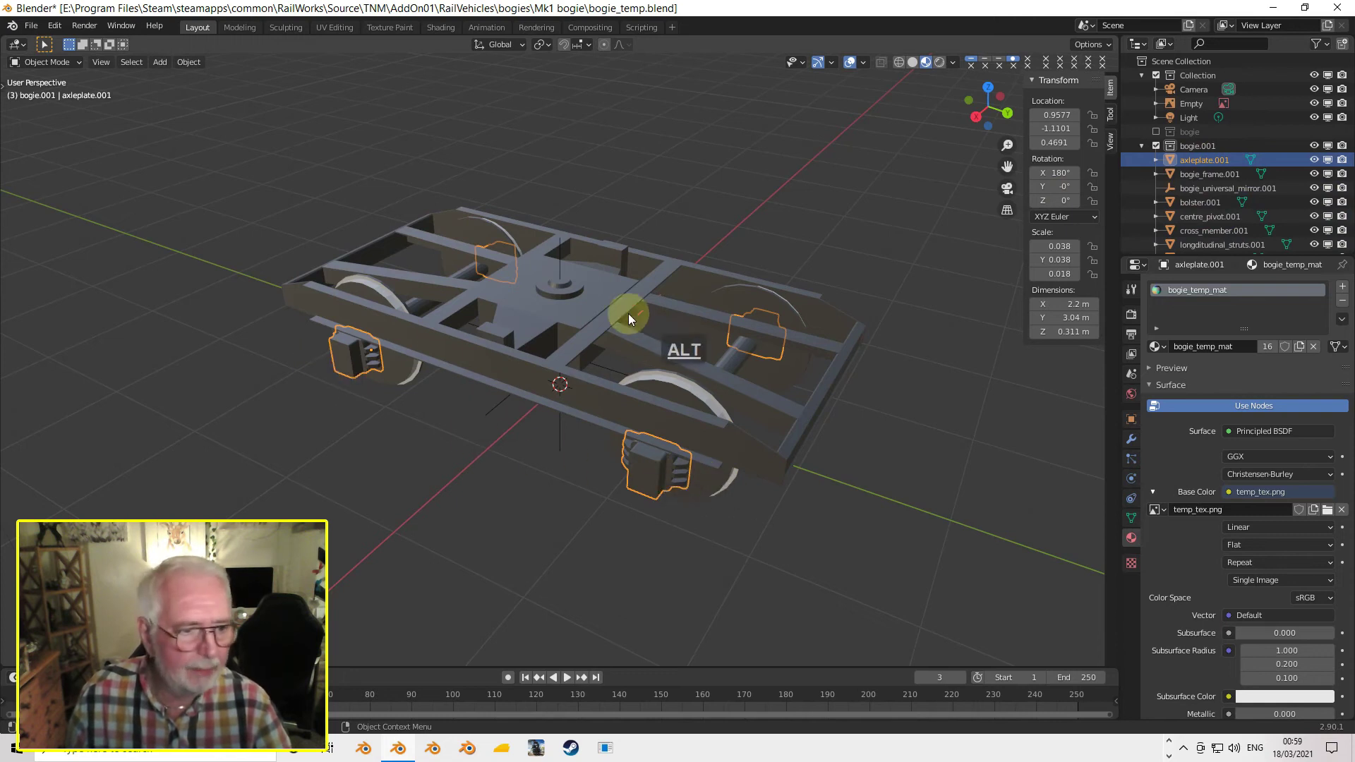
left_click(1131, 439)
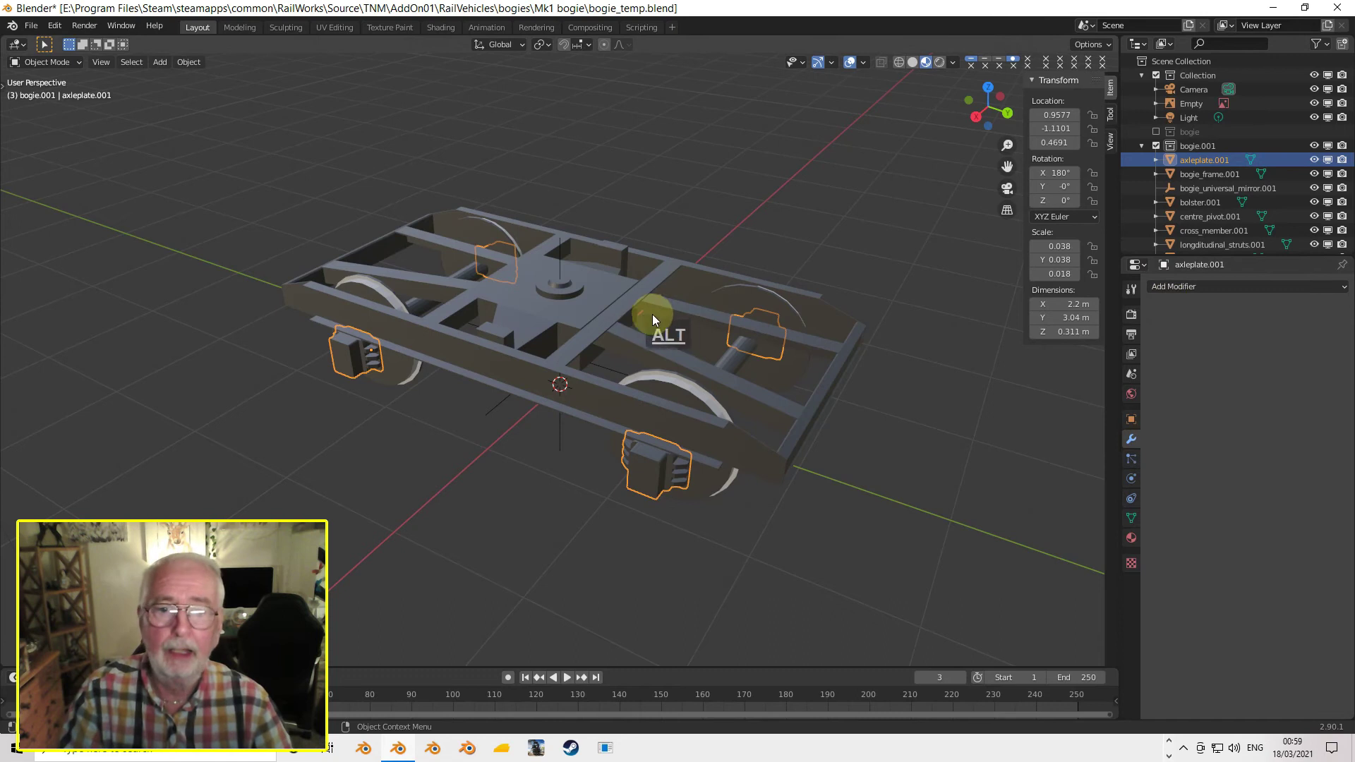
left_click(501, 365)
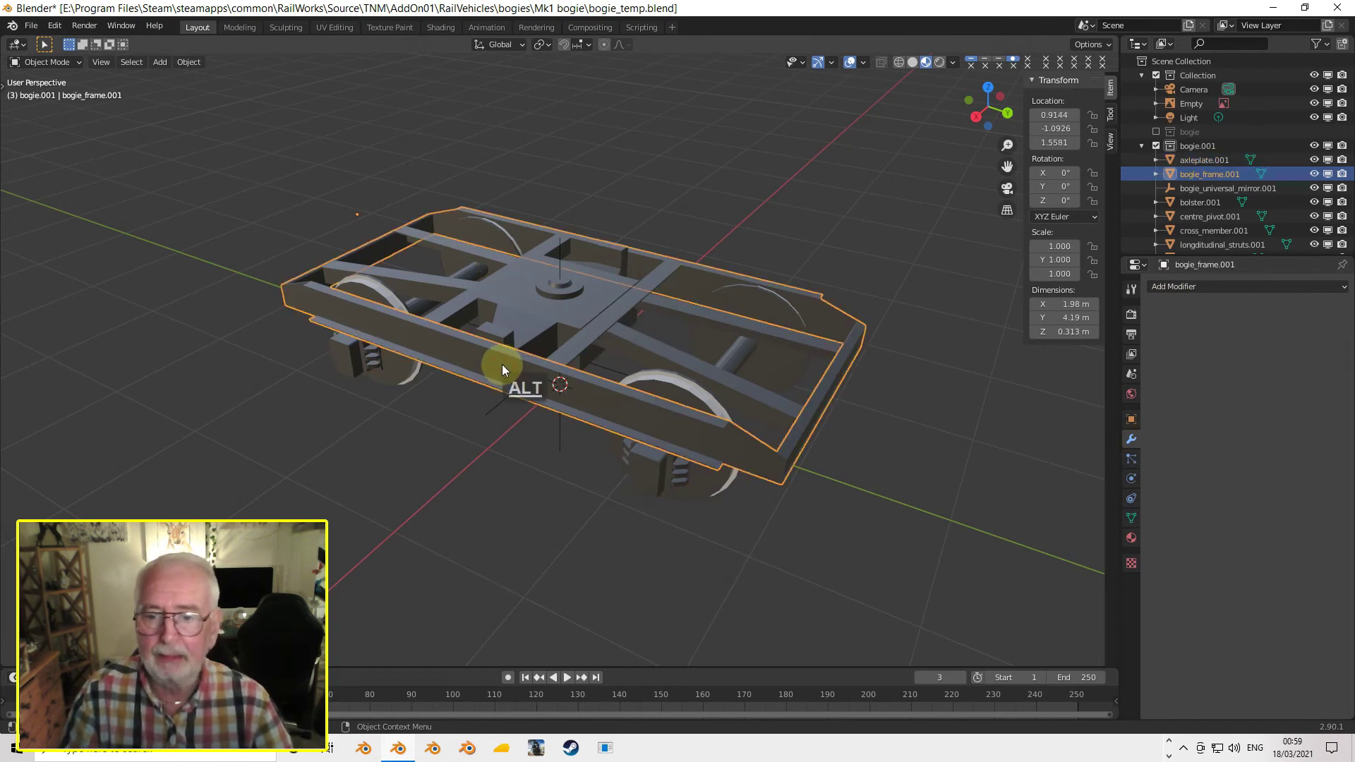
left_click(1156, 132)
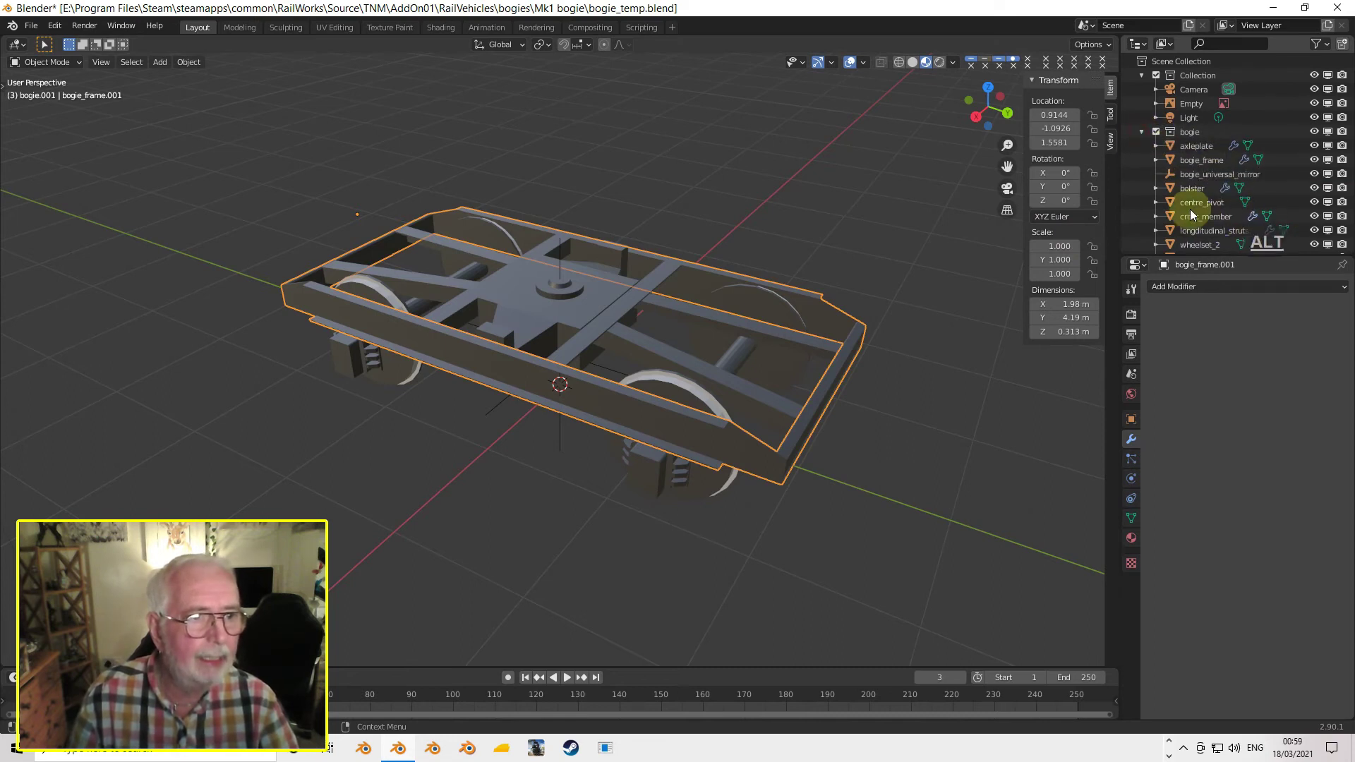
left_click(1192, 146)
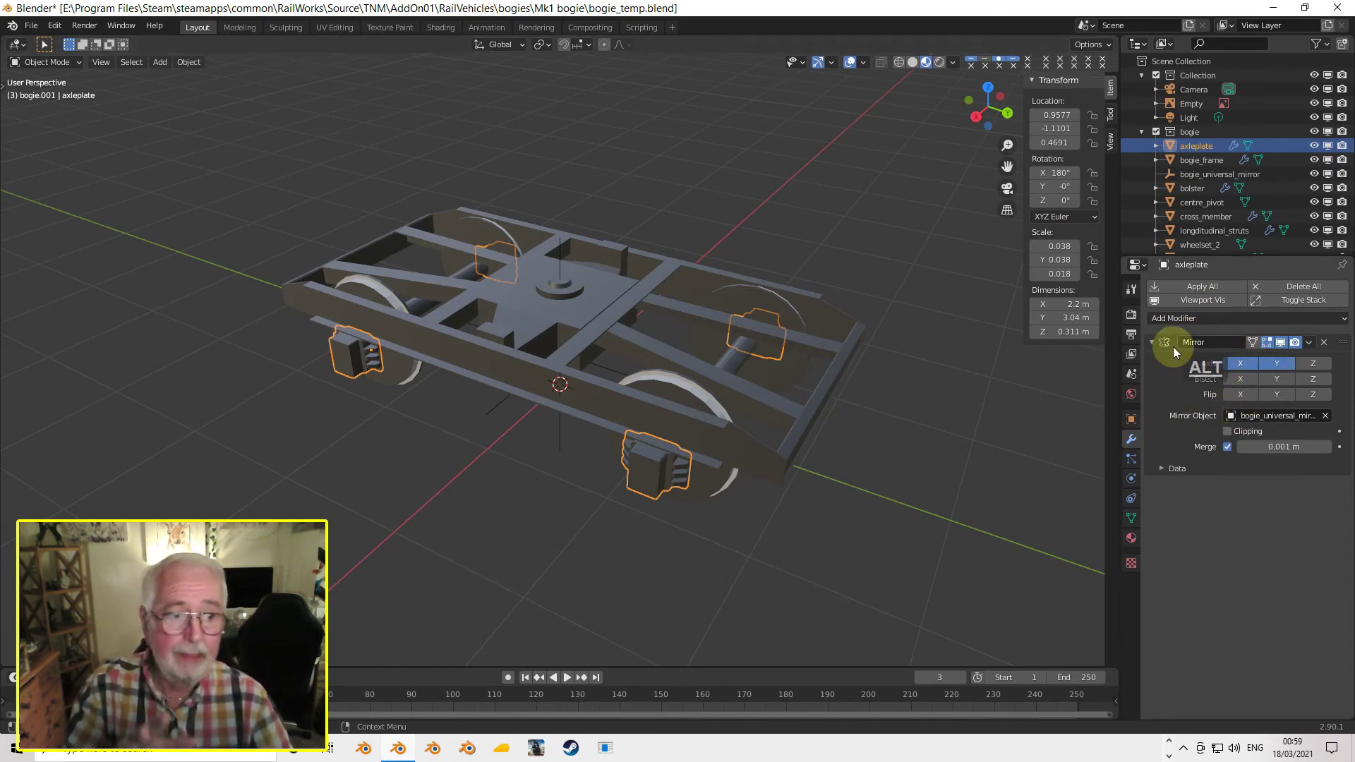
left_click(1228, 363, "alt")
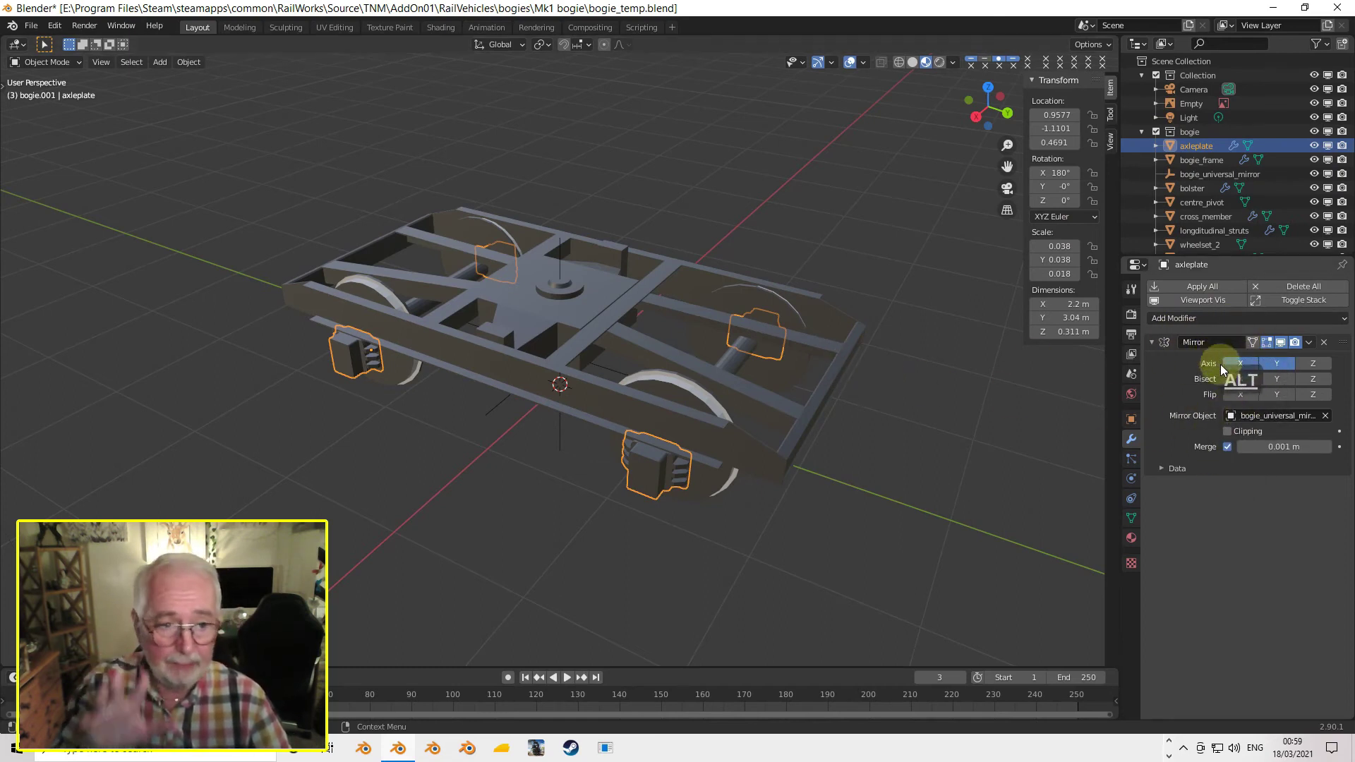
left_click(1141, 131, "alt")
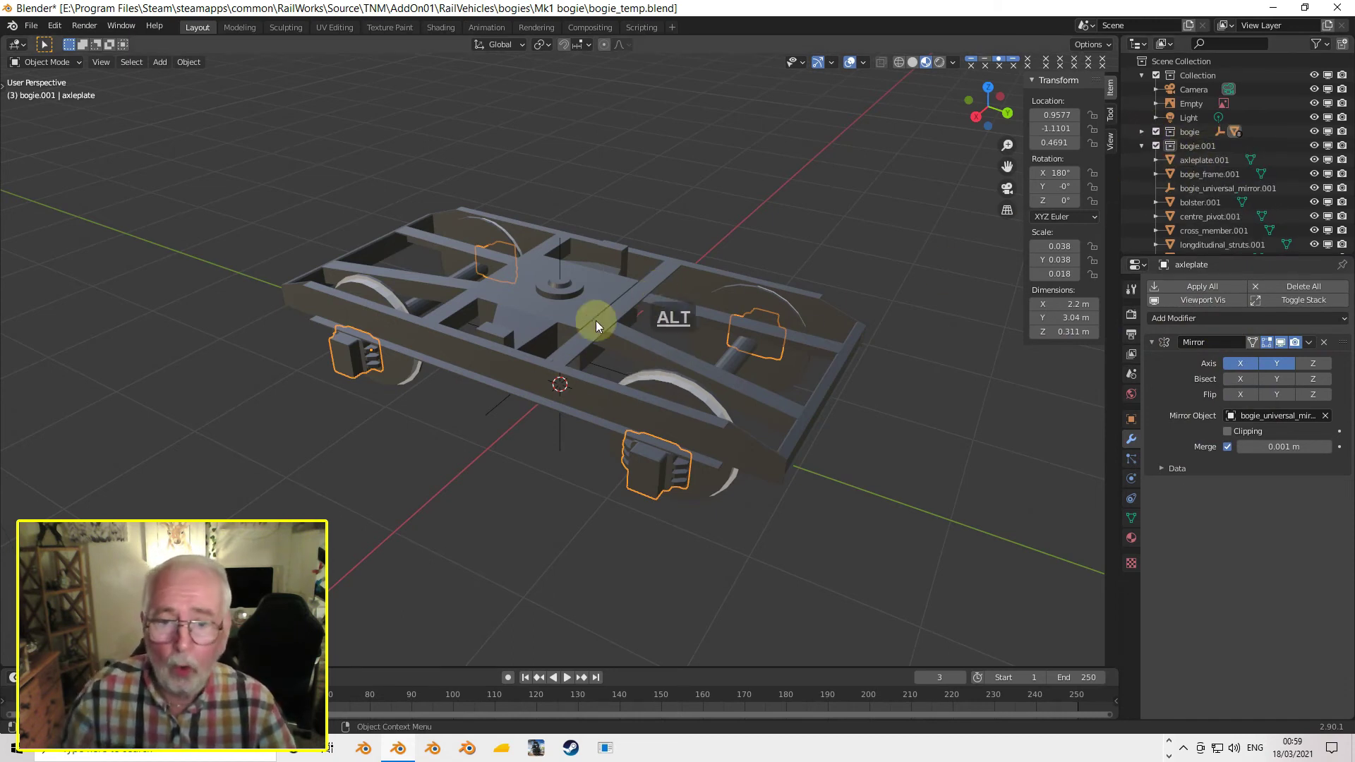
- Join the bogie.001 parts from axleplate.001 through longitudinal_struts.001 into one mesh, leaving out both wheelsets
left_click(469, 365, "alt")
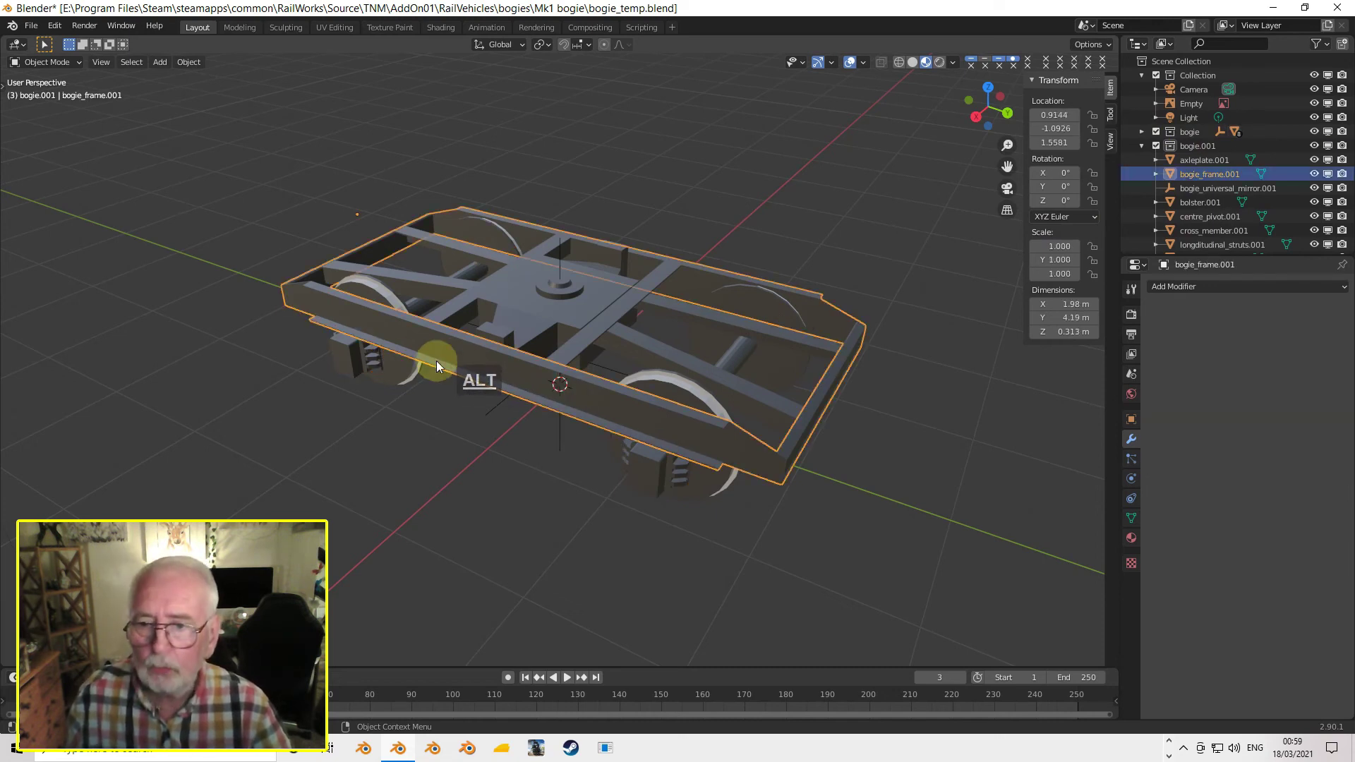
left_click(397, 369, "shift")
left_click(1204, 159)
scroll(1229, 216, "down", 3)
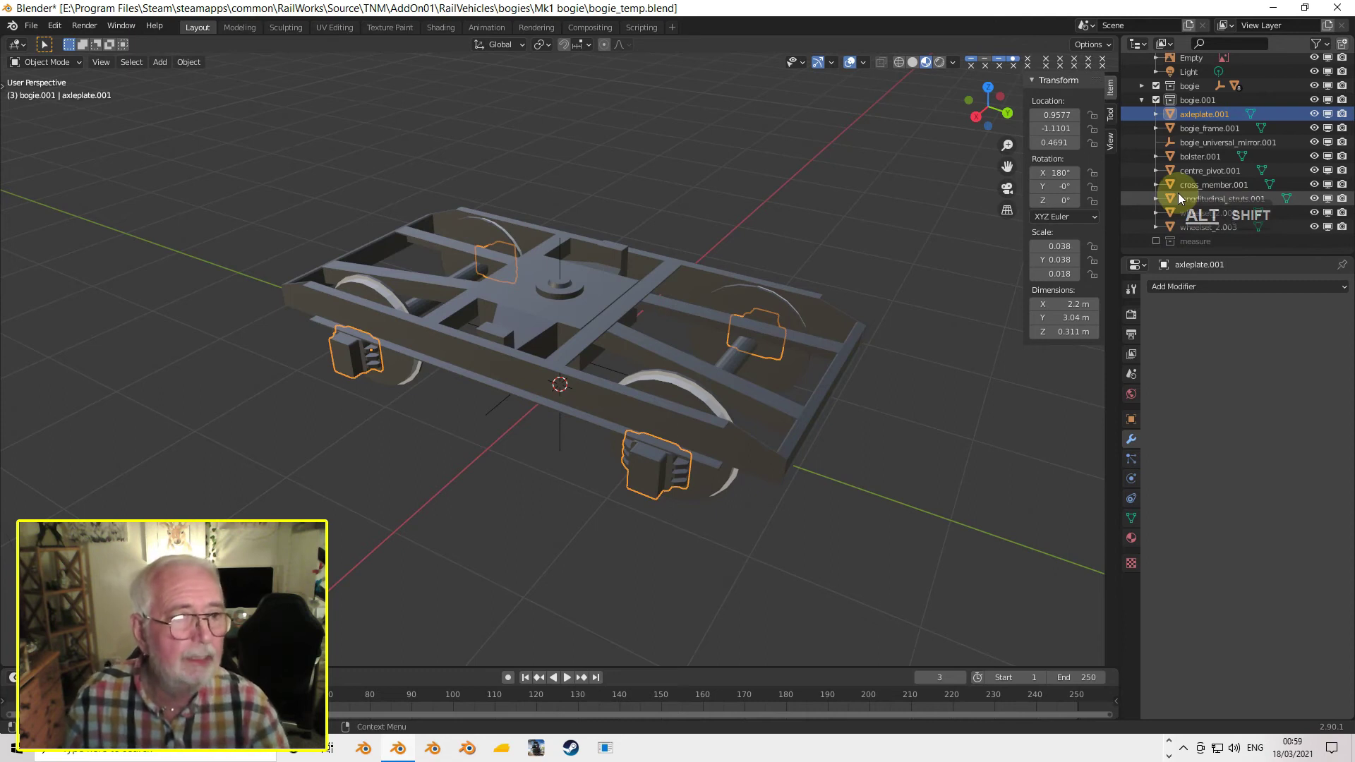
left_click(1199, 197, "shift")
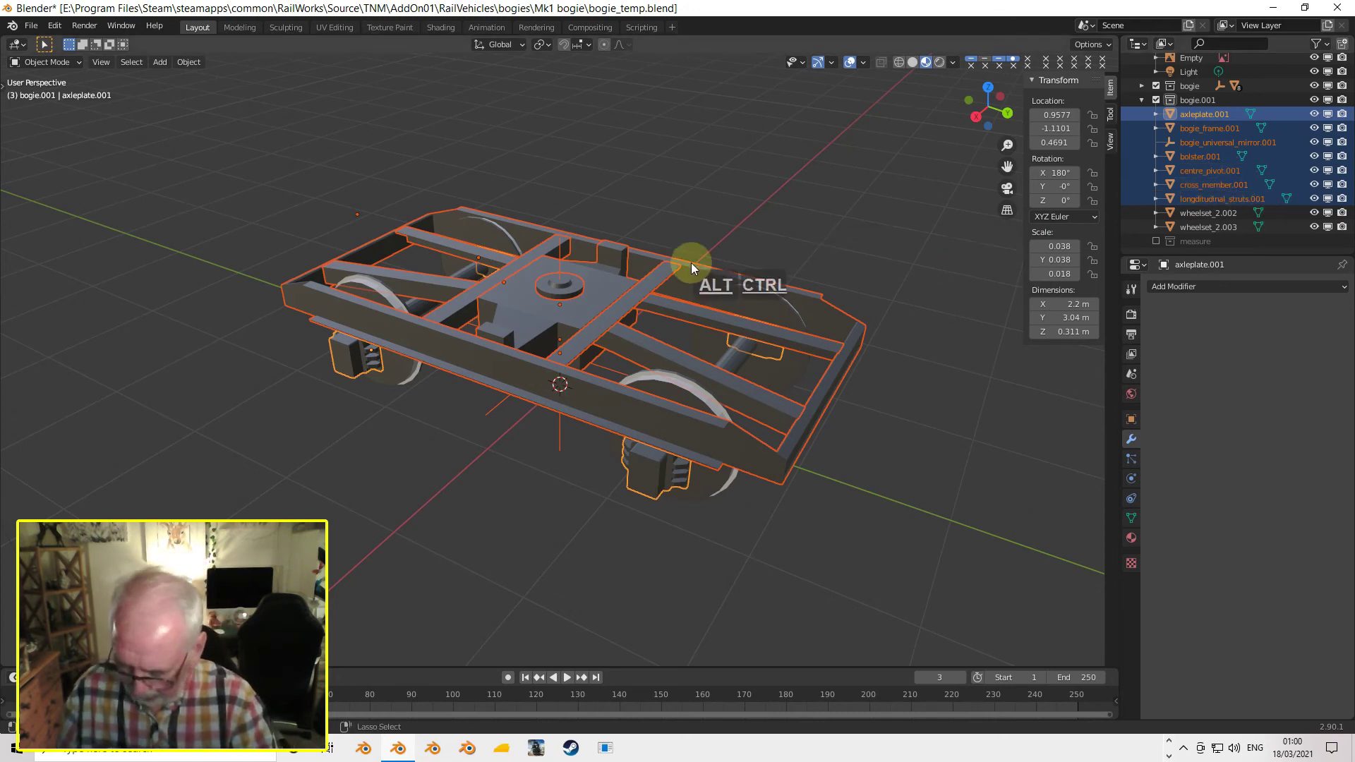
key("ctrl+j")
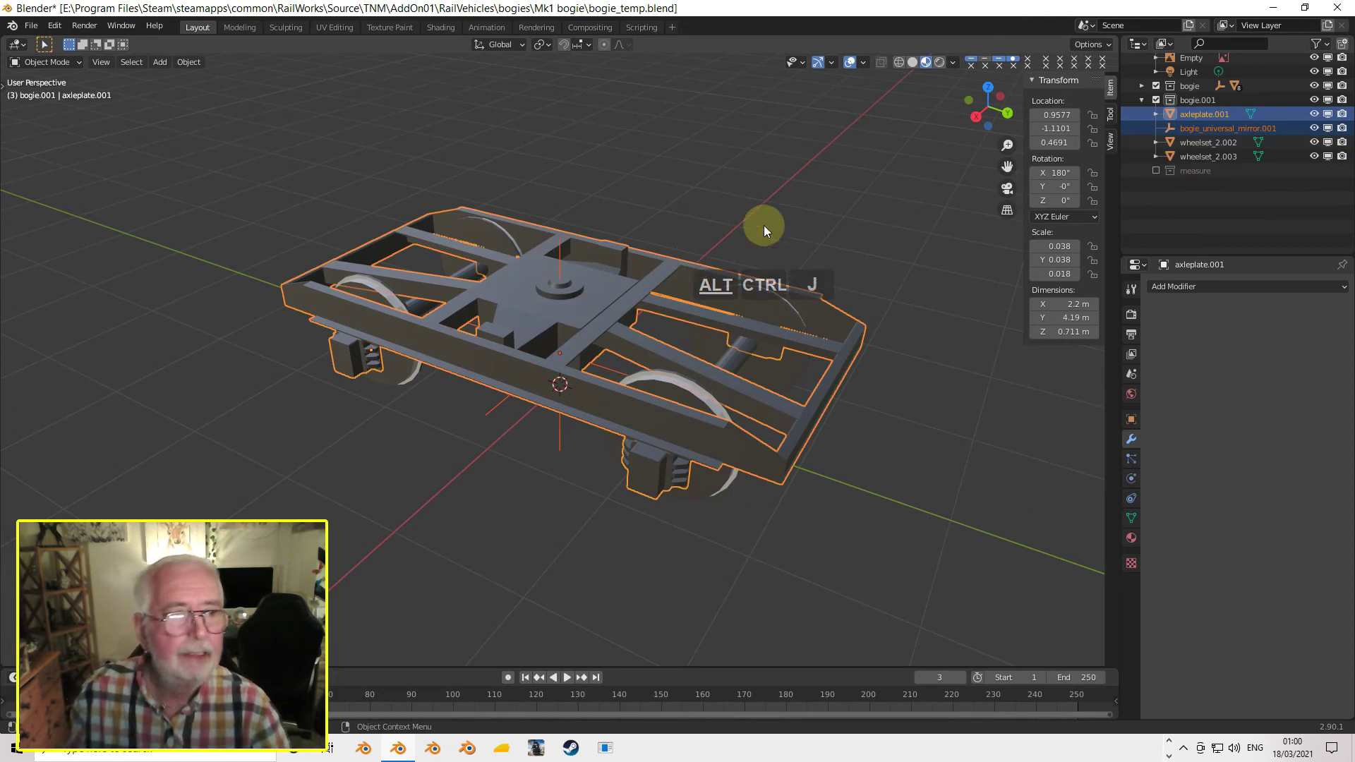
- Exclude the original bogie collection from the view layer and check the joined axleplate.001 mesh by toggling its visibility
left_click(1315, 161)
left_click(1315, 161)
left_click(1156, 131)
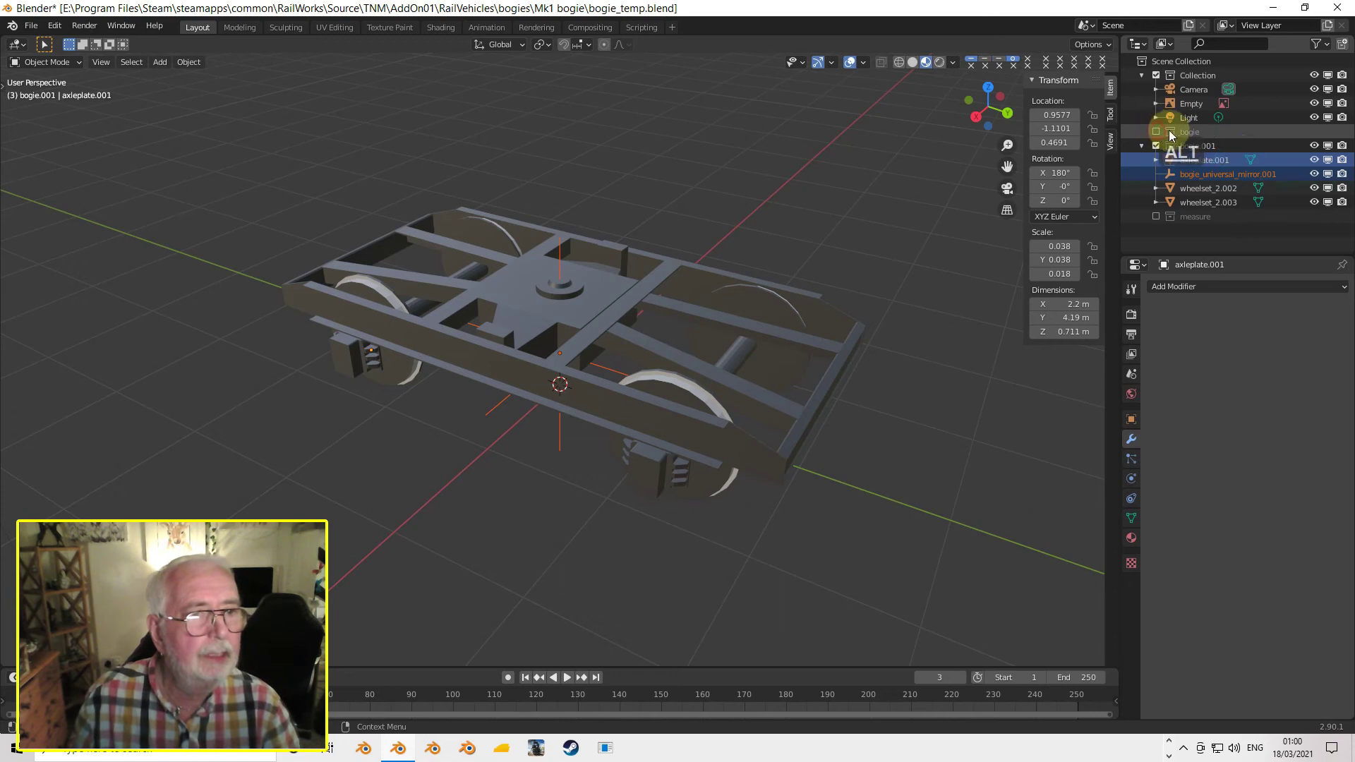
left_click(1313, 174)
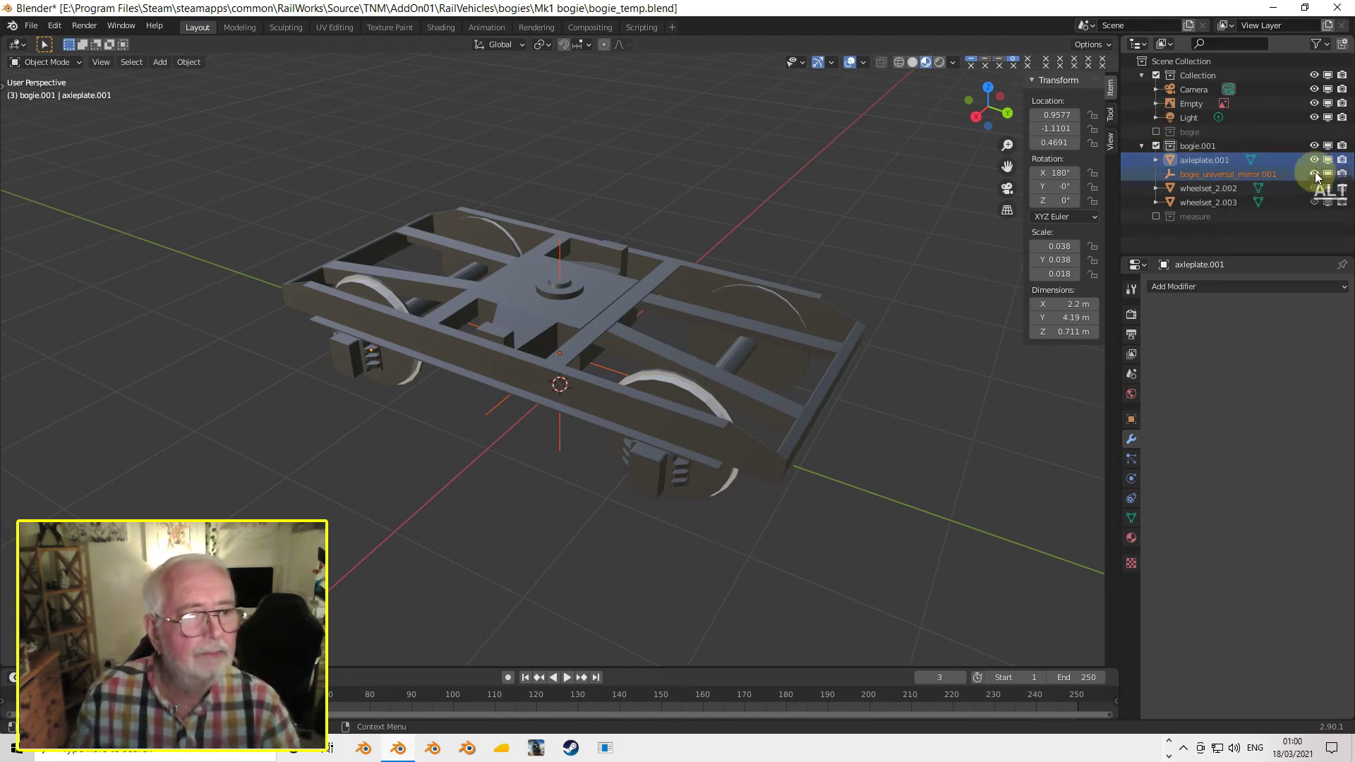
left_click(1316, 159)
left_click(1315, 160, "alt")
left_click(1315, 160, "alt")
left_click(1315, 160, "alt")
left_click(1315, 159, "alt")
left_click(1315, 160, "alt")
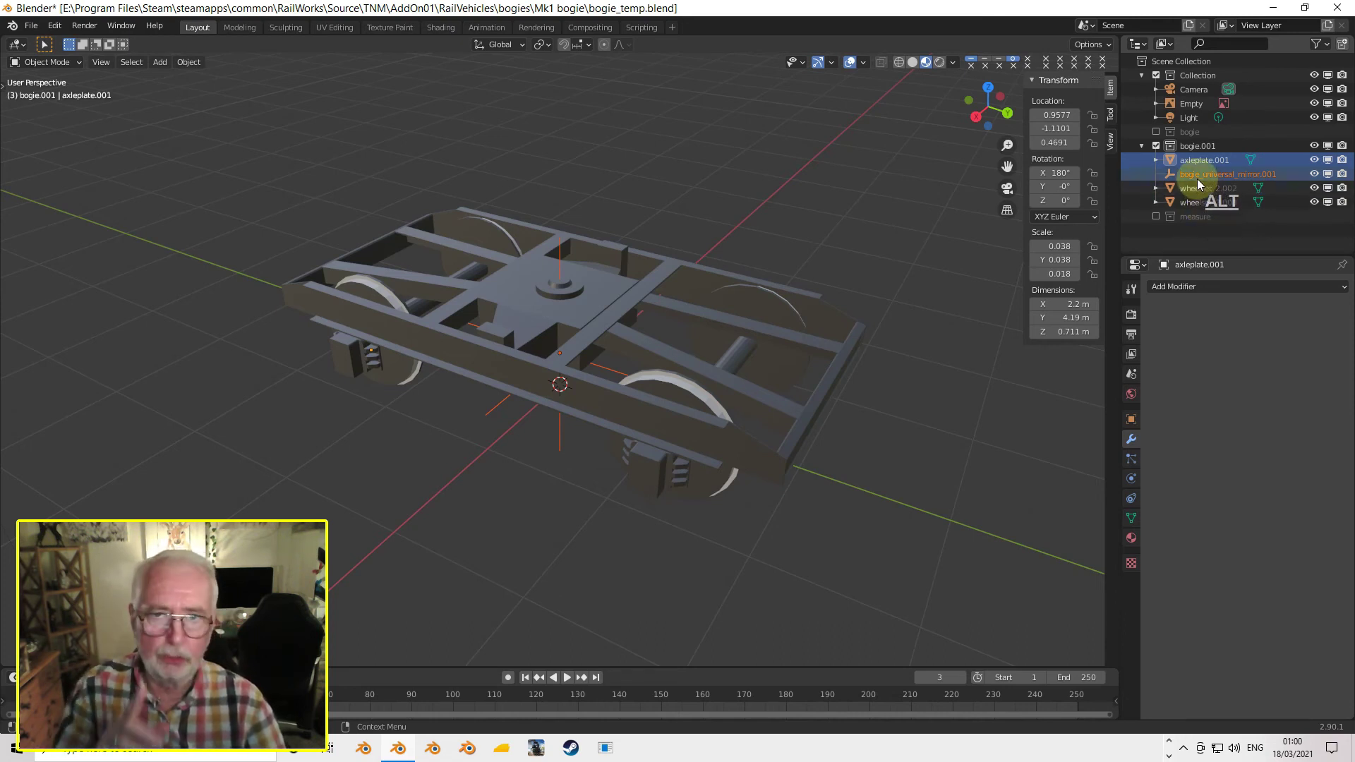
- Delete the bogie_universal_mirror.001 empty from the bogie.001 collection
left_click(1196, 176)
double_click(1228, 174)
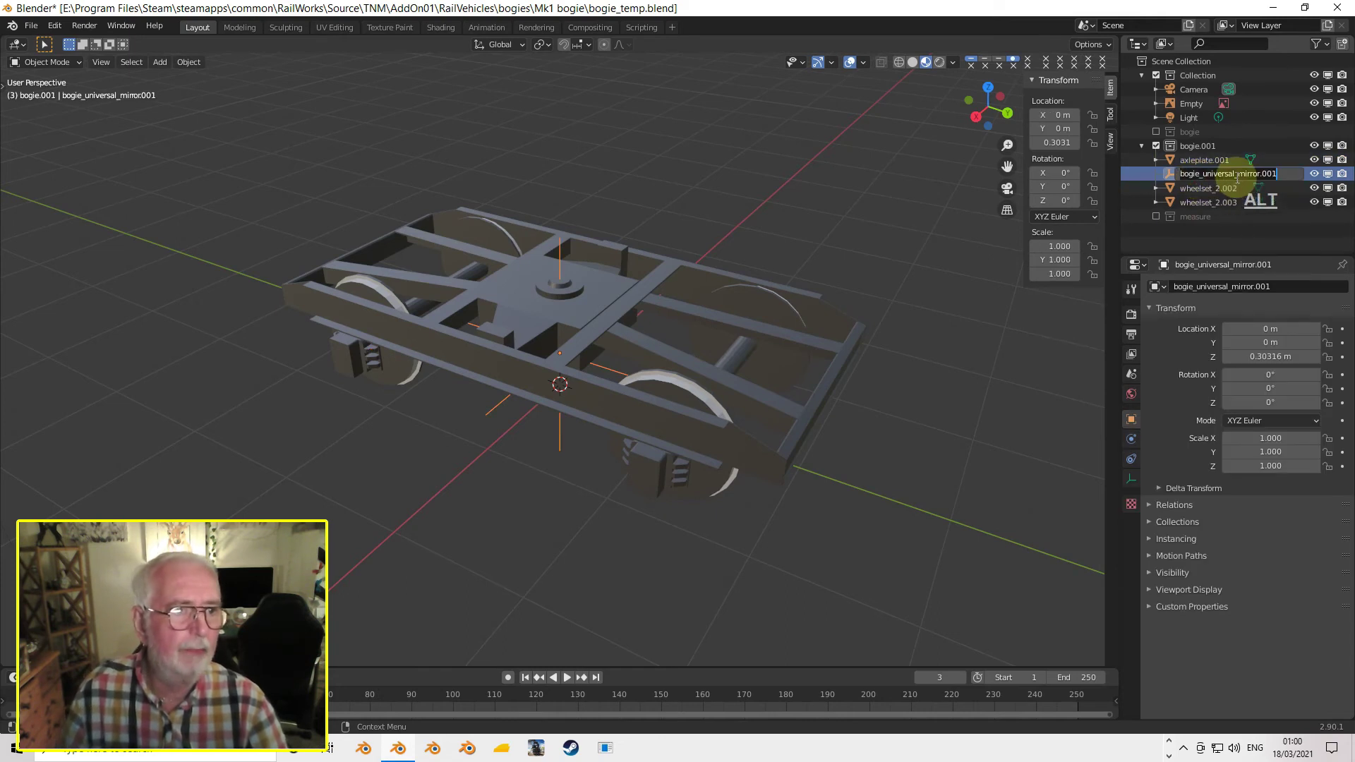
key("Return")
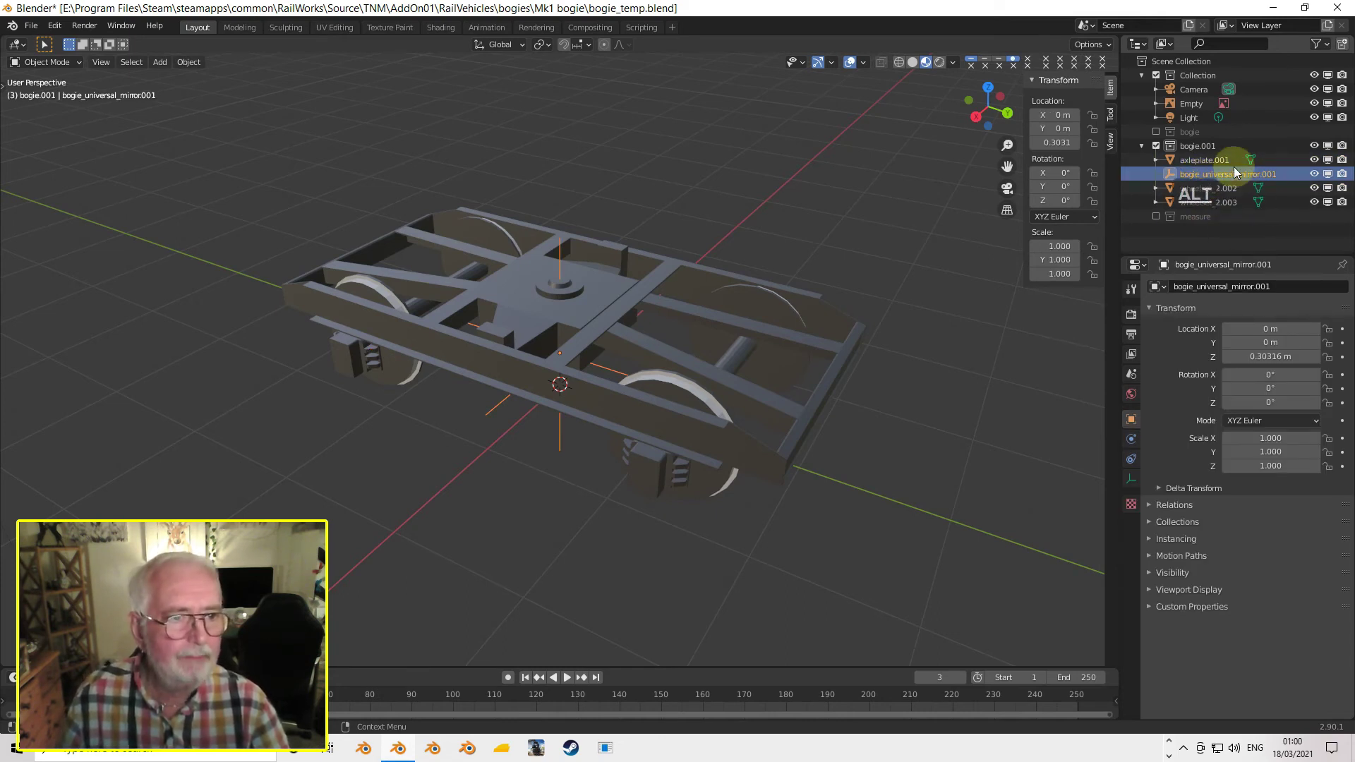
right_click(1188, 175)
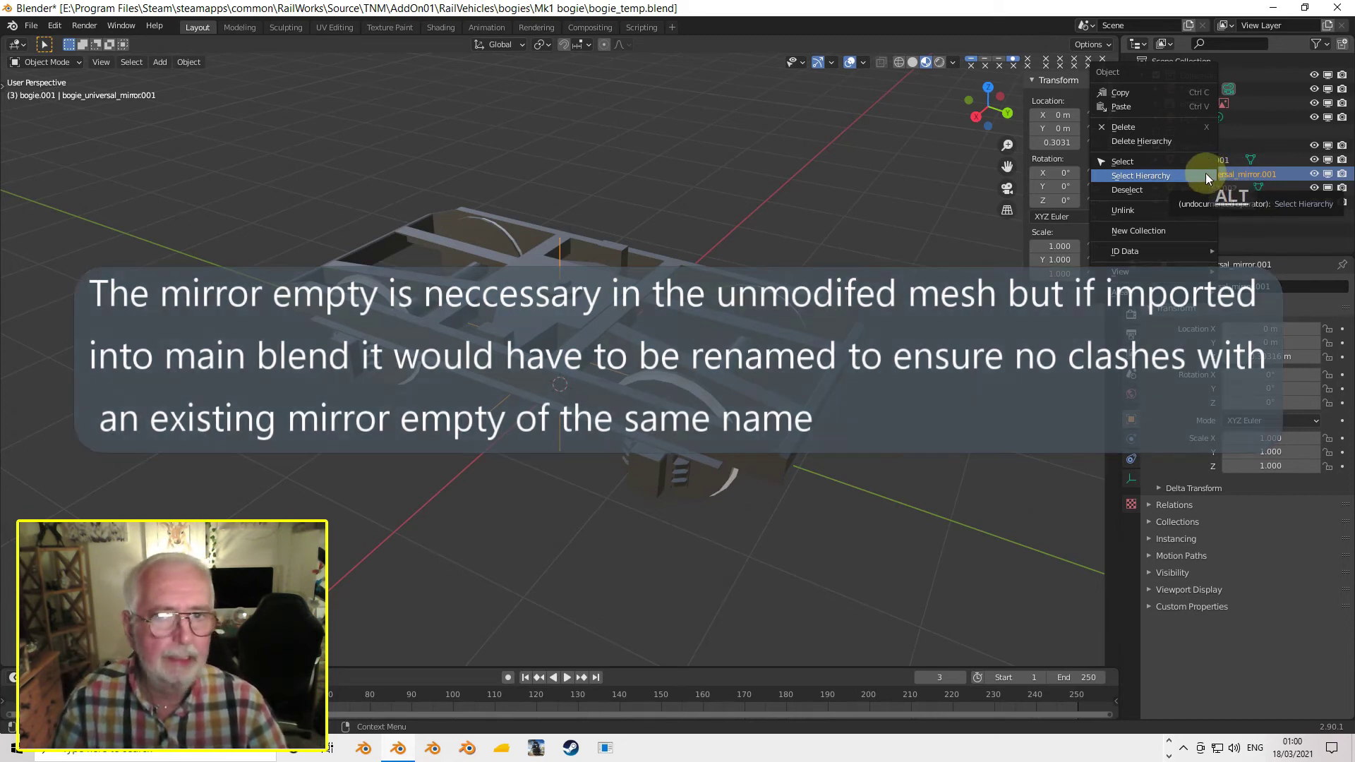
left_click(1242, 174)
key("Delete")
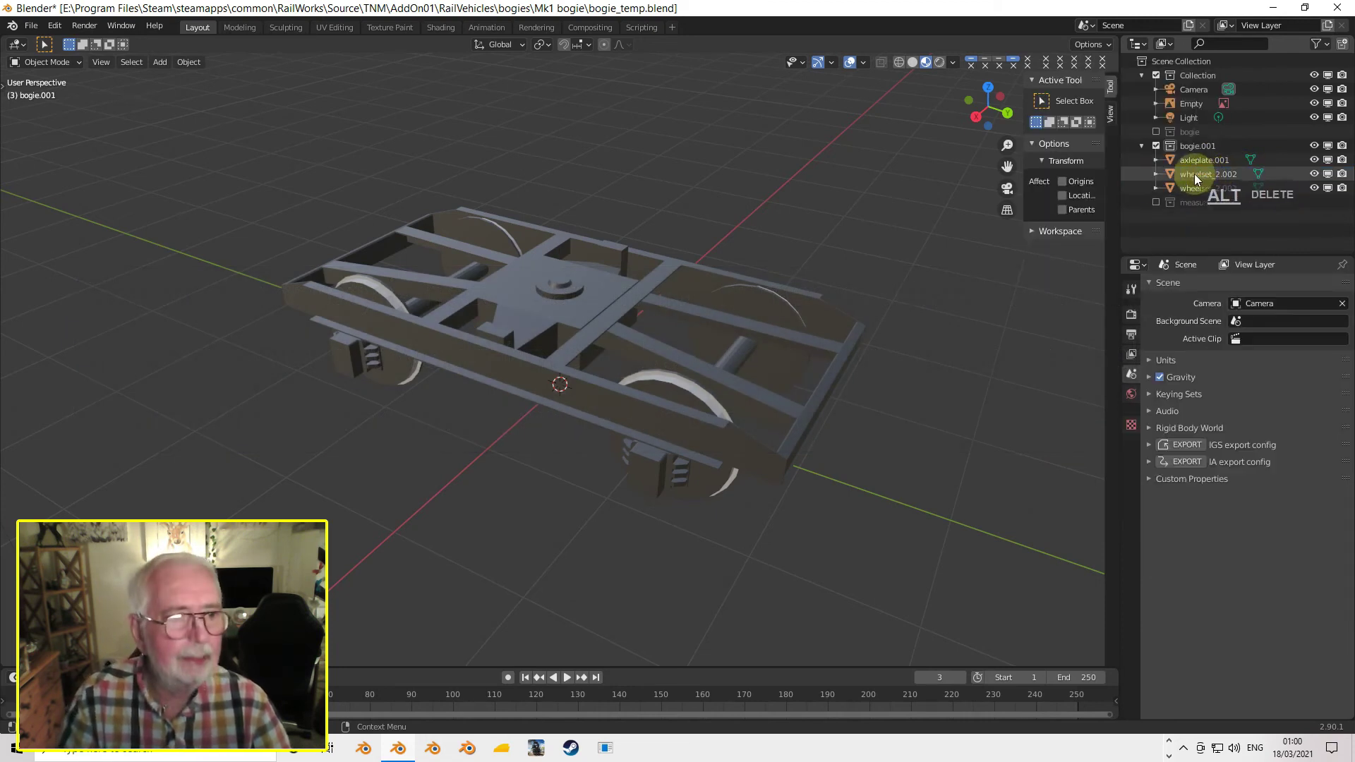
- Rename the joined axleplate.001 mesh to 1_500_bogie
left_click(1208, 159)
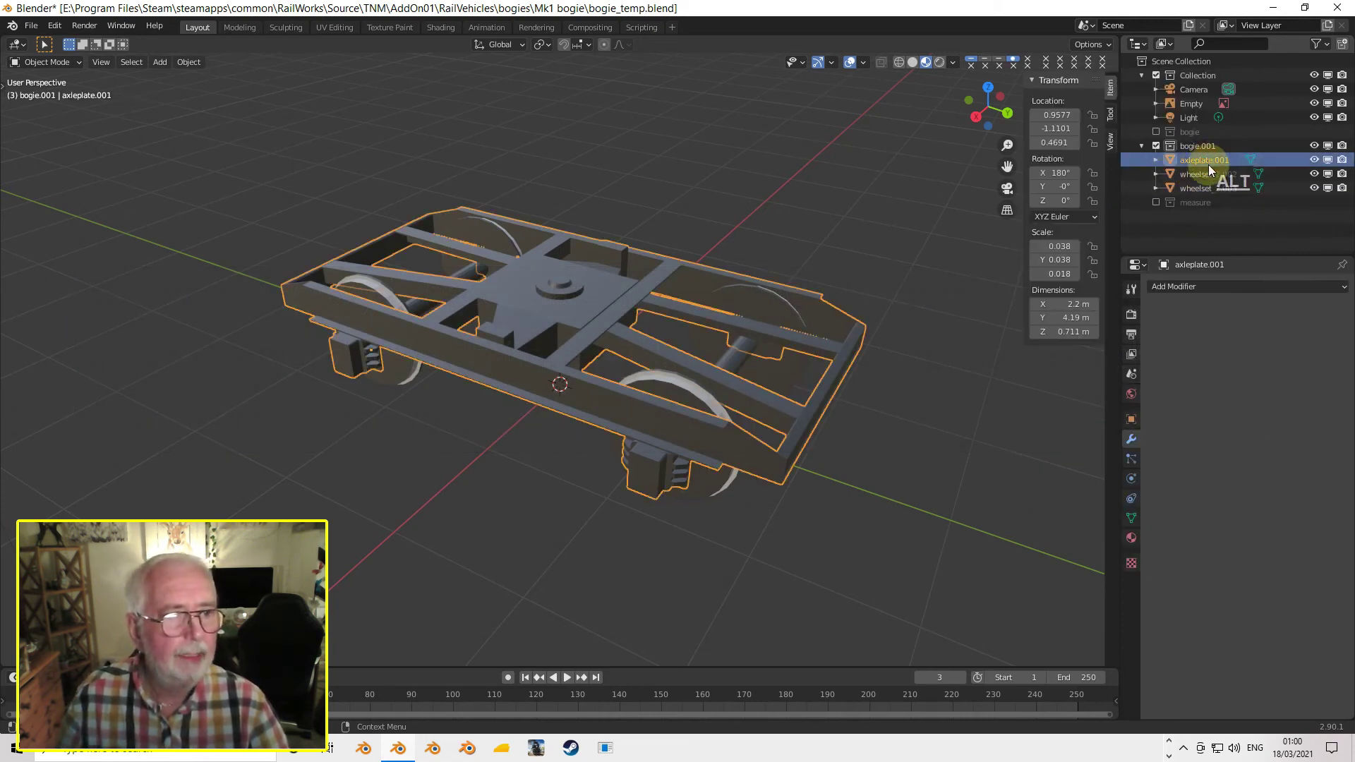
double_click(1205, 158)
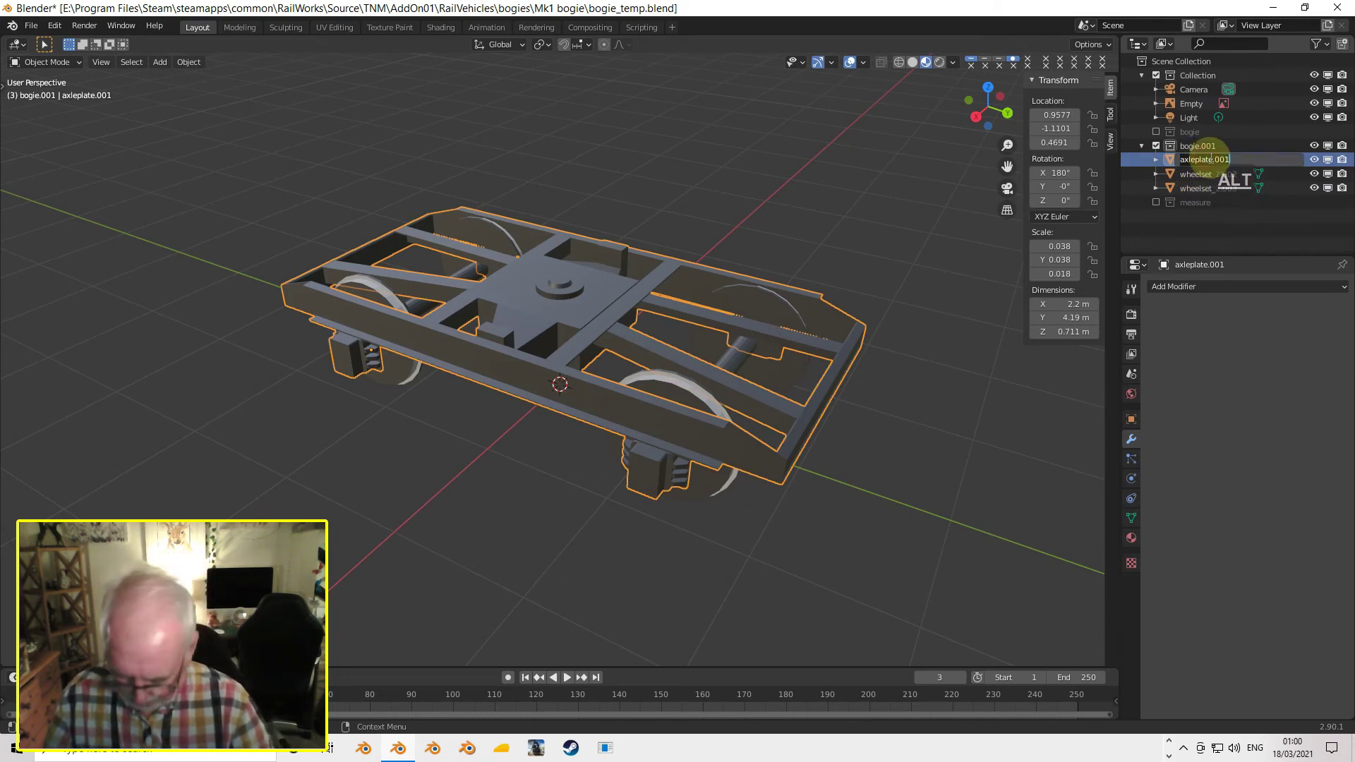
type("1")
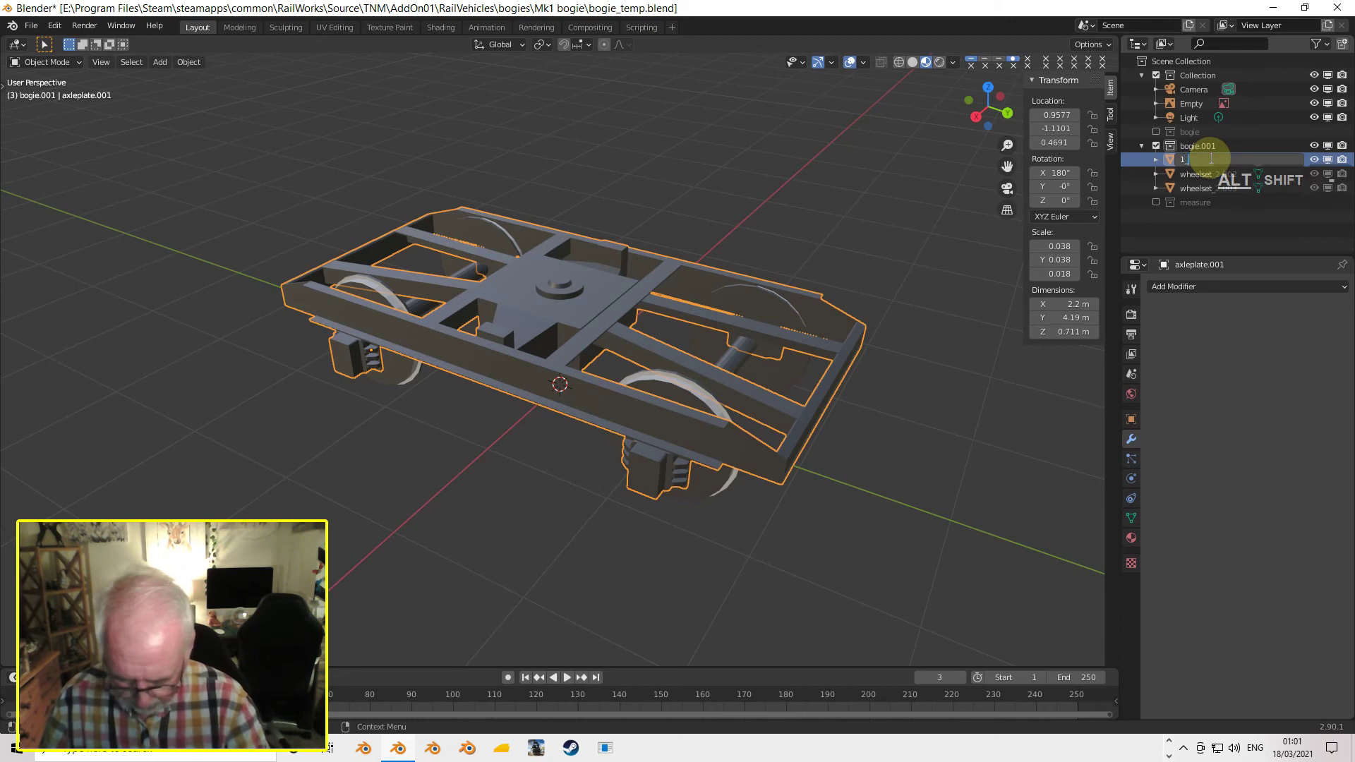
type("_1")
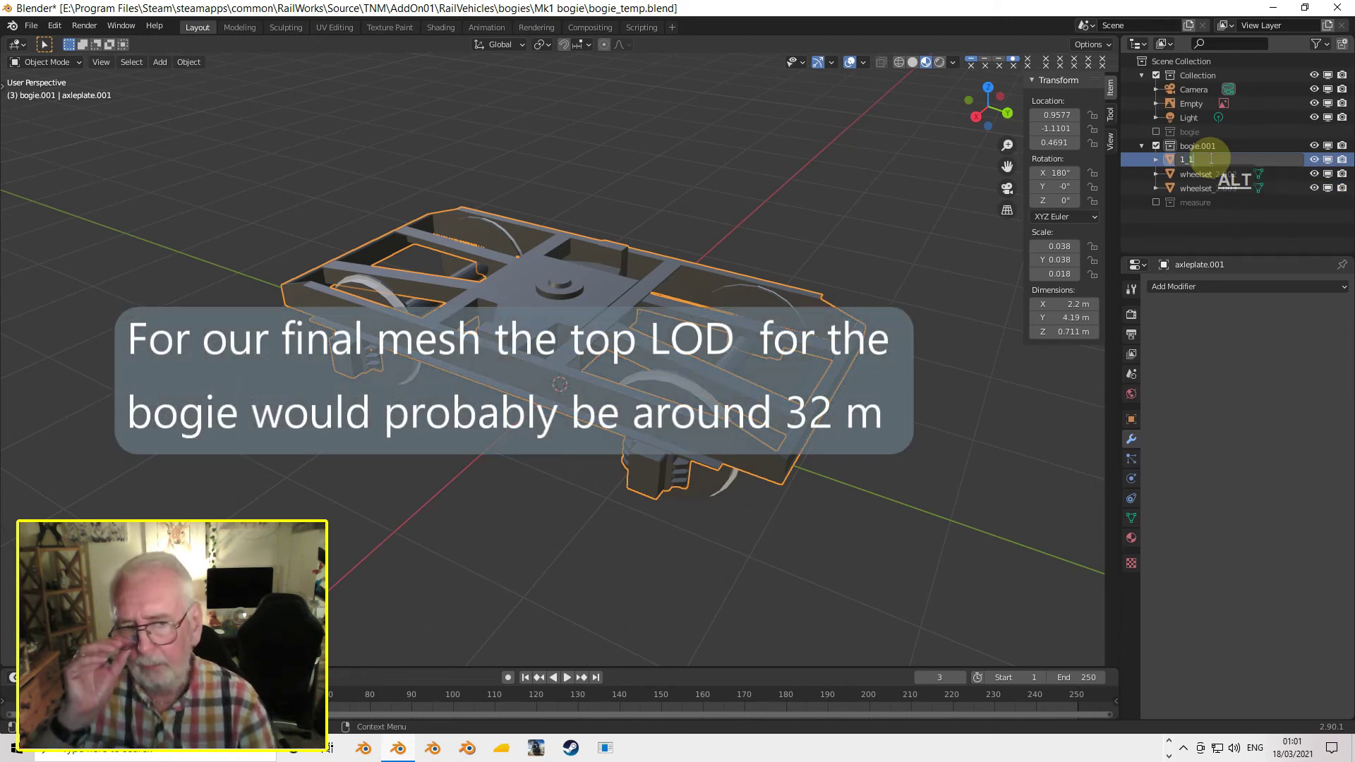
key("BackSpace")
type("500")
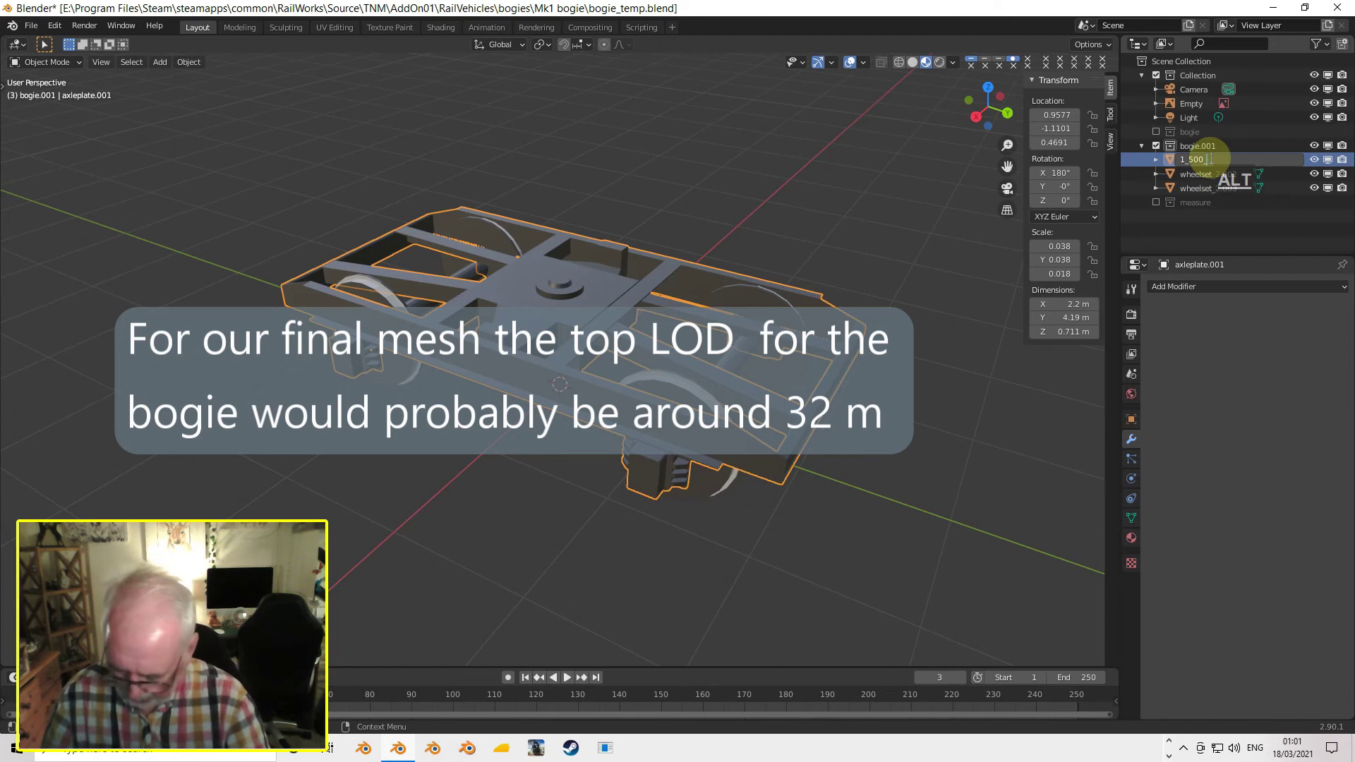
type("_bog")
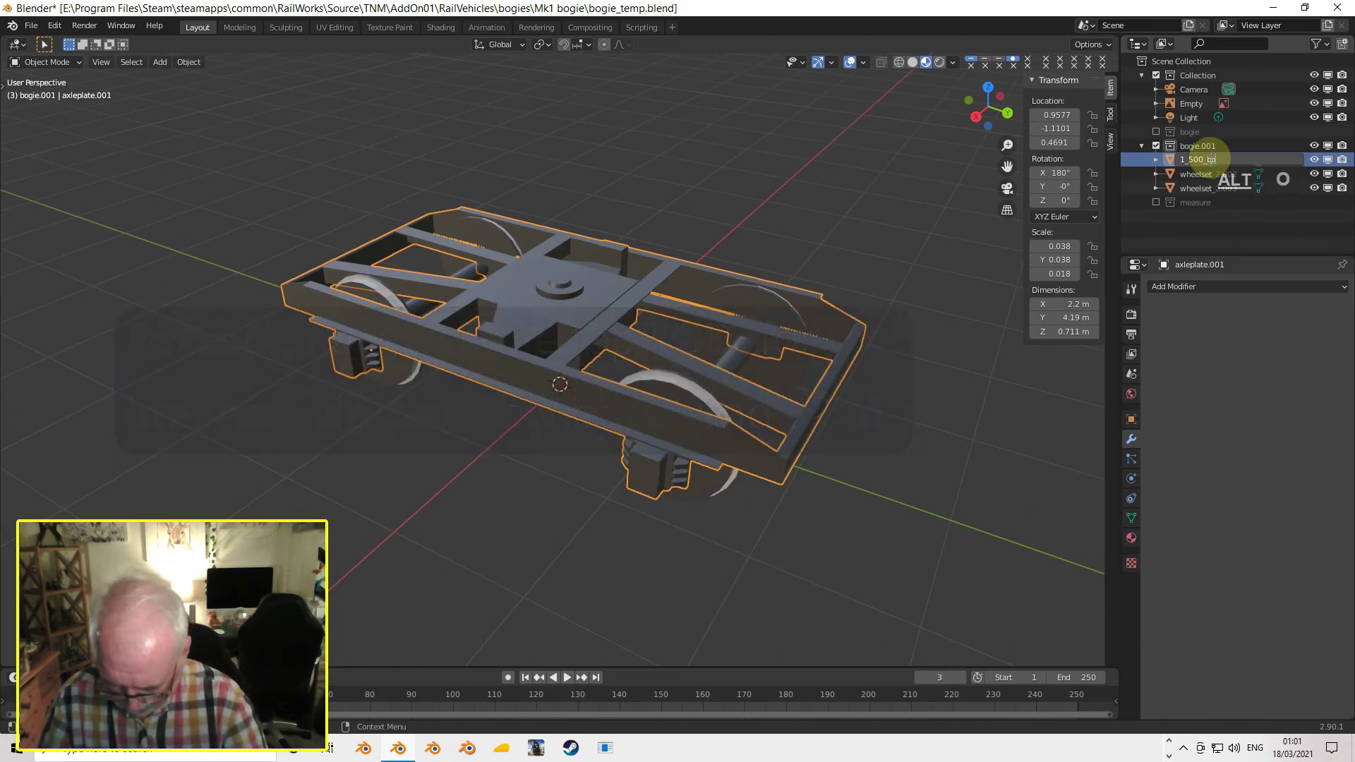
type("ie")
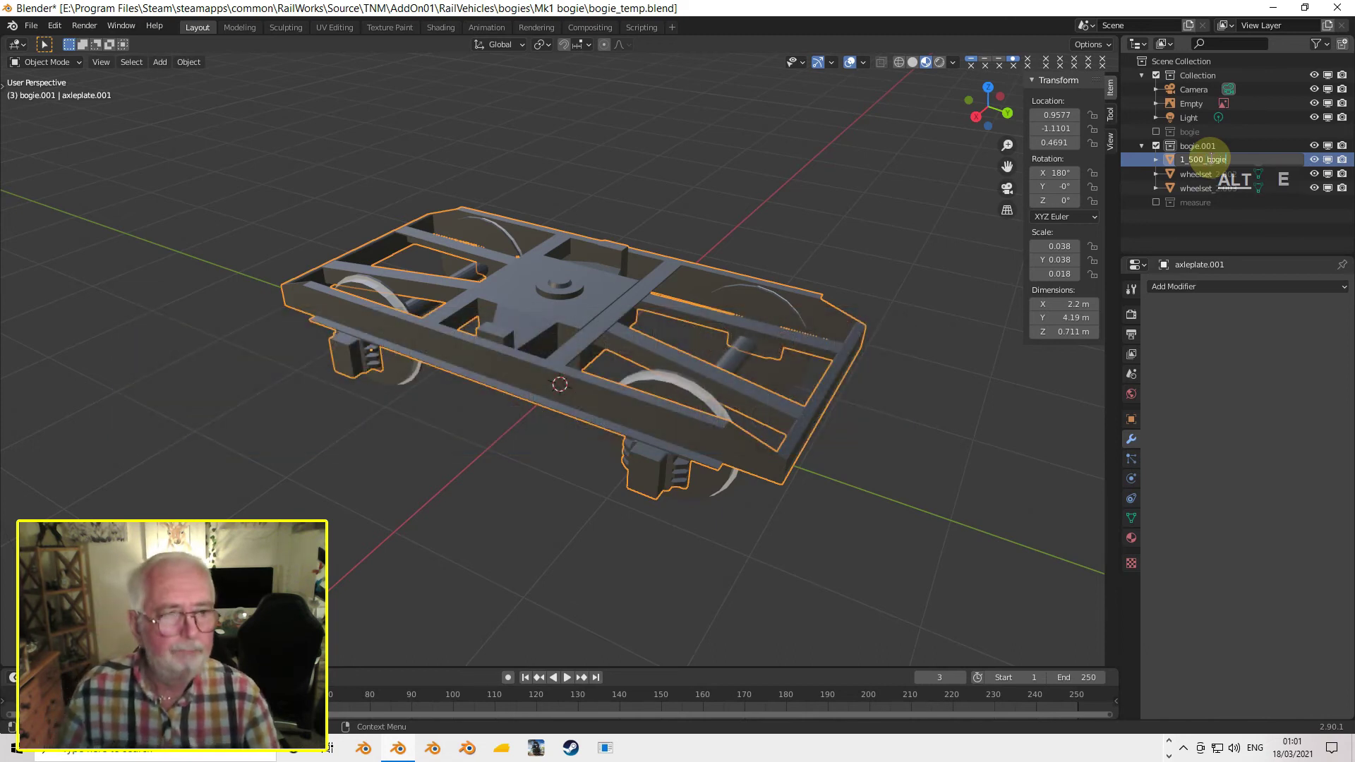
key("Return")
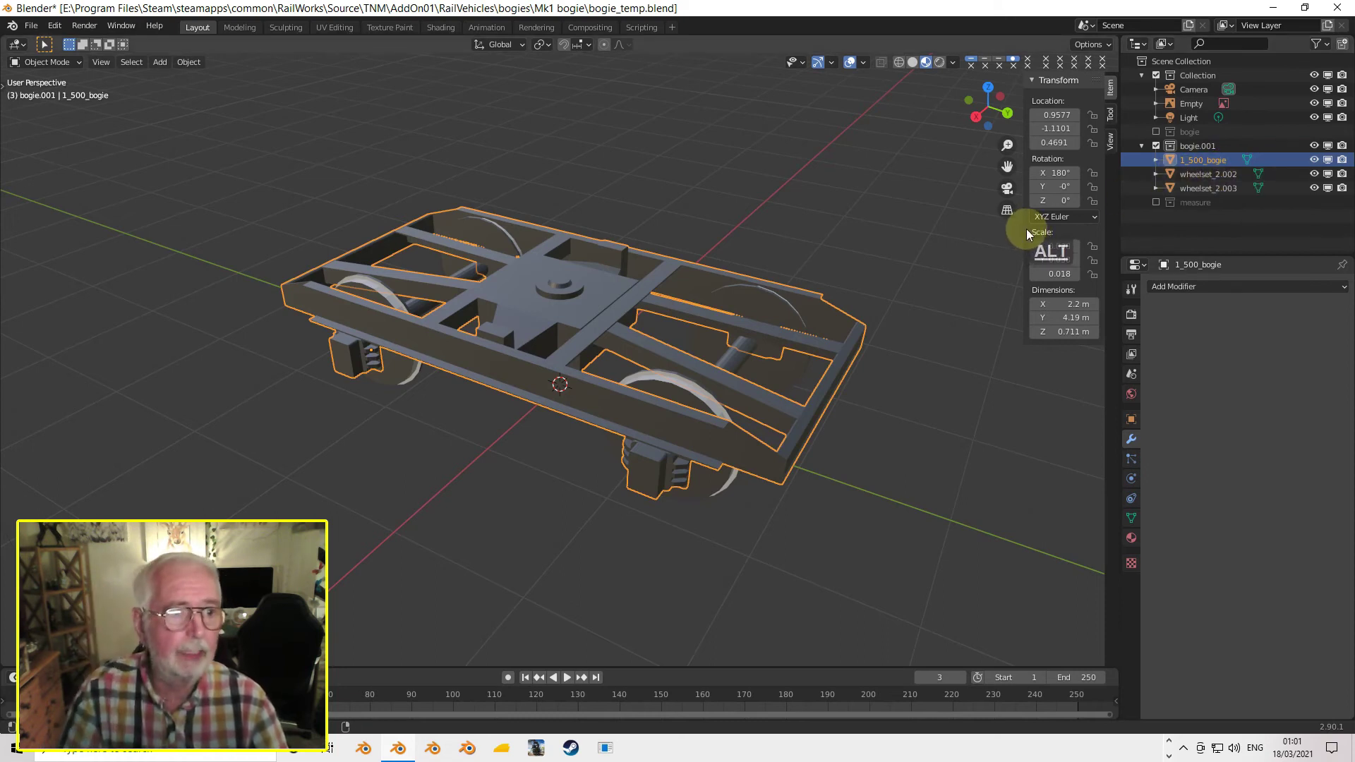
- Rename the wheelset_2.003 object in the bogie.001 collection to 1_500_b00wh01
left_click(668, 390)
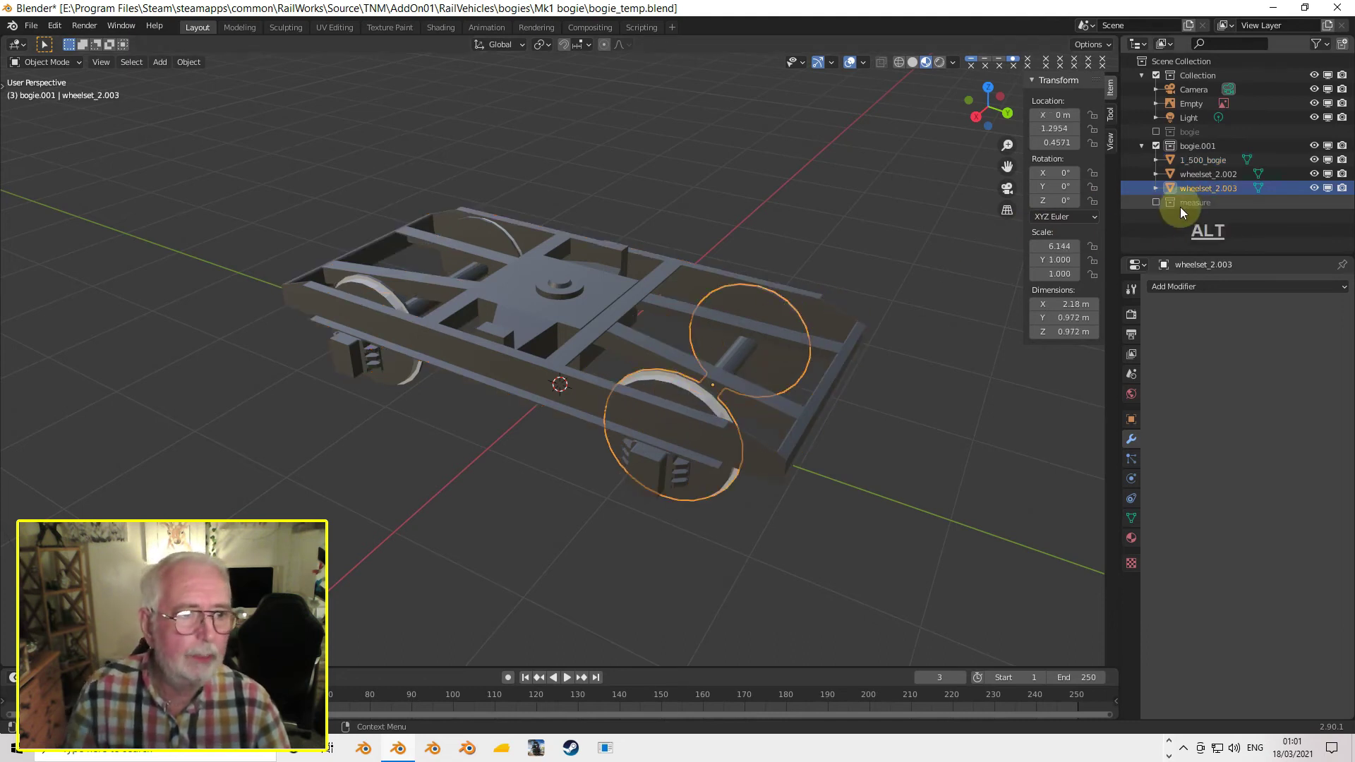
left_click(1200, 175)
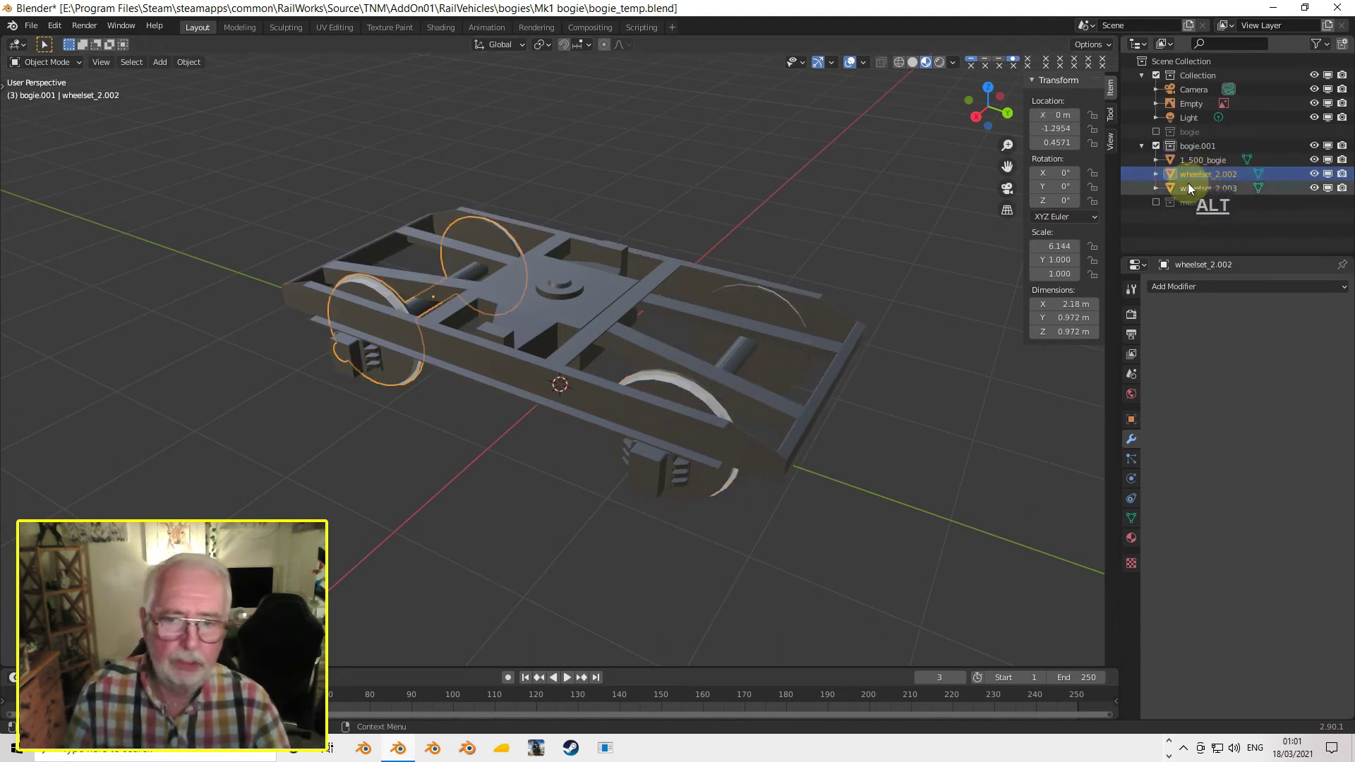
double_click(1196, 188)
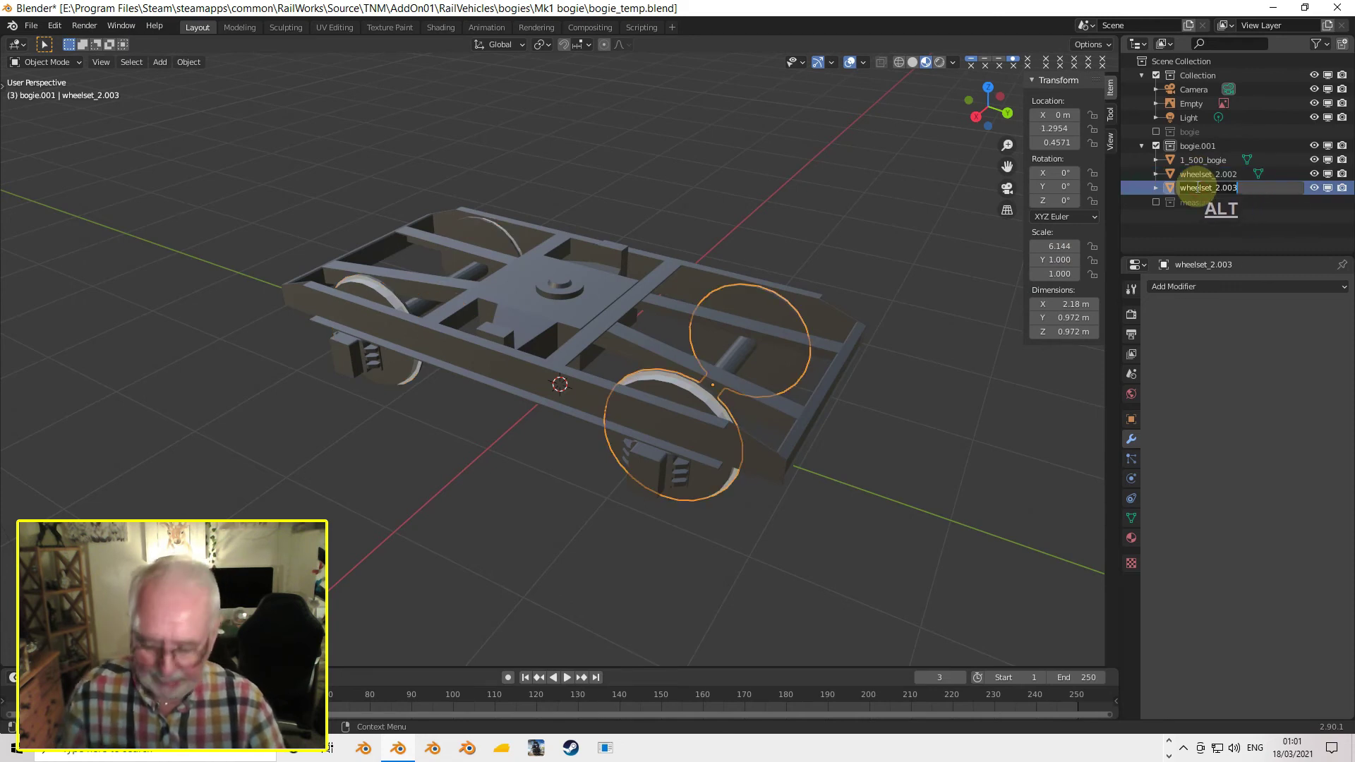
type("1_")
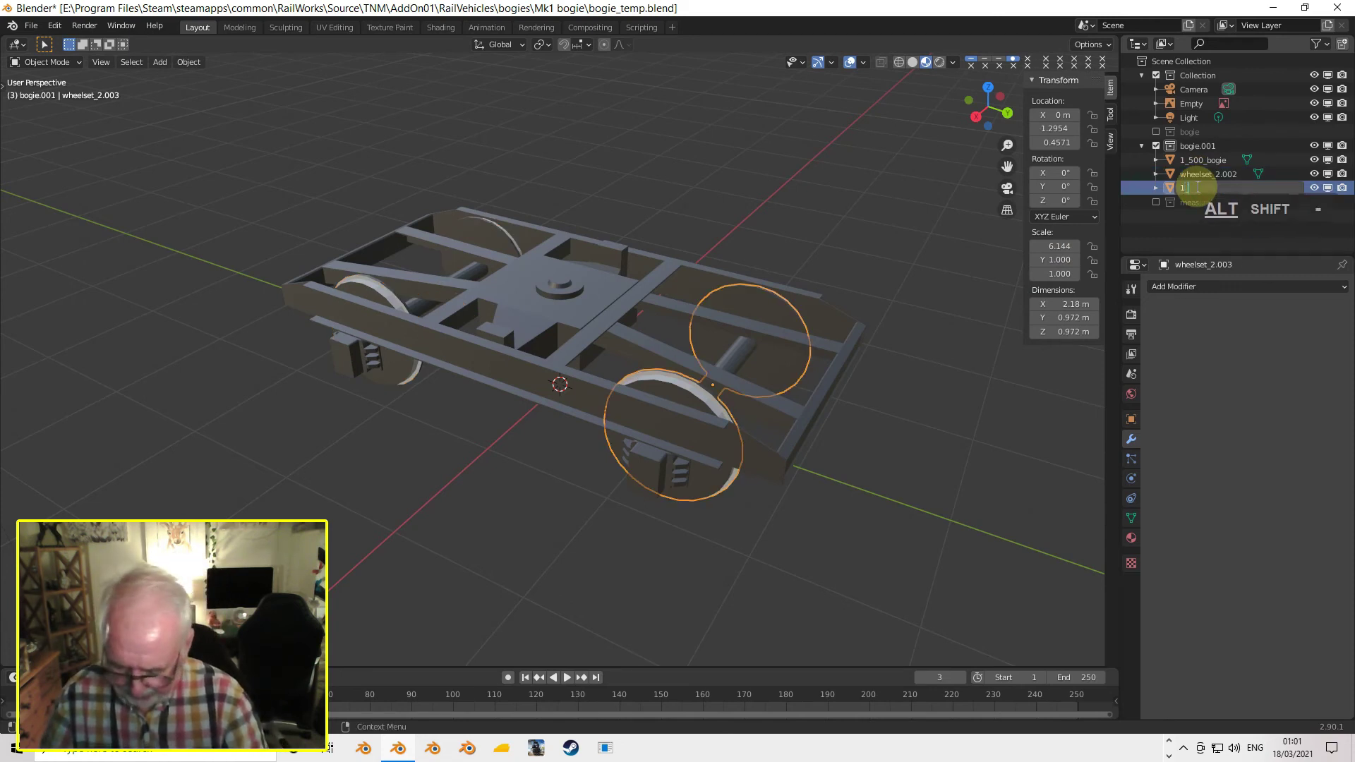
type("5000")
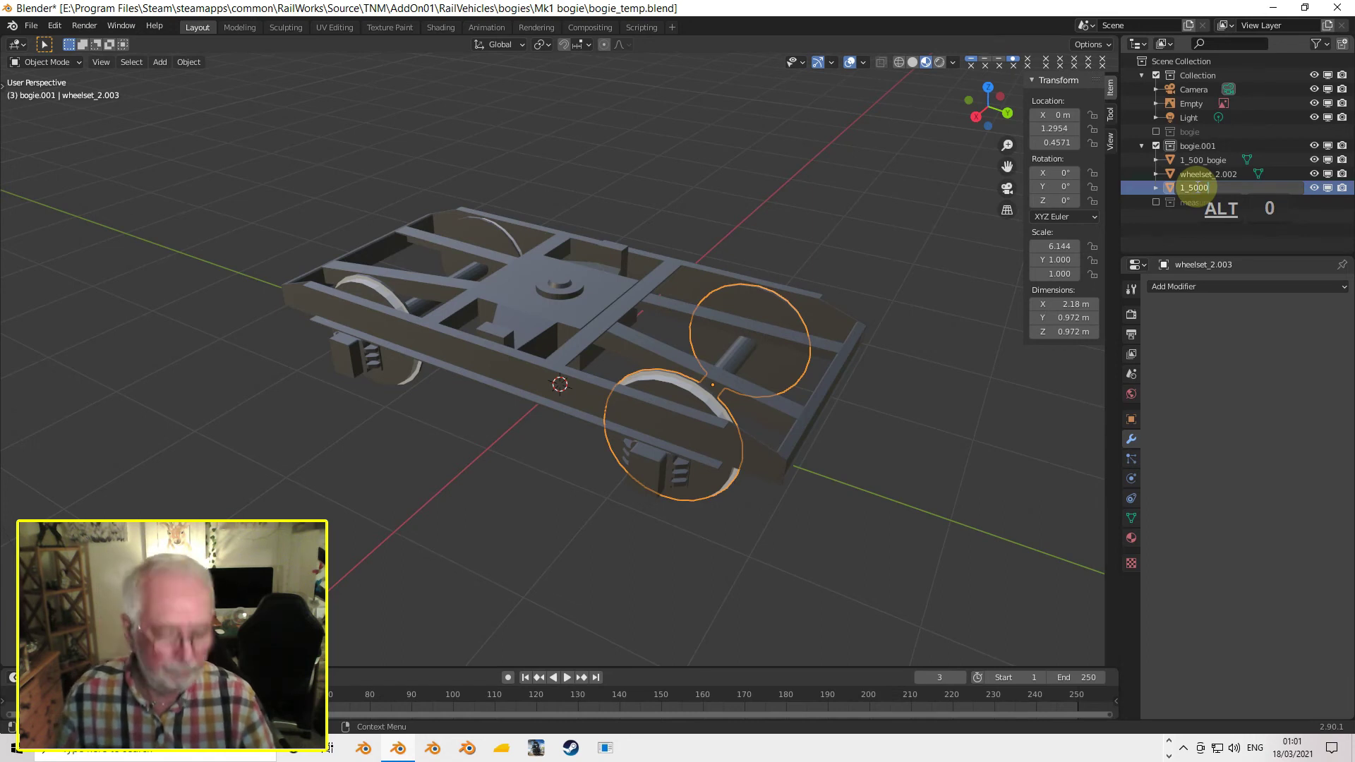
key("BackSpace")
type("_")
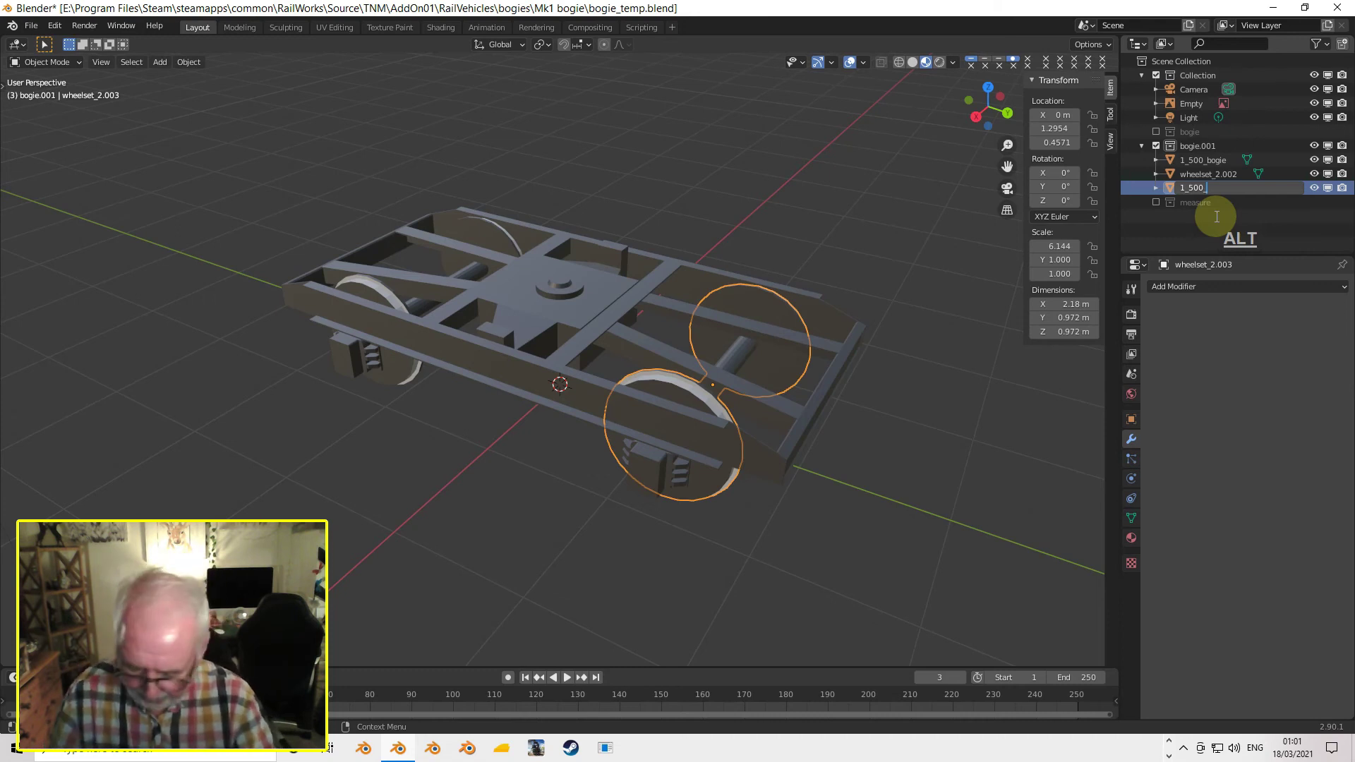
type("b")
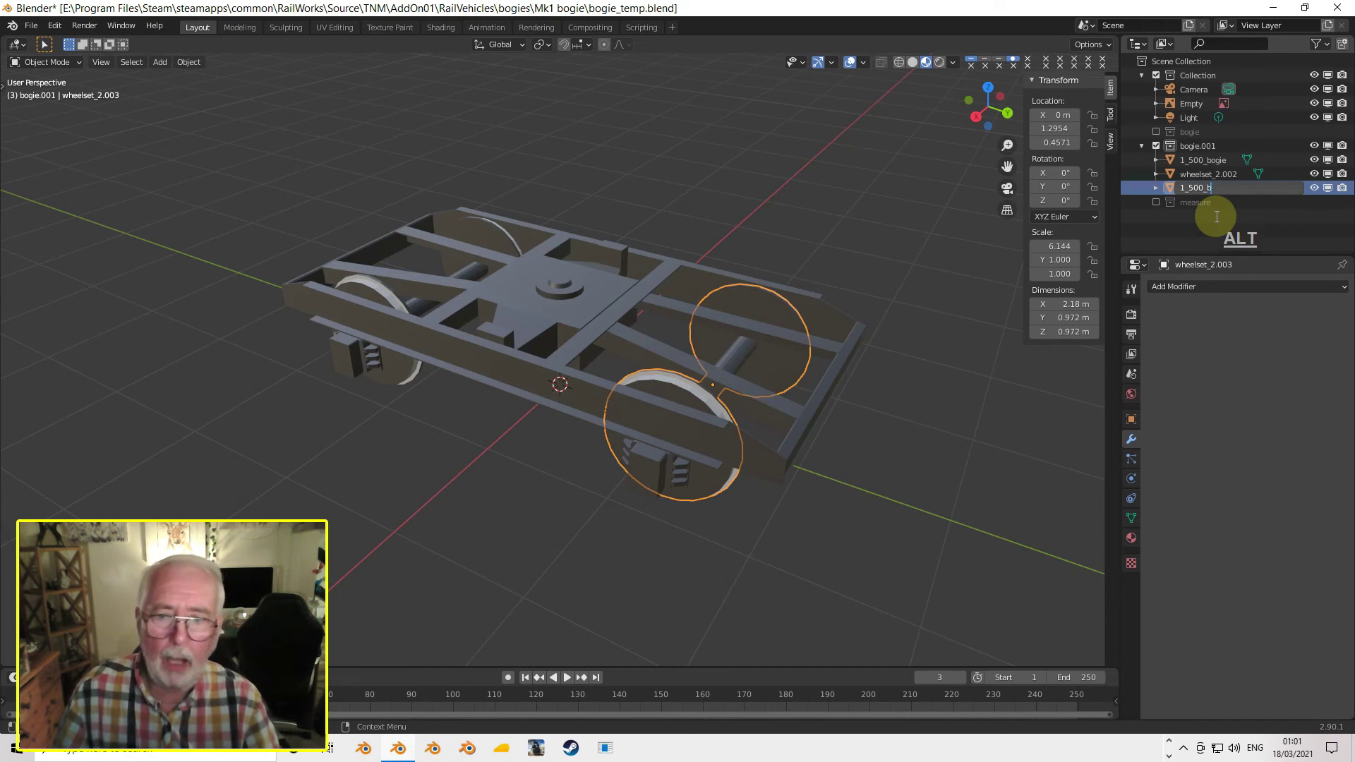
type("00")
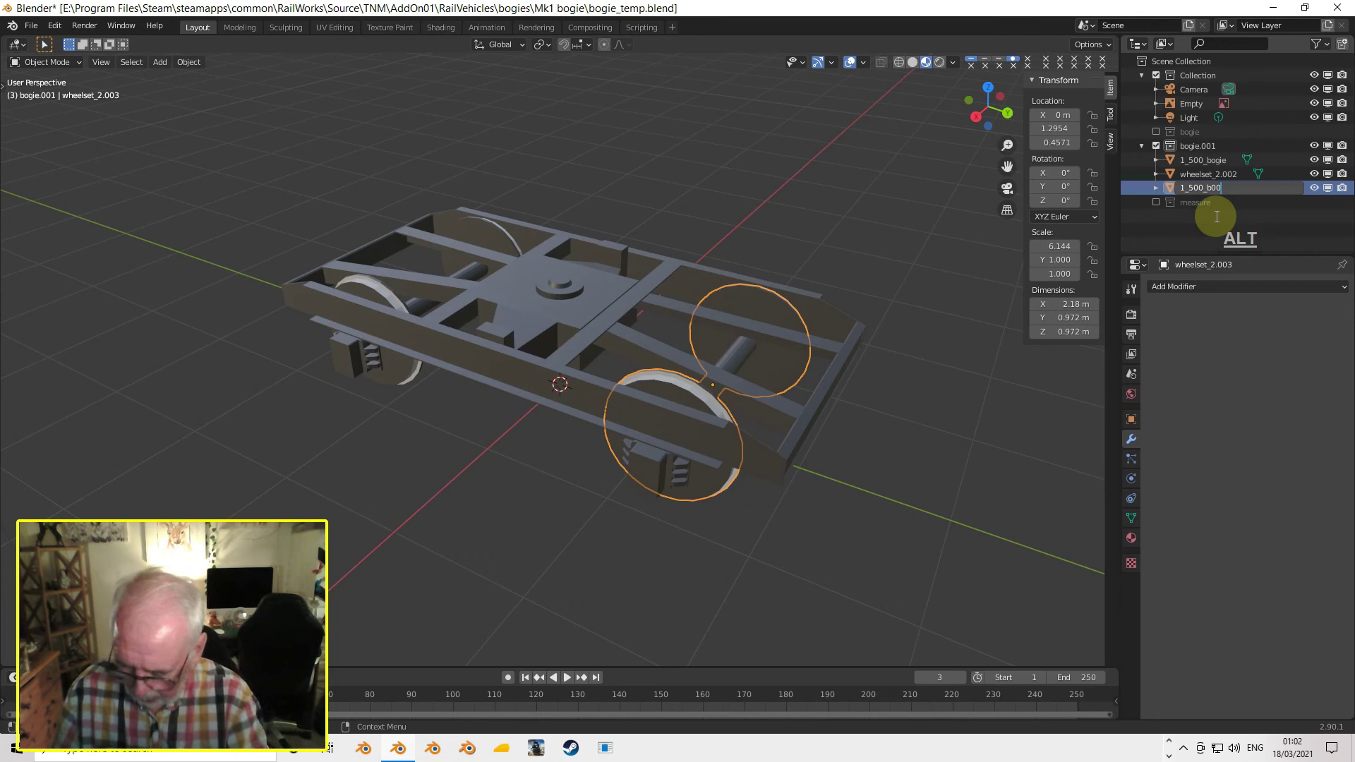
type("wh")
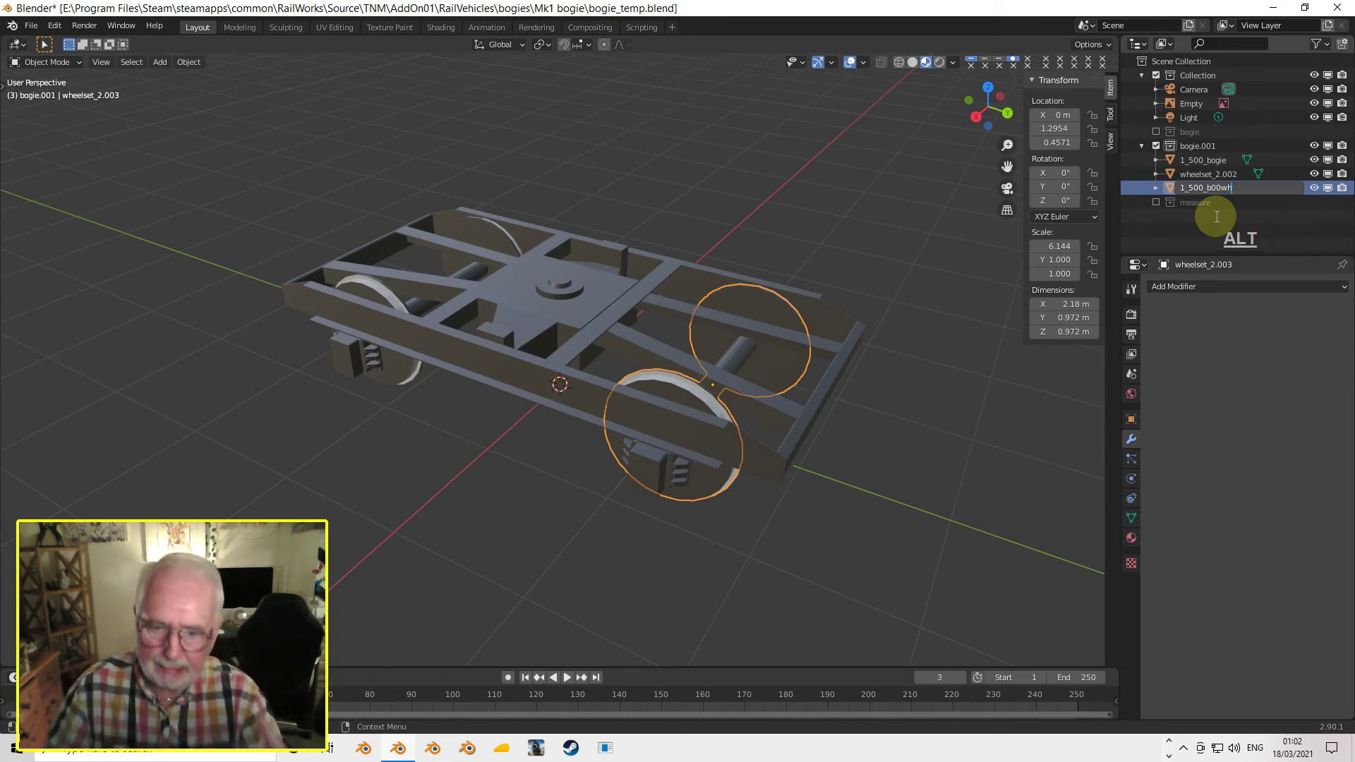
type("01")
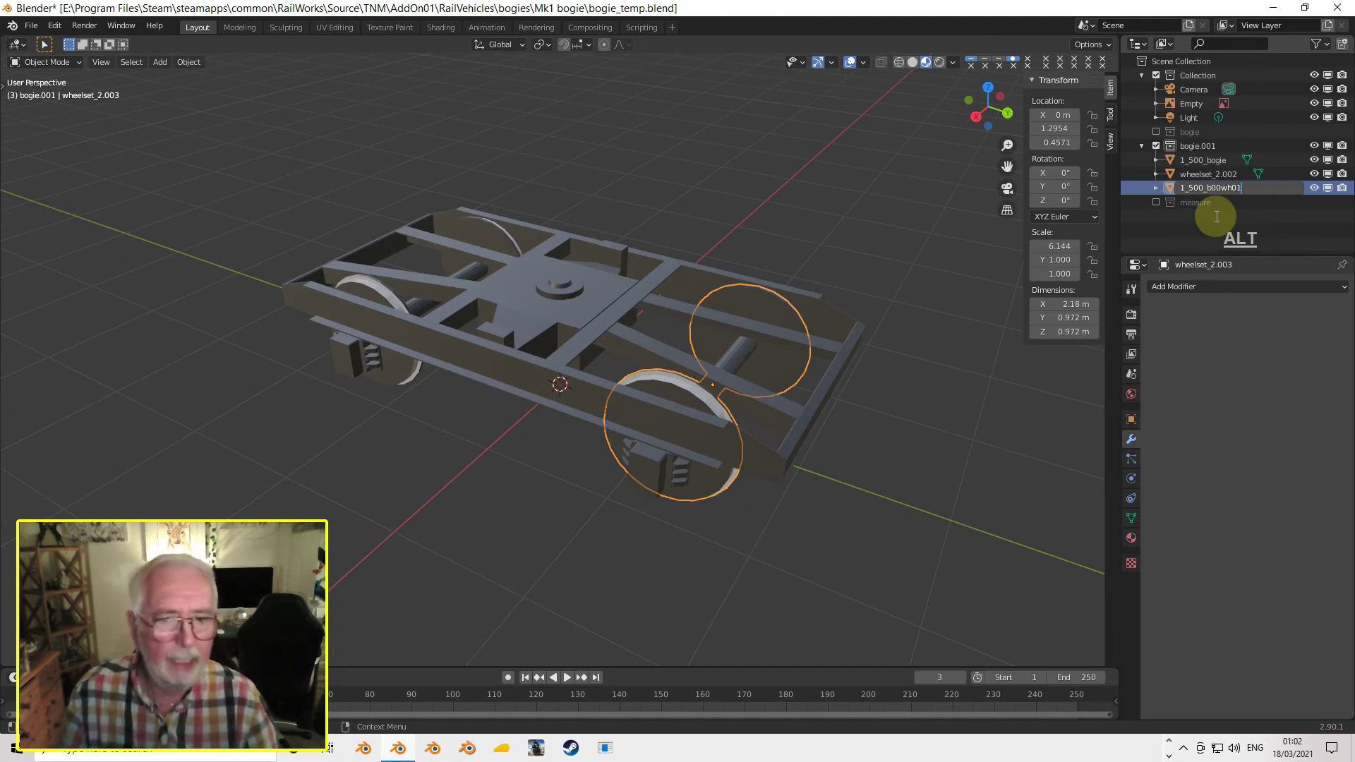
key("Return")
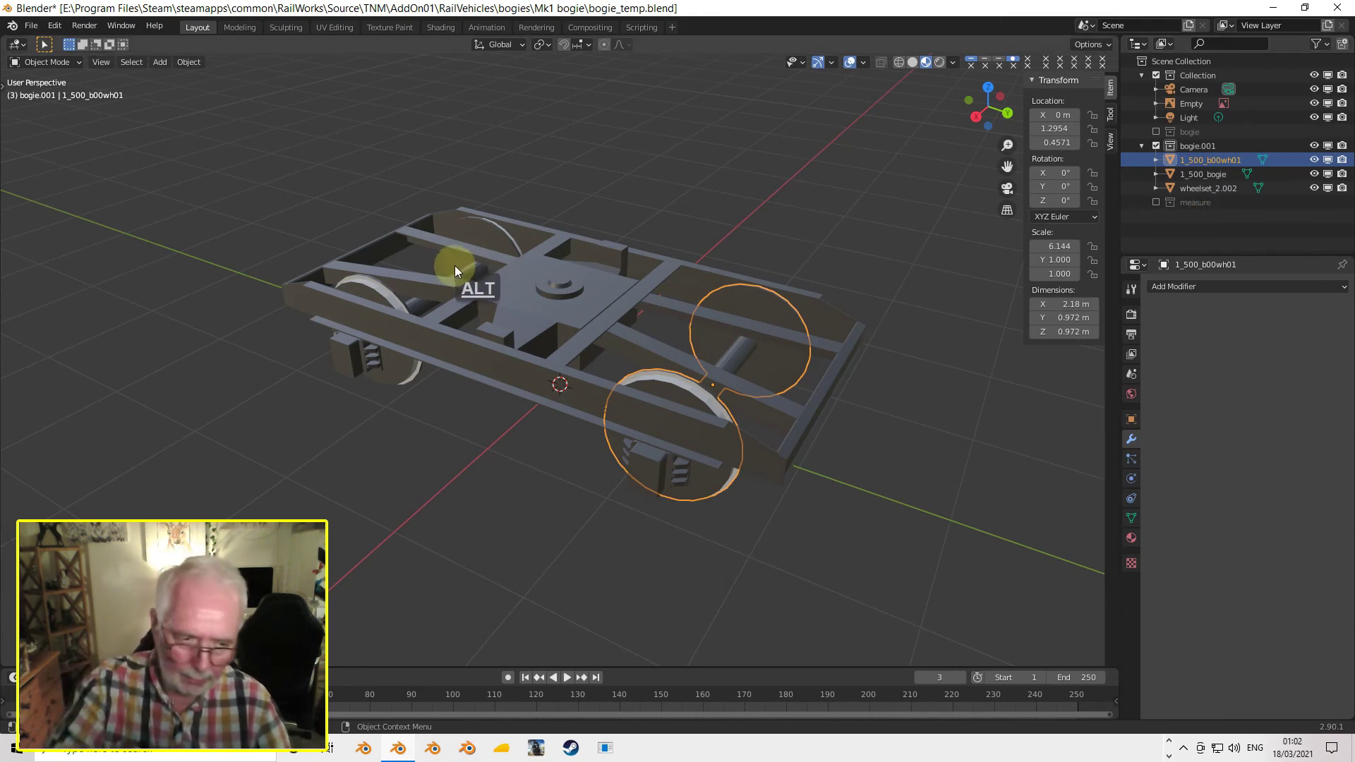
- Rename the wheelset_2.002 object to 1_500_b00wh02
double_click(1196, 188)
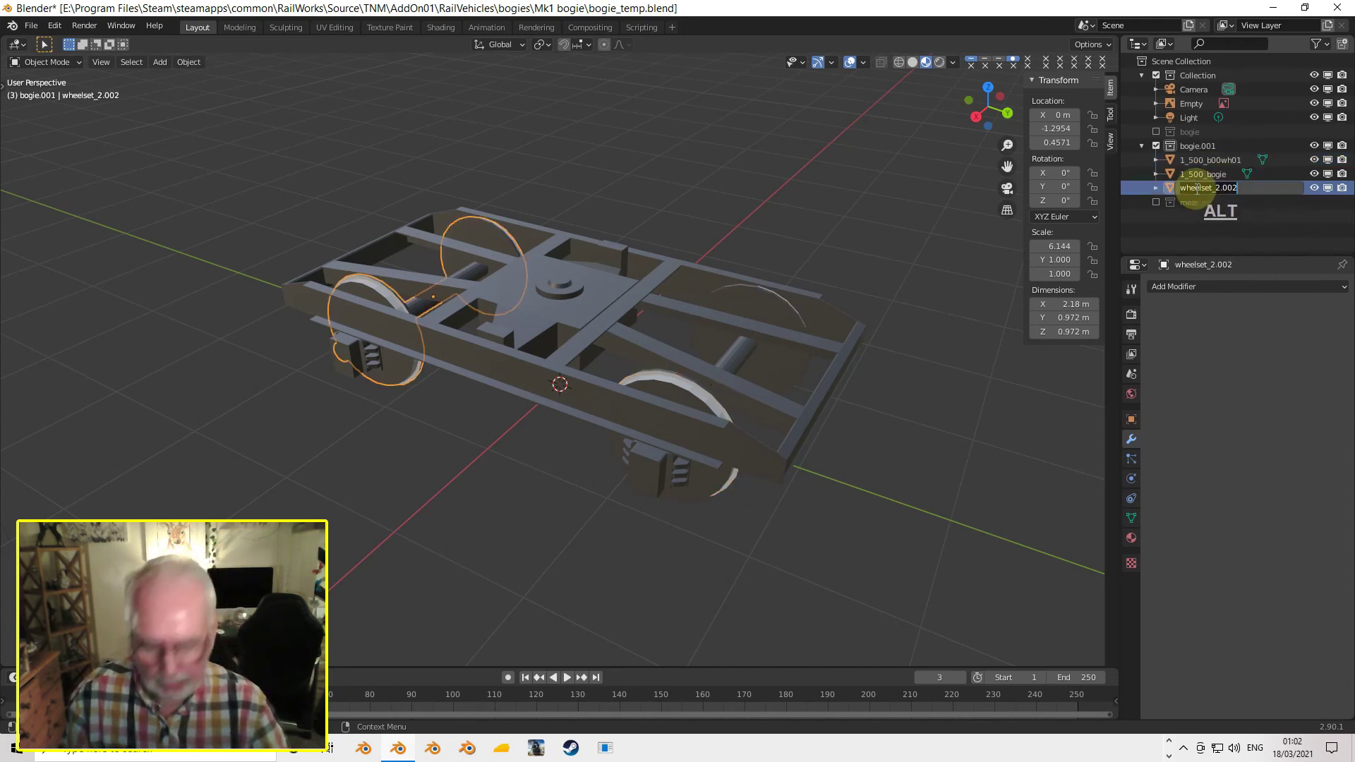
type("1_5000")
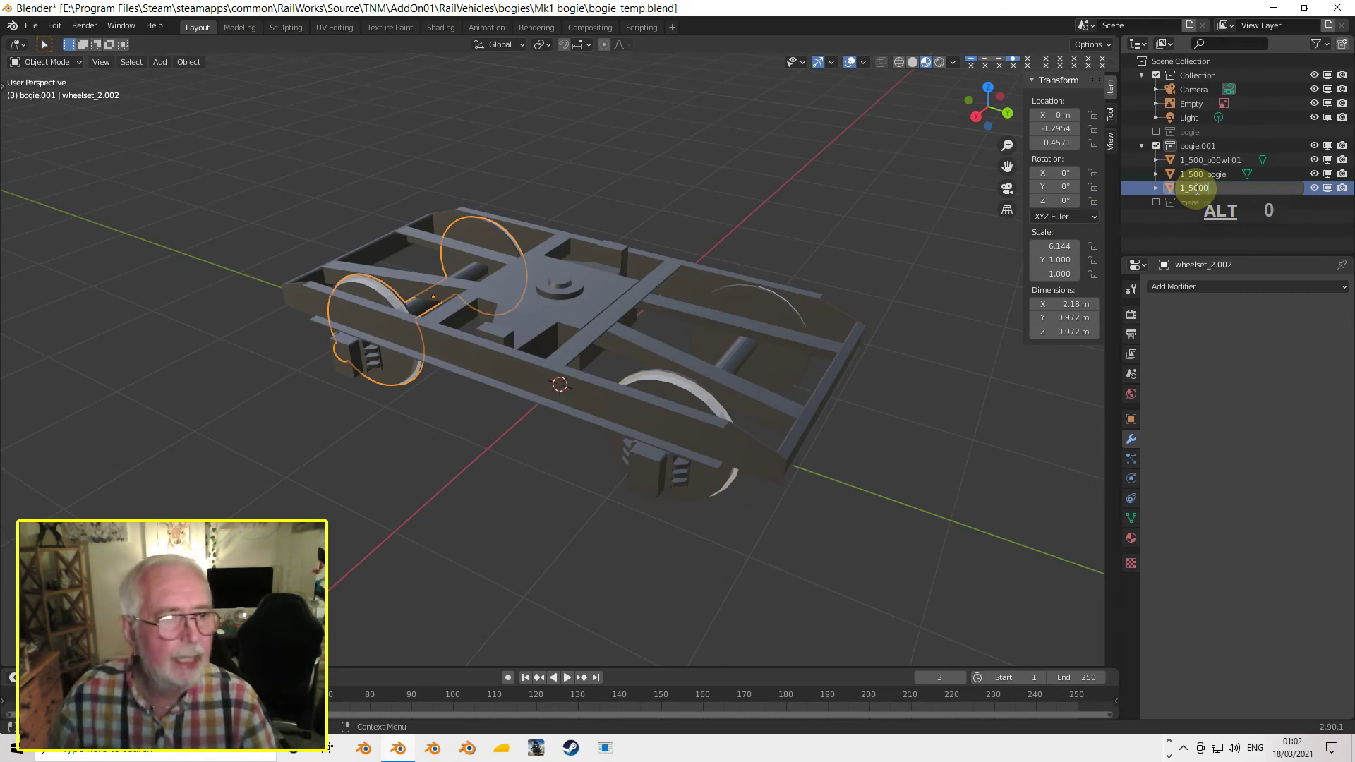
key("BackSpace")
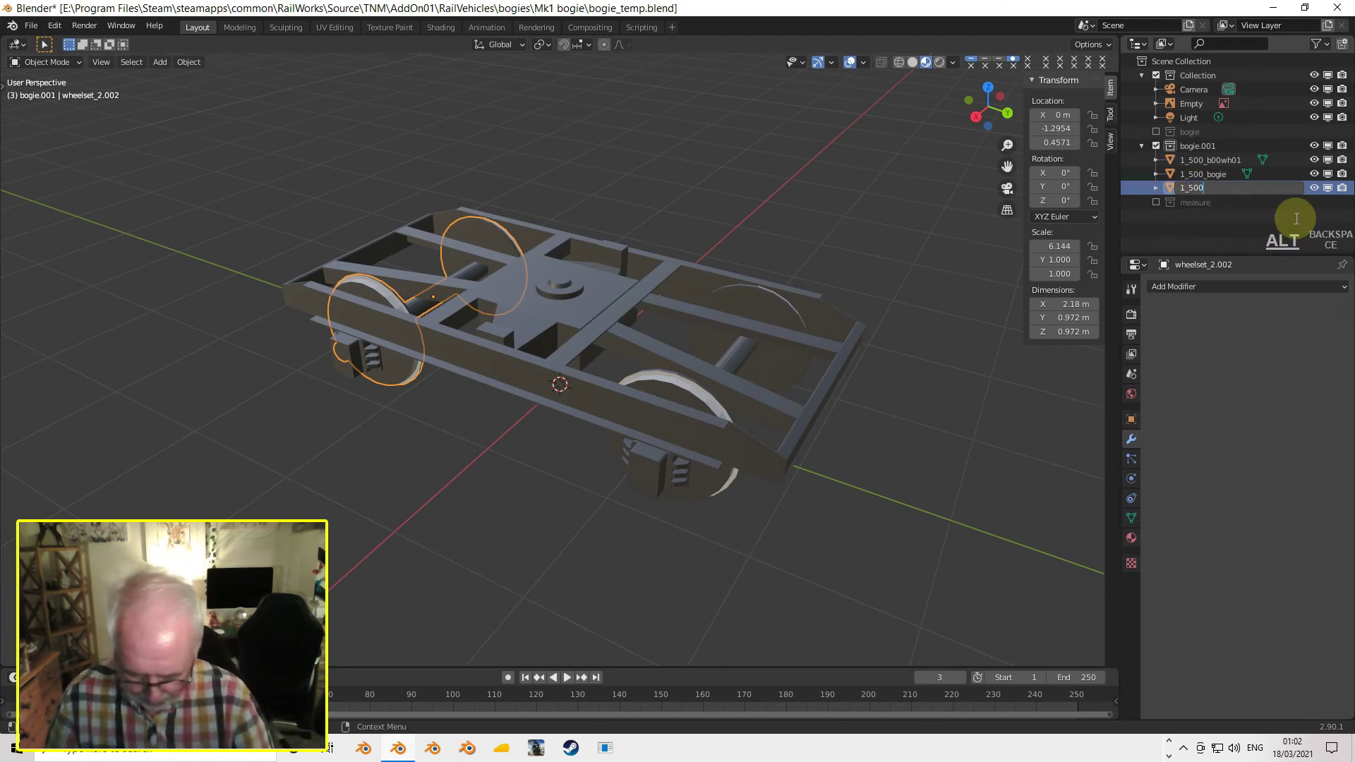
type("_")
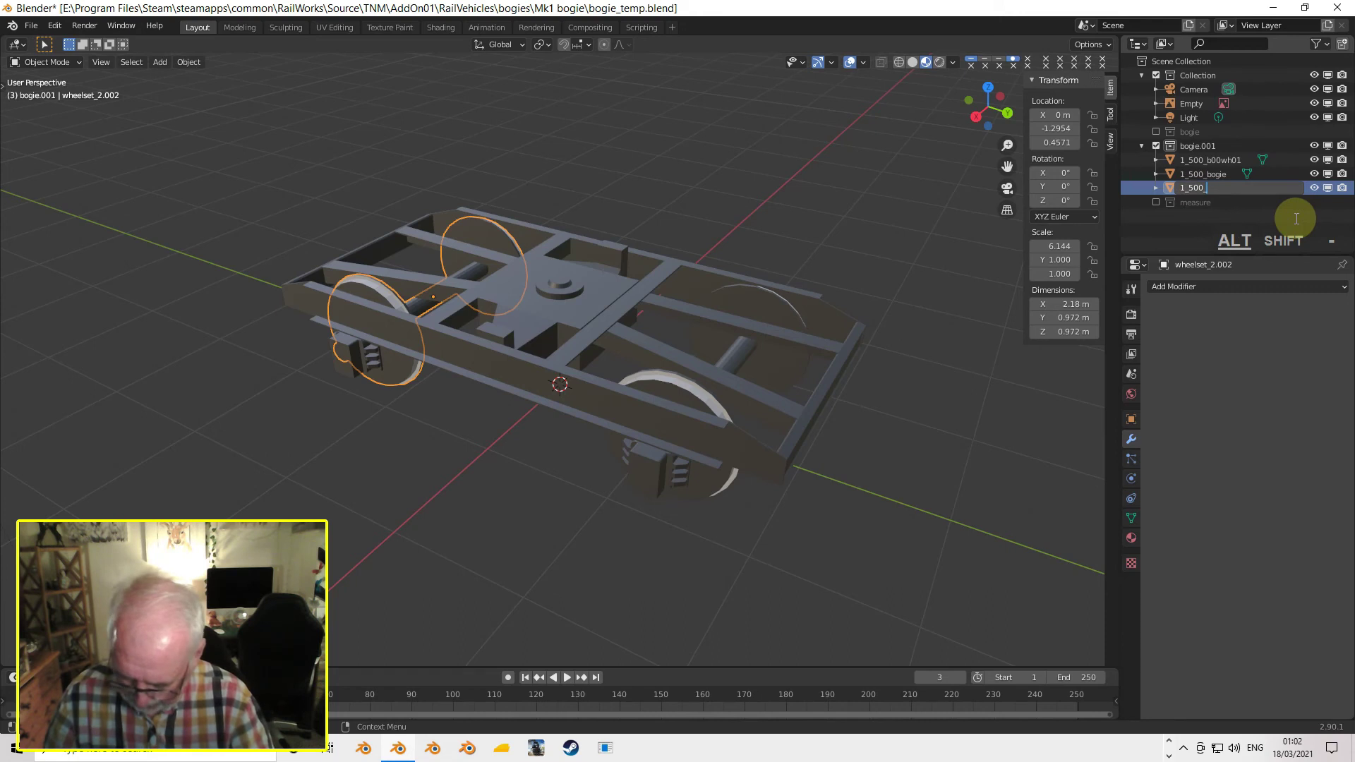
type("b00")
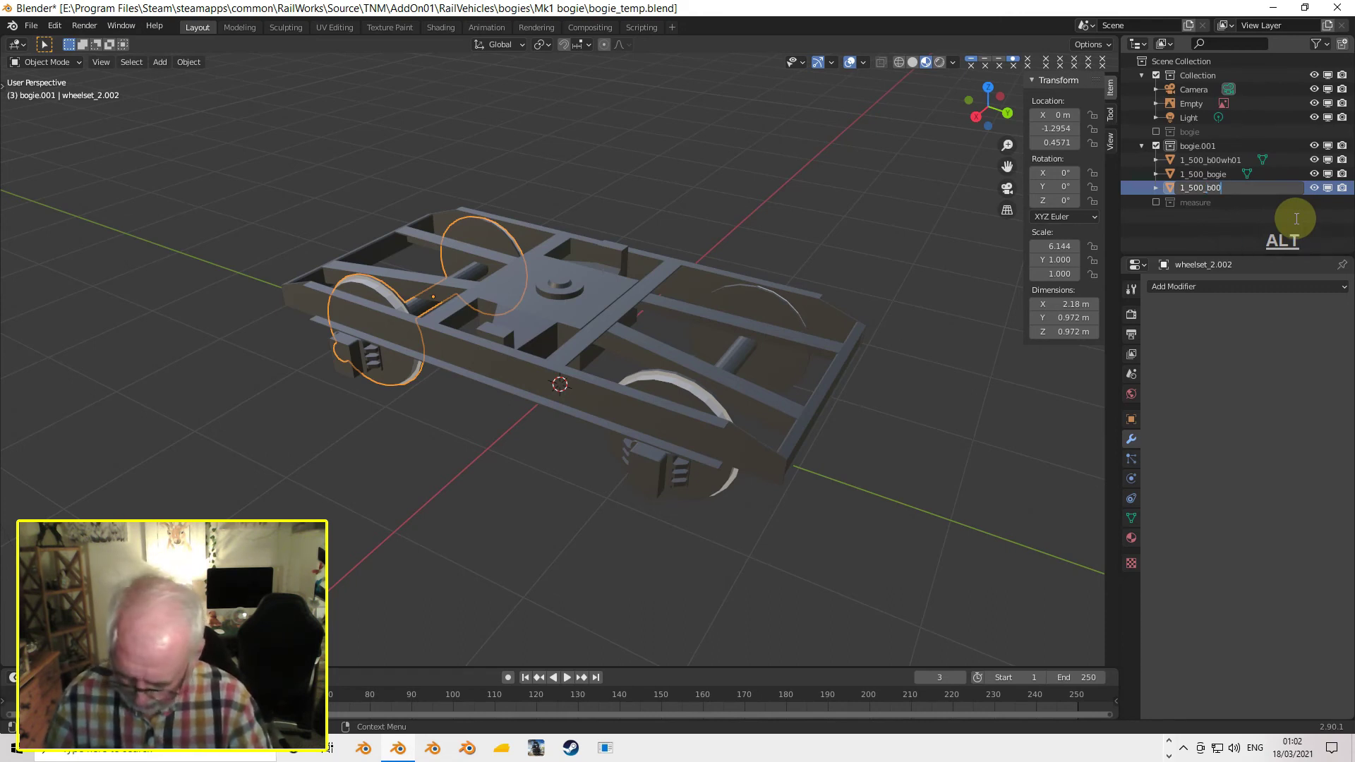
type("wh02")
key("Return")
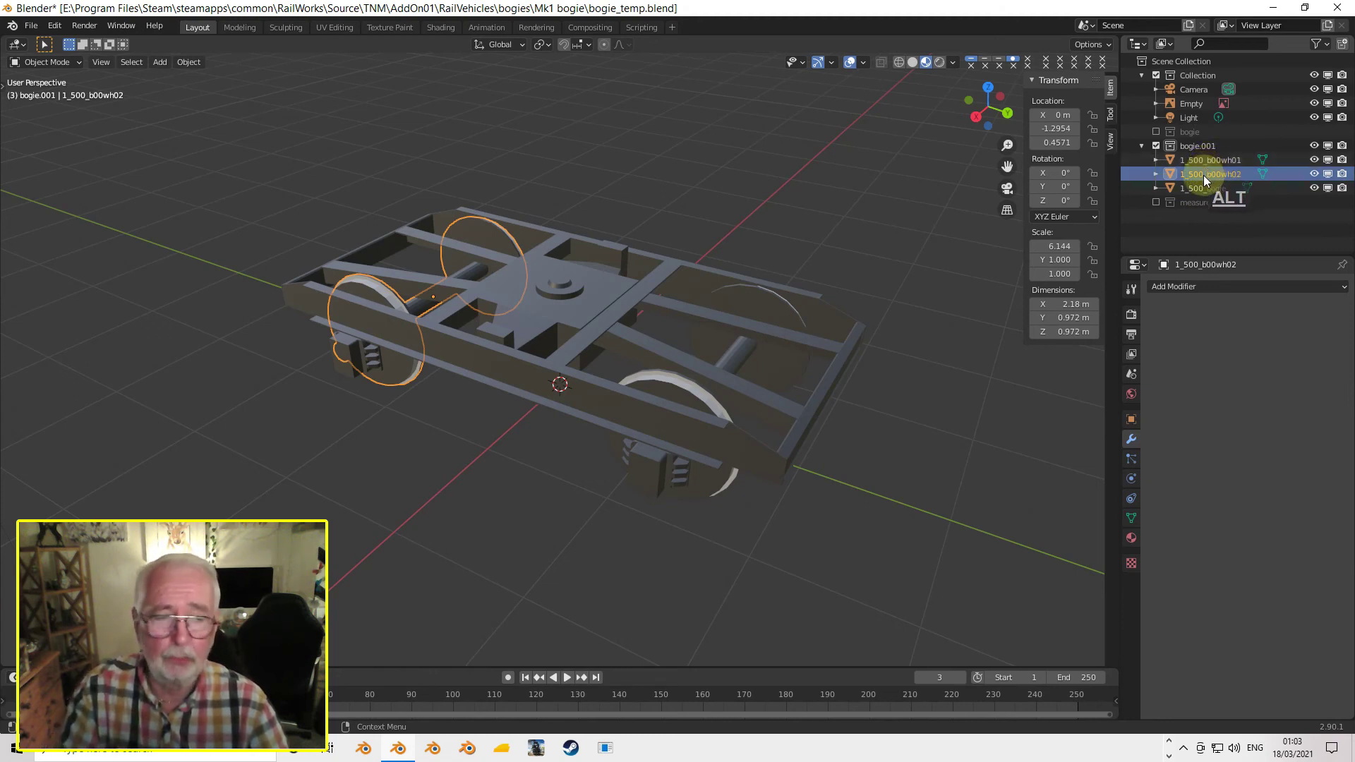
- Rename the bogie.001 collection to bogie_comp
left_click(1237, 160)
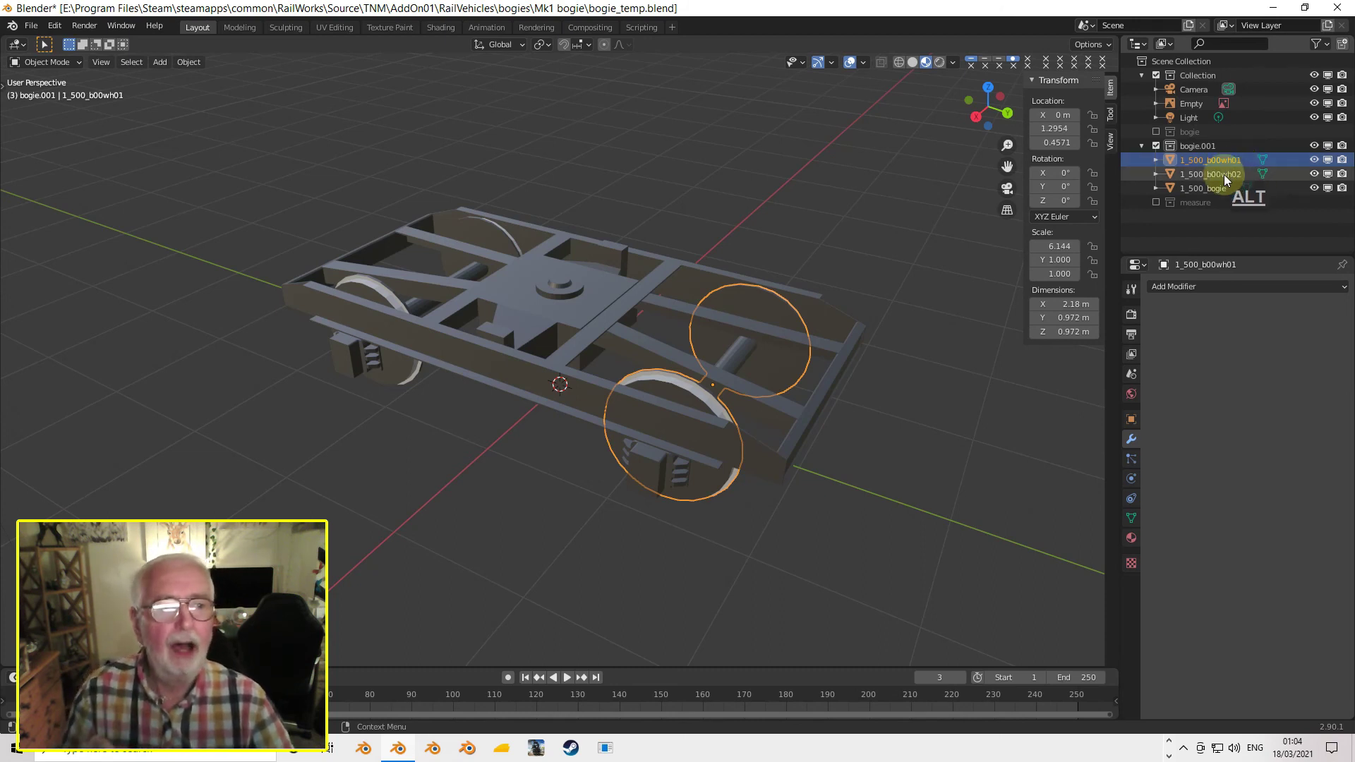
left_click(1201, 147)
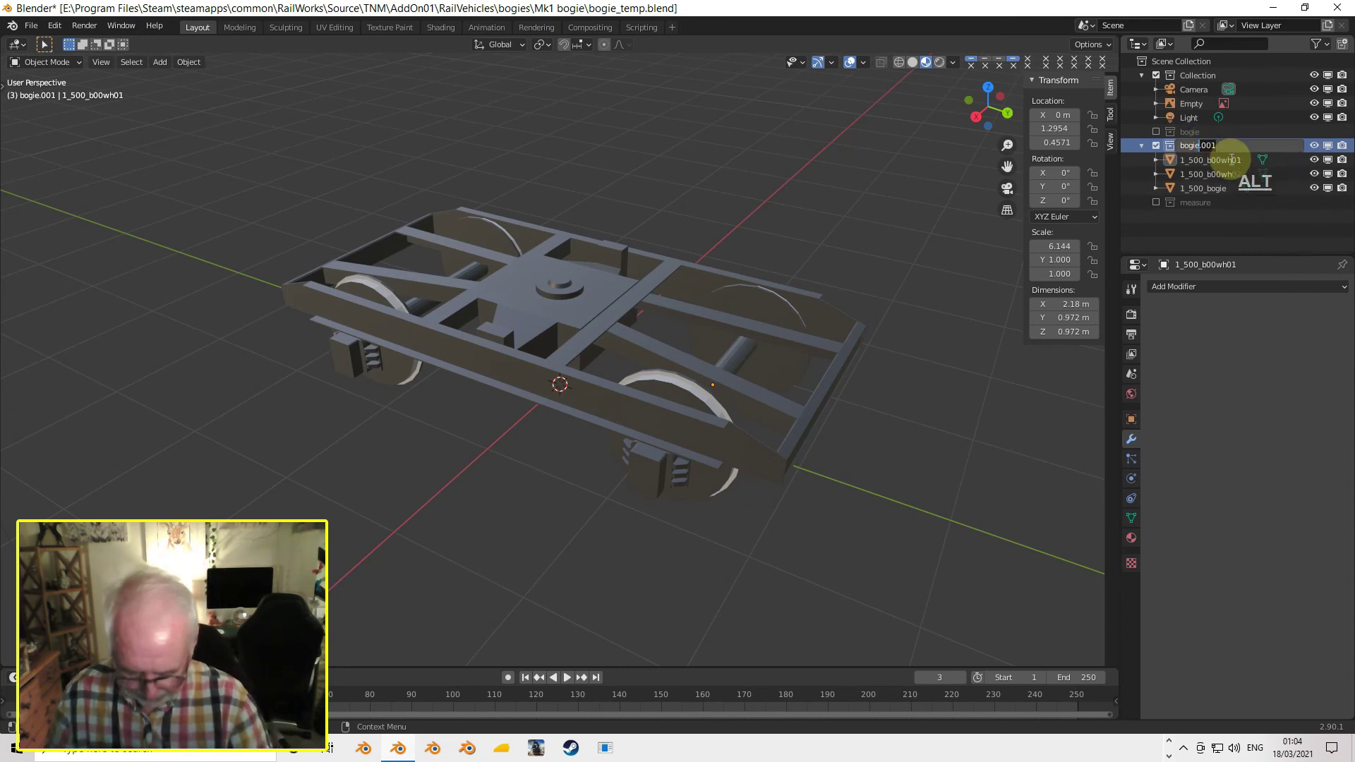
type("_comp")
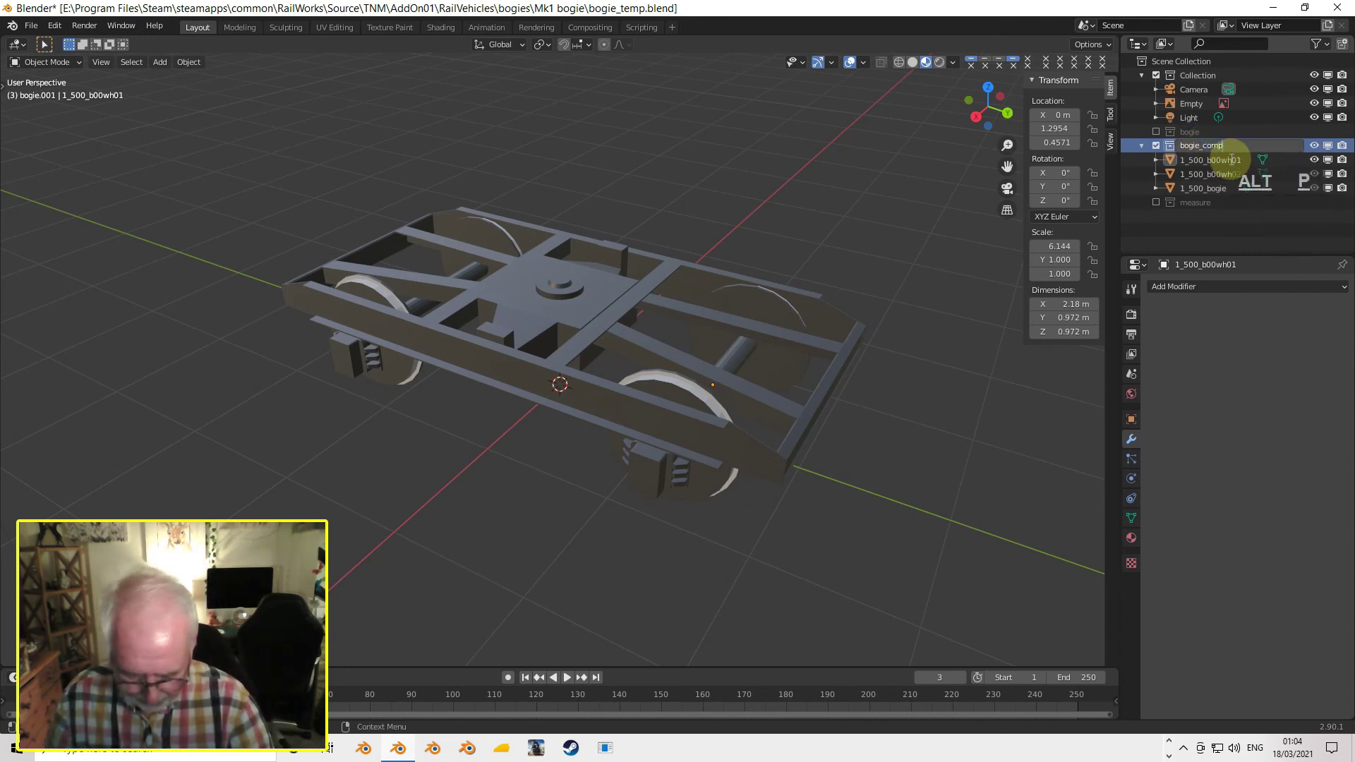
key("Return")
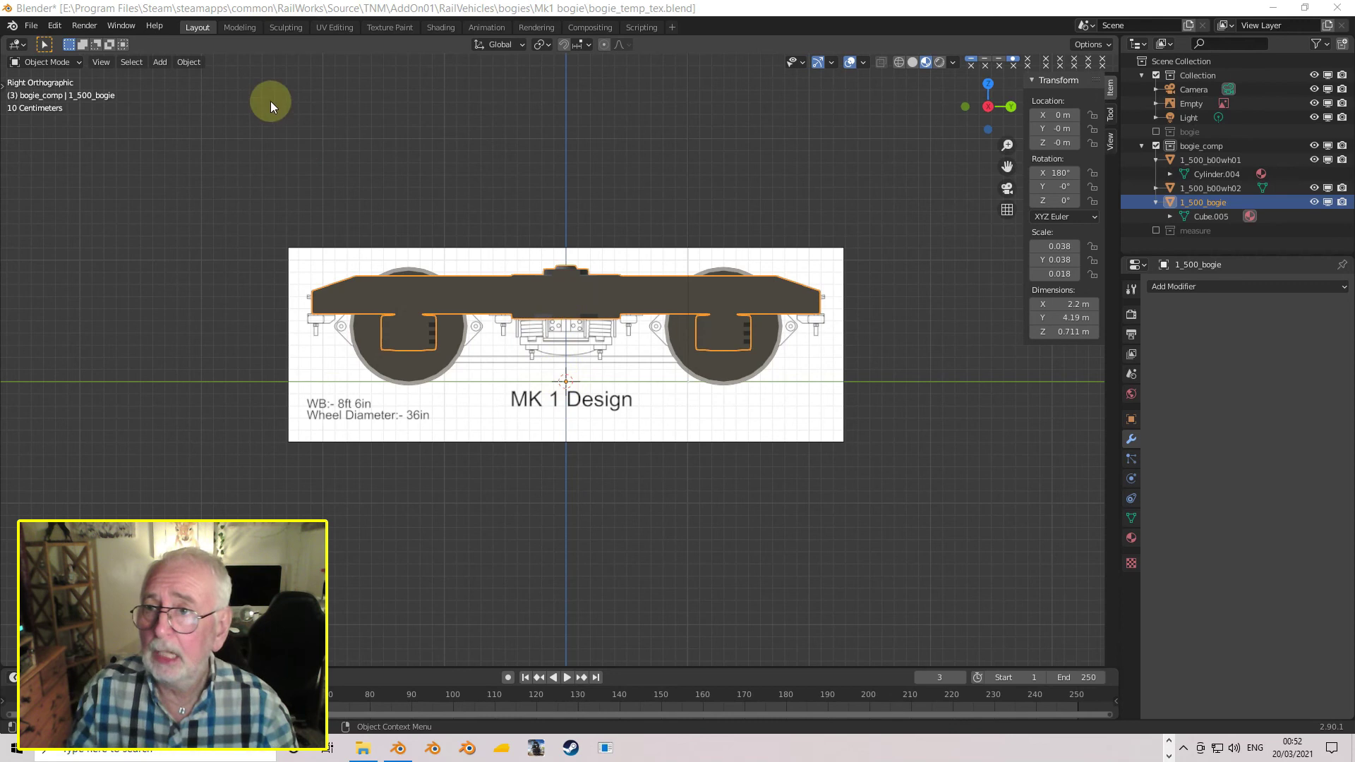
- Set the origin of the 1_500_bogie mesh to the 3D cursor
left_click(185, 60)
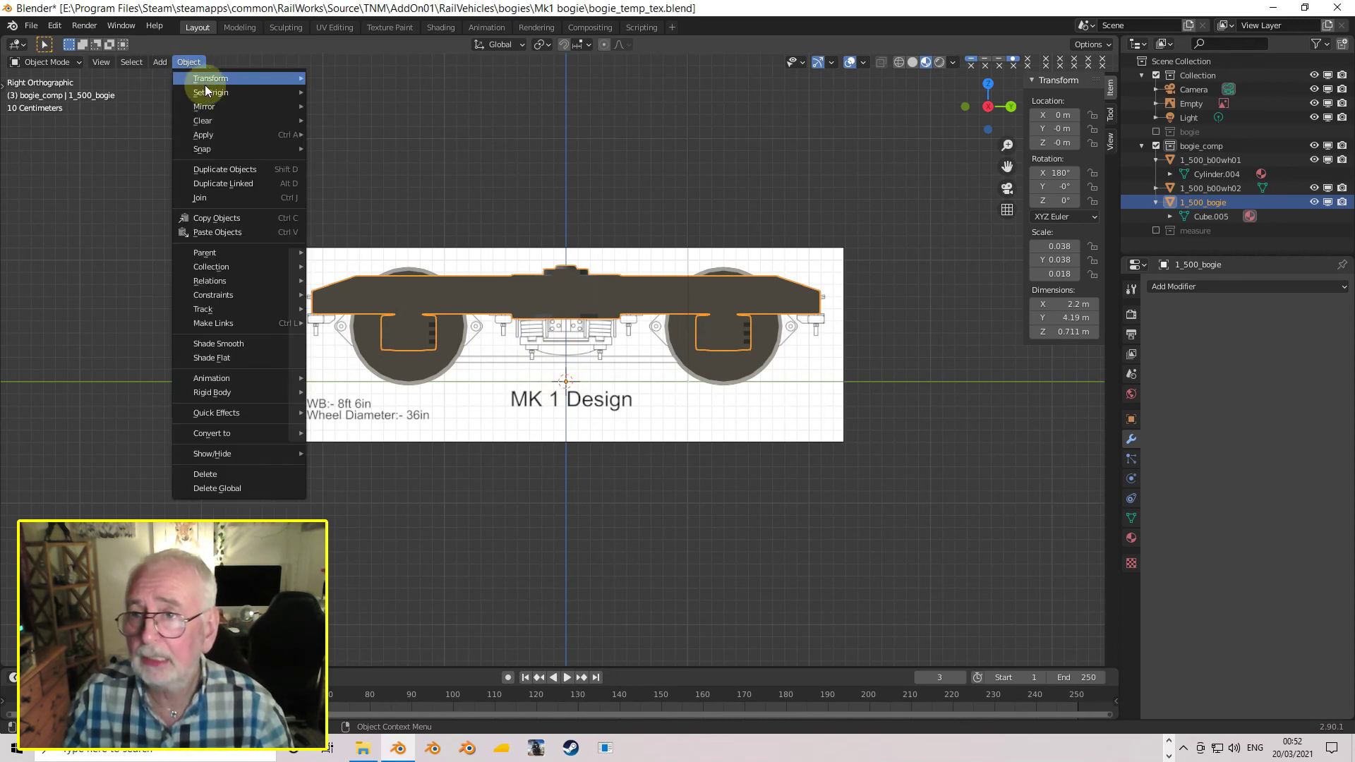
mouse_move(209, 93)
left_click(369, 123)
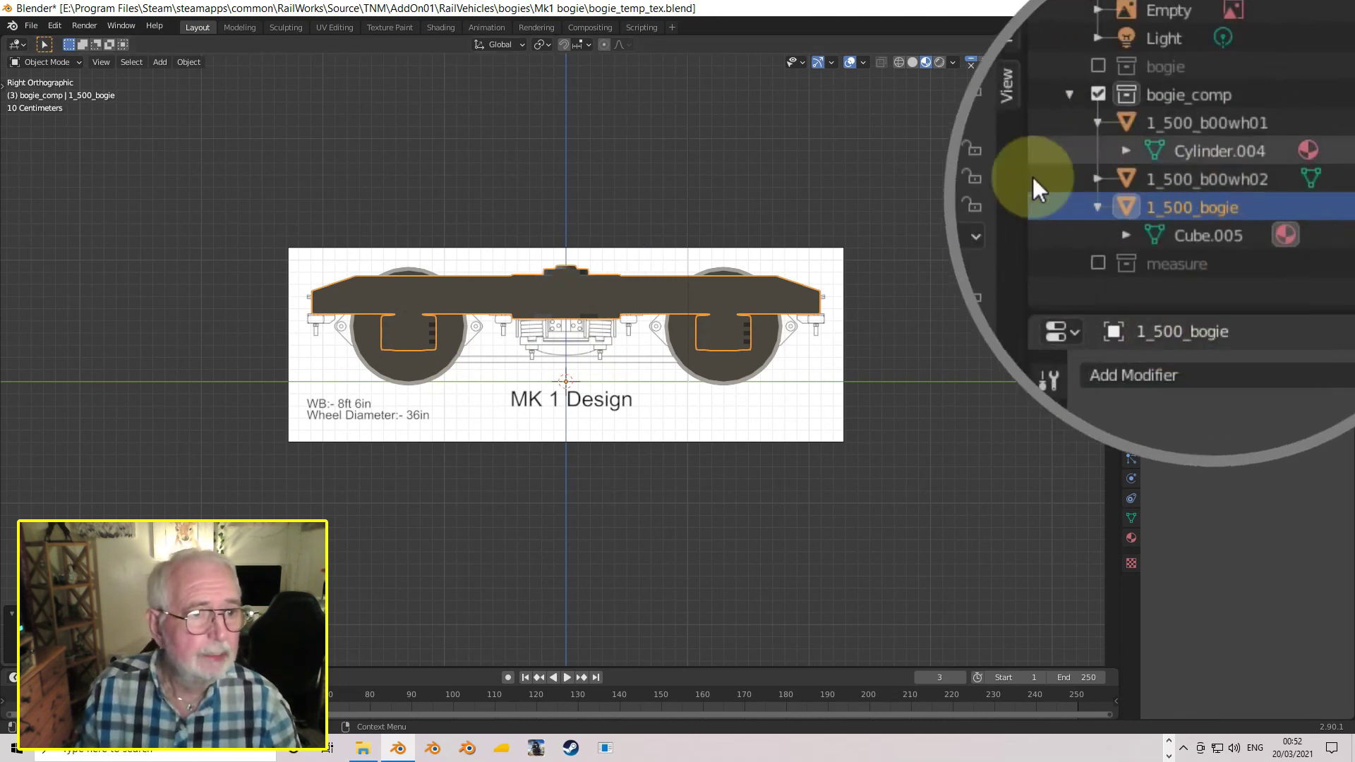
- Parent both wheelsets, 1_500_b00wh01 and 1_500_b00wh02, to the 1_500_bogie frame, keeping their transforms
left_click(1180, 123)
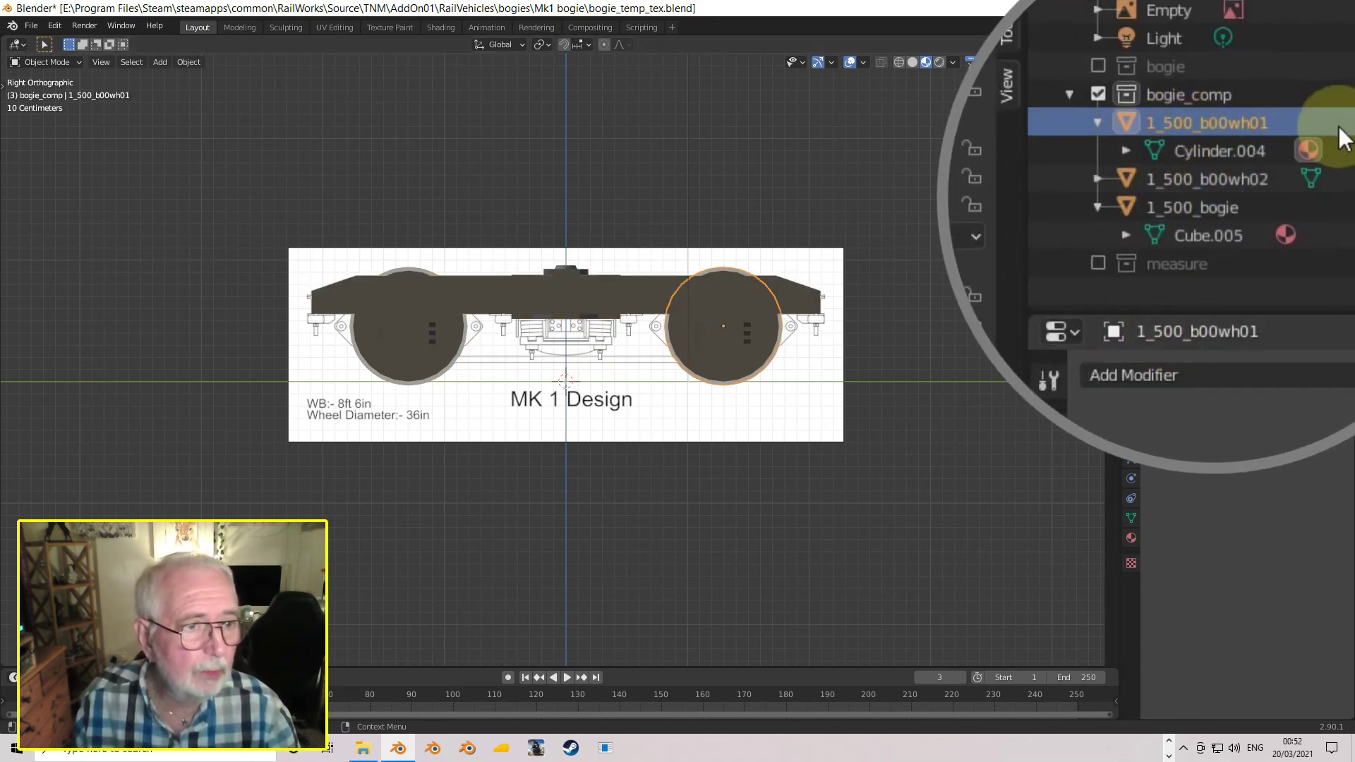
left_click(1175, 171, "shift")
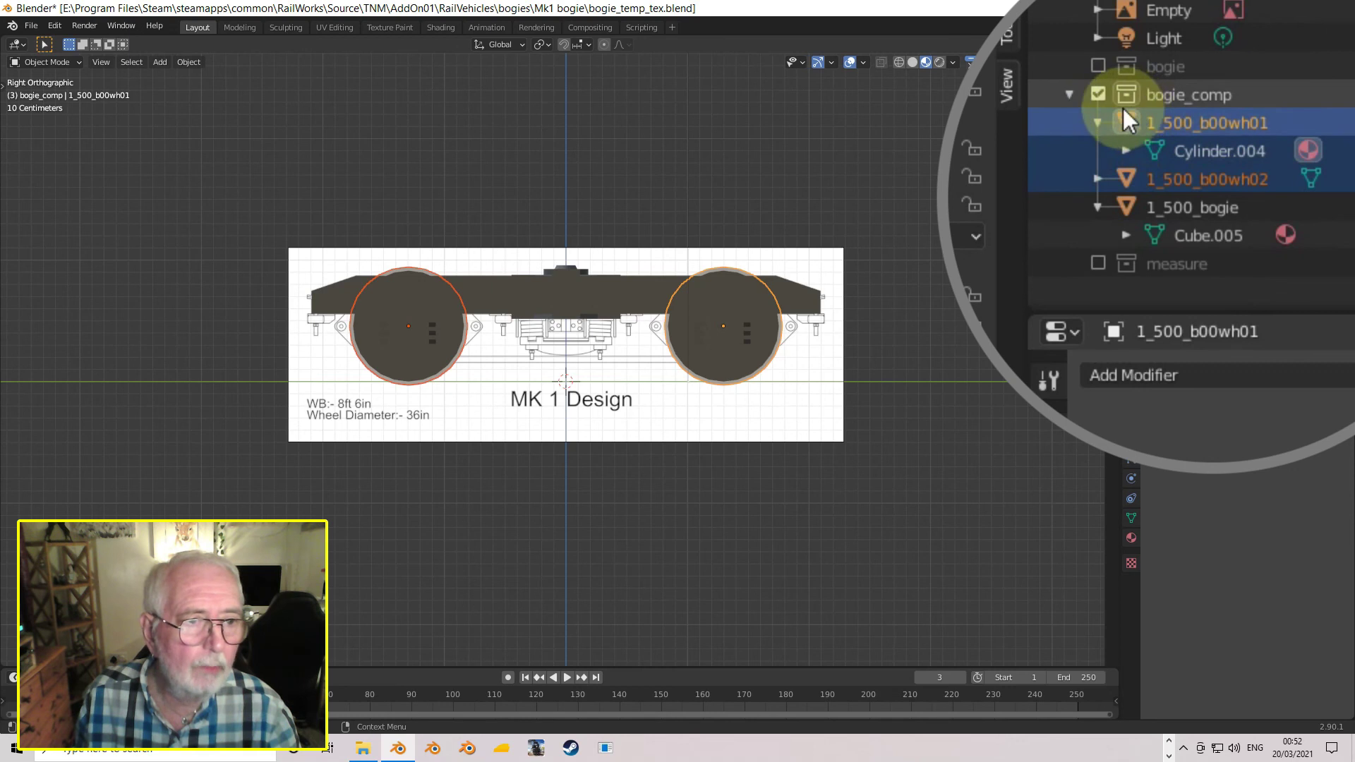
left_click(1131, 129)
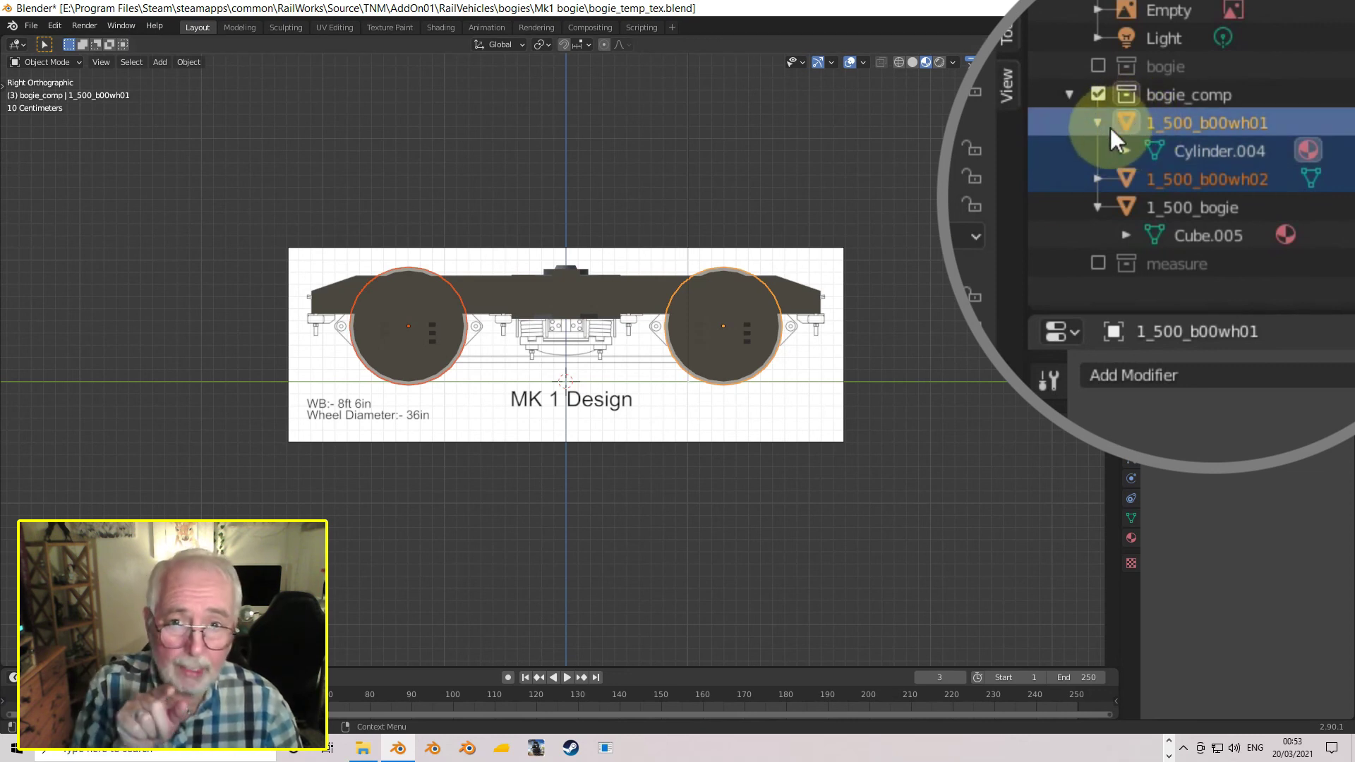
left_click(1155, 125)
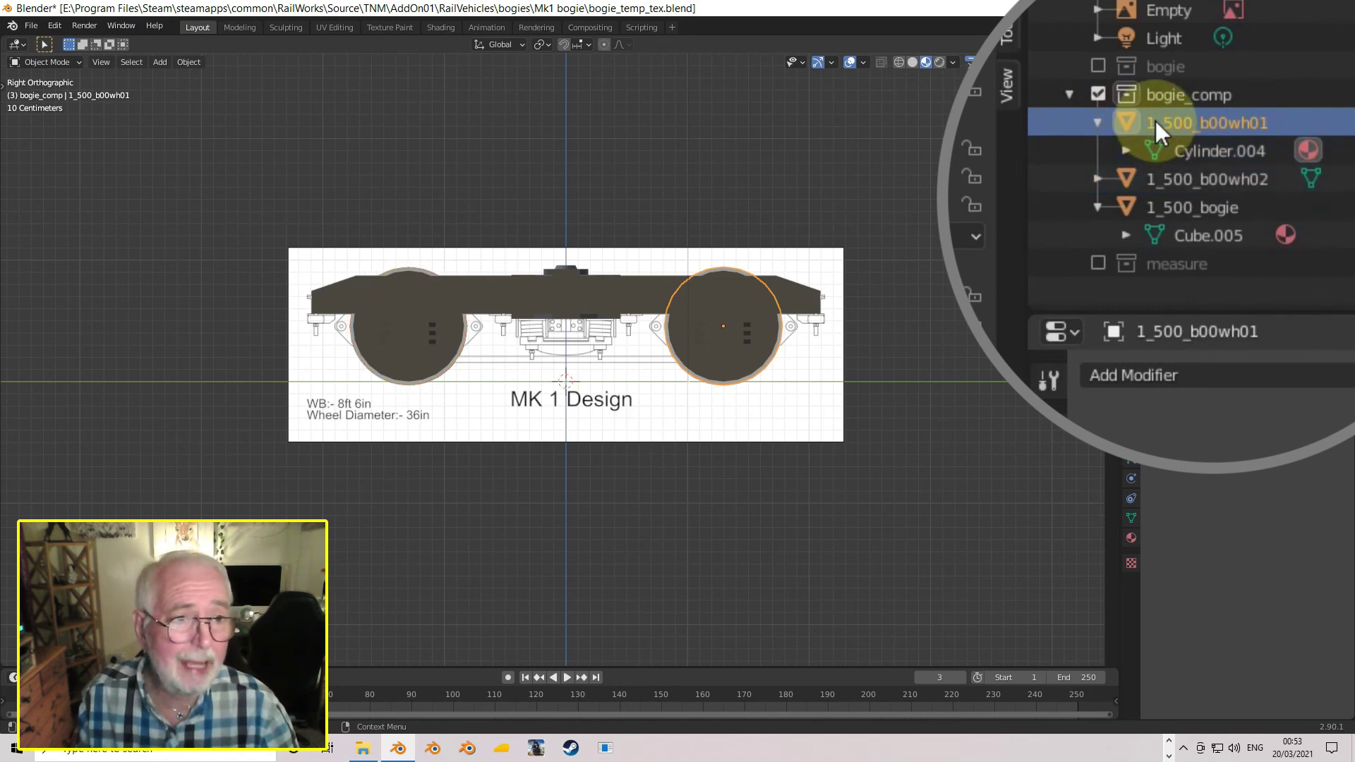
right_click(1154, 121)
left_click(1154, 122)
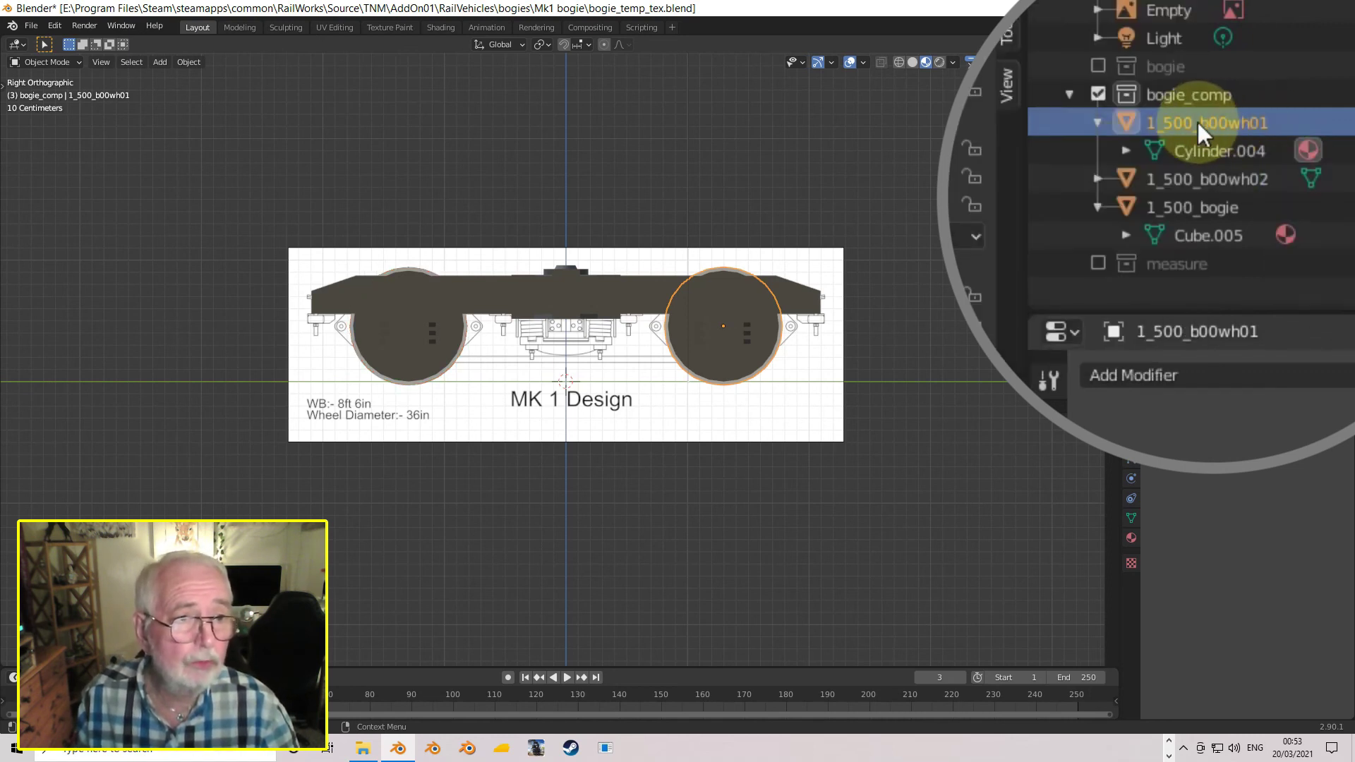
left_click(1153, 176, "ctrl")
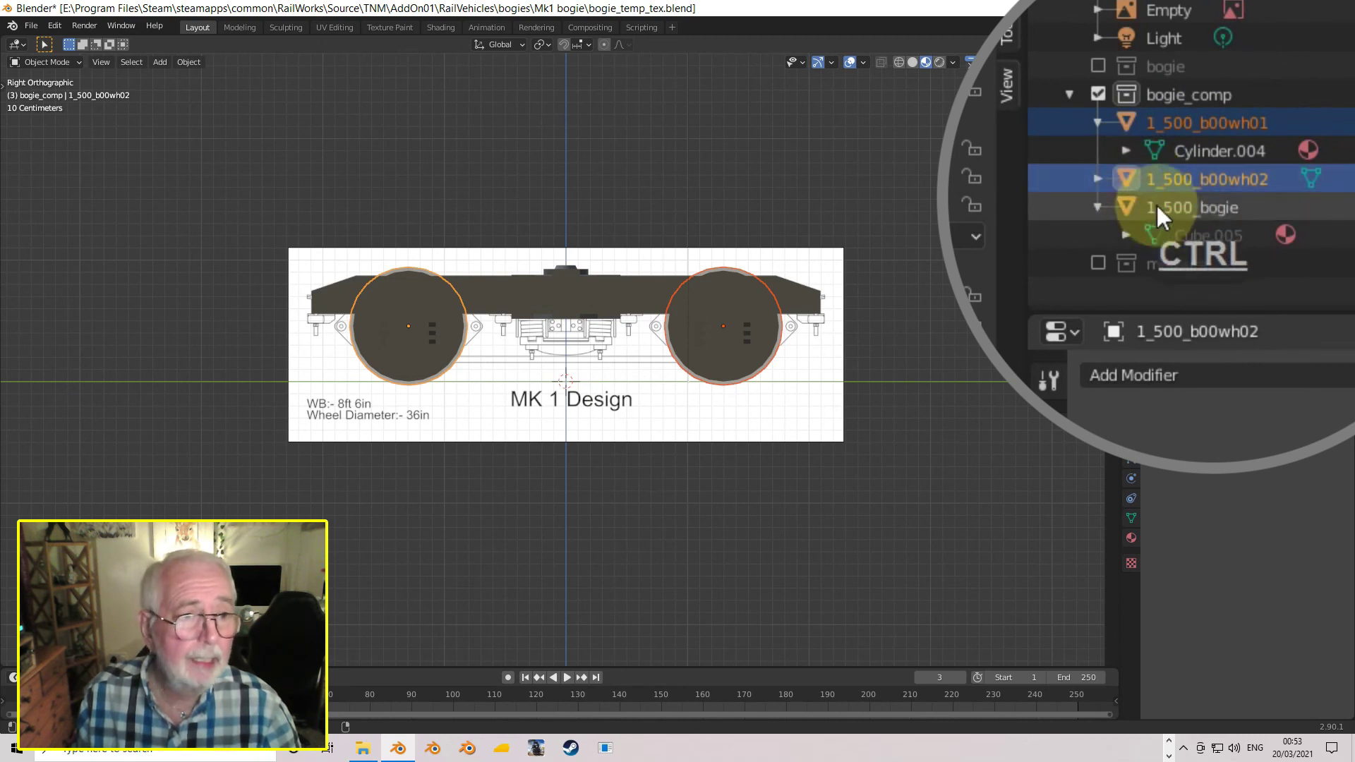
left_click(1188, 208, "ctrl")
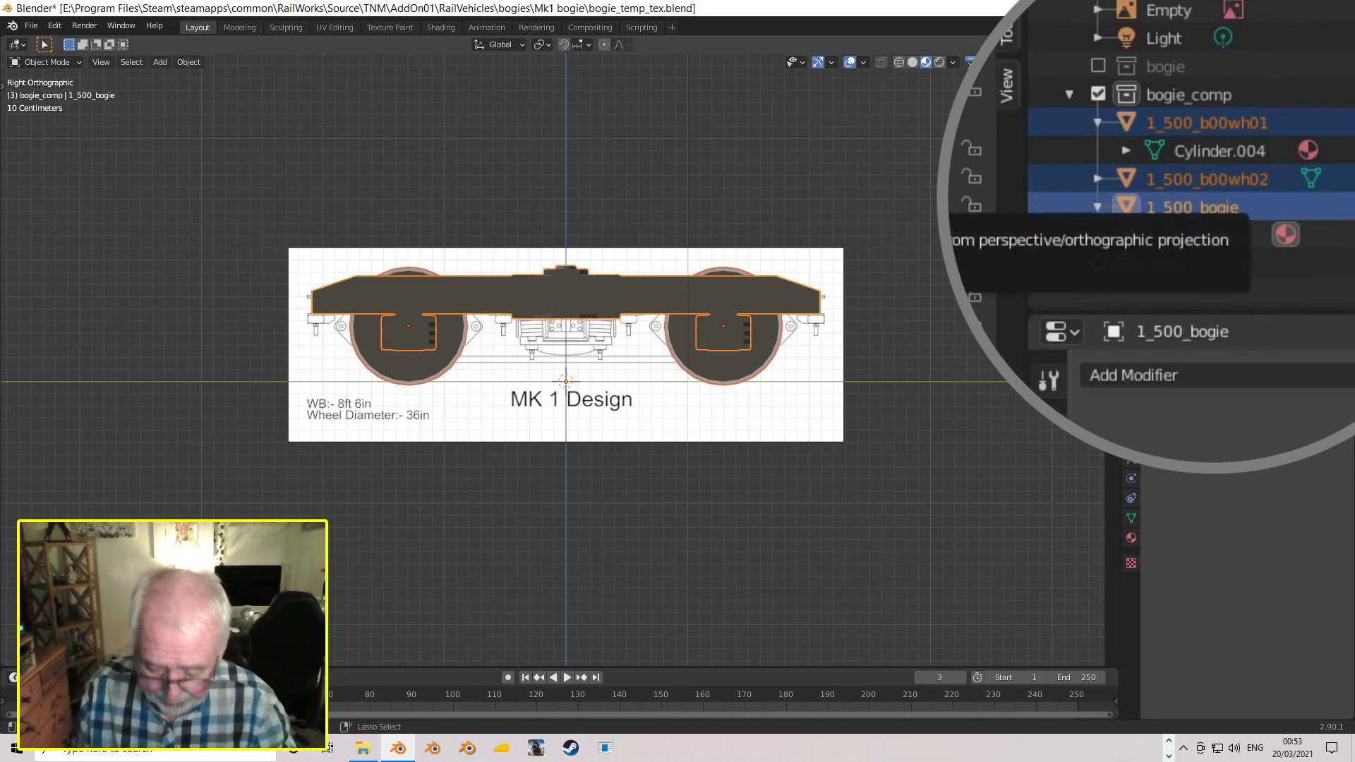
key("ctrl+p")
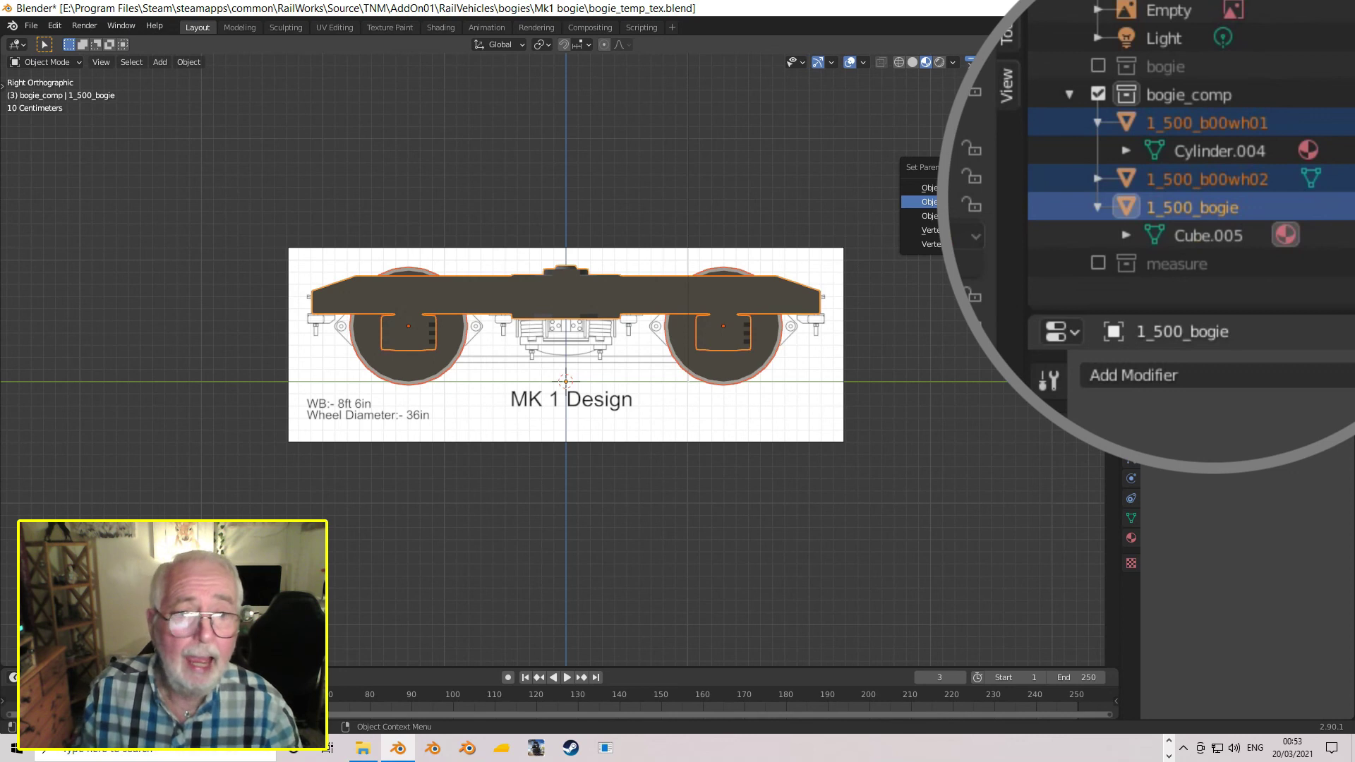
left_click(929, 202)
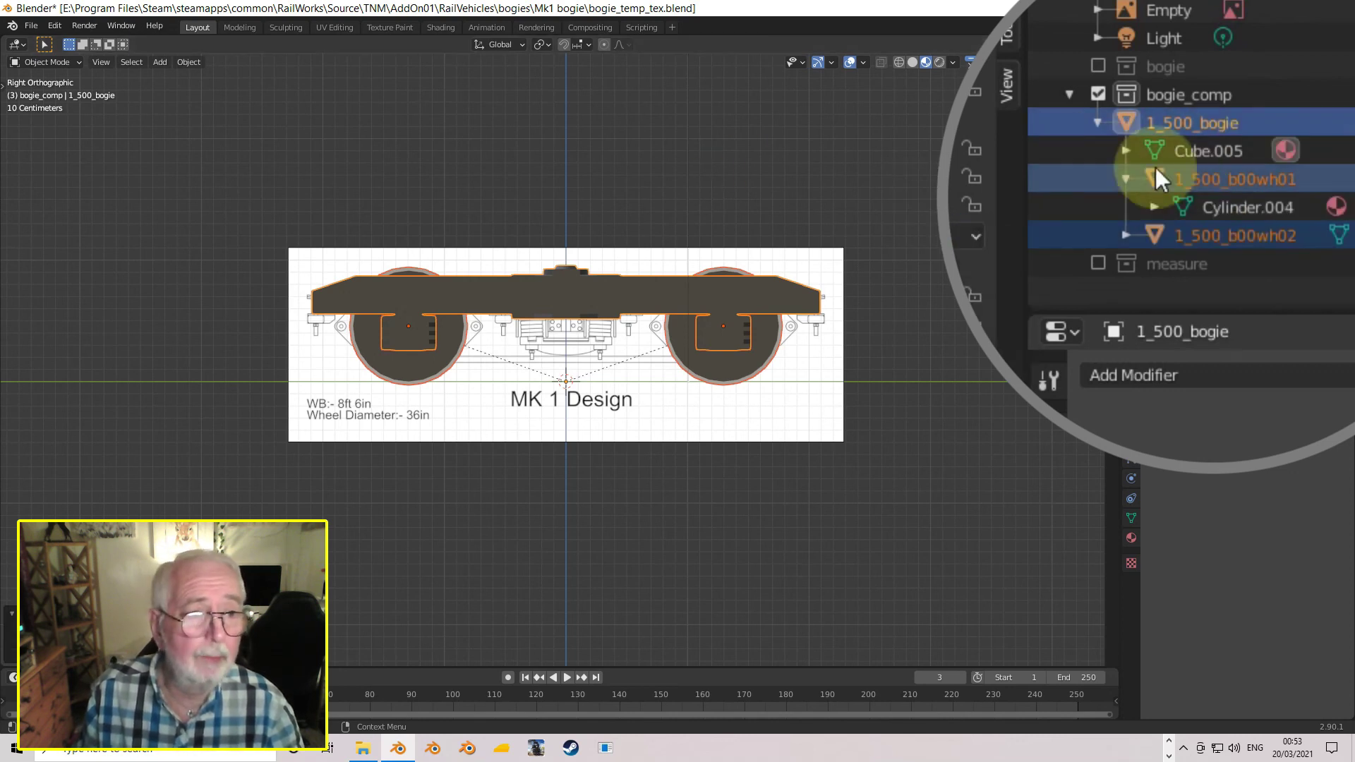
- Collapse the parent frame's hierarchy in the bogie_comp collection and rename 1_500_bogie to 1_500_b00
left_click(1096, 122)
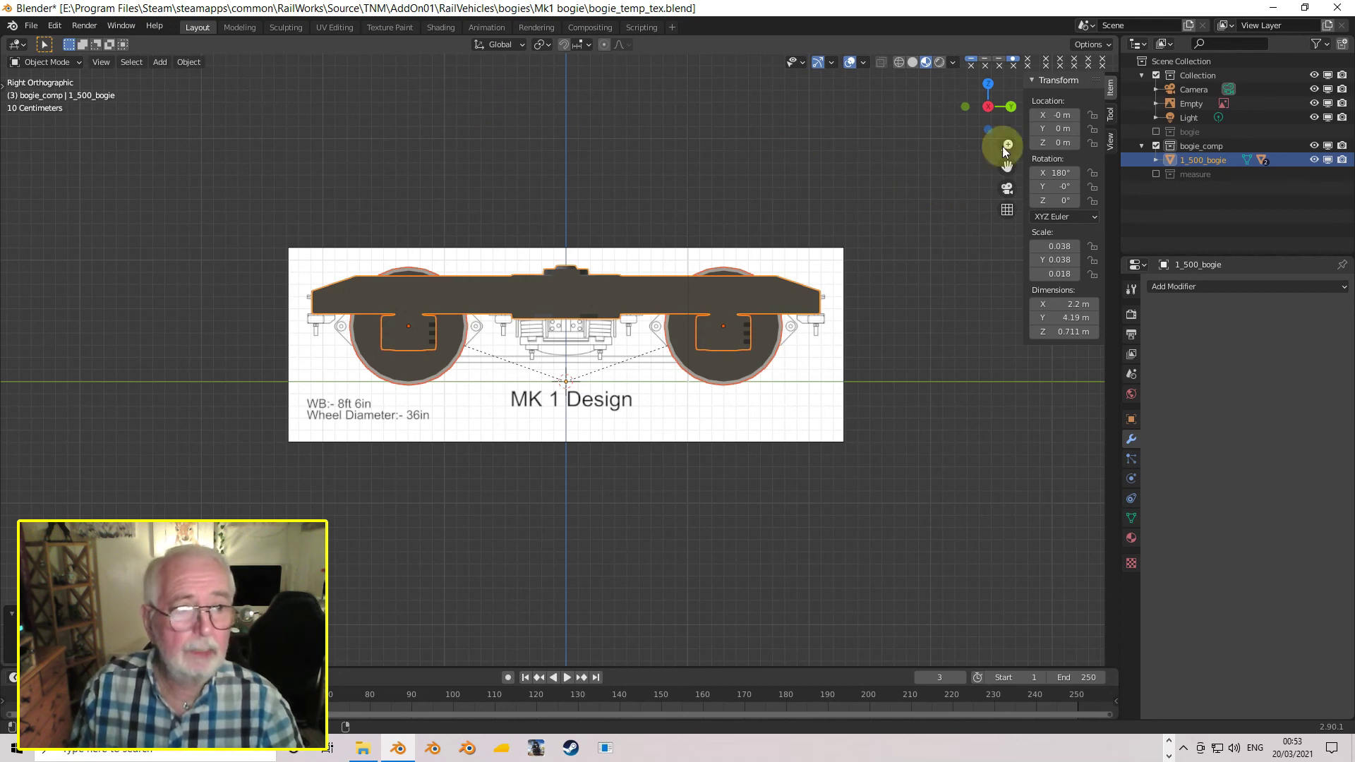
double_click(1211, 160)
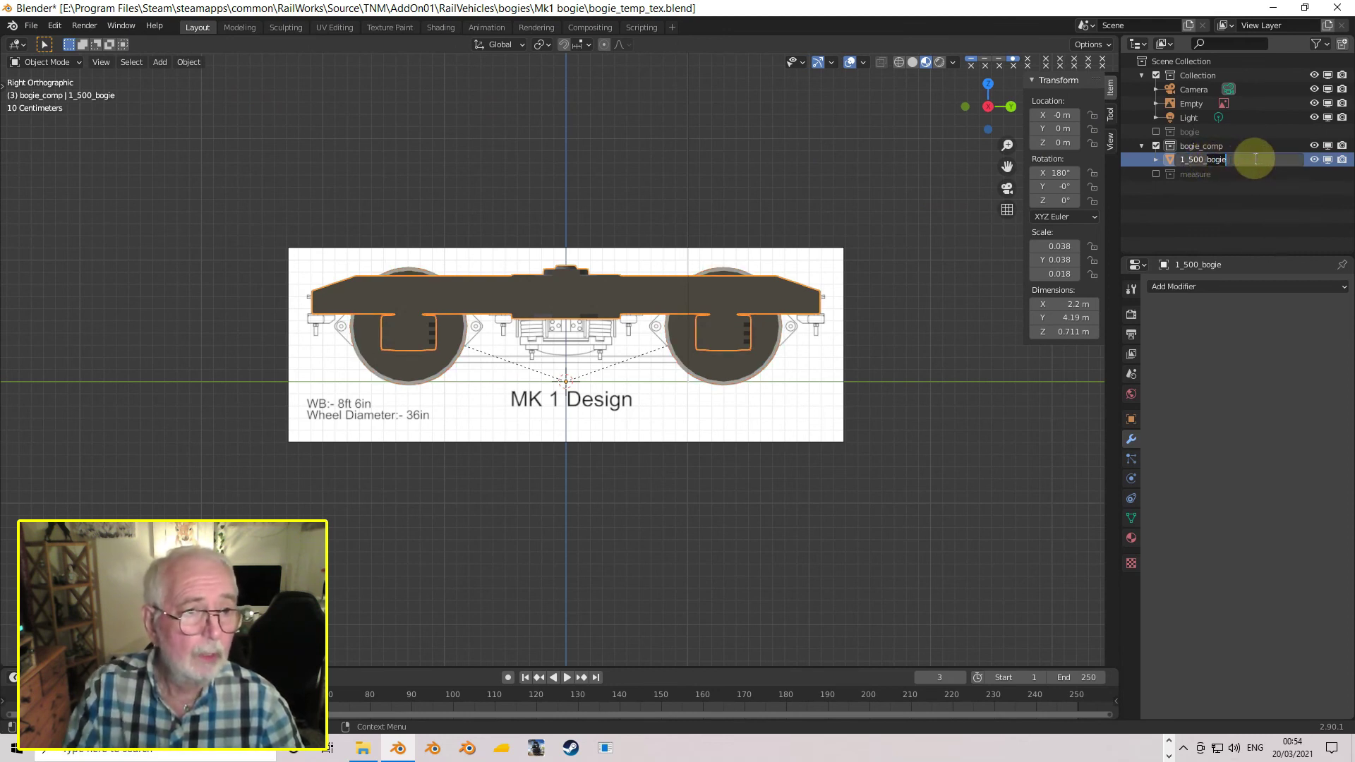
type("b00")
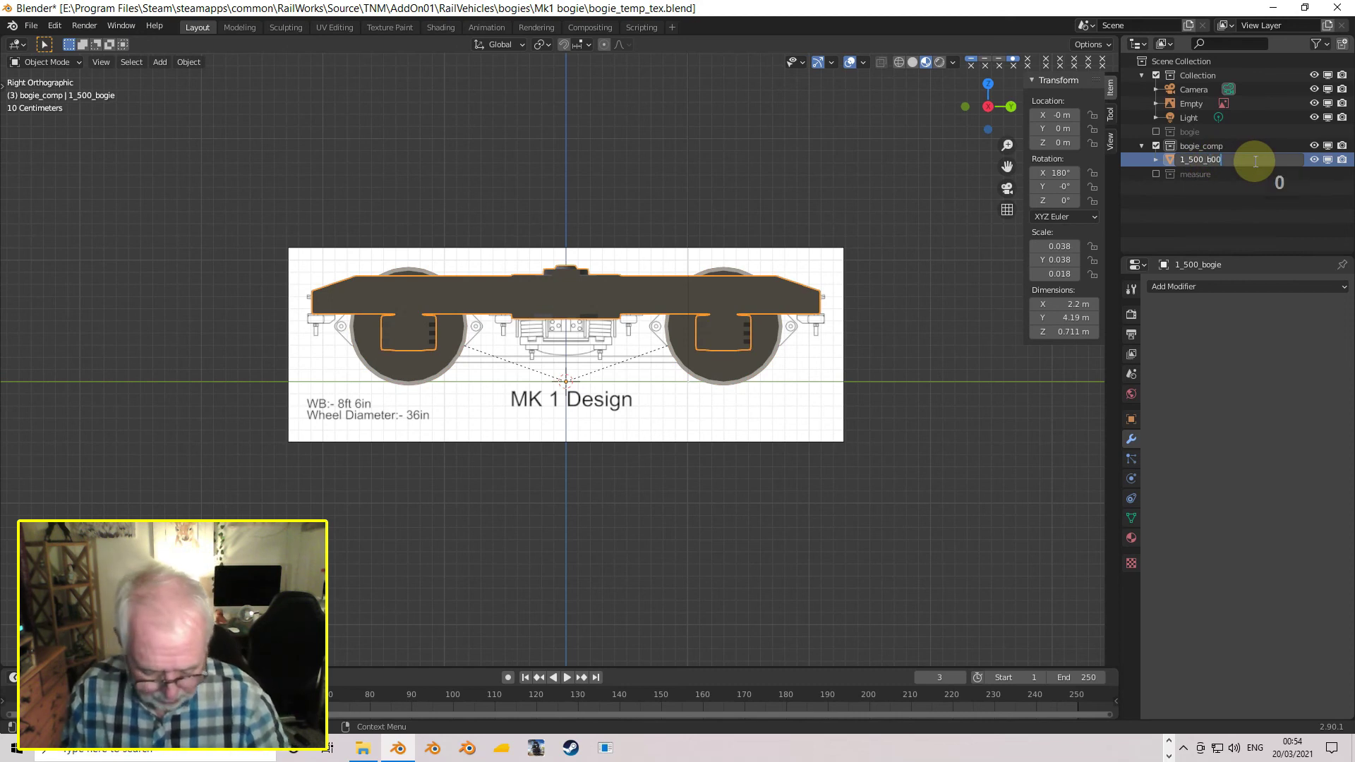
key("Return")
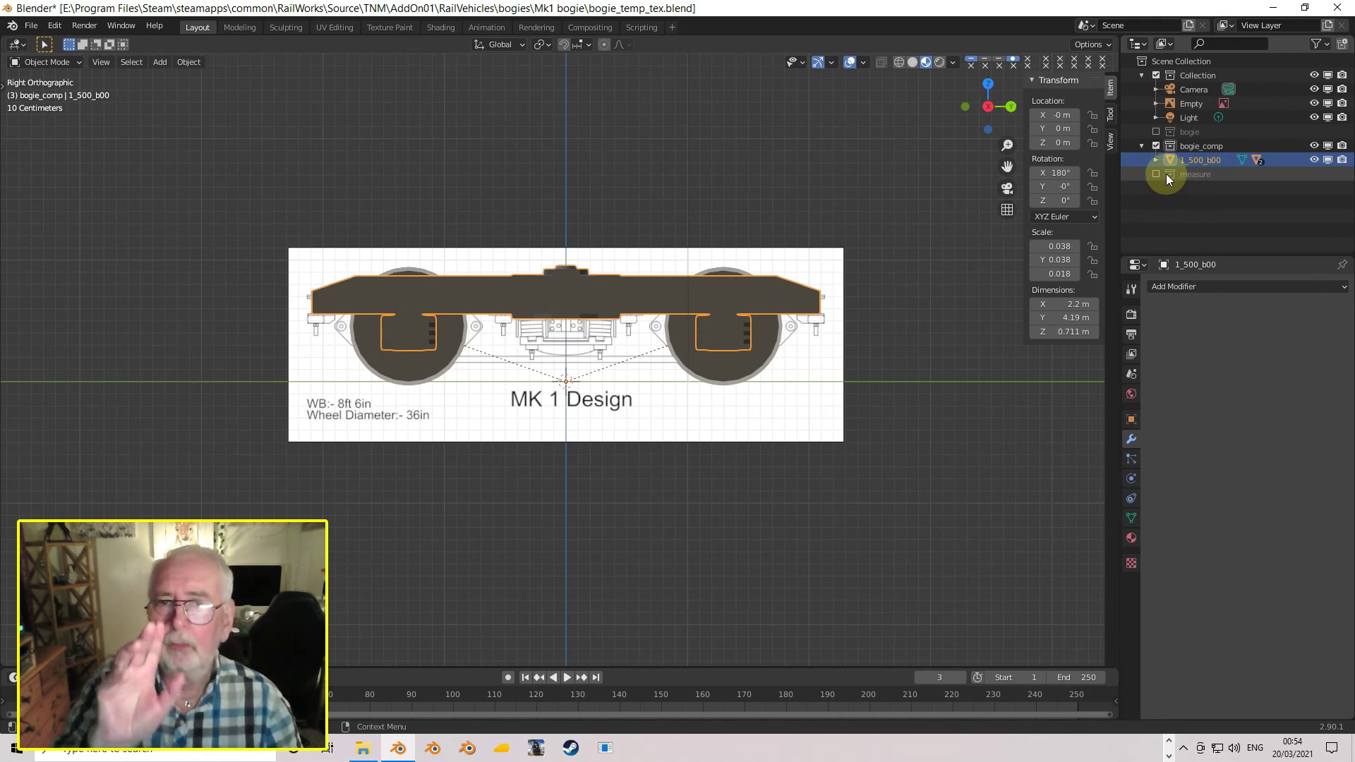
- Save the scene over the existing bogie_temp_tex.blend file in the Mk1 bogie folder
left_click(31, 25)
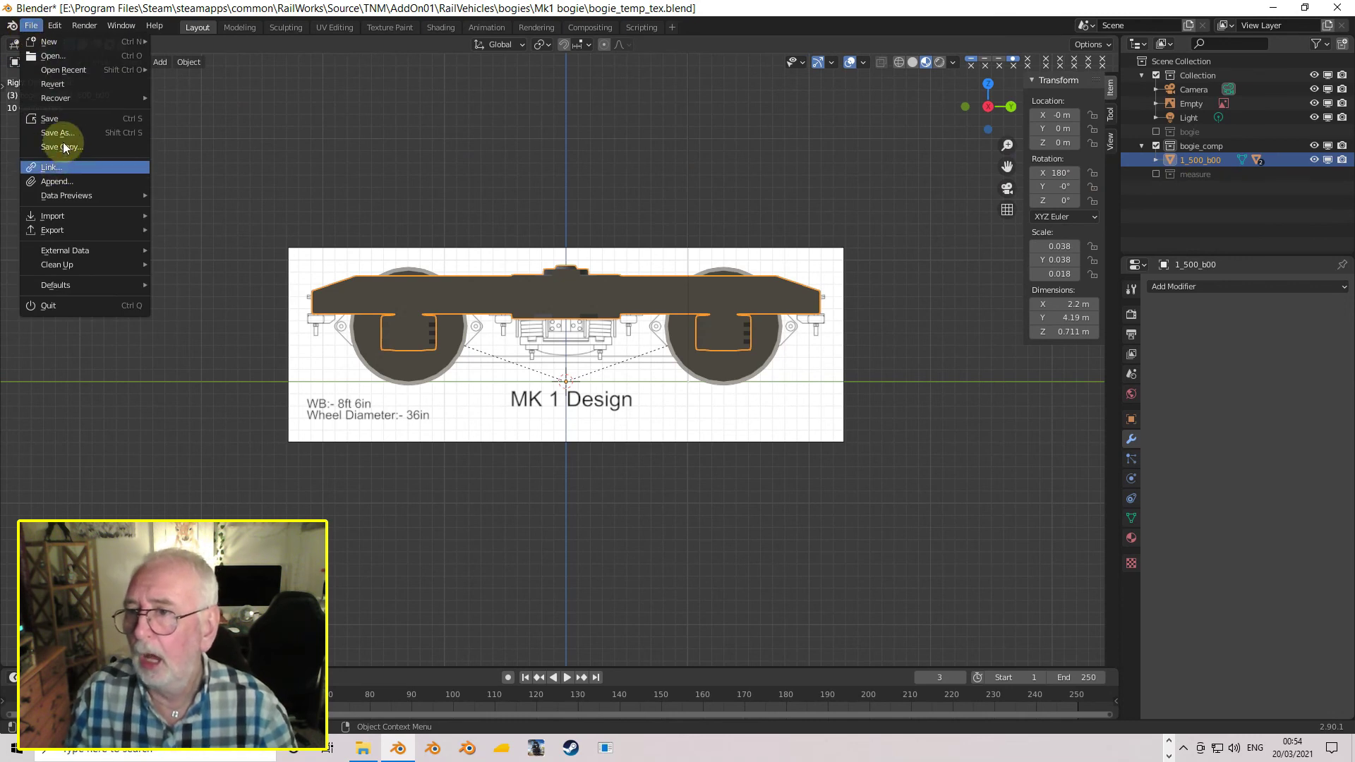
left_click(57, 133)
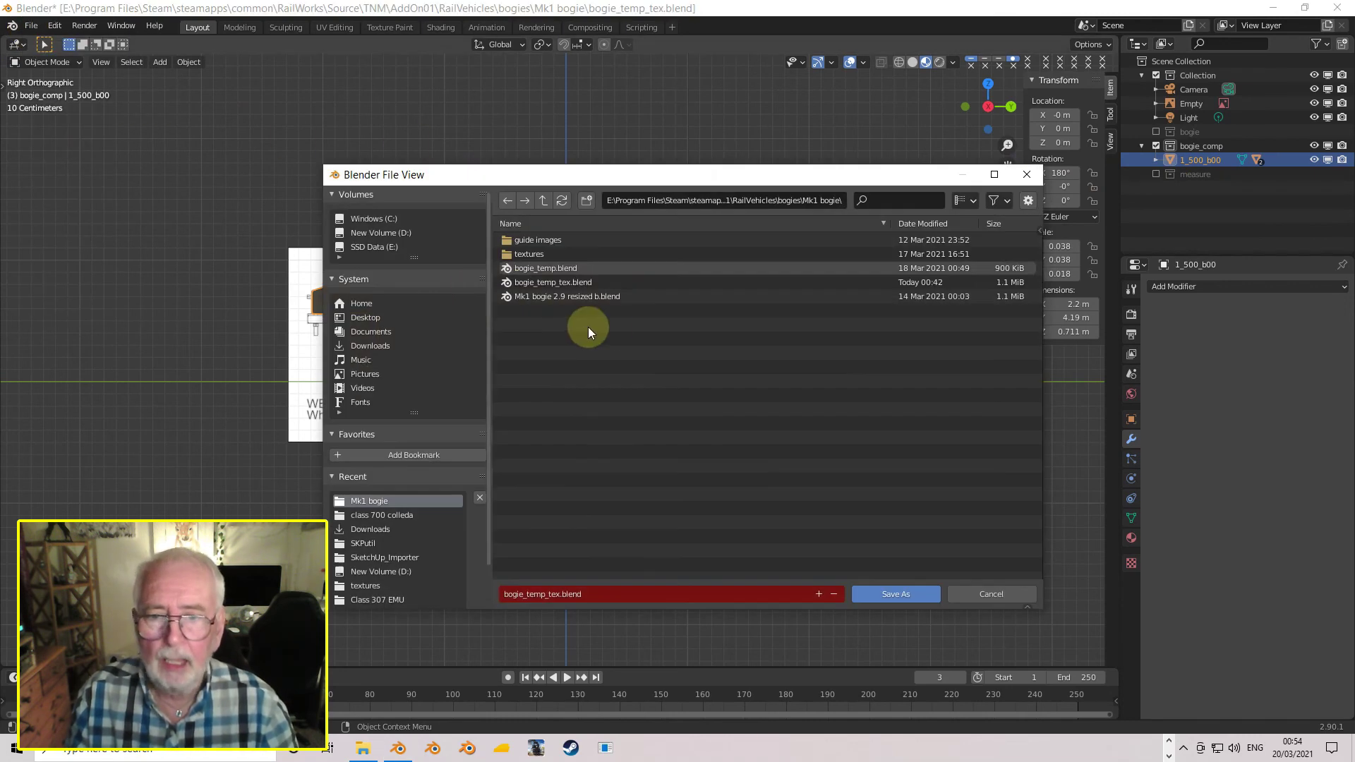
left_click(546, 284)
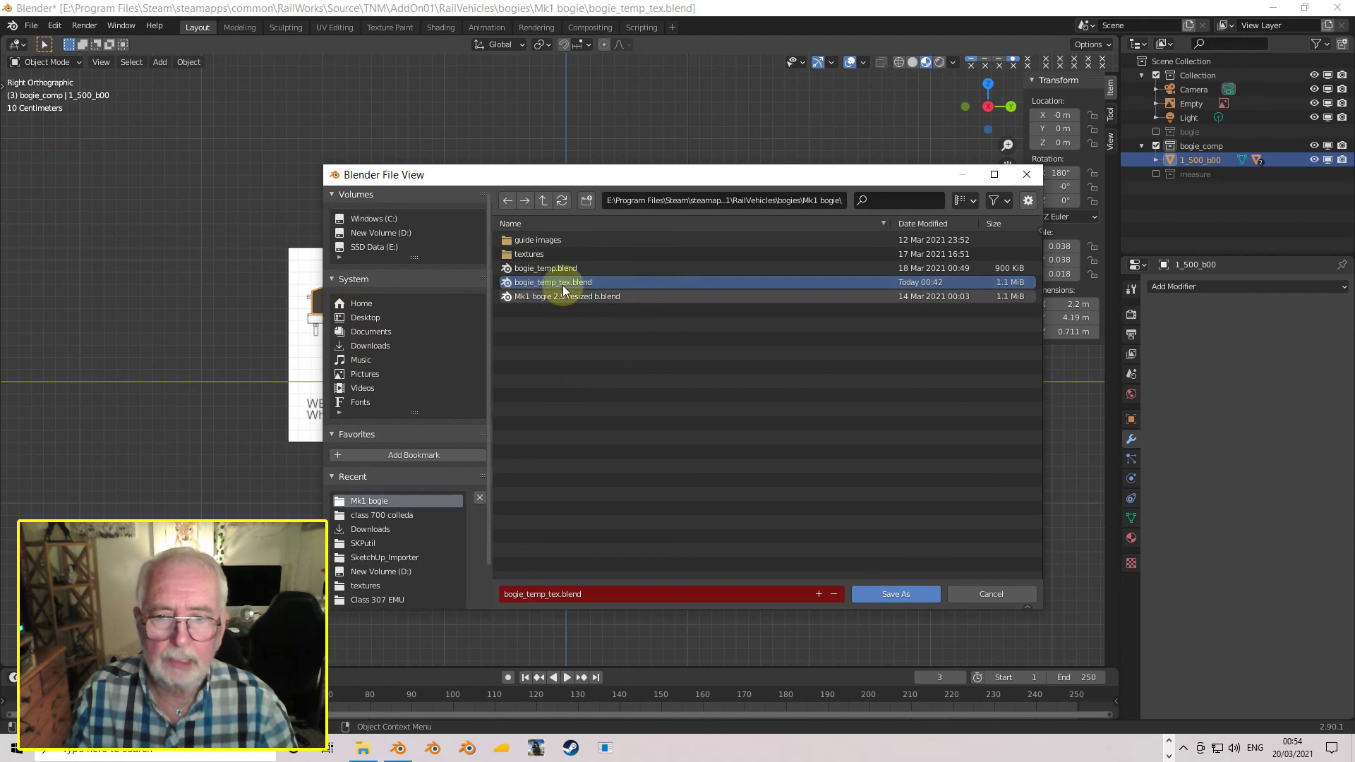
left_click(896, 597)
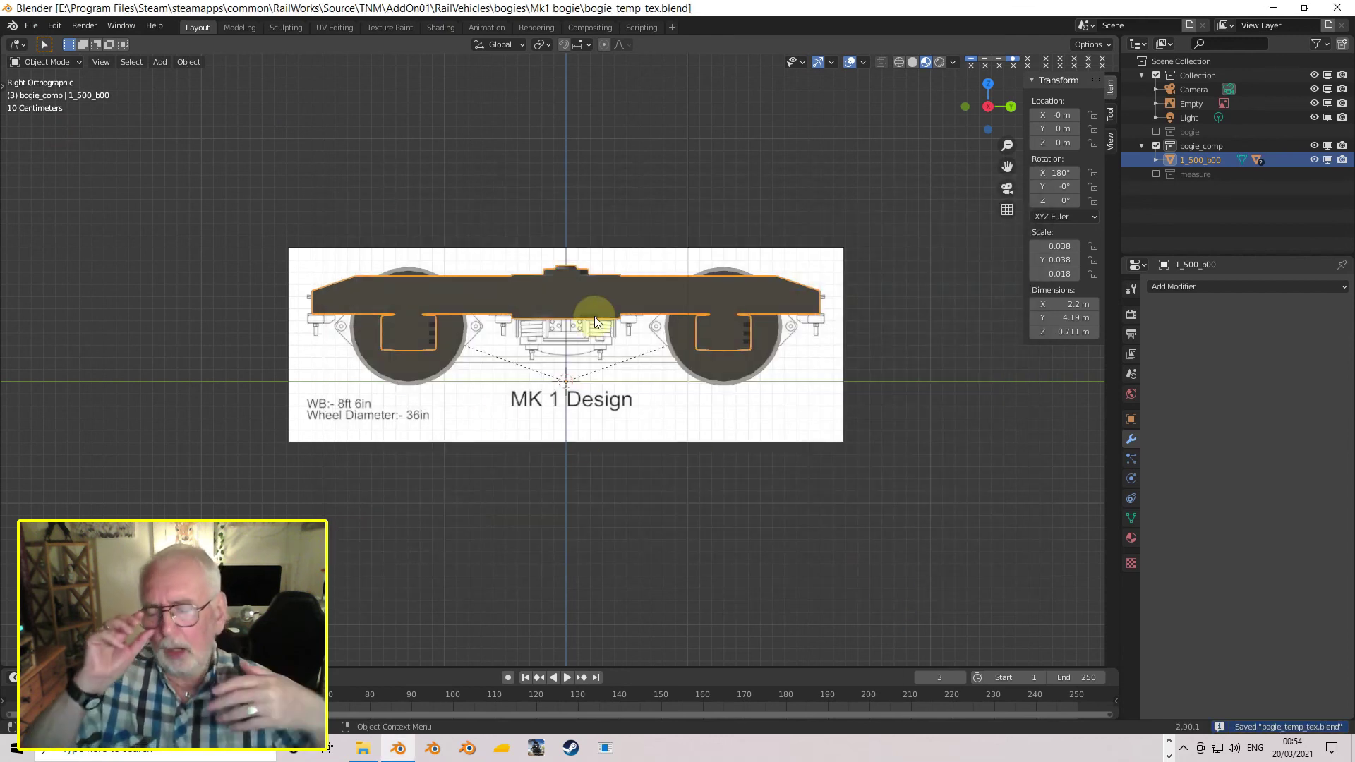